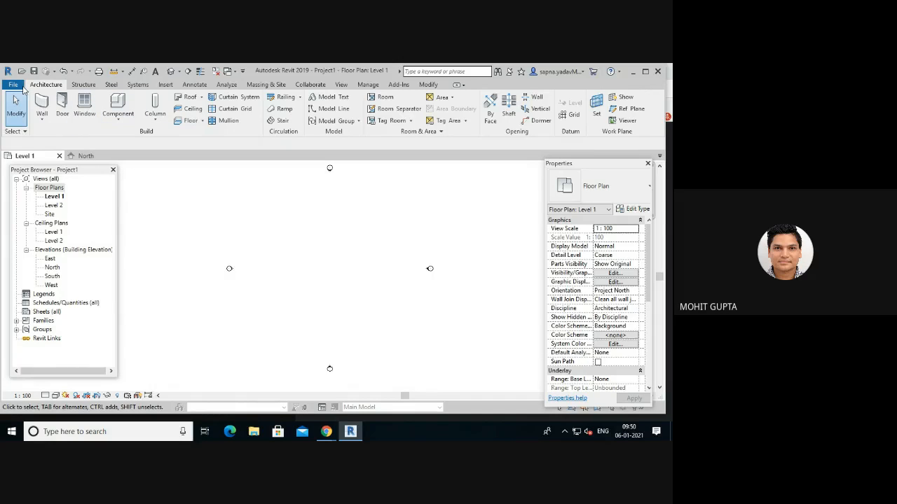
{"action": "left_click", "coordinate": [17, 86]}
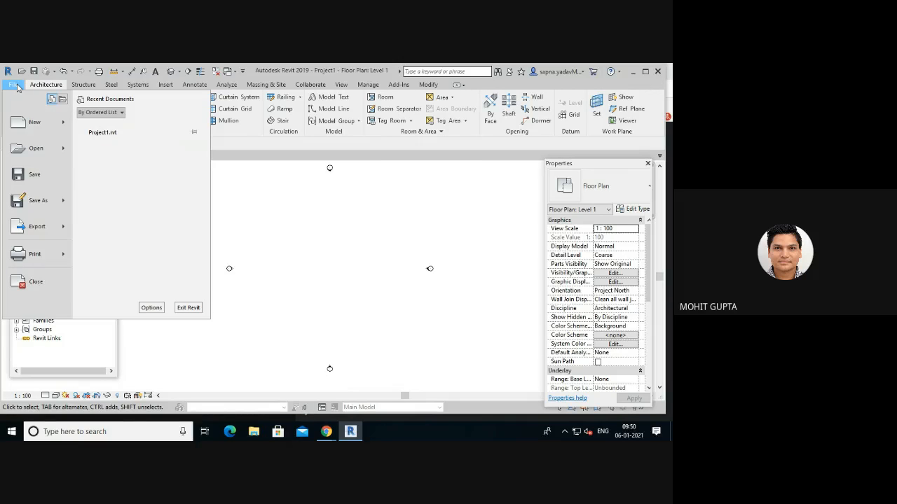
{"action": "left_click", "coordinate": [17, 85]}
{"action": "left_click", "coordinate": [17, 85]}
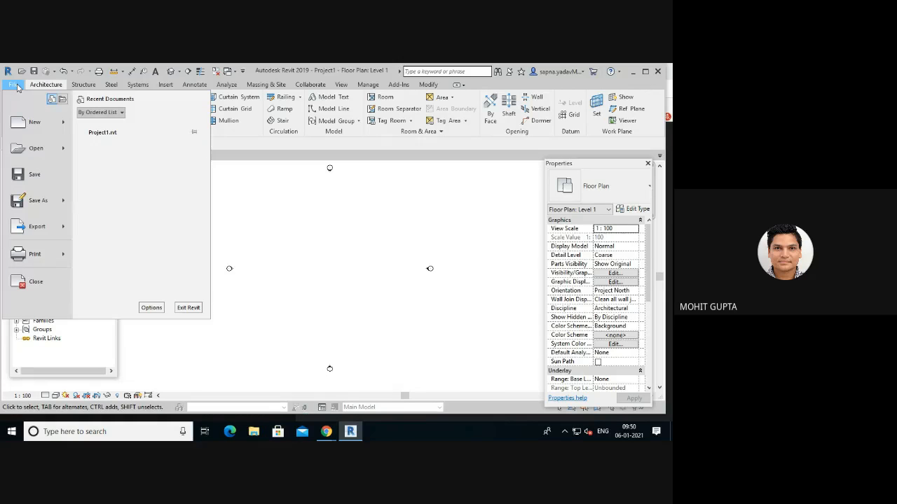
{"action": "left_click", "coordinate": [297, 268]}
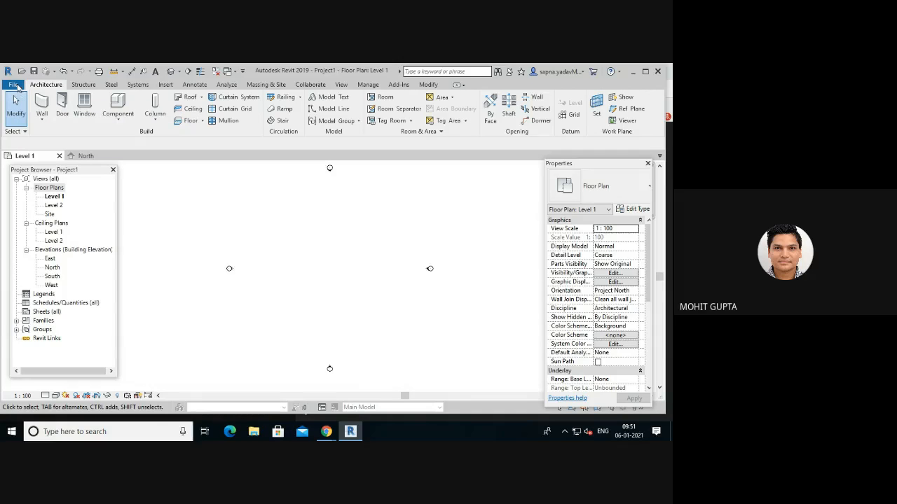
- Examine the template files offered for creating a new project, and cancel without creating one
{"action": "left_click", "coordinate": [17, 85]}
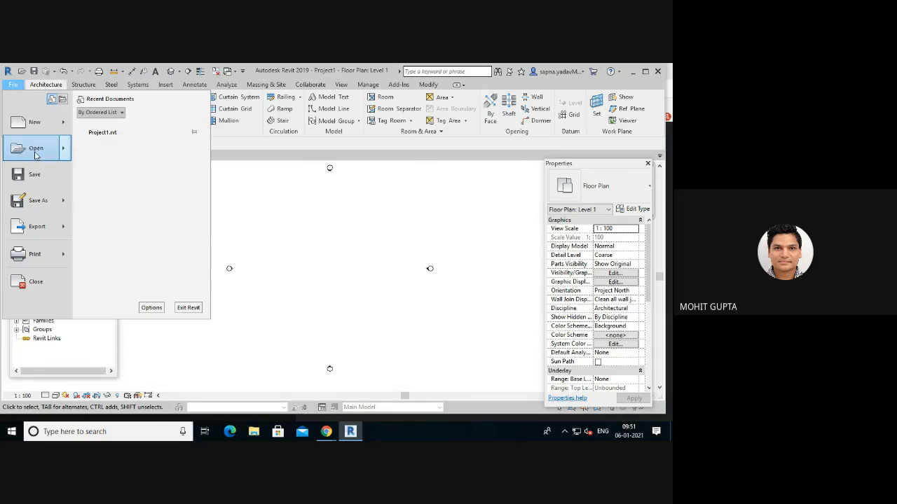
{"action": "mouse_move", "coordinate": [36, 152]}
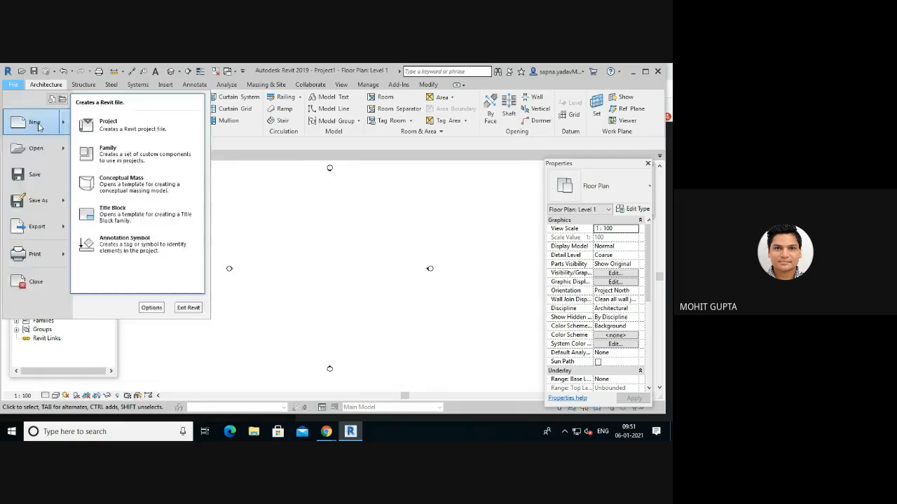
{"action": "key", "text": "Escape"}
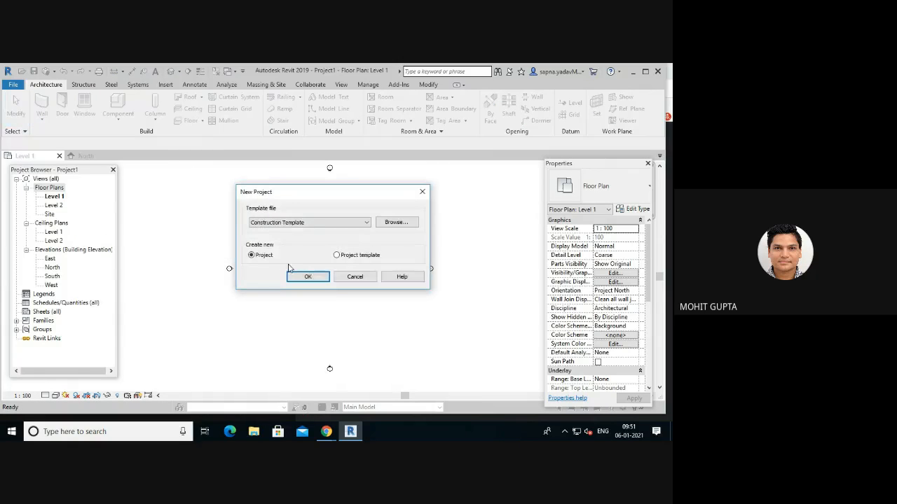
{"action": "left_click", "coordinate": [313, 222]}
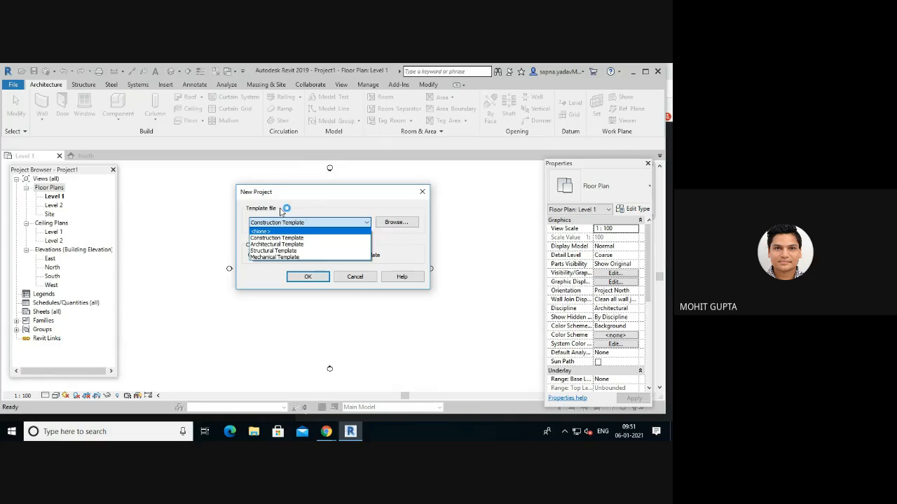
{"action": "left_click", "coordinate": [315, 205]}
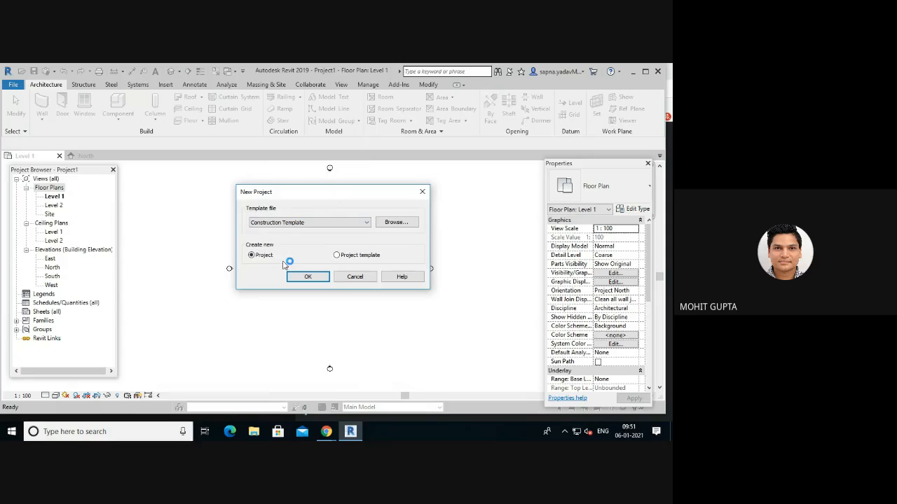
{"action": "left_click", "coordinate": [287, 223]}
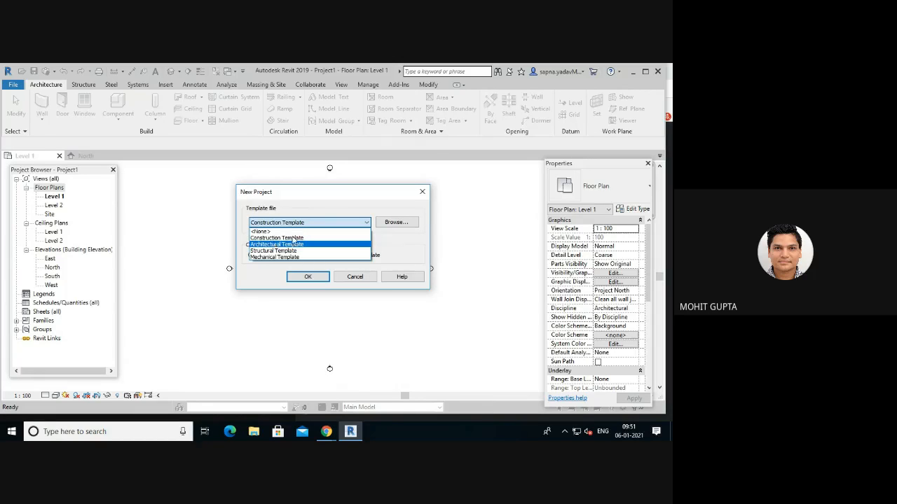
{"action": "left_click", "coordinate": [324, 205]}
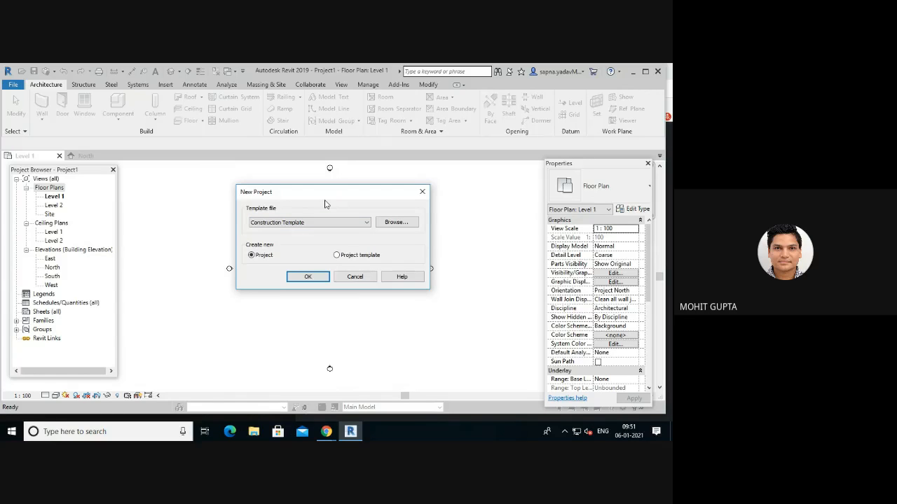
{"action": "left_click", "coordinate": [358, 278]}
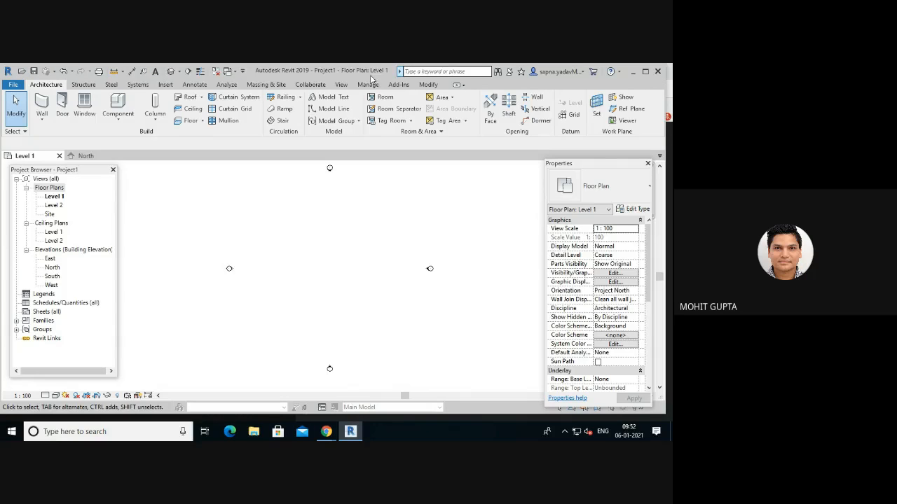
{"action": "left_click", "coordinate": [243, 72]}
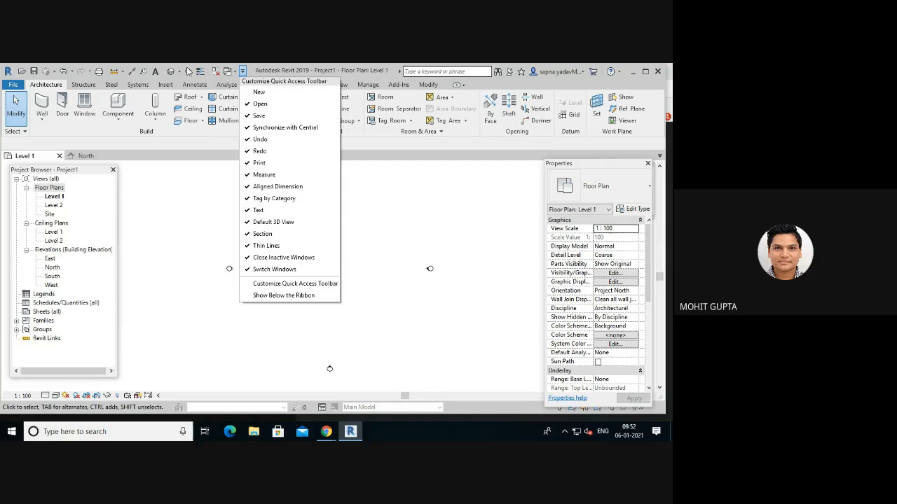
{"action": "left_click", "coordinate": [242, 72]}
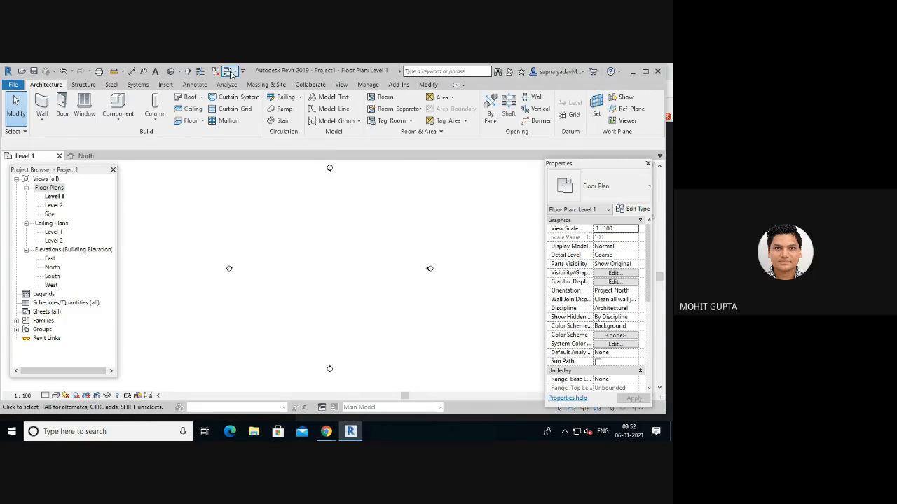
{"action": "left_click", "coordinate": [180, 74]}
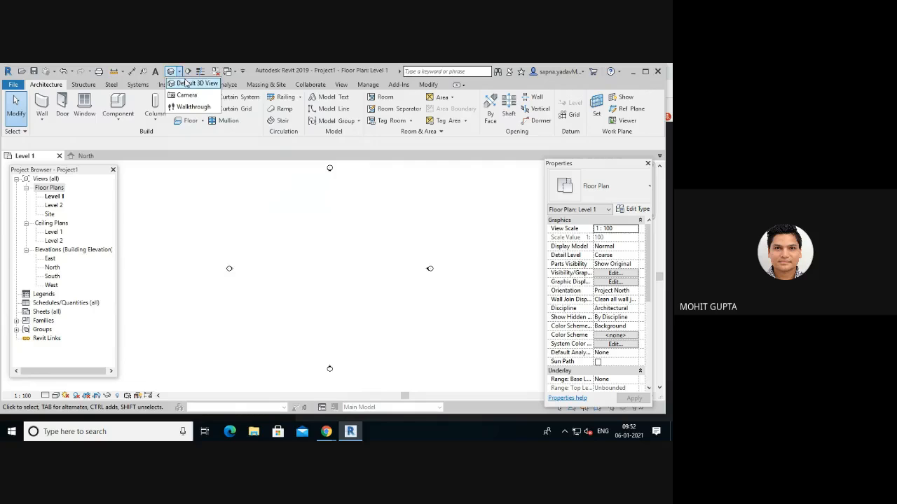
{"action": "left_click", "coordinate": [180, 74]}
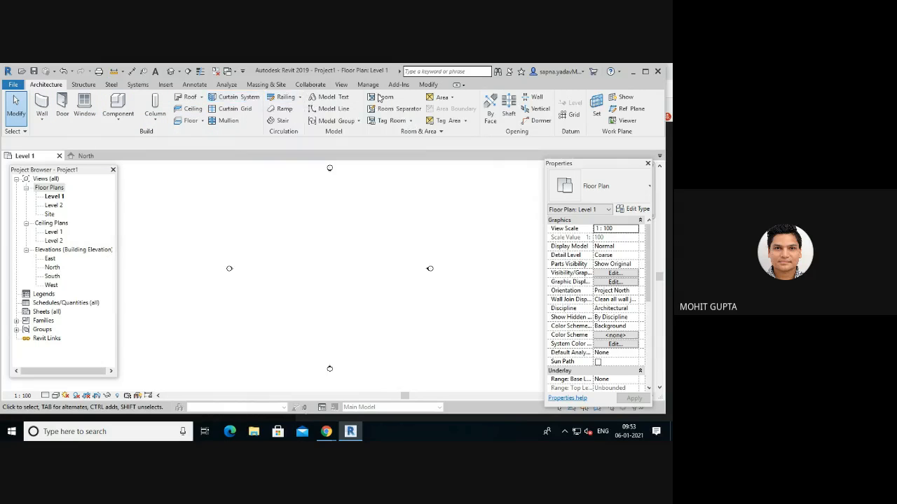
{"action": "left_click", "coordinate": [427, 85]}
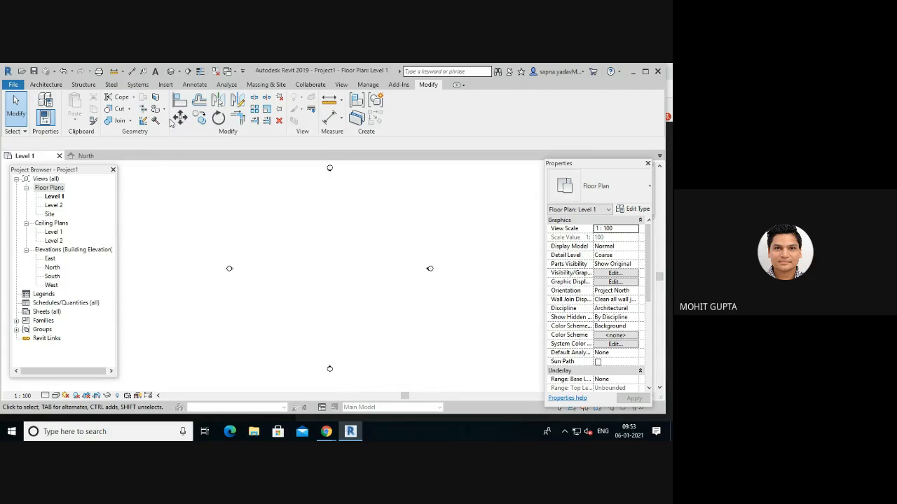
{"action": "left_click", "coordinate": [35, 85]}
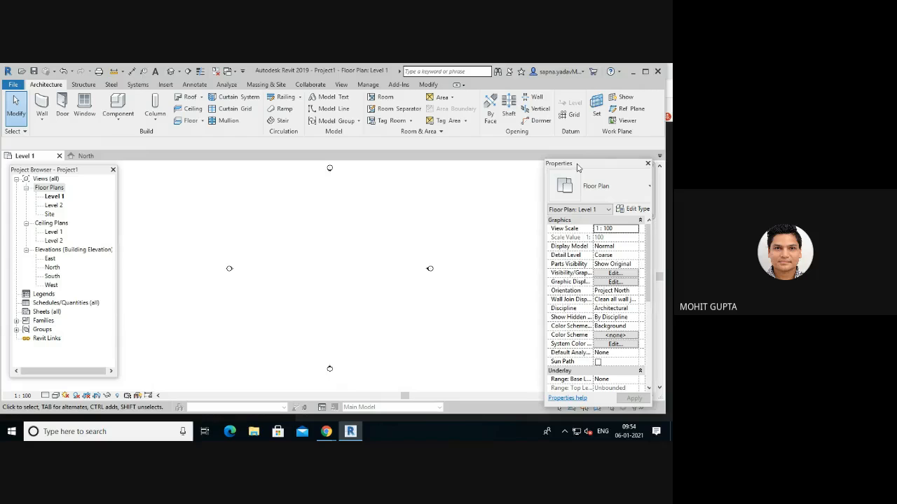
- Close the Project Browser and the Properties palette, and dismiss the screen-sharing notification
{"action": "mouse_move", "coordinate": [578, 167]}
{"action": "left_mouse_down"}
{"action": "mouse_move", "coordinate": [169, 176]}
{"action": "mouse_move", "coordinate": [489, 186]}
{"action": "mouse_move", "coordinate": [586, 169]}
{"action": "left_mouse_up"}
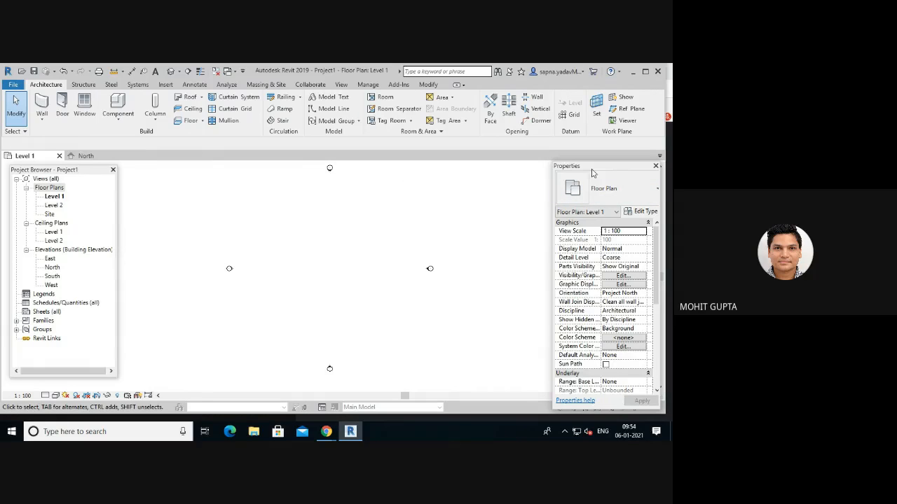
{"action": "left_click", "coordinate": [113, 170]}
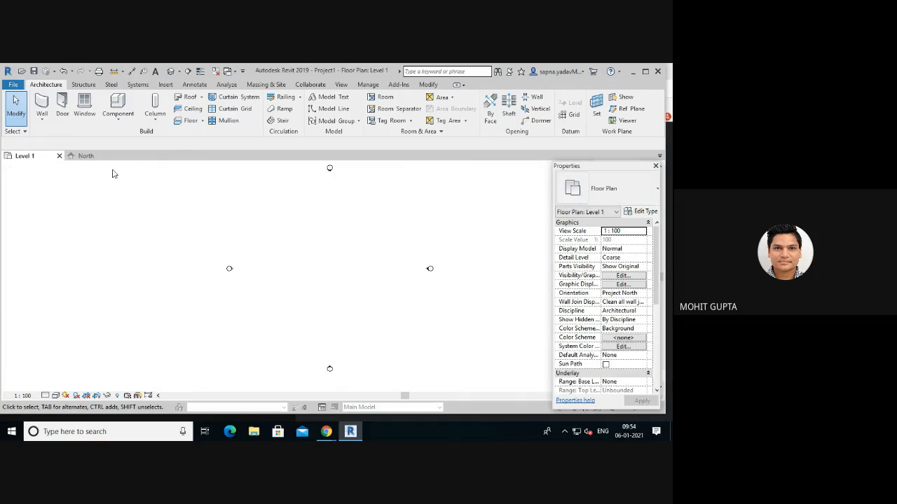
{"action": "left_click", "coordinate": [655, 166]}
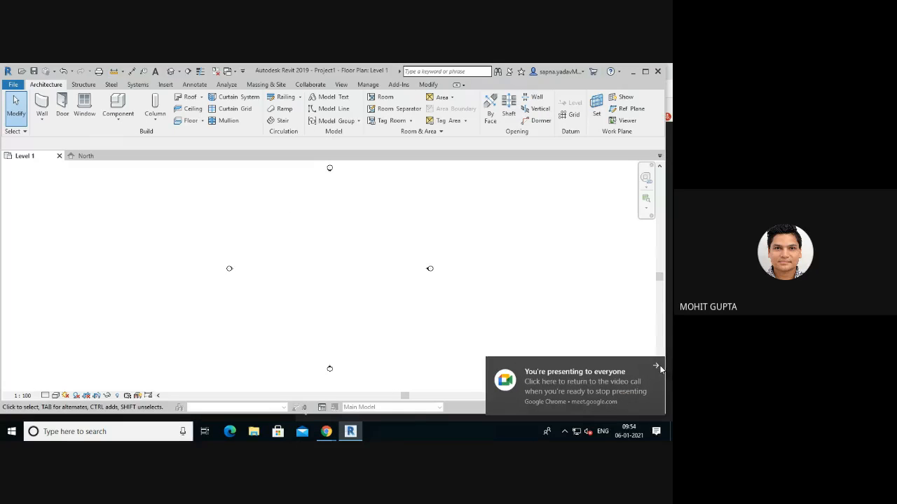
{"action": "left_click", "coordinate": [657, 366]}
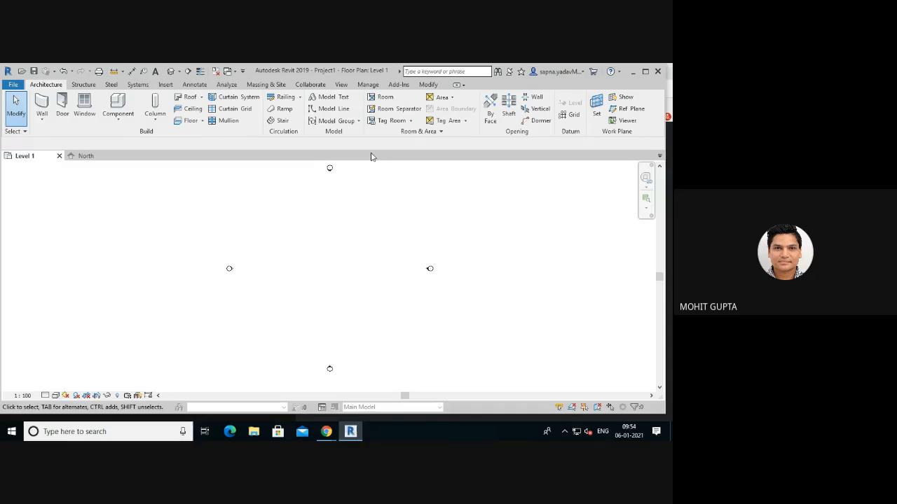
- Turn the display of the Project Browser and the Properties palette back on
{"action": "left_click", "coordinate": [336, 85]}
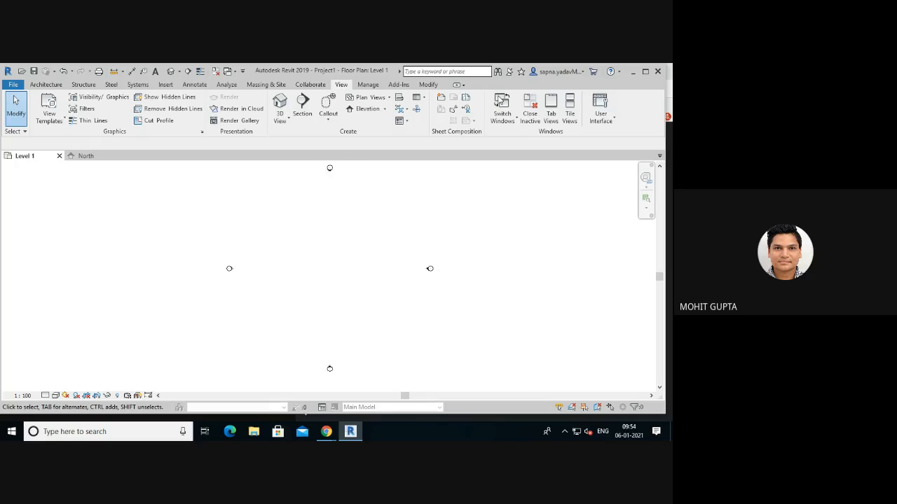
{"action": "left_click", "coordinate": [608, 124]}
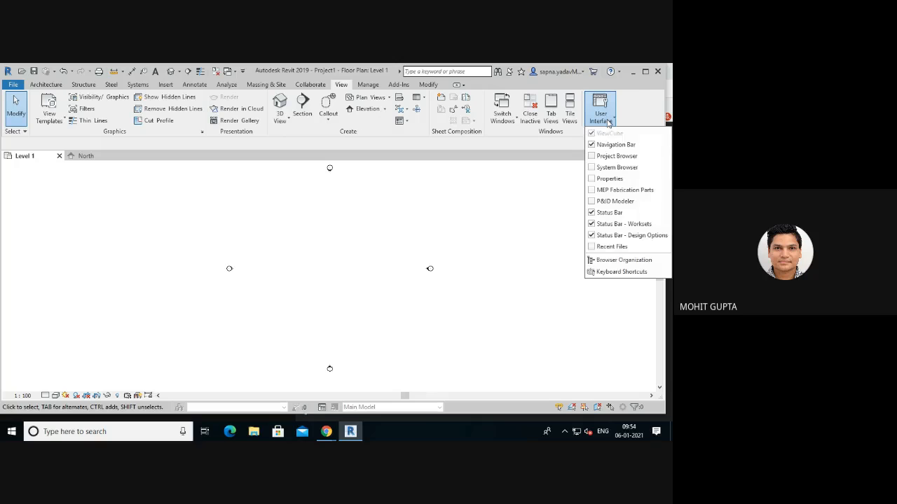
{"action": "left_click", "coordinate": [593, 158]}
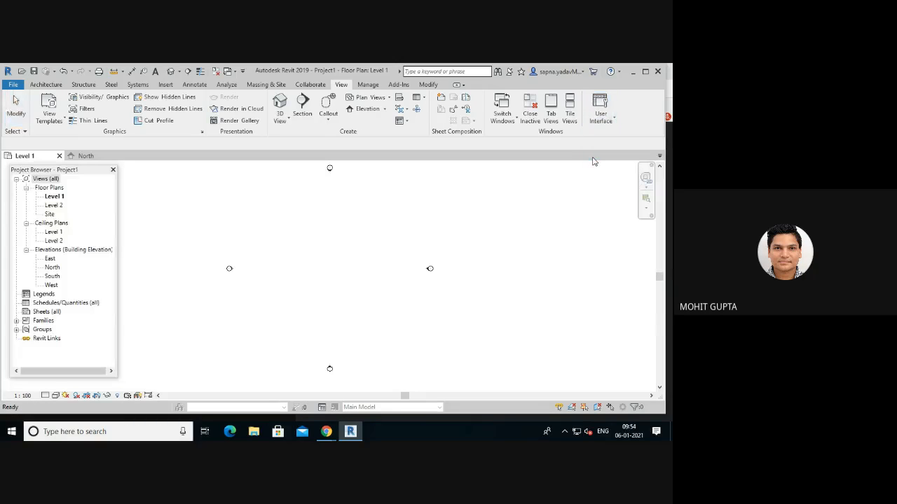
{"action": "left_click", "coordinate": [604, 119]}
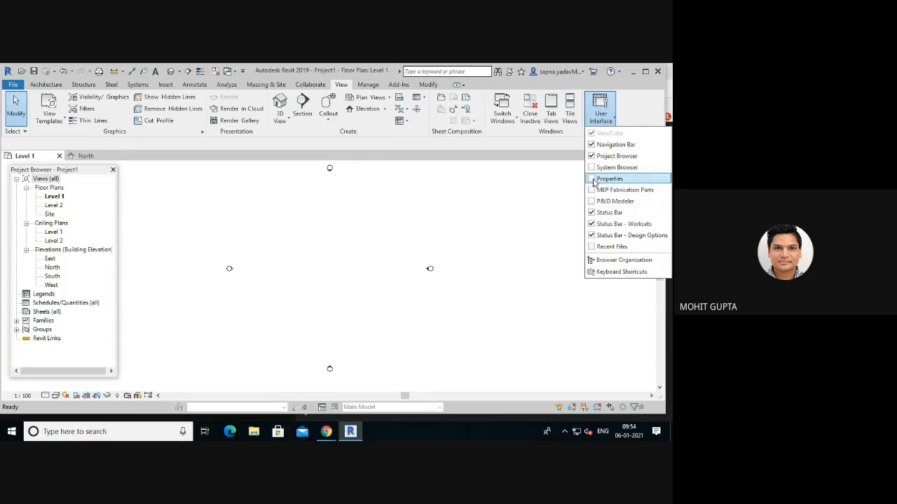
{"action": "left_click", "coordinate": [594, 179]}
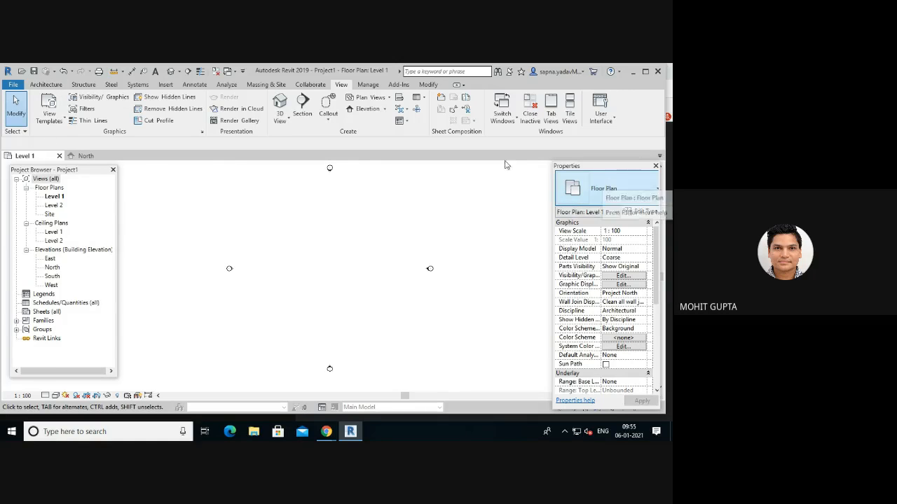
{"action": "left_click", "coordinate": [45, 85]}
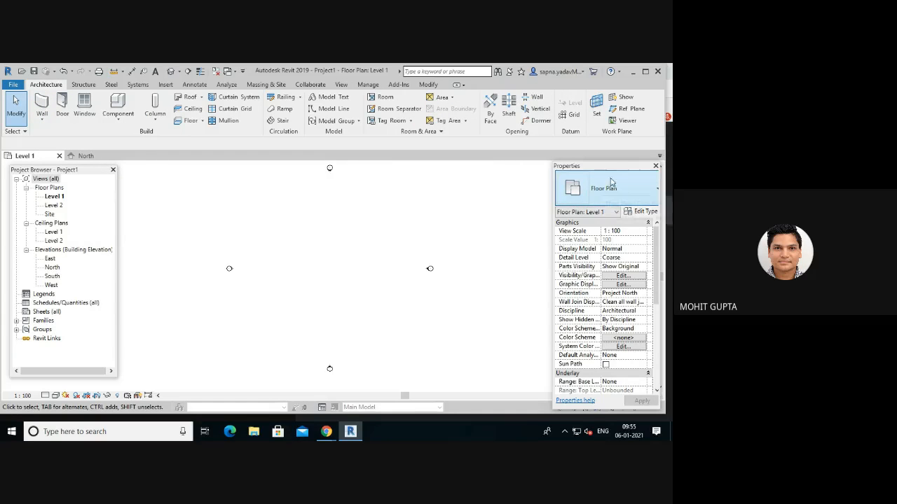
{"action": "left_click", "coordinate": [341, 85]}
{"action": "left_click", "coordinate": [604, 121]}
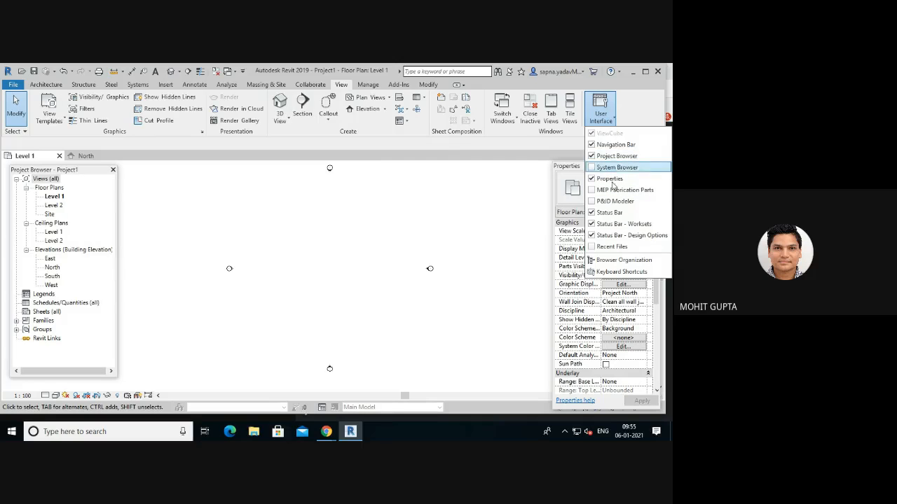
{"action": "left_click", "coordinate": [463, 196]}
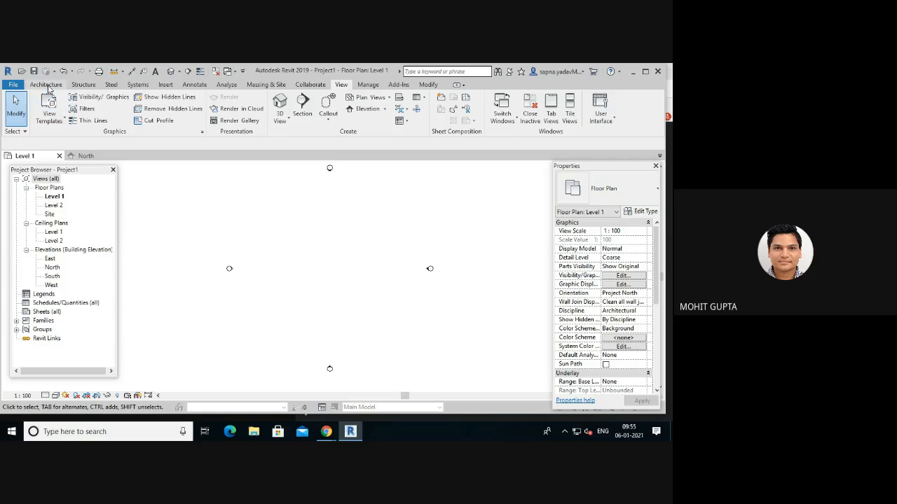
- Start an architectural wall and examine its height/depth, top constraint and location line options, leaving them as they are
{"action": "left_click", "coordinate": [46, 85]}
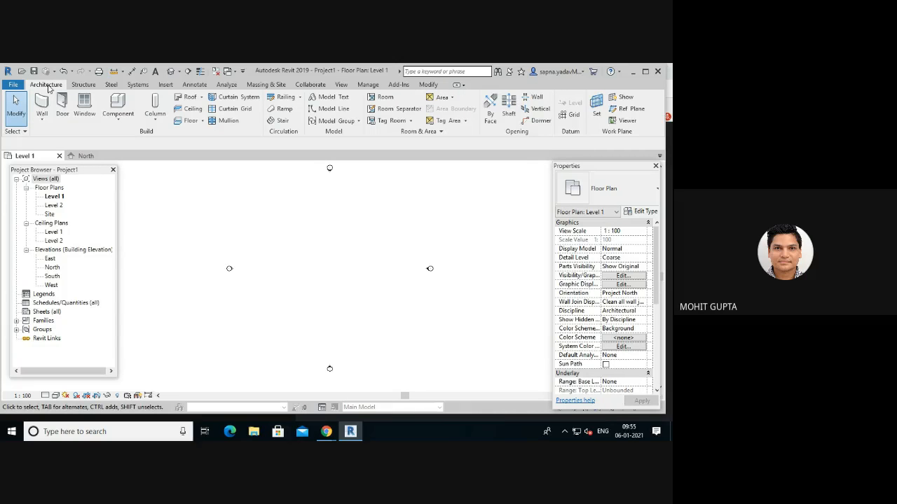
{"action": "left_click", "coordinate": [43, 120]}
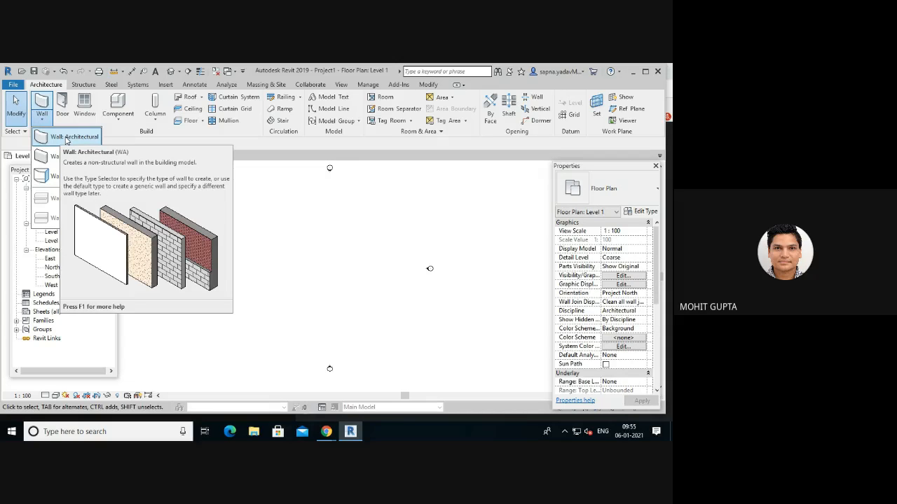
{"action": "left_click", "coordinate": [66, 138]}
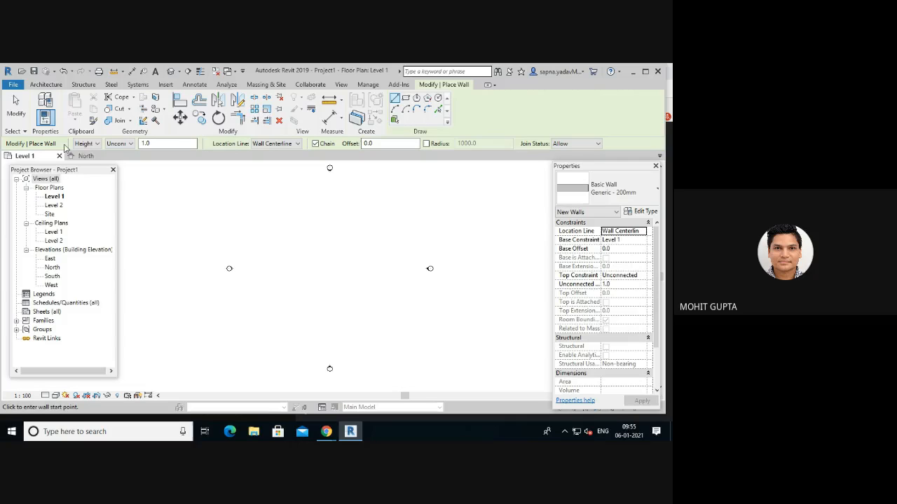
{"action": "left_click", "coordinate": [94, 145]}
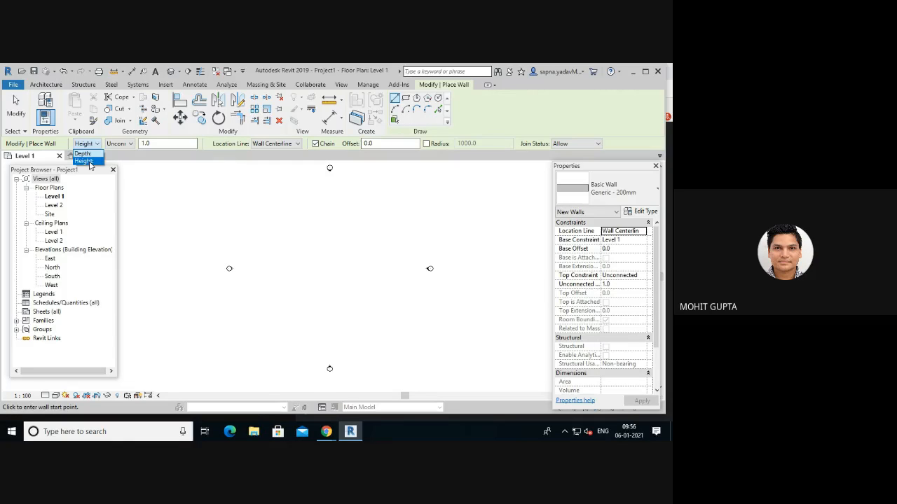
{"action": "left_click", "coordinate": [94, 147]}
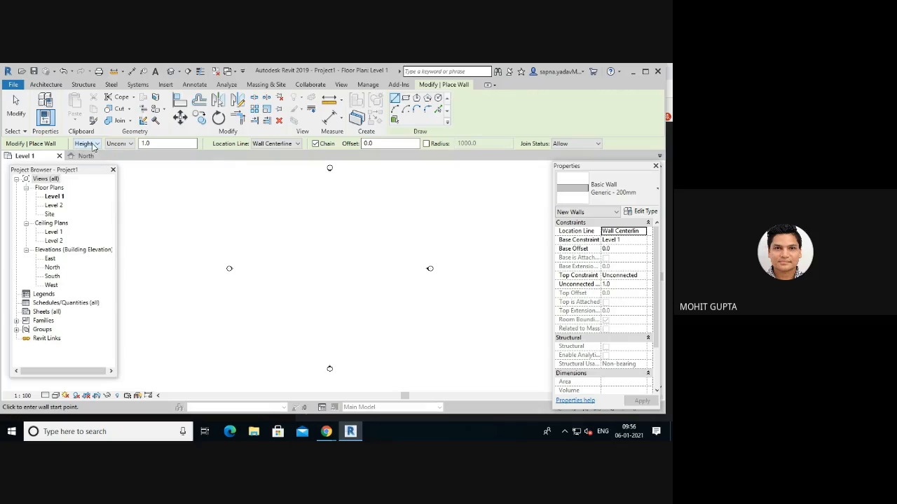
{"action": "left_click", "coordinate": [120, 145]}
{"action": "left_click", "coordinate": [294, 145]}
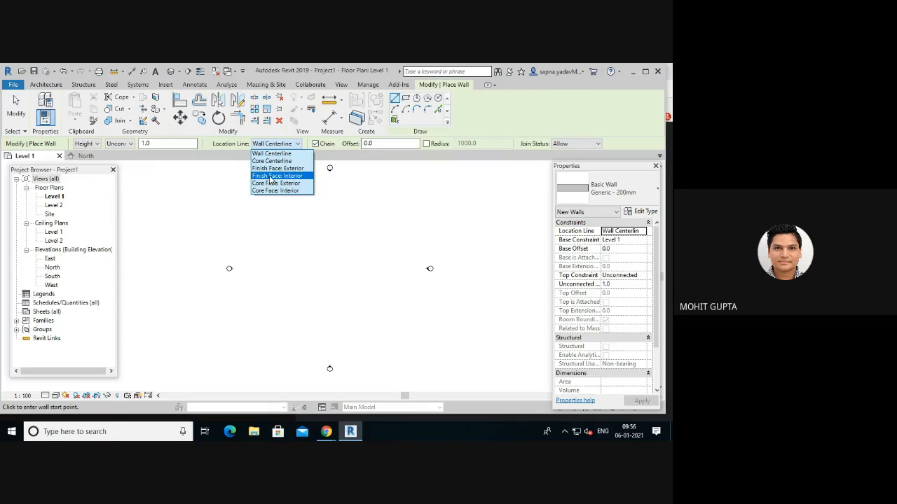
{"action": "left_click", "coordinate": [296, 144]}
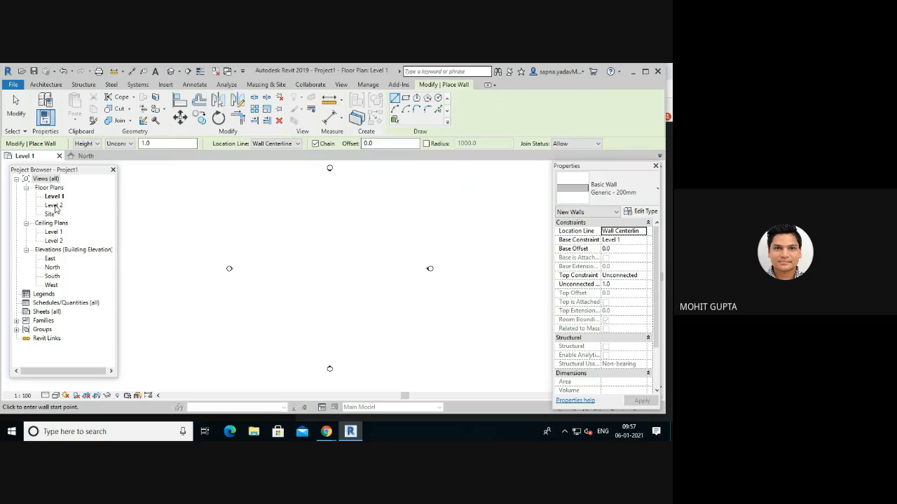
- Open the North elevation view and inspect the Level 1 and Level 2 lines
{"action": "double_click", "coordinate": [53, 269]}
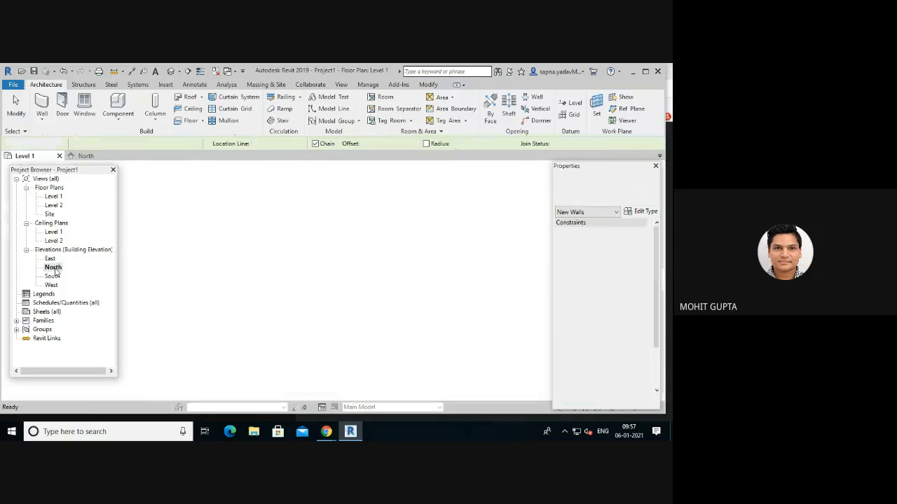
{"action": "scroll", "coordinate": [337, 259], "scroll_direction": "down", "scroll_amount": 1}
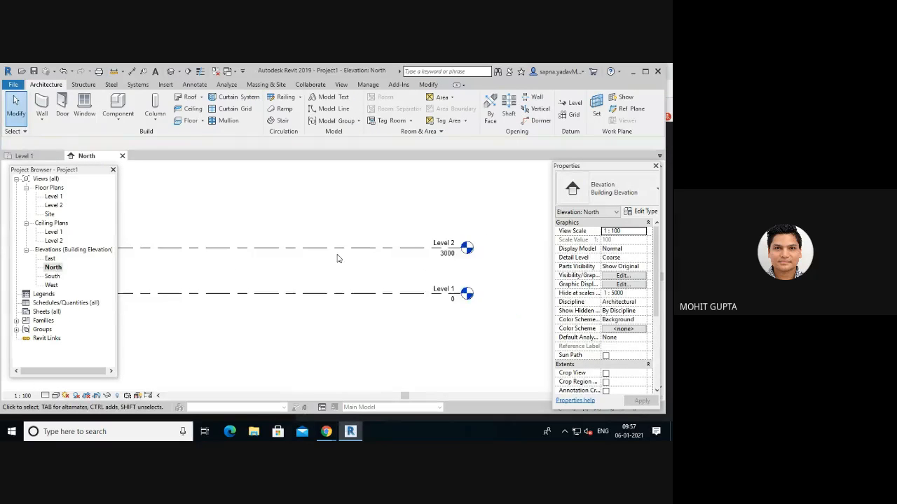
{"action": "left_click", "coordinate": [452, 301]}
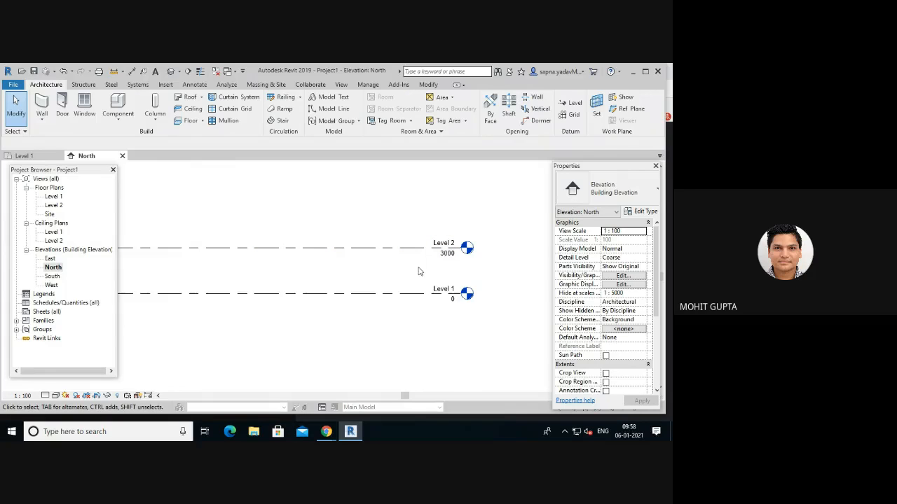
- Examine the length unit formats available in the project units, and cancel without changing them
{"action": "key", "text": "u"}
{"action": "key", "text": "n"}
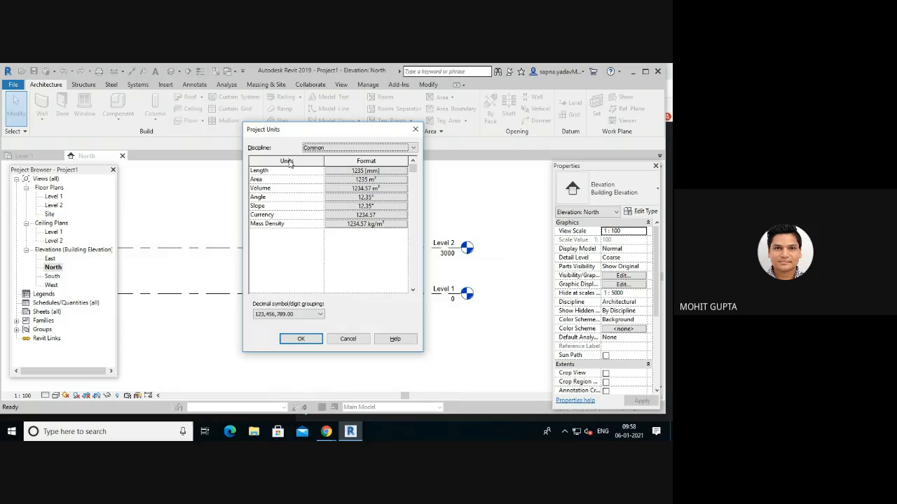
{"action": "left_click", "coordinate": [359, 171]}
{"action": "left_click", "coordinate": [352, 187]}
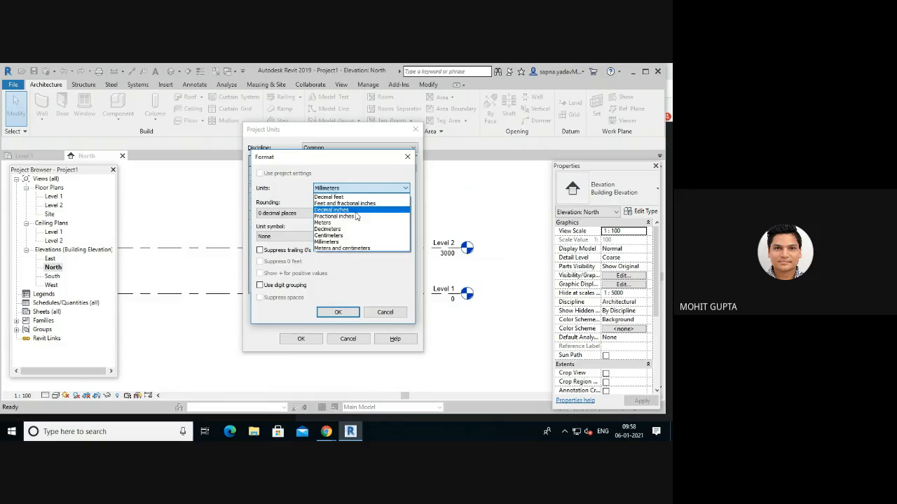
{"action": "left_click", "coordinate": [385, 314]}
{"action": "left_click", "coordinate": [384, 314]}
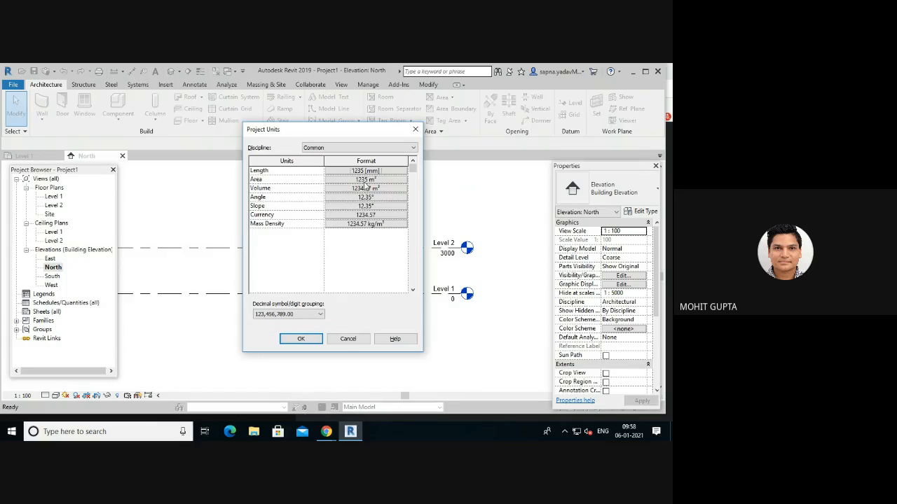
{"action": "left_click", "coordinate": [352, 339]}
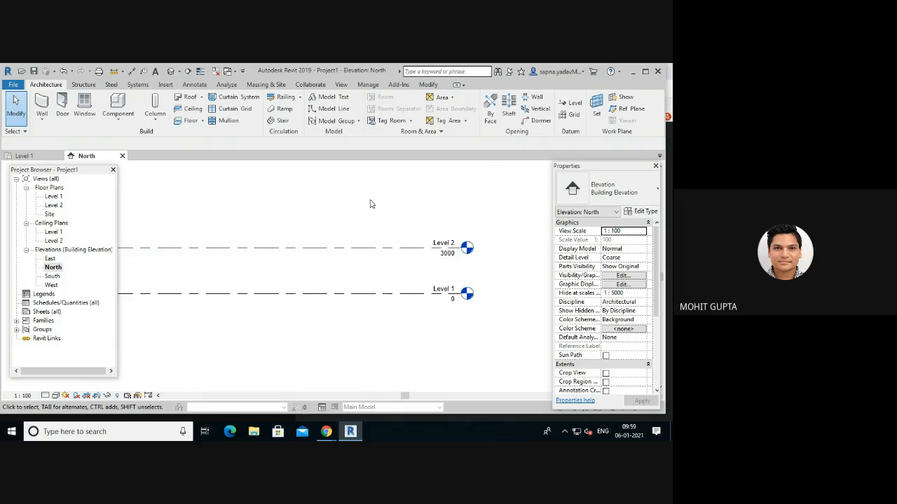
- Draw a new level line 3000 mm above Level 2, aligned with both ends of the existing levels
{"action": "key", "text": "l"}
{"action": "key", "text": "l"}
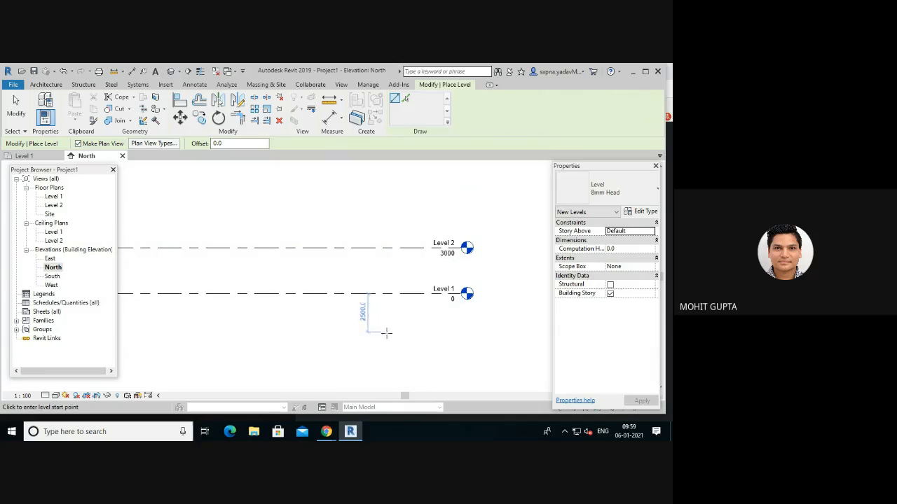
{"action": "left_click", "coordinate": [459, 202]}
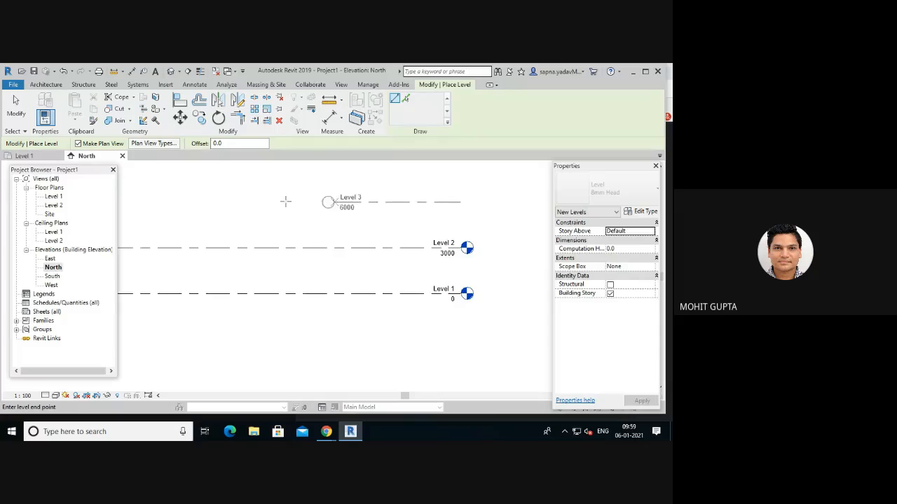
{"action": "scroll", "coordinate": [170, 202], "scroll_direction": "down", "scroll_amount": 4}
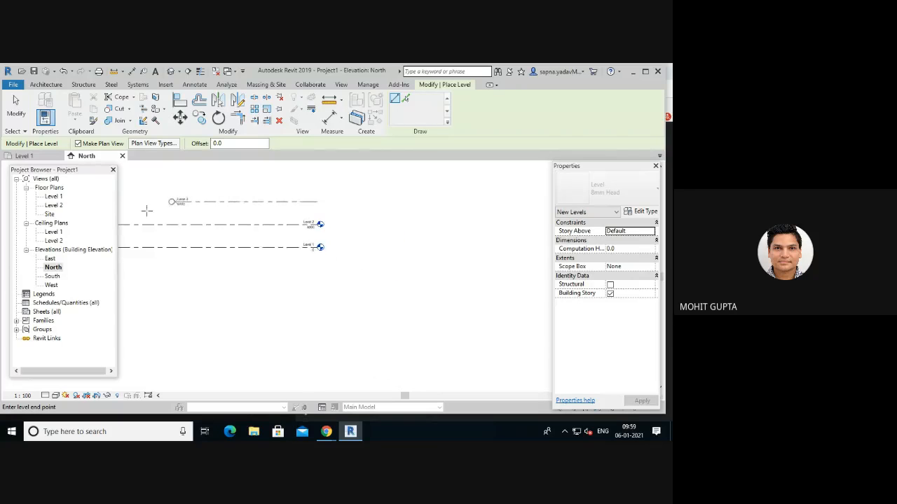
{"action": "scroll", "coordinate": [149, 205], "scroll_direction": "down", "scroll_amount": 2}
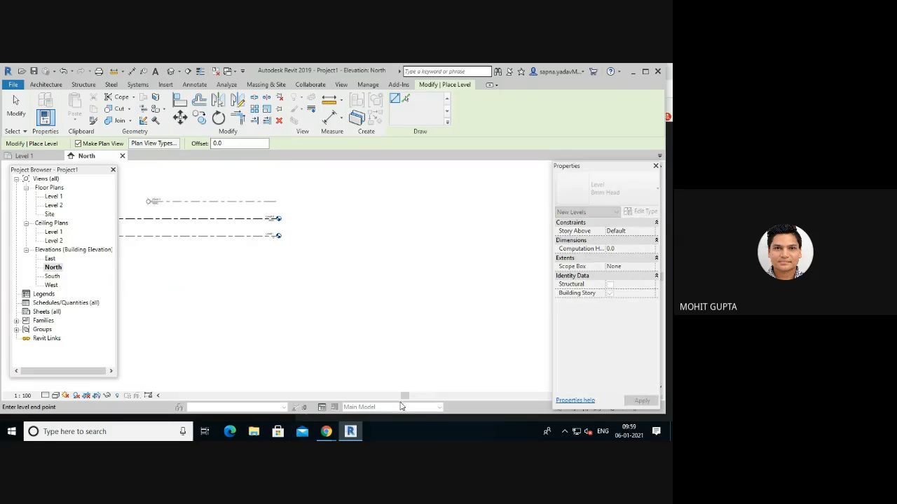
{"action": "left_click_drag", "start_coordinate": [404, 396], "coordinate": [386, 397]}
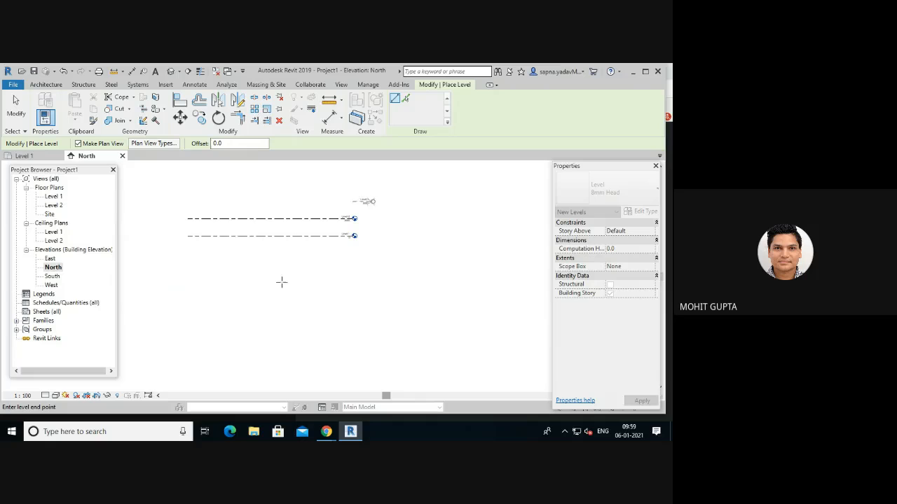
{"action": "left_click", "coordinate": [187, 201]}
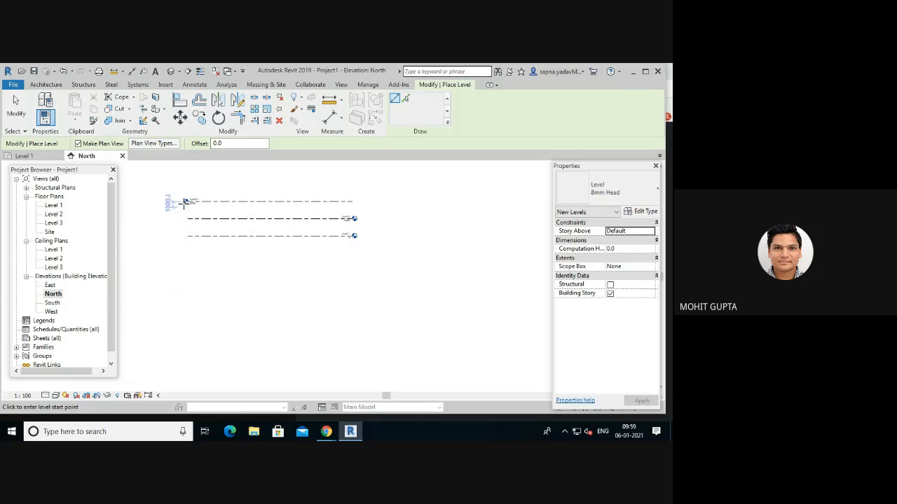
{"action": "key", "text": "Escape"}
{"action": "key", "text": "Escape"}
{"action": "key", "text": "Escape"}
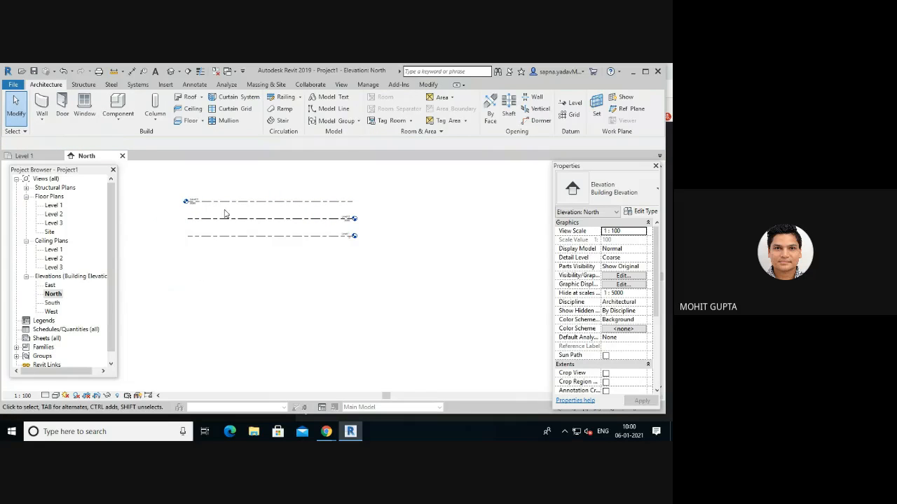
- Switch the Level 3 head to the opposite end of its line so it lines up with the Level 1 and Level 2 heads
{"action": "scroll", "coordinate": [249, 210], "scroll_direction": "up", "scroll_amount": 4}
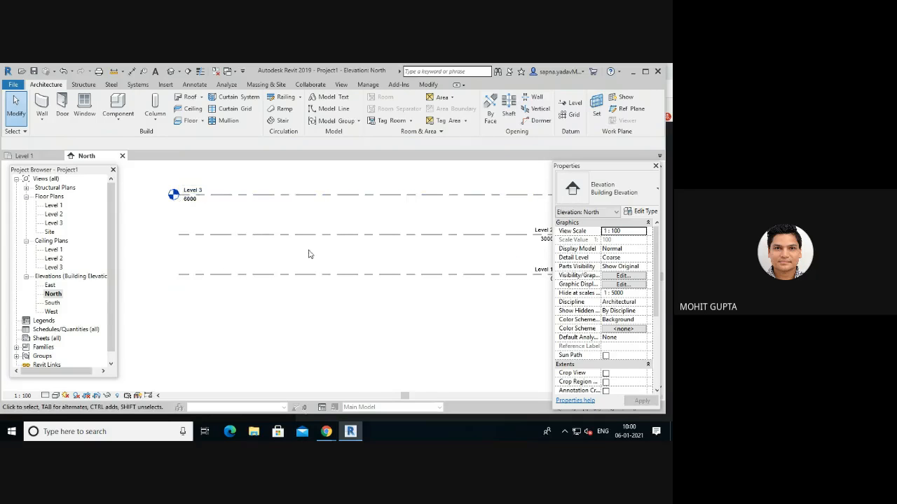
{"action": "scroll", "coordinate": [308, 252], "scroll_direction": "down", "scroll_amount": 1}
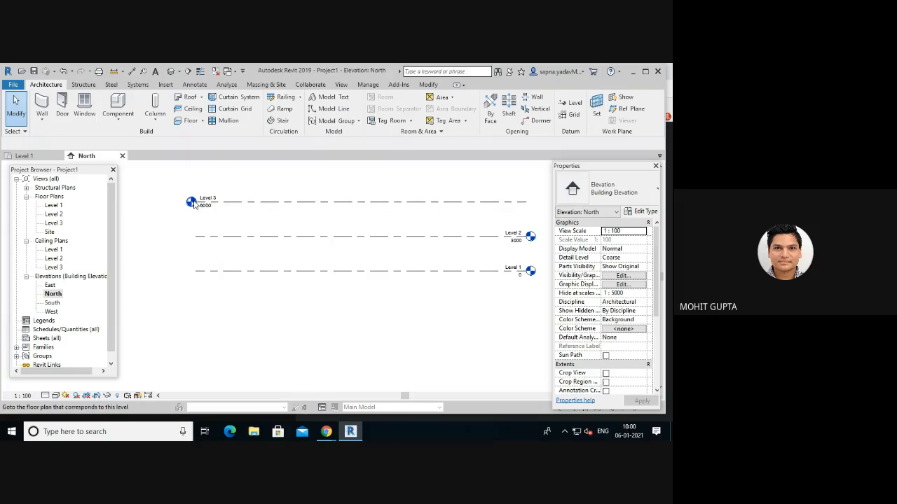
{"action": "left_click", "coordinate": [249, 204]}
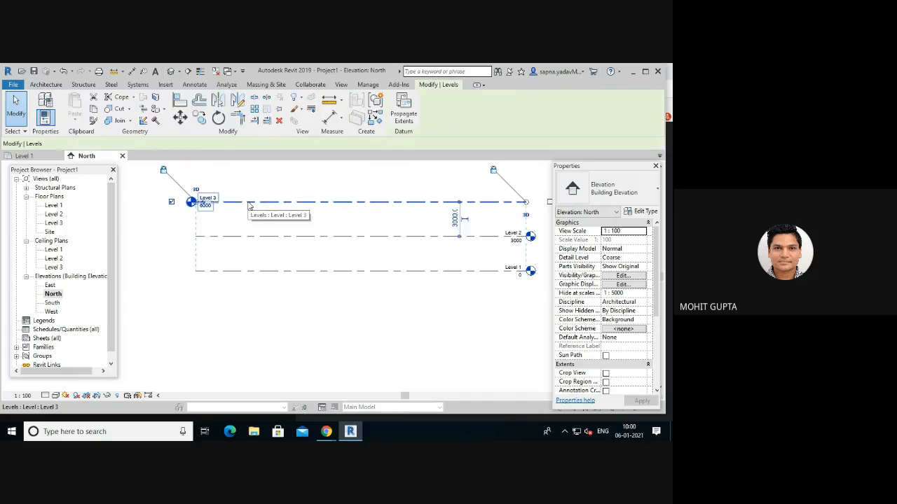
{"action": "left_click", "coordinate": [171, 202]}
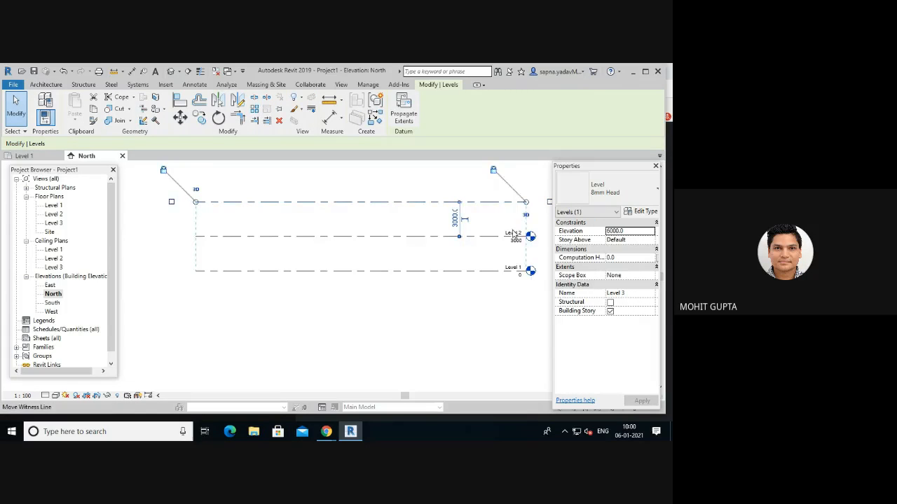
{"action": "scroll", "coordinate": [455, 234], "scroll_direction": "down", "scroll_amount": 1}
{"action": "left_click", "coordinate": [527, 210]}
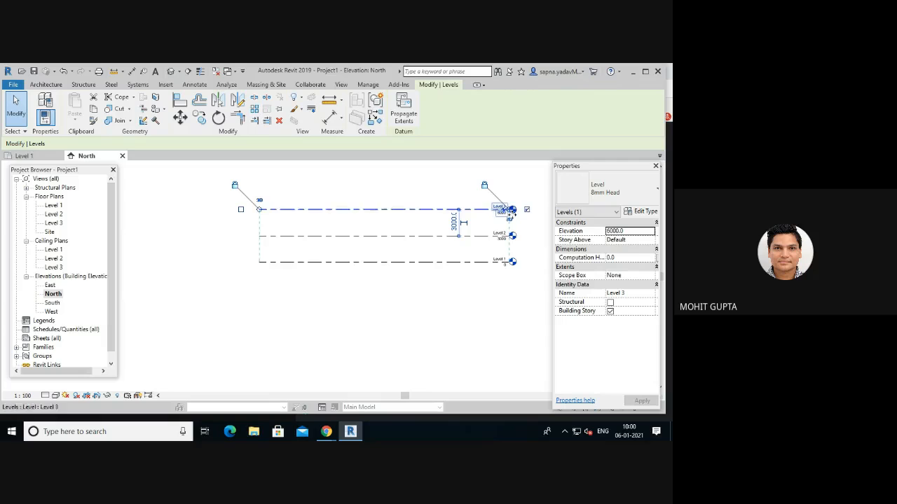
{"action": "left_click", "coordinate": [311, 198]}
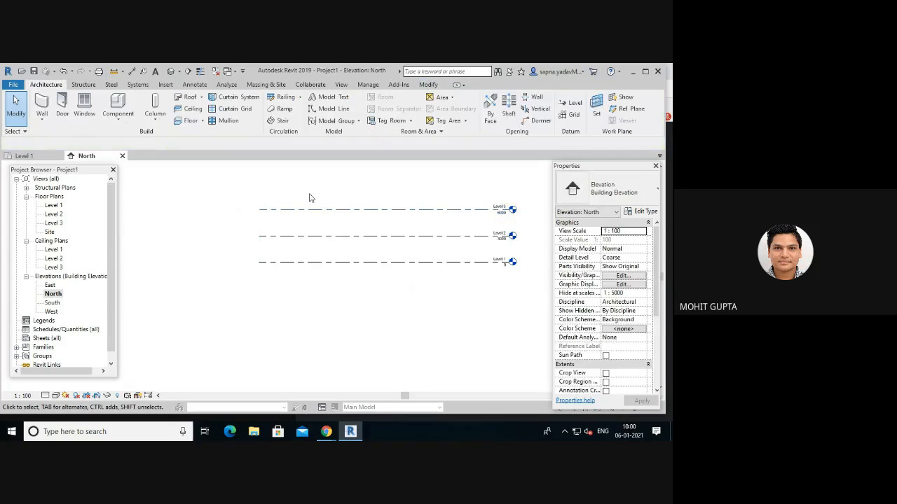
- Draw another level line 3000 mm above Level 3, aligned with both ends of the existing levels
{"action": "scroll", "coordinate": [499, 202], "scroll_direction": "up", "scroll_amount": 2}
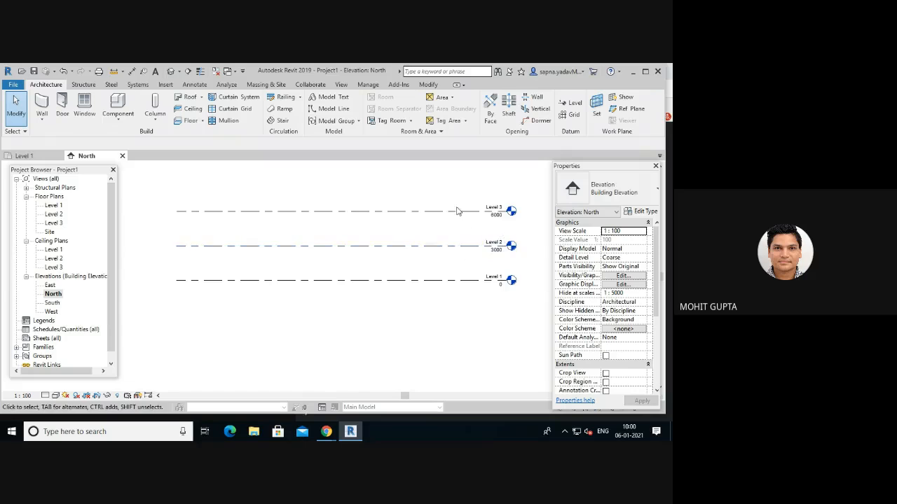
{"action": "scroll", "coordinate": [463, 210], "scroll_direction": "up", "scroll_amount": 3}
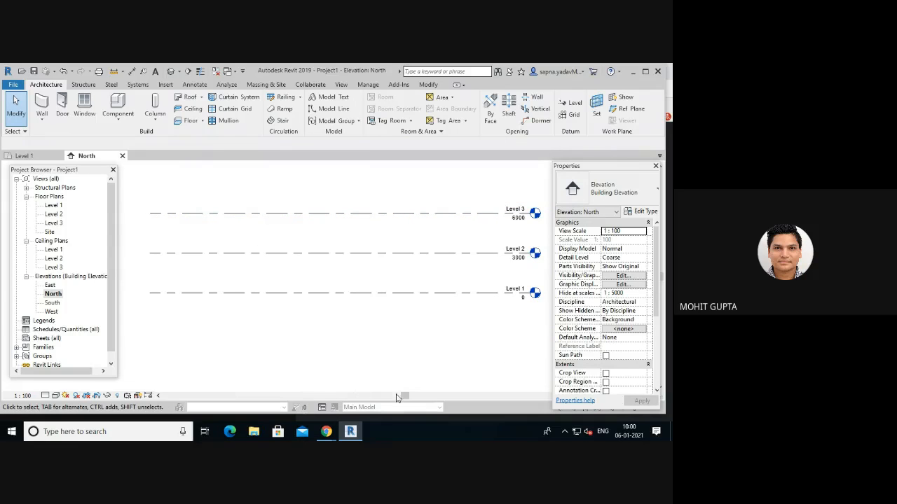
{"action": "left_click_drag", "start_coordinate": [405, 399], "coordinate": [413, 397]}
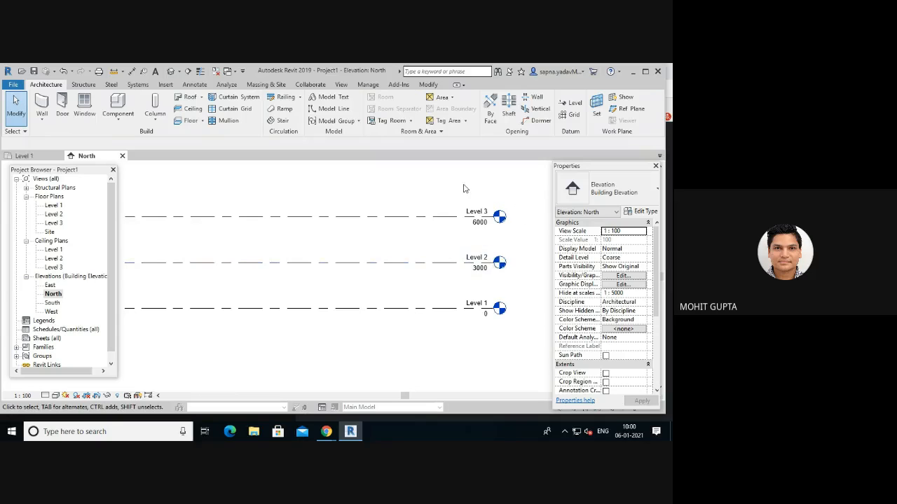
{"action": "scroll", "coordinate": [463, 192], "scroll_direction": "down", "scroll_amount": 1}
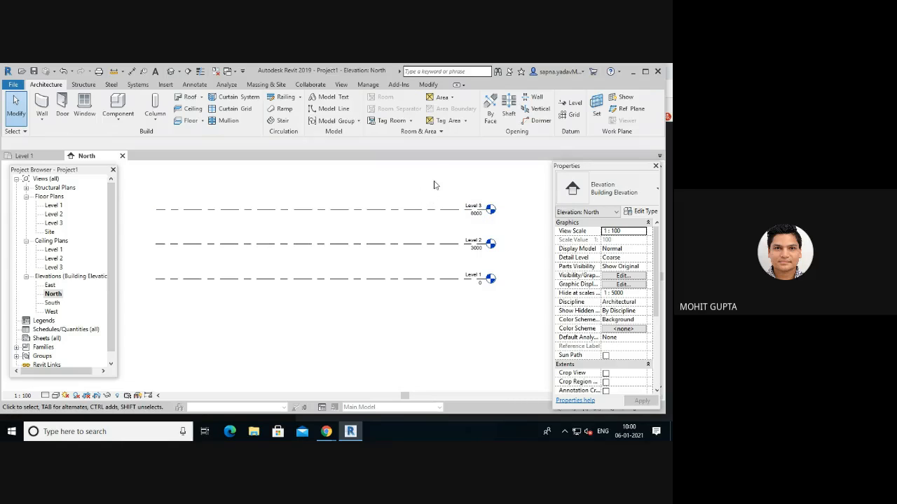
{"action": "key", "text": "l"}
{"action": "key", "text": "l"}
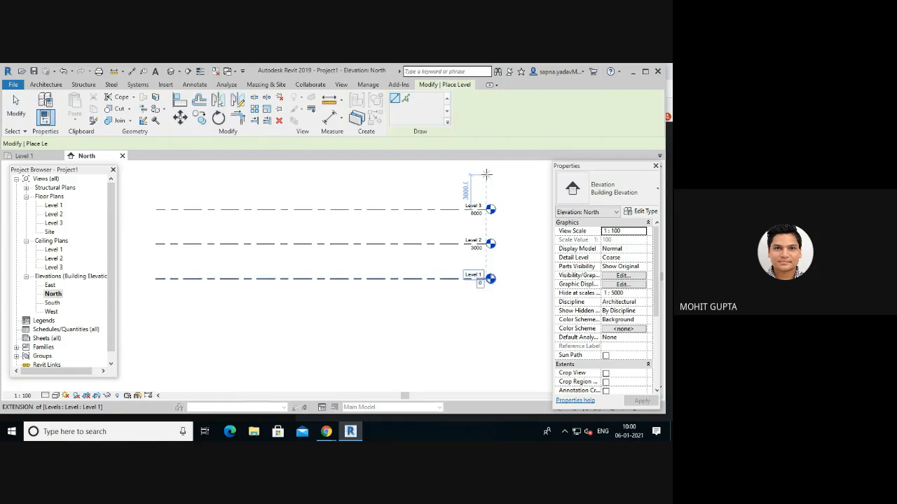
{"action": "left_click", "coordinate": [487, 173]}
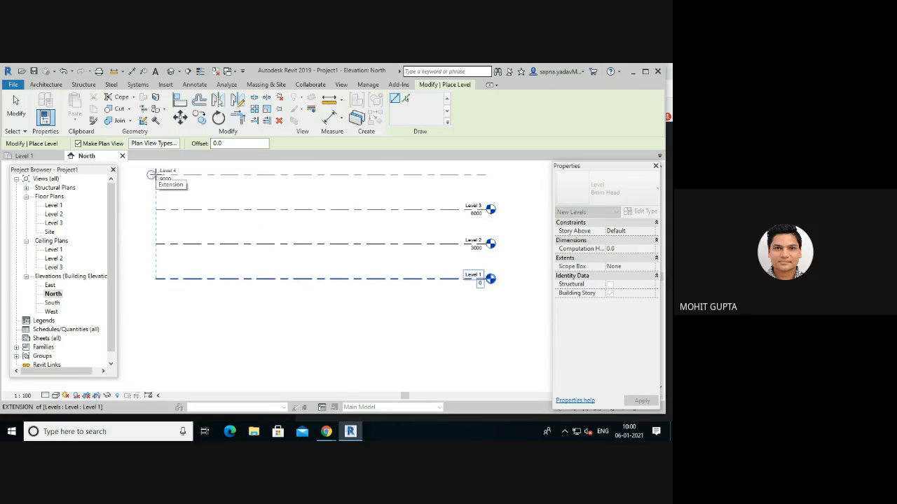
{"action": "left_click", "coordinate": [151, 175]}
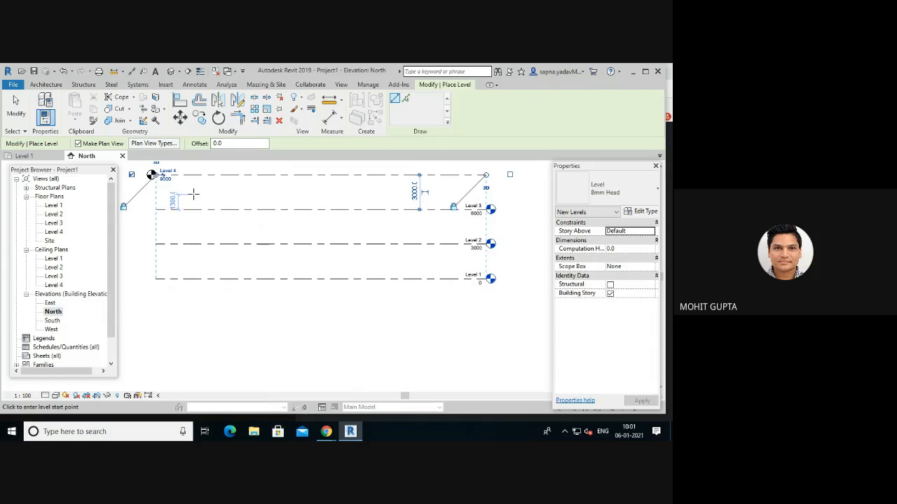
{"action": "key", "text": "Escape"}
{"action": "key", "text": "Escape"}
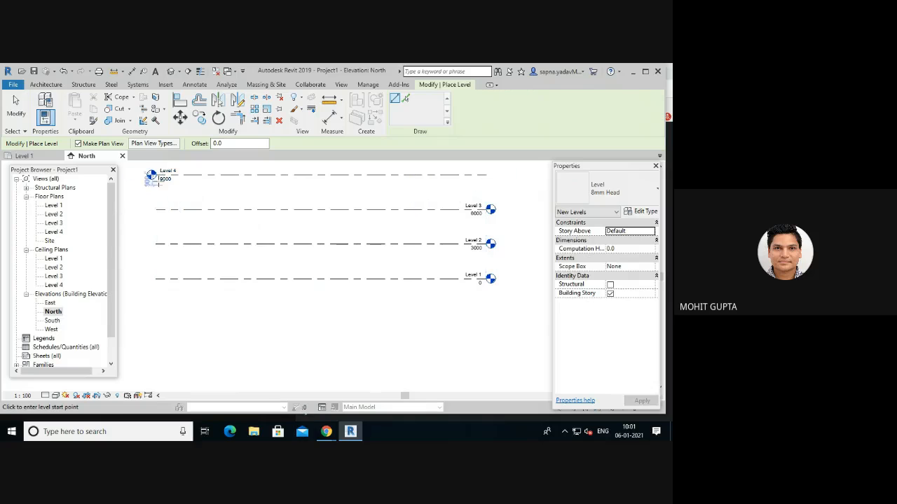
- Switch the Level 4 head to the opposite end of its line so it lines up with the other level heads
{"action": "scroll", "coordinate": [228, 205], "scroll_direction": "down", "scroll_amount": 3}
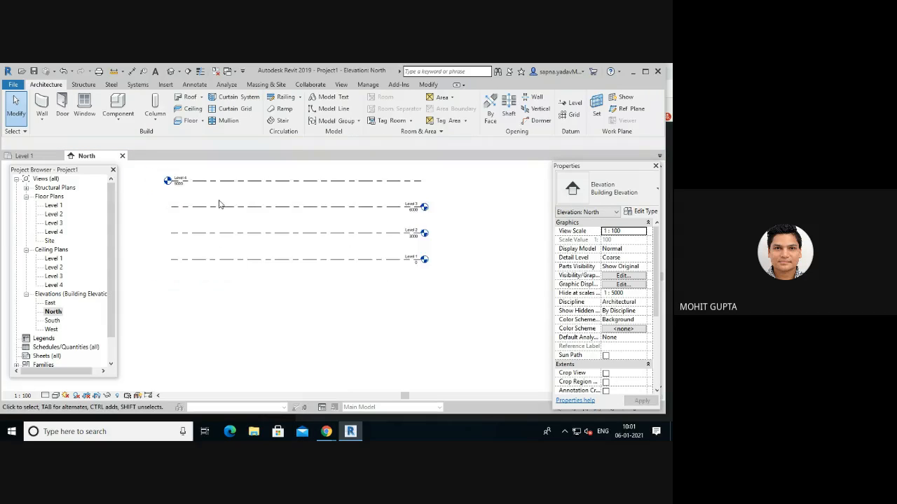
{"action": "scroll", "coordinate": [231, 179], "scroll_direction": "up", "scroll_amount": 3}
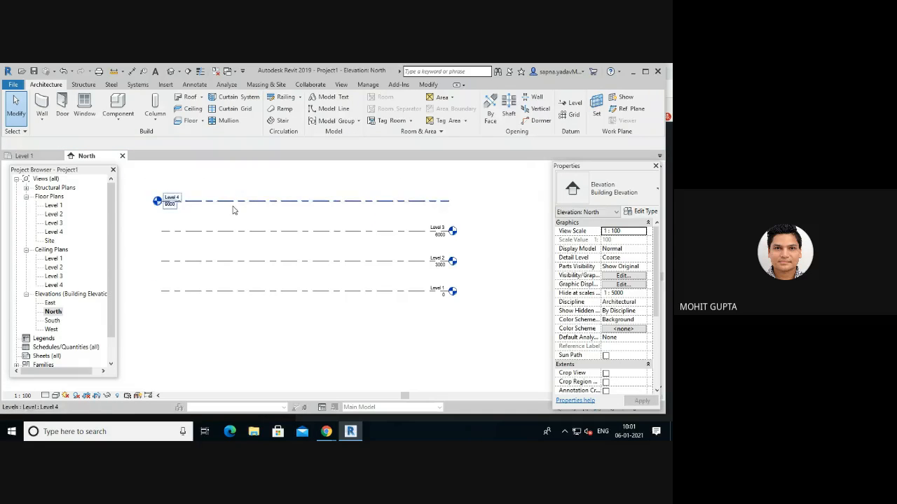
{"action": "left_click", "coordinate": [226, 203]}
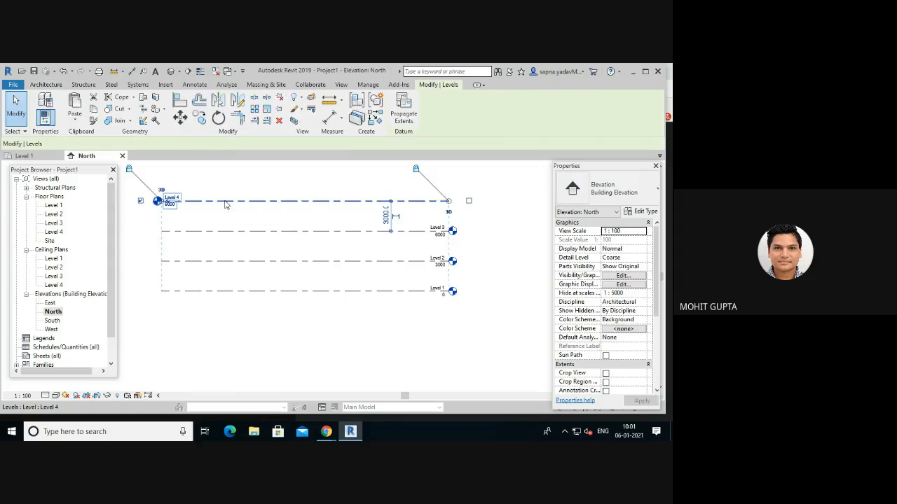
{"action": "left_click", "coordinate": [468, 201]}
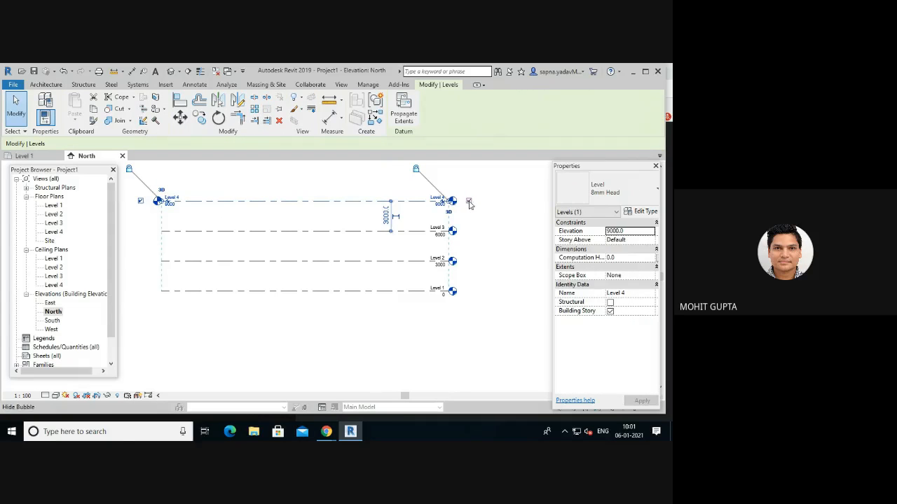
{"action": "left_click", "coordinate": [140, 201]}
{"action": "left_click", "coordinate": [273, 190]}
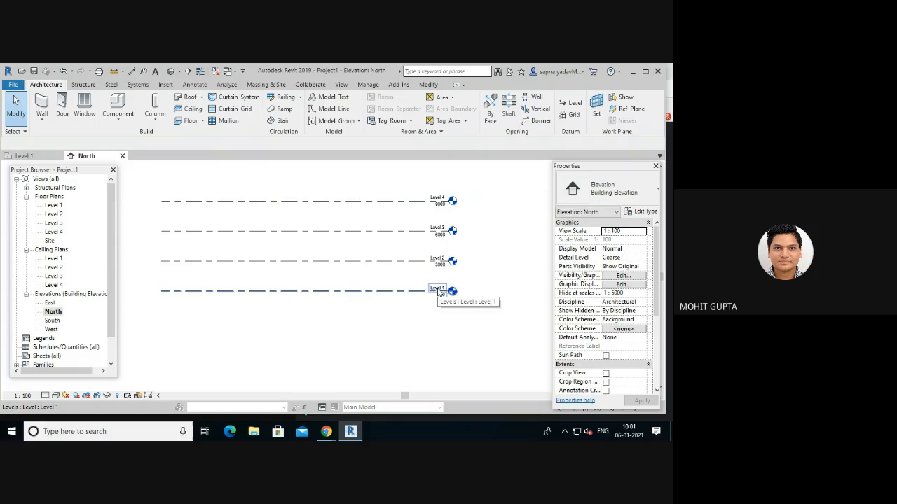
- Rename Level 1 as Ground floor and rename its corresponding views to match
{"action": "scroll", "coordinate": [438, 292], "scroll_direction": "up", "scroll_amount": 2}
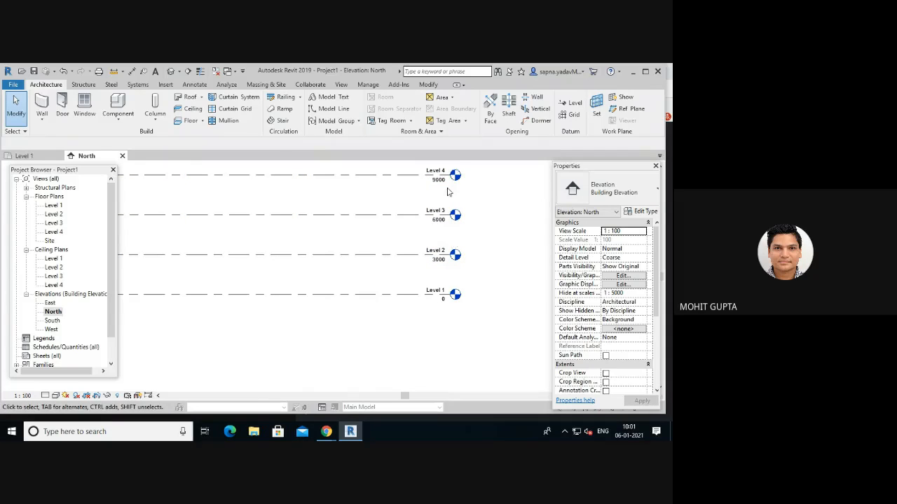
{"action": "left_click", "coordinate": [435, 293]}
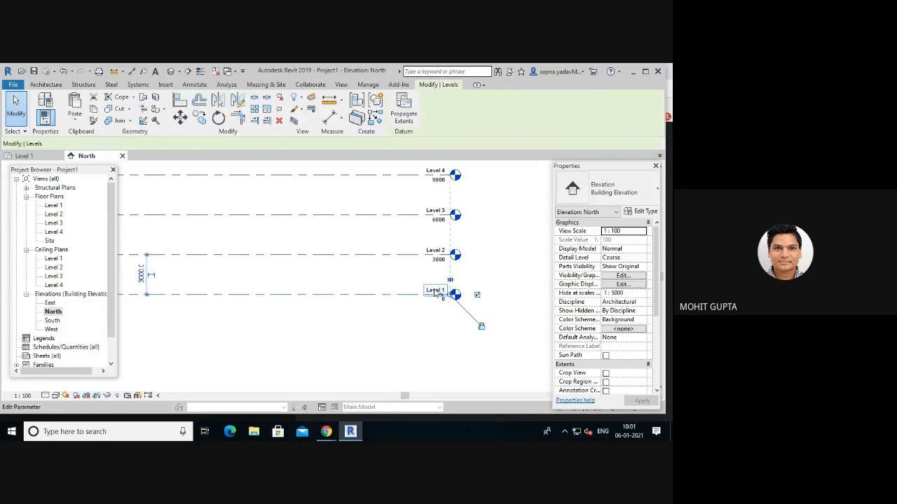
{"action": "left_click", "coordinate": [435, 291]}
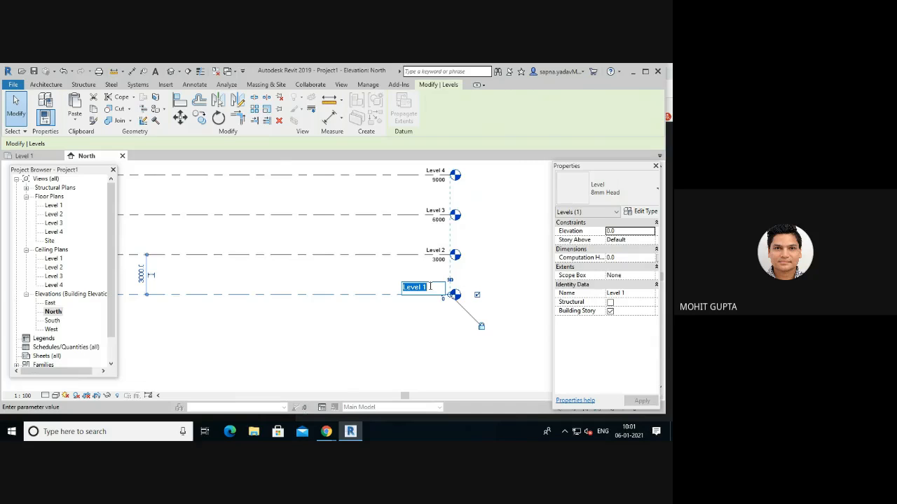
{"action": "type", "text": "Ground floor"}
{"action": "key", "text": "Return"}
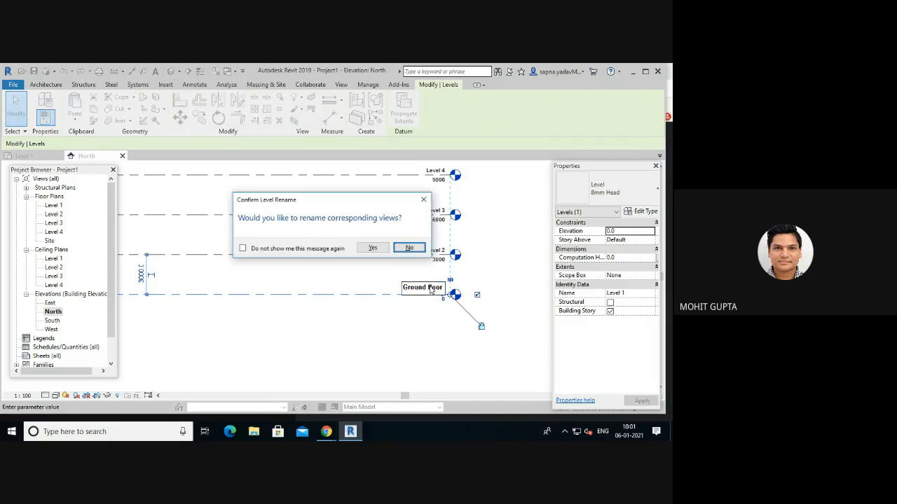
{"action": "left_click", "coordinate": [374, 248]}
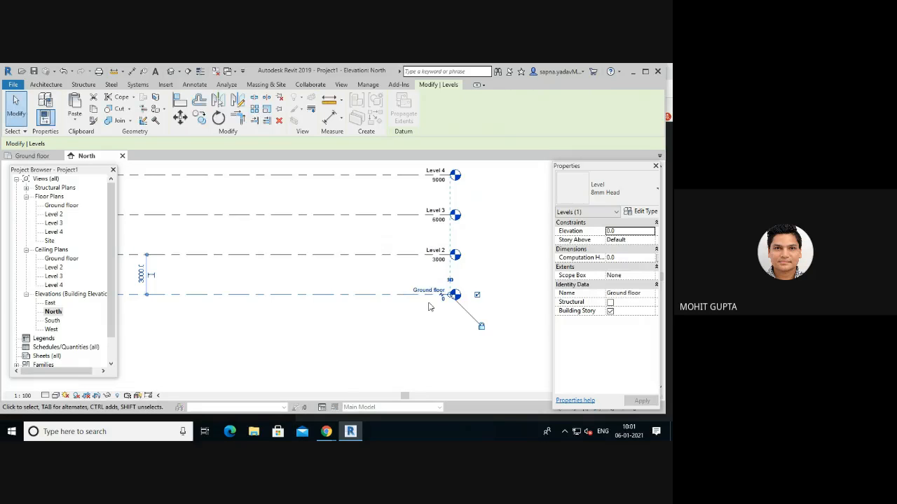
- Rename Level 2 as First floor, with its corresponding views renamed as well
{"action": "left_click", "coordinate": [438, 251]}
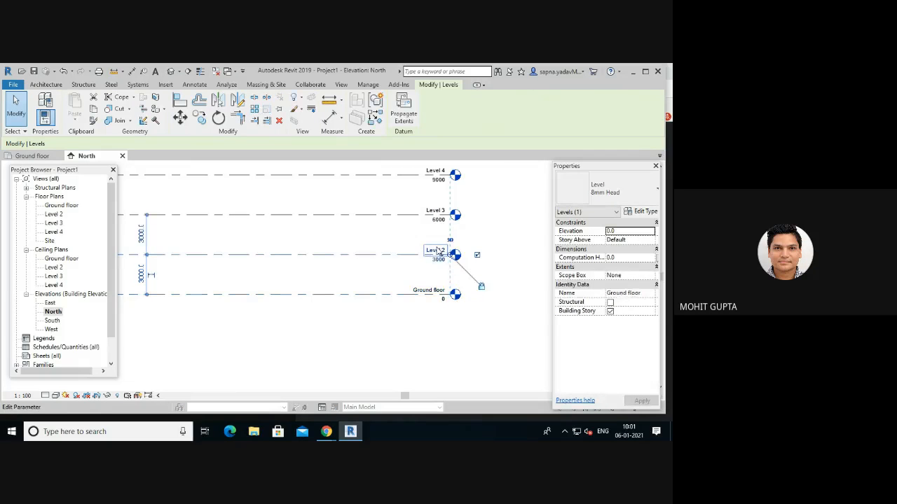
{"action": "left_click", "coordinate": [435, 249]}
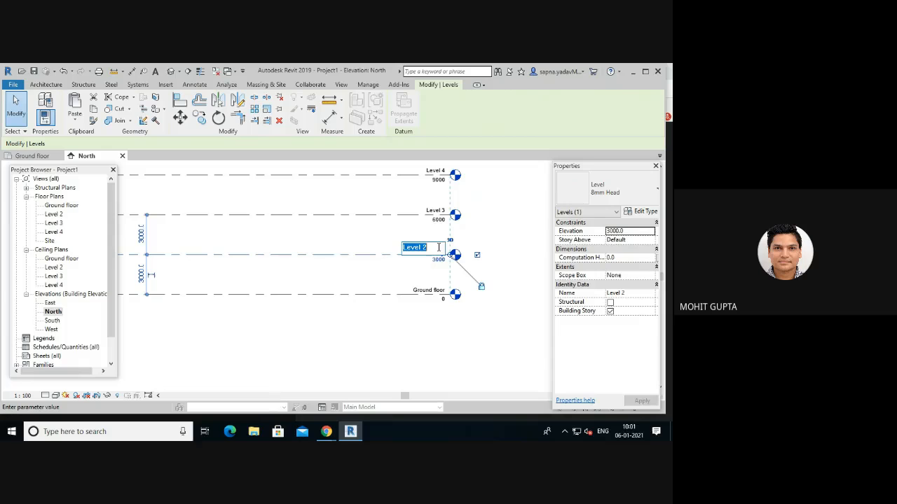
{"action": "type", "text": "First floor"}
{"action": "left_click", "coordinate": [383, 237]}
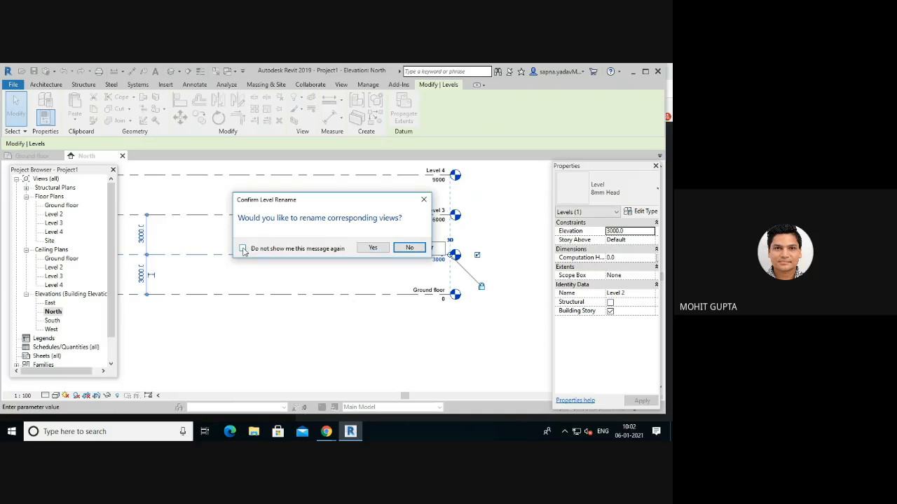
{"action": "left_click", "coordinate": [374, 249]}
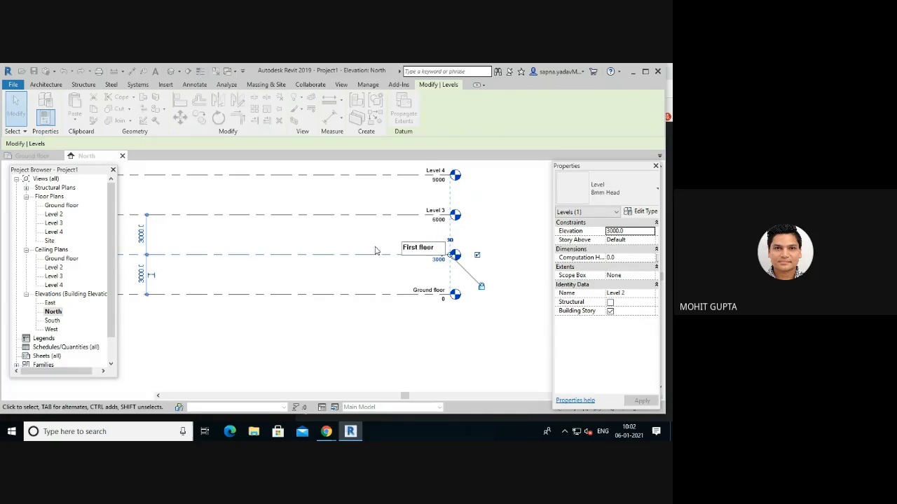
- Rename Level 3, the level directly above First floor, as Second floor
{"action": "left_click", "coordinate": [436, 211]}
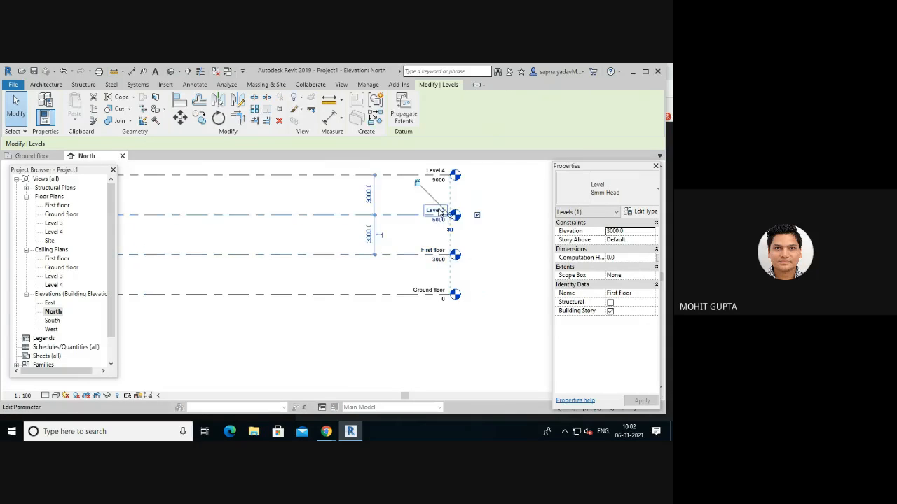
{"action": "left_click", "coordinate": [436, 209]}
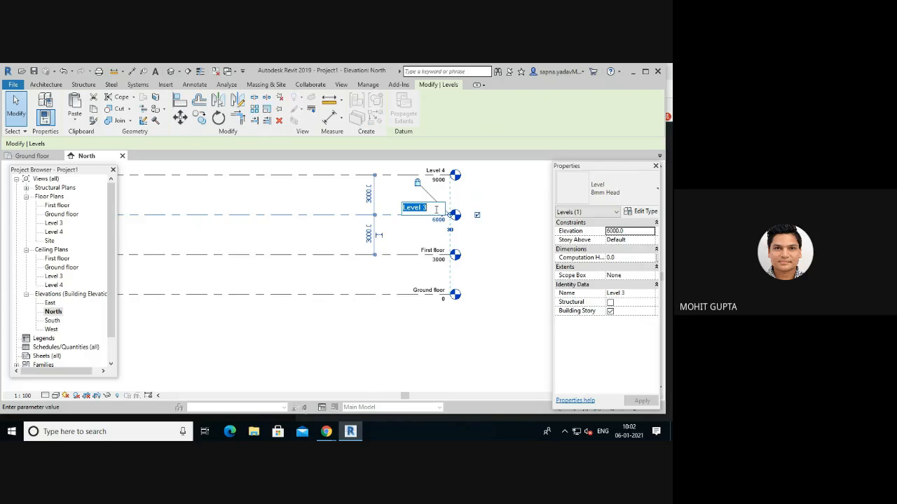
{"action": "type", "text": "Second floor"}
{"action": "key", "text": "Return"}
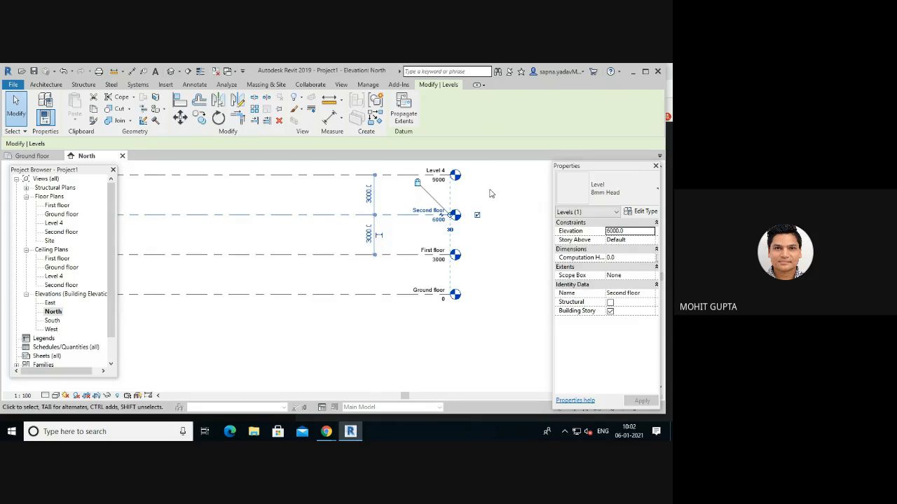
- Rename Level 4, the uppermost level in the elevation, as Roof
{"action": "scroll", "coordinate": [483, 190], "scroll_direction": "up", "scroll_amount": 2}
{"action": "scroll", "coordinate": [483, 187], "scroll_direction": "down", "scroll_amount": 1}
{"action": "left_click", "coordinate": [432, 169]}
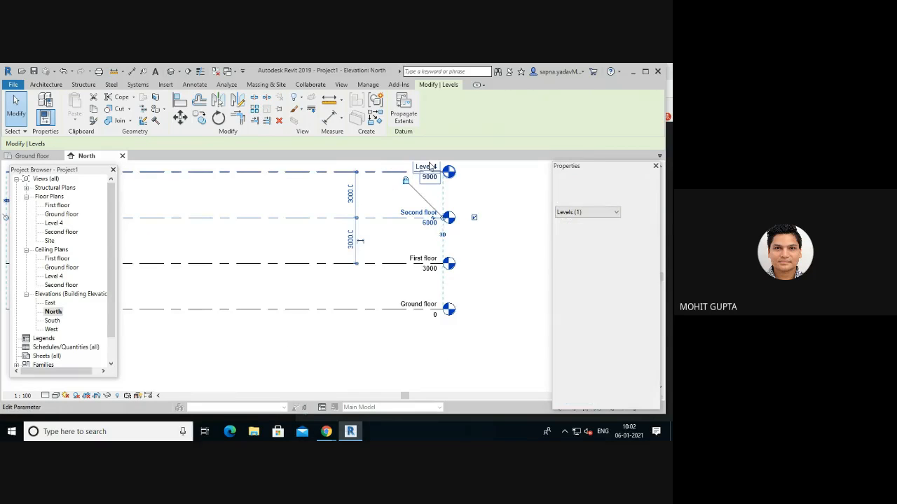
{"action": "left_click", "coordinate": [426, 165]}
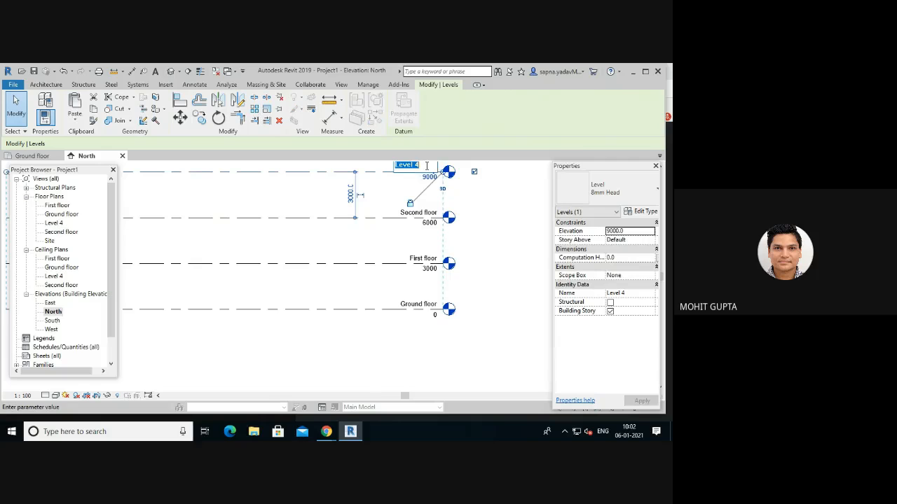
{"action": "type", "text": "Roof"}
{"action": "key", "text": "Return"}
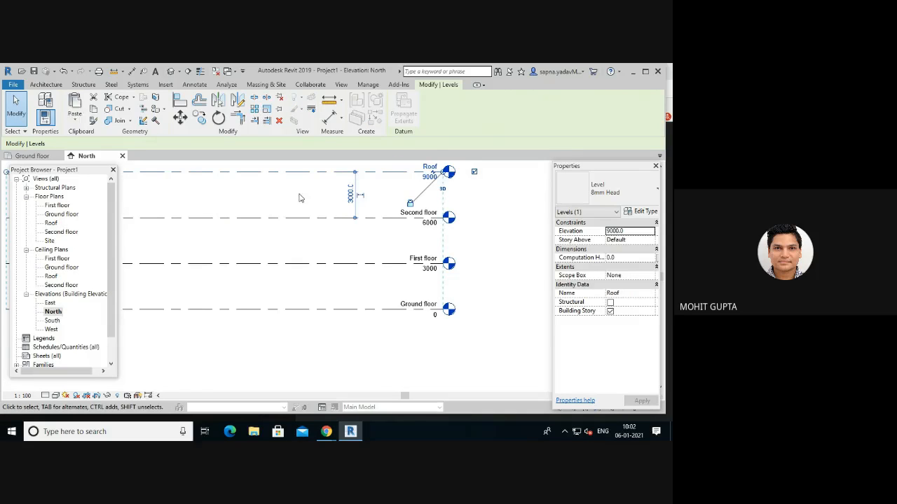
- Deselect the Roof level and examine the names and elevations of the four levels
{"action": "scroll", "coordinate": [308, 188], "scroll_direction": "down", "scroll_amount": 2}
{"action": "scroll", "coordinate": [353, 164], "scroll_direction": "up", "scroll_amount": 3}
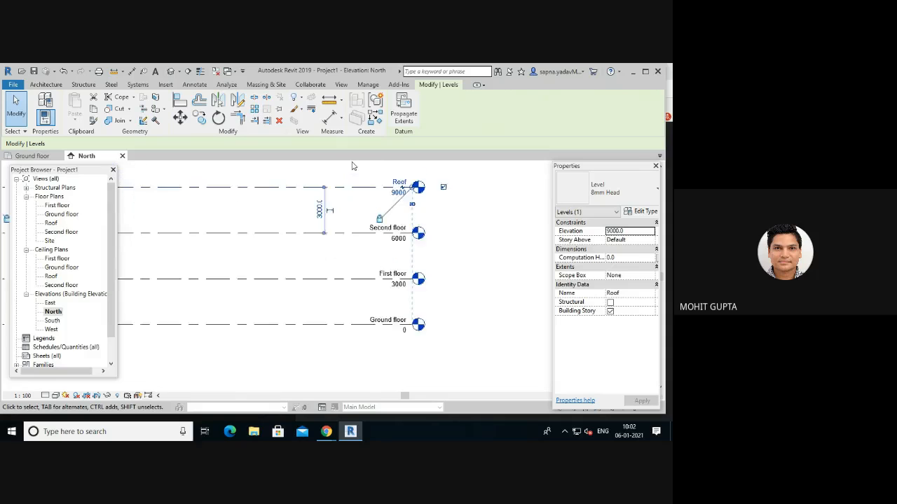
{"action": "scroll", "coordinate": [390, 204], "scroll_direction": "down", "scroll_amount": 1}
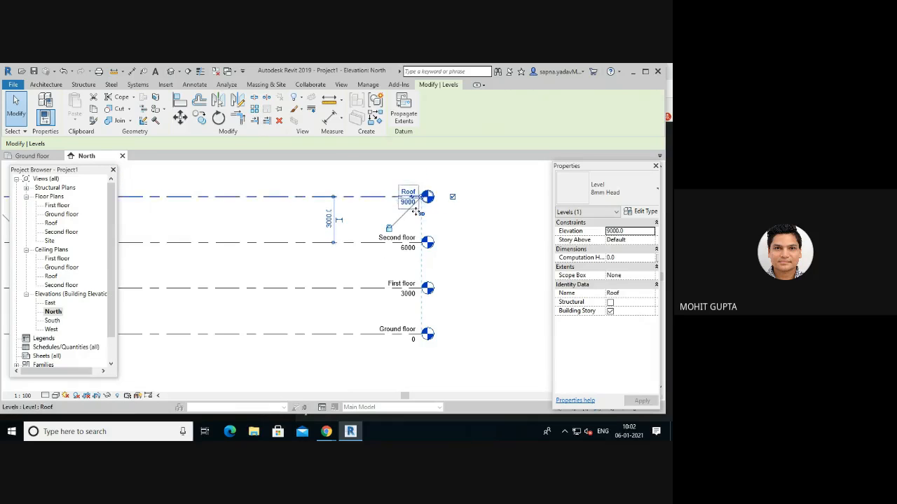
{"action": "left_click", "coordinate": [505, 254]}
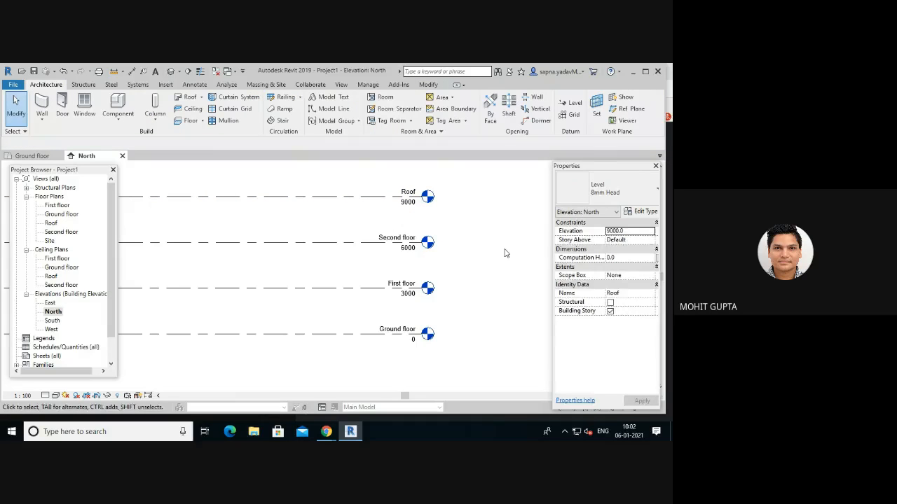
{"action": "scroll", "coordinate": [426, 269], "scroll_direction": "down", "scroll_amount": 4}
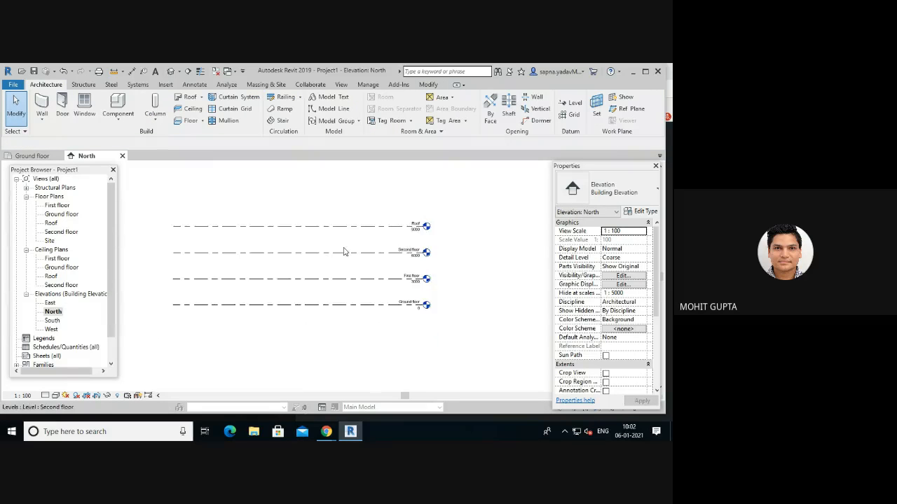
{"action": "scroll", "coordinate": [338, 249], "scroll_direction": "up", "scroll_amount": 3}
{"action": "scroll", "coordinate": [338, 250], "scroll_direction": "down", "scroll_amount": 4}
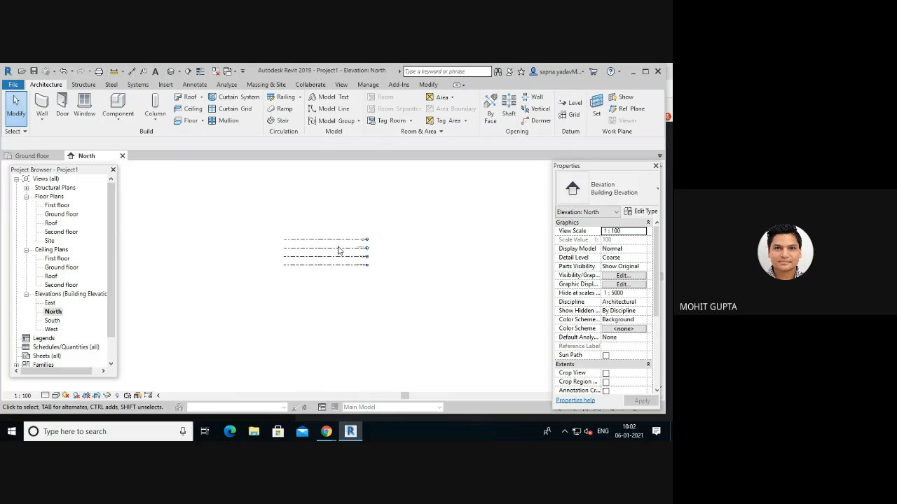
{"action": "scroll", "coordinate": [337, 250], "scroll_direction": "up", "scroll_amount": 3}
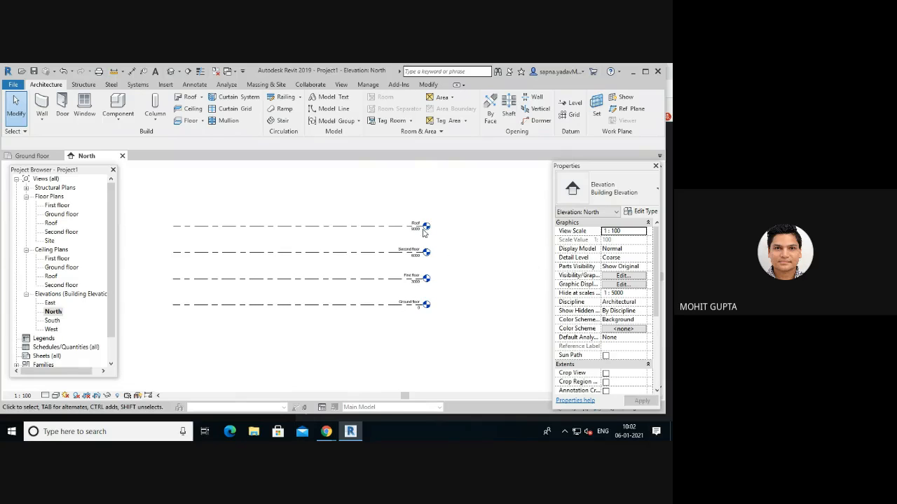
{"action": "scroll", "coordinate": [364, 218], "scroll_direction": "up", "scroll_amount": 2}
{"action": "scroll", "coordinate": [364, 217], "scroll_direction": "down", "scroll_amount": 1}
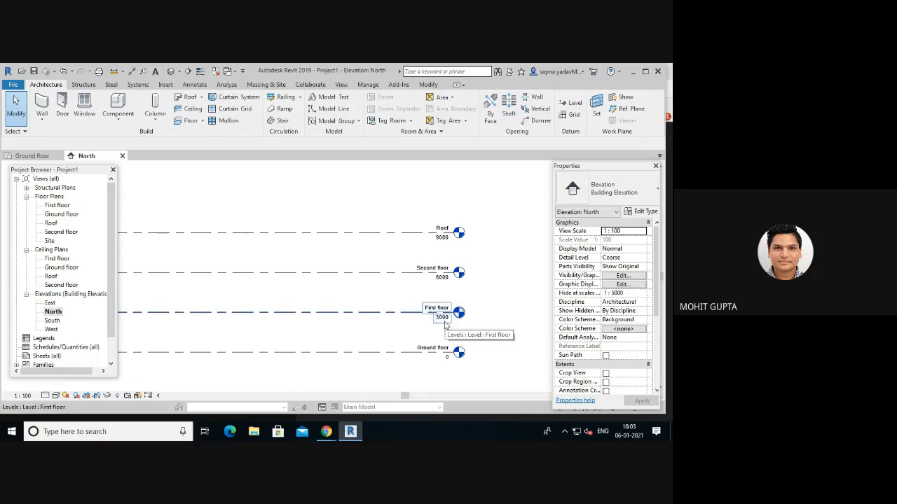
{"action": "scroll", "coordinate": [379, 244], "scroll_direction": "down", "scroll_amount": 3}
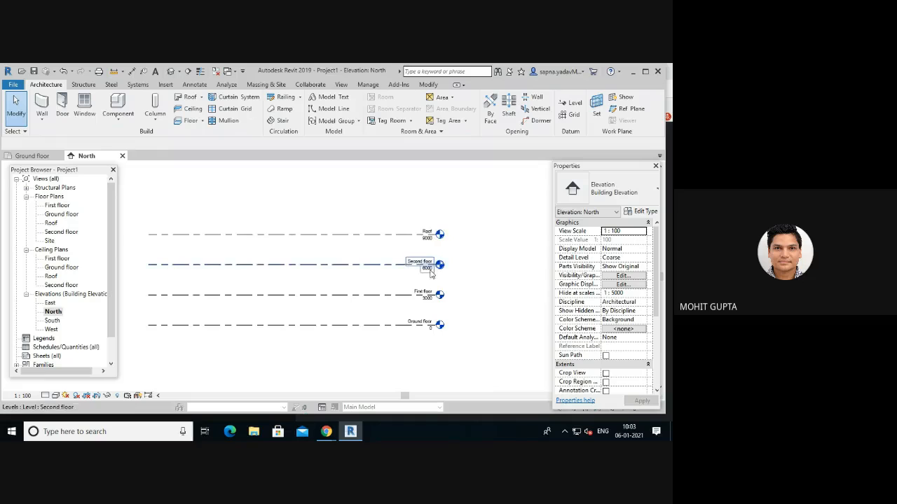
- Try a spacing of 4500 mm between the Second floor and Roof levels, and undo the change
{"action": "left_click", "coordinate": [371, 235]}
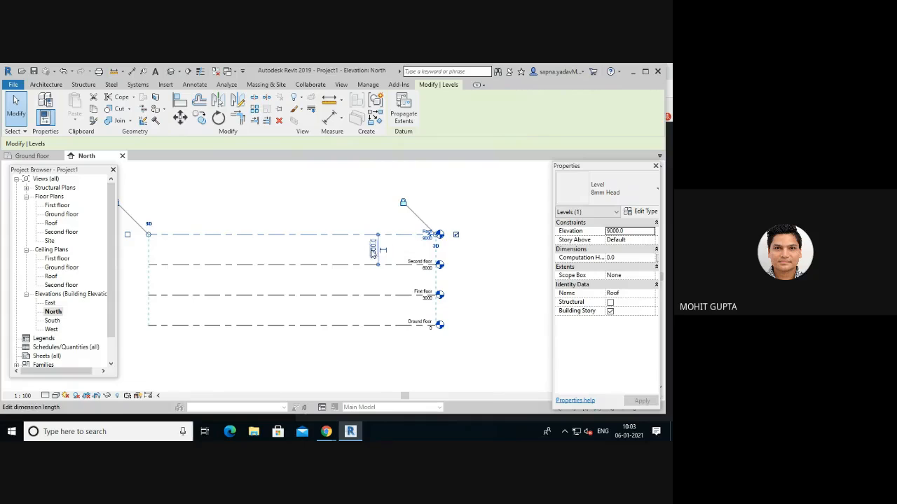
{"action": "left_click", "coordinate": [372, 250]}
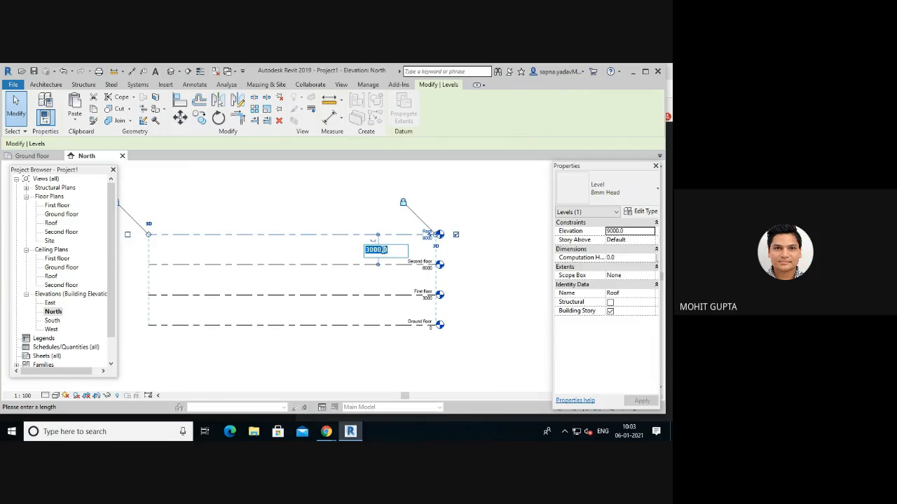
{"action": "type", "text": "4500"}
{"action": "key", "text": "Return"}
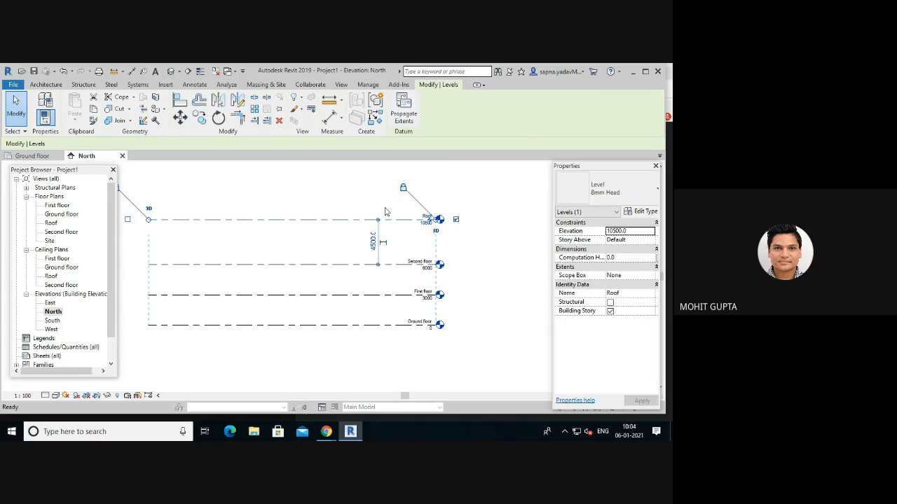
{"action": "key", "text": "ctrl+z"}
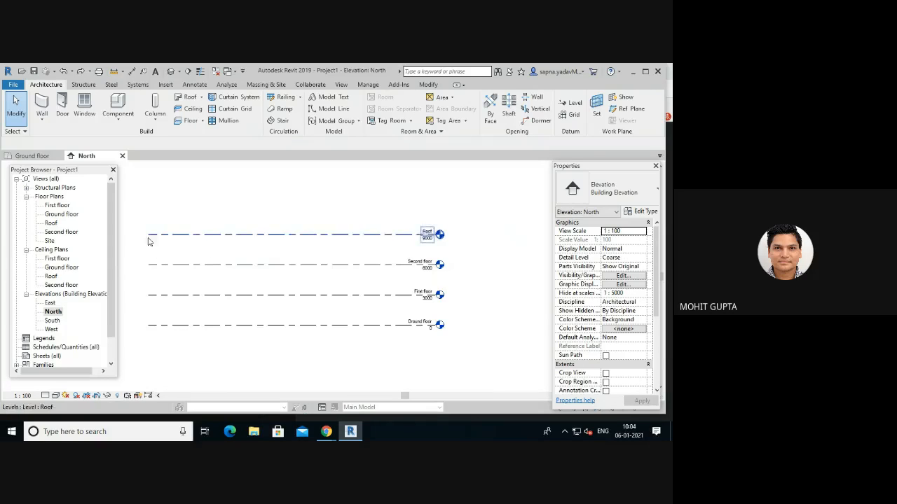
- View the Ground floor plan, and return to the North elevation to look at the levels
{"action": "double_click", "coordinate": [64, 215]}
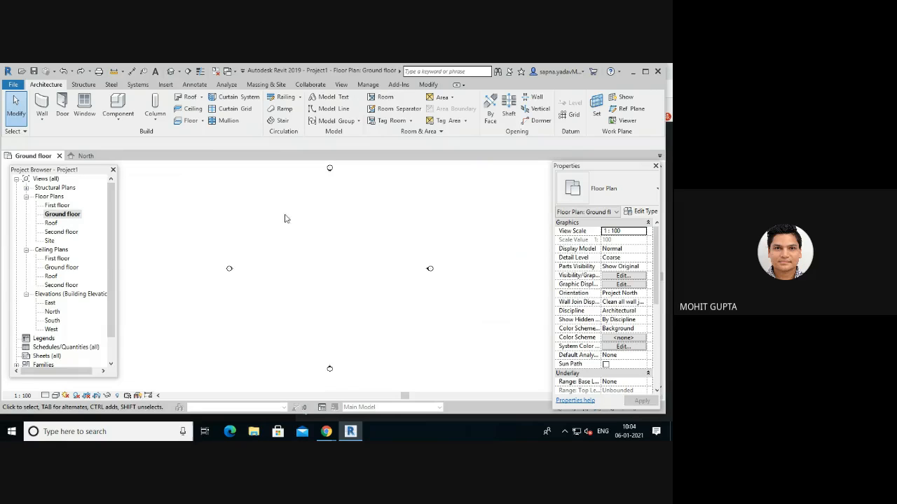
{"action": "double_click", "coordinate": [53, 312]}
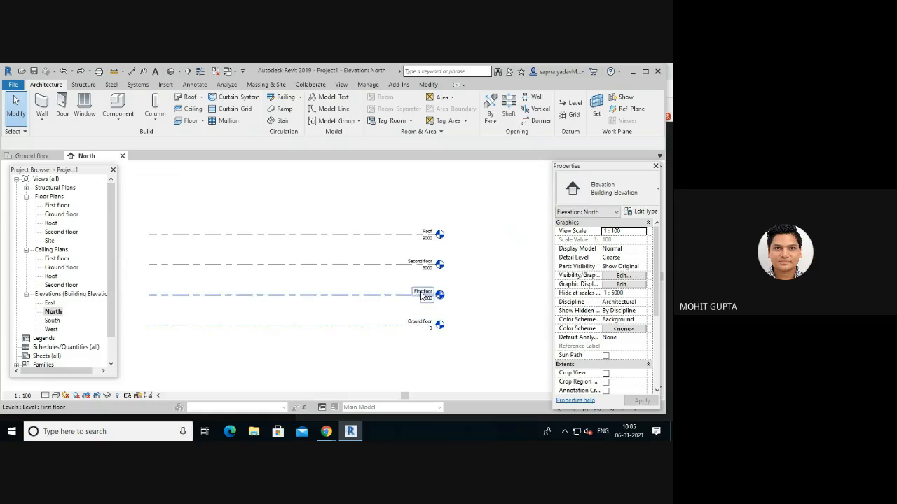
{"action": "left_click", "coordinate": [431, 254]}
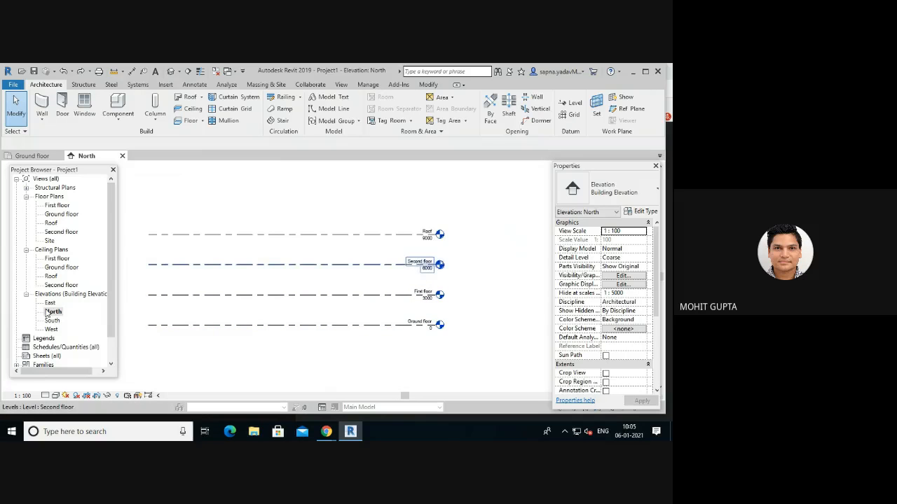
- Open the Ground floor plan and look through the wall types available for an architectural wall
{"action": "double_click", "coordinate": [68, 216]}
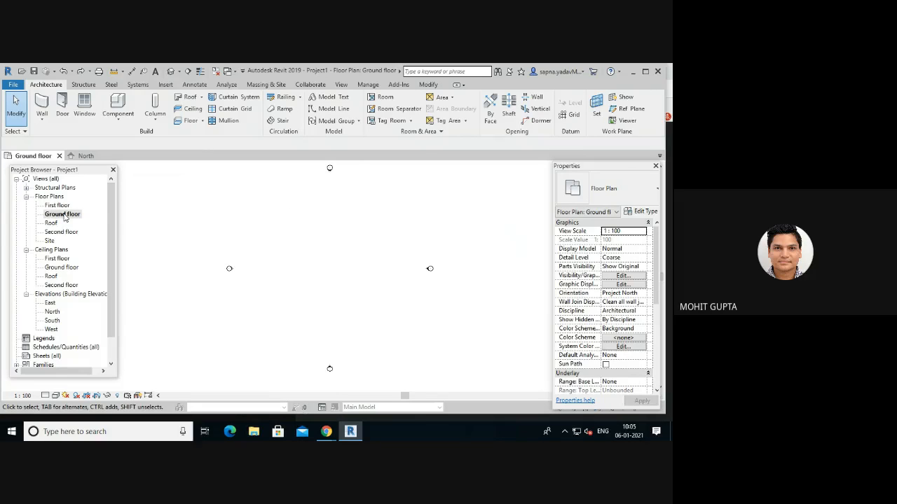
{"action": "left_click", "coordinate": [44, 122]}
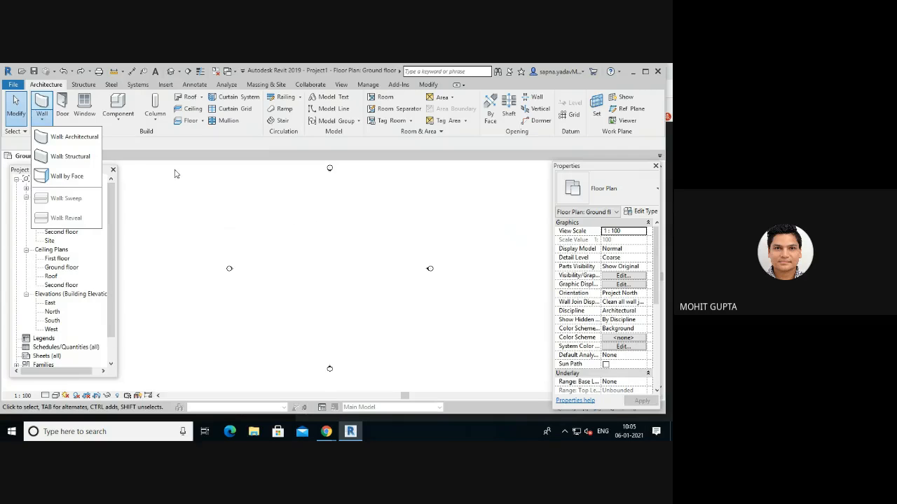
{"action": "left_click", "coordinate": [78, 138]}
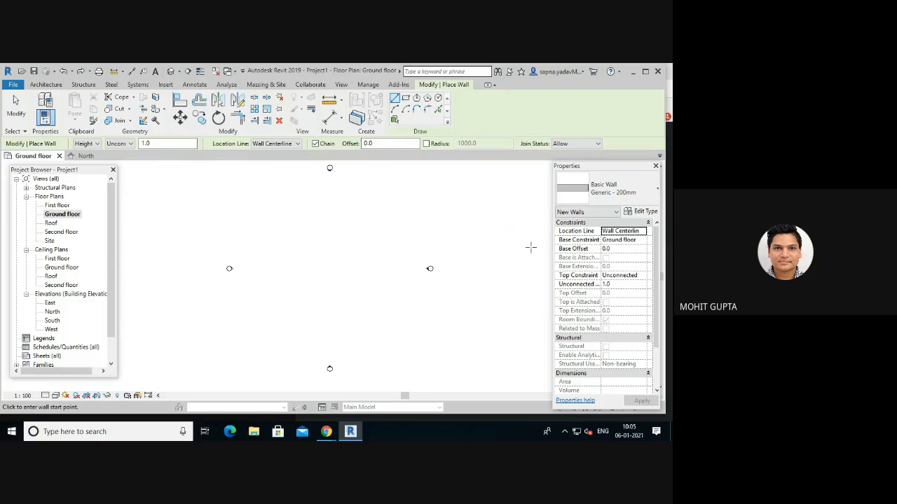
{"action": "left_click", "coordinate": [658, 192]}
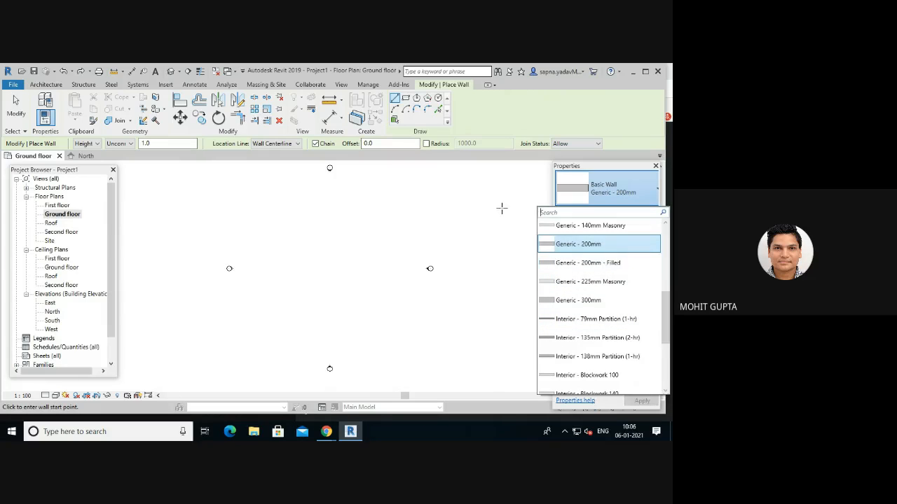
{"action": "key", "text": "Escape"}
{"action": "key", "text": "Escape"}
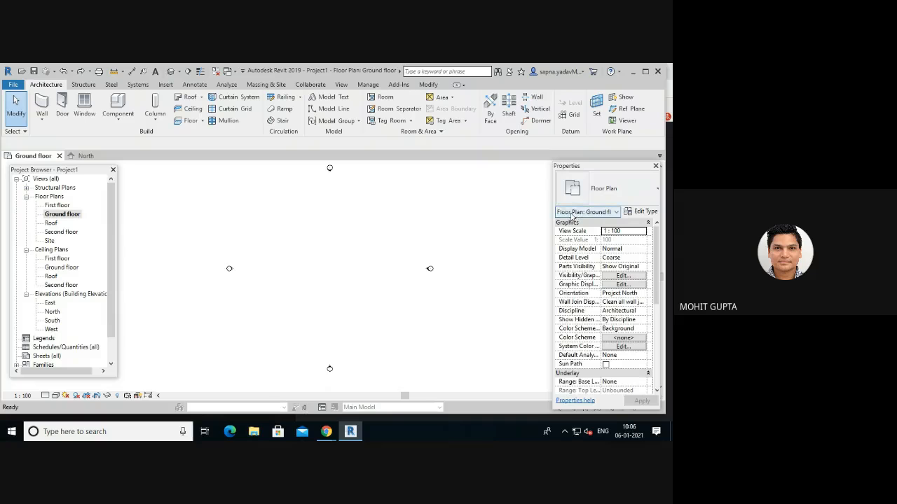
- Start an architectural wall with an unconnected height of 20"
{"action": "left_click", "coordinate": [42, 117]}
{"action": "left_click", "coordinate": [51, 138]}
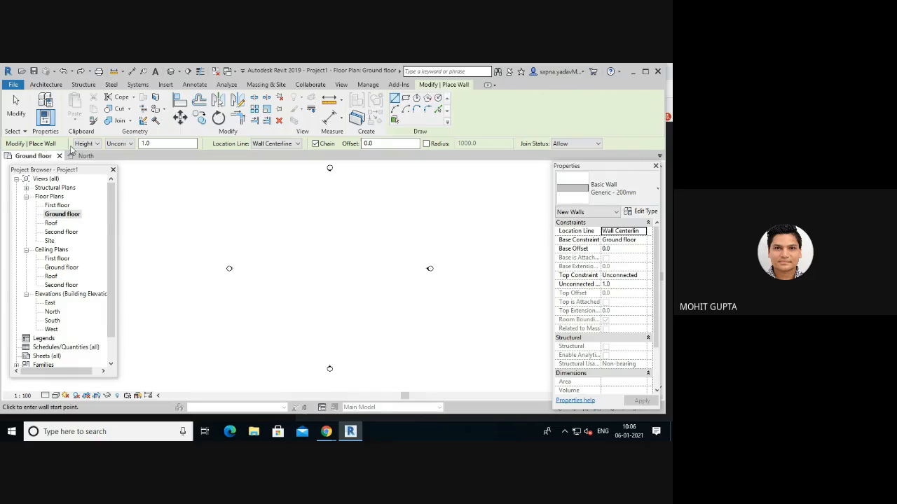
{"action": "left_click", "coordinate": [119, 143]}
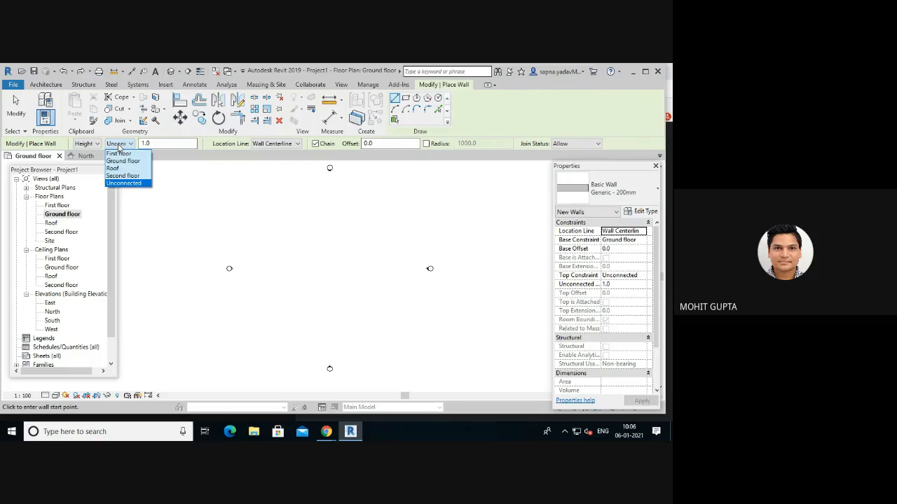
{"action": "left_click", "coordinate": [128, 184]}
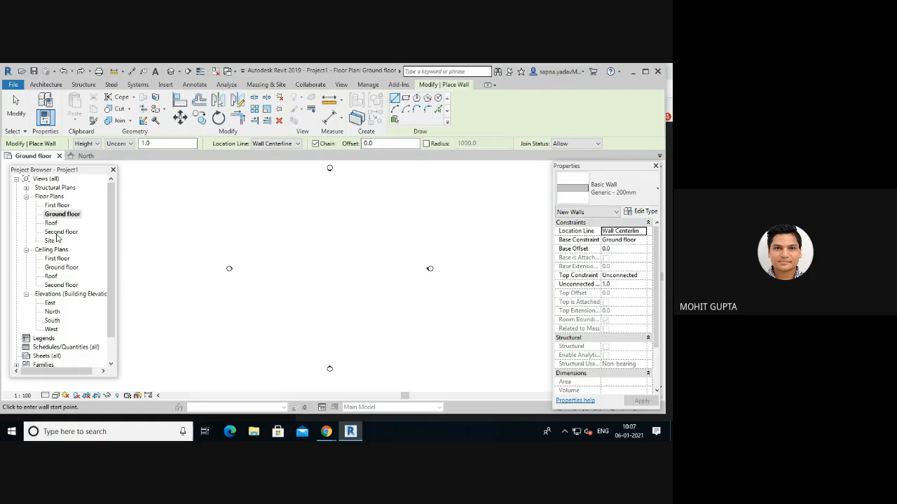
{"action": "double_click", "coordinate": [154, 142]}
{"action": "type", "text": "20"}
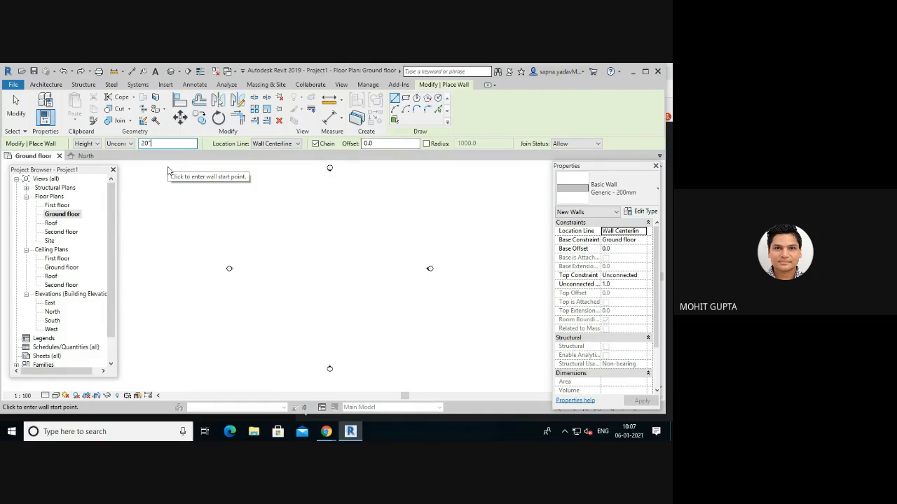
{"action": "type", "text": "\""}
{"action": "key", "text": "Return"}
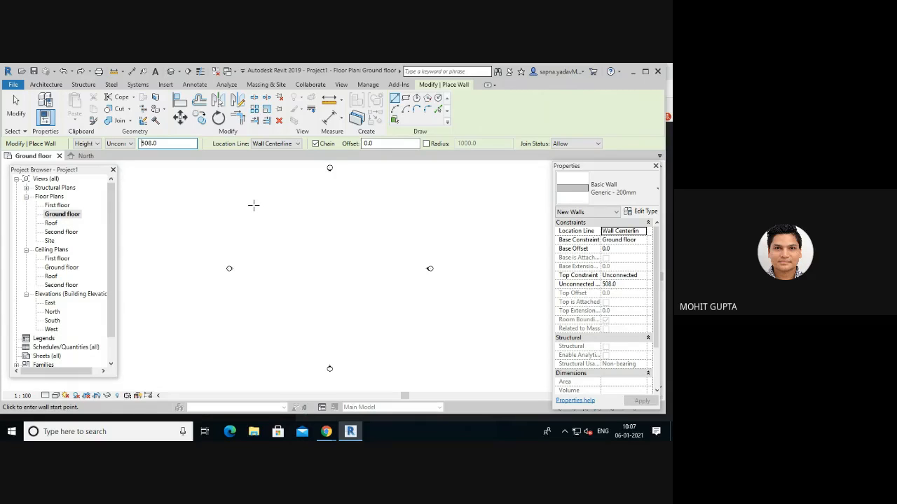
- Draw four chained Generic - 200mm walls forming a closed rectangle about 30900 mm wide and 17000 mm deep between the elevation markers
{"action": "left_click", "coordinate": [253, 183]}
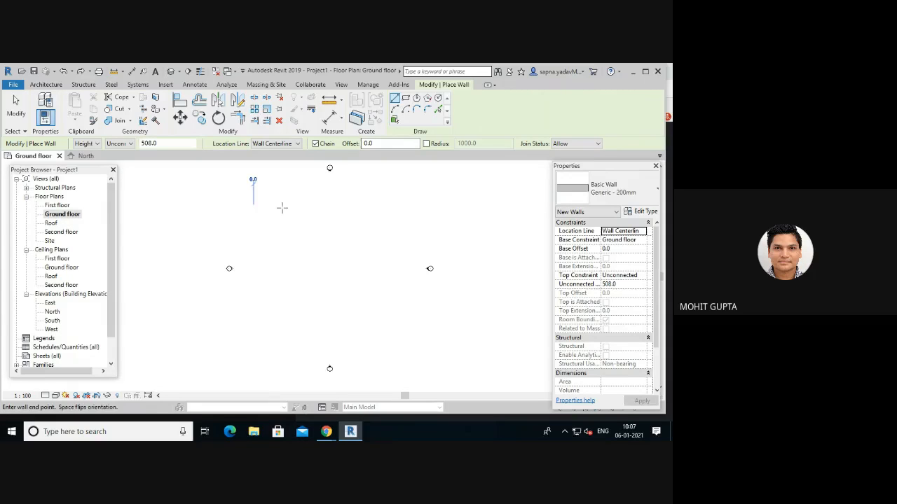
{"action": "left_click", "coordinate": [377, 204]}
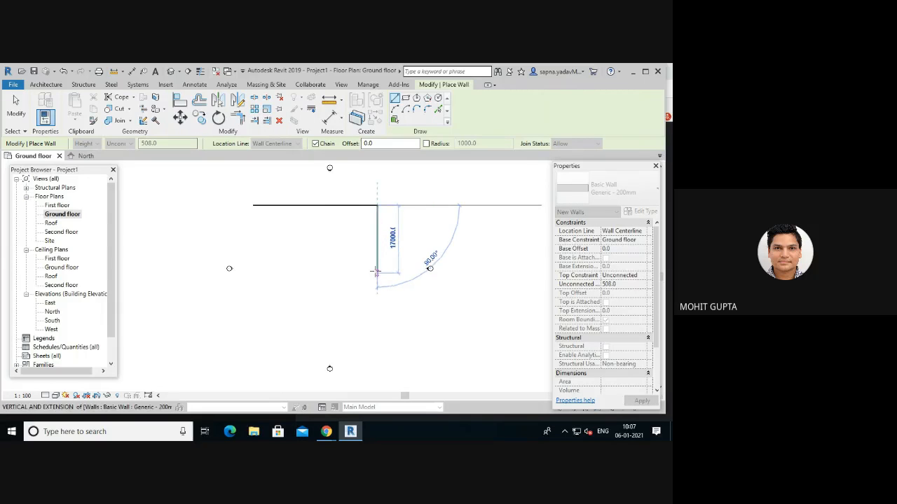
{"action": "left_click", "coordinate": [376, 272]}
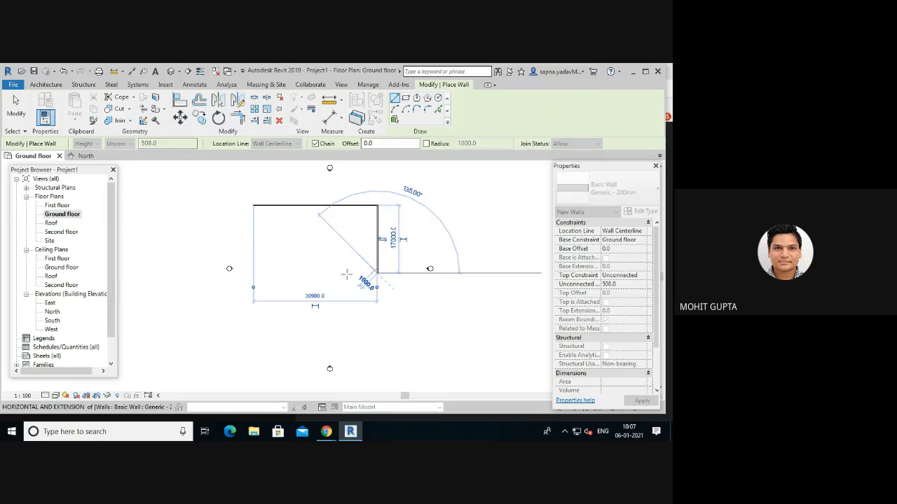
{"action": "left_click", "coordinate": [253, 272]}
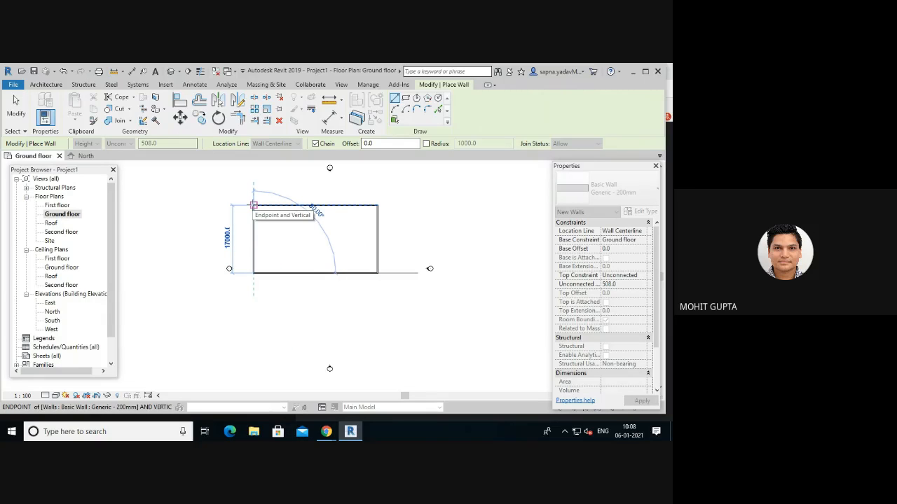
{"action": "left_click", "coordinate": [252, 205]}
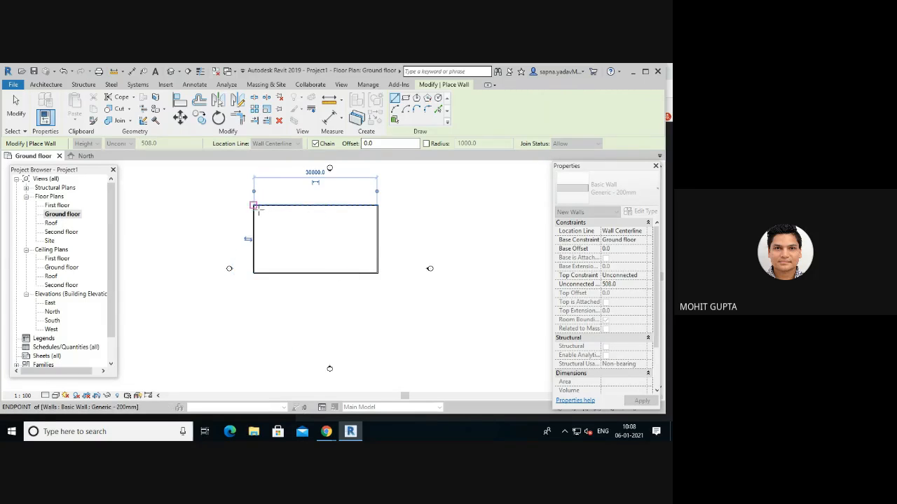
{"action": "key", "text": "Escape"}
{"action": "key", "text": "Escape"}
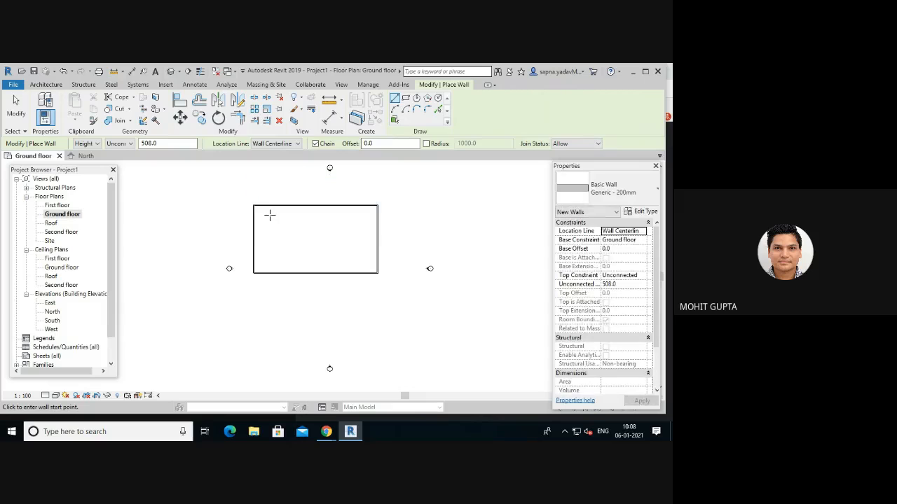
- Examine the rectangle's walls and corners up close, and cancel any active command
{"action": "scroll", "coordinate": [276, 218], "scroll_direction": "up", "scroll_amount": 3}
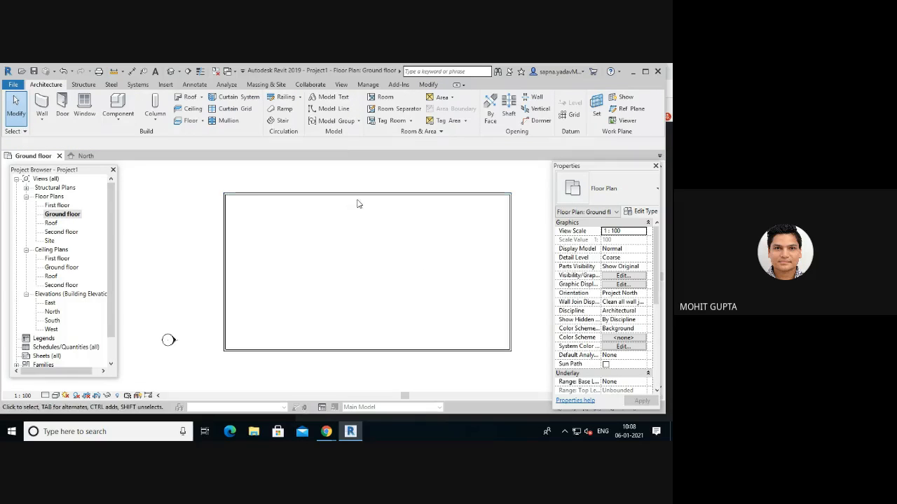
{"action": "scroll", "coordinate": [395, 238], "scroll_direction": "up", "scroll_amount": 1}
{"action": "scroll", "coordinate": [395, 237], "scroll_direction": "down", "scroll_amount": 1}
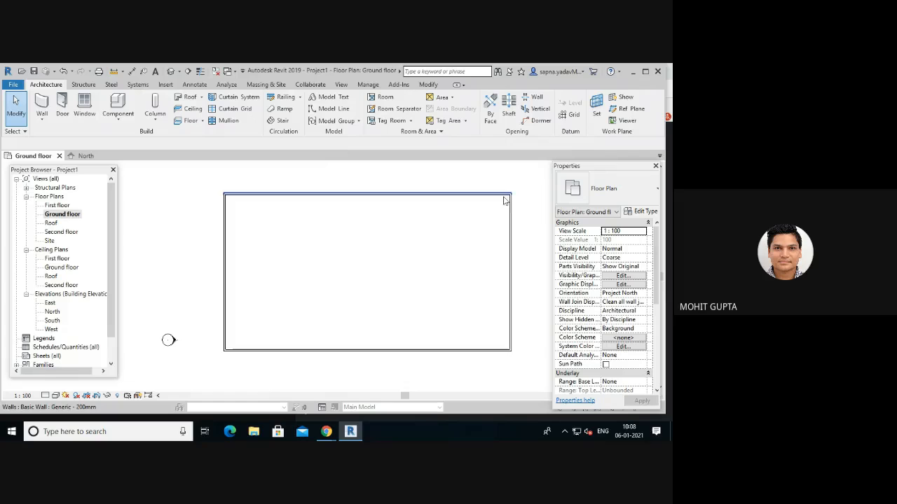
{"action": "scroll", "coordinate": [511, 198], "scroll_direction": "up", "scroll_amount": 1}
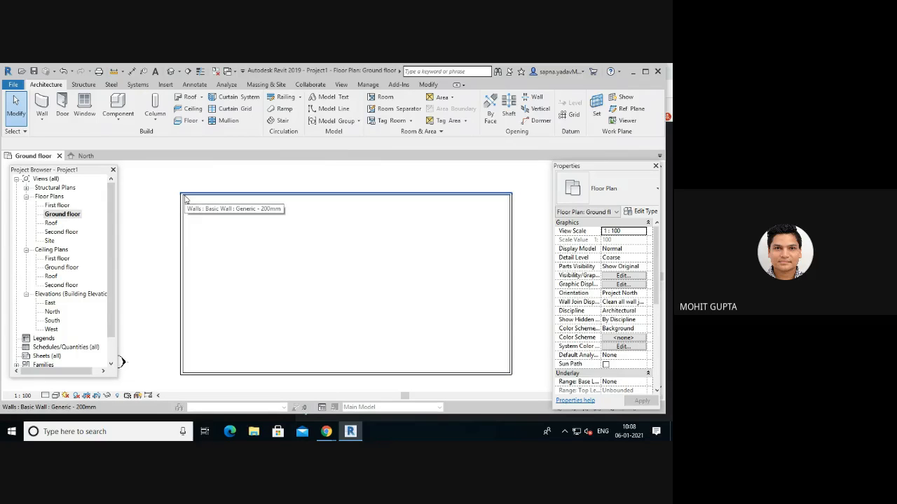
{"action": "right_click", "coordinate": [137, 219]}
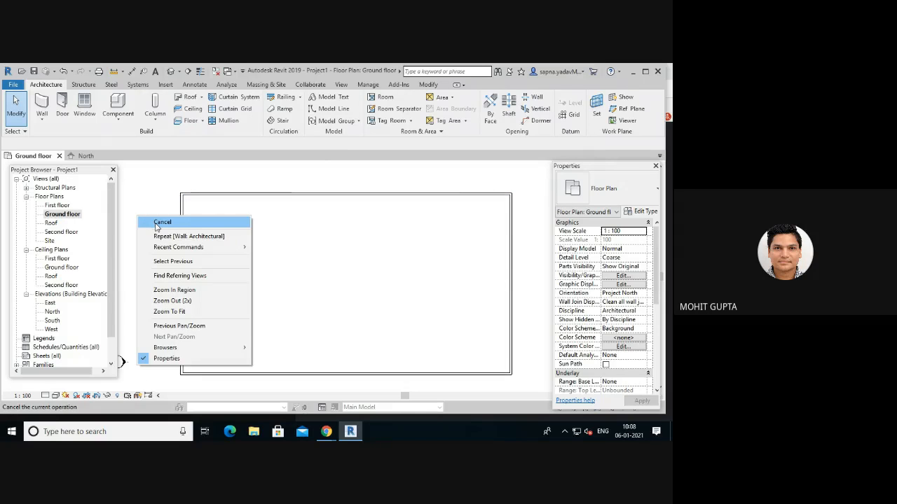
{"action": "left_click", "coordinate": [157, 223]}
{"action": "right_click", "coordinate": [147, 220]}
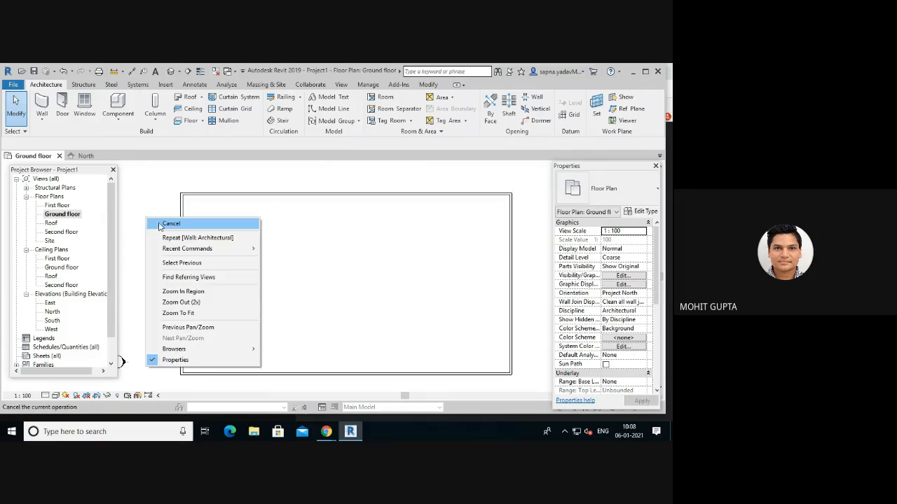
{"action": "left_click", "coordinate": [160, 224]}
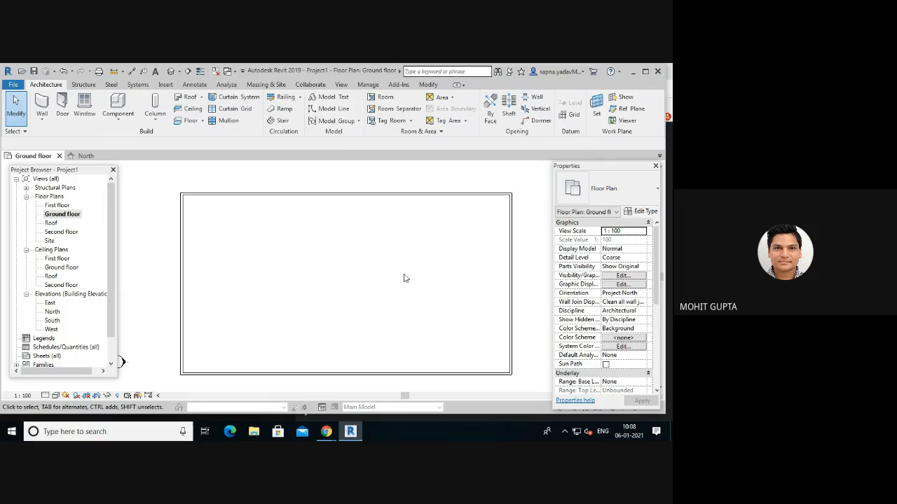
- Try moving the rectangle's east wall outward to a clear width of about 34900 mm
{"action": "scroll", "coordinate": [489, 260], "scroll_direction": "down", "scroll_amount": 2}
{"action": "scroll", "coordinate": [529, 264], "scroll_direction": "down", "scroll_amount": 2}
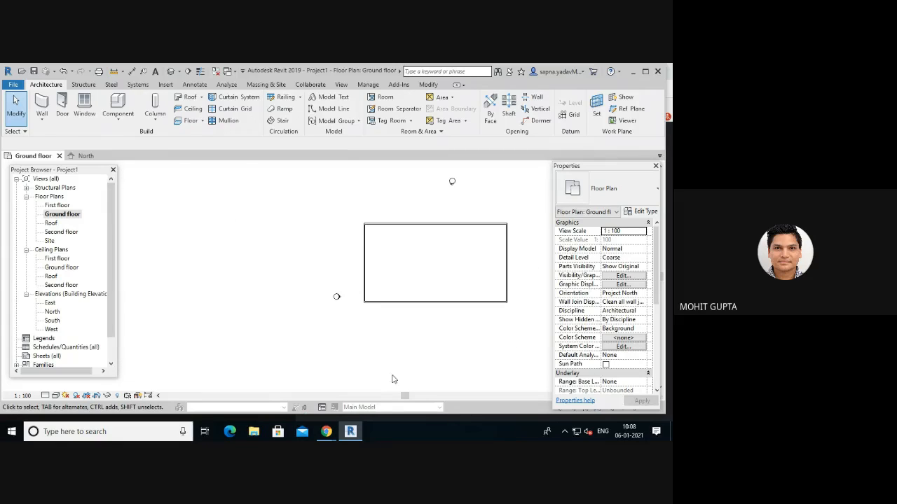
{"action": "left_click_drag", "start_coordinate": [405, 398], "coordinate": [438, 398]}
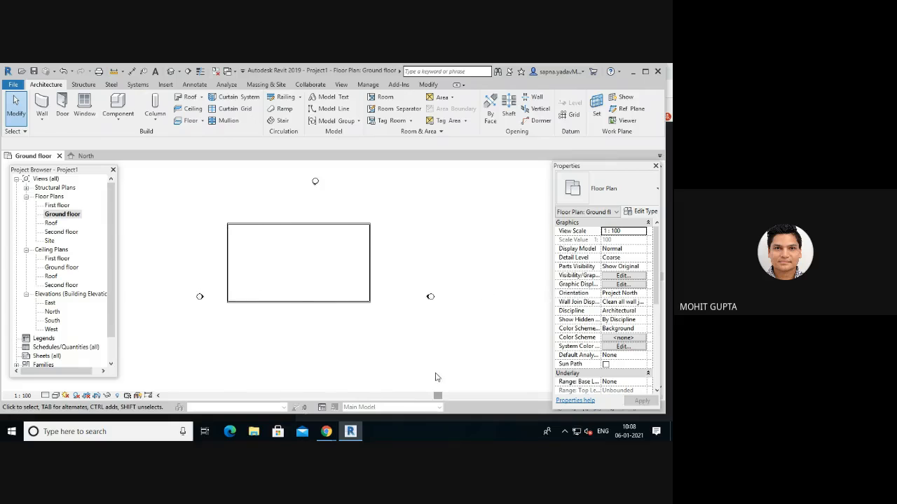
{"action": "left_click", "coordinate": [369, 264]}
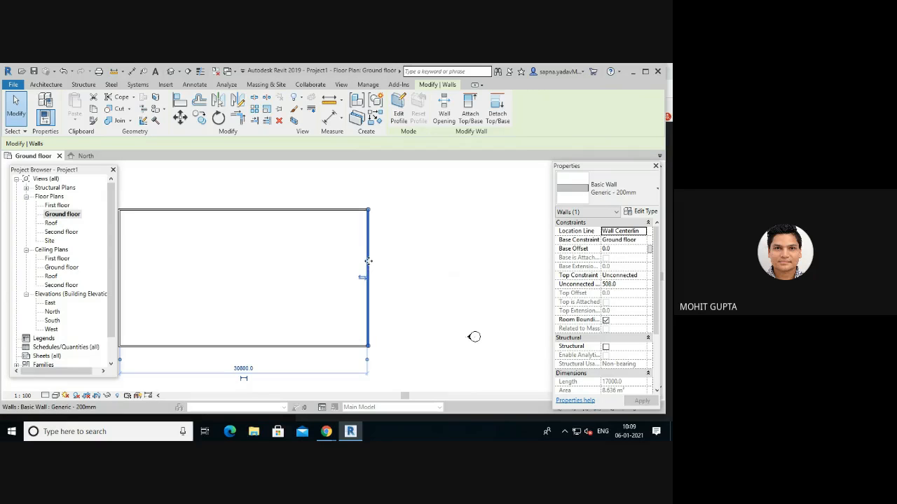
{"action": "key", "text": "Escape"}
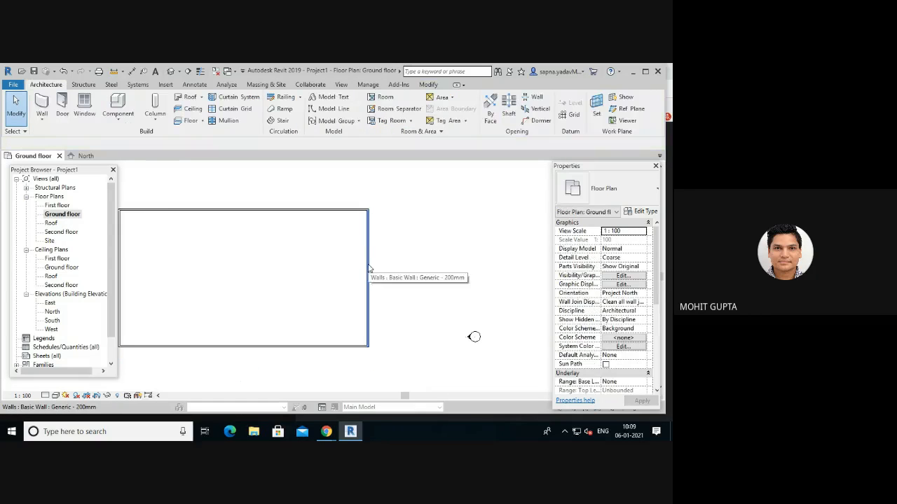
{"action": "left_click", "coordinate": [371, 266]}
{"action": "left_click_drag", "start_coordinate": [401, 273], "coordinate": [401, 272]}
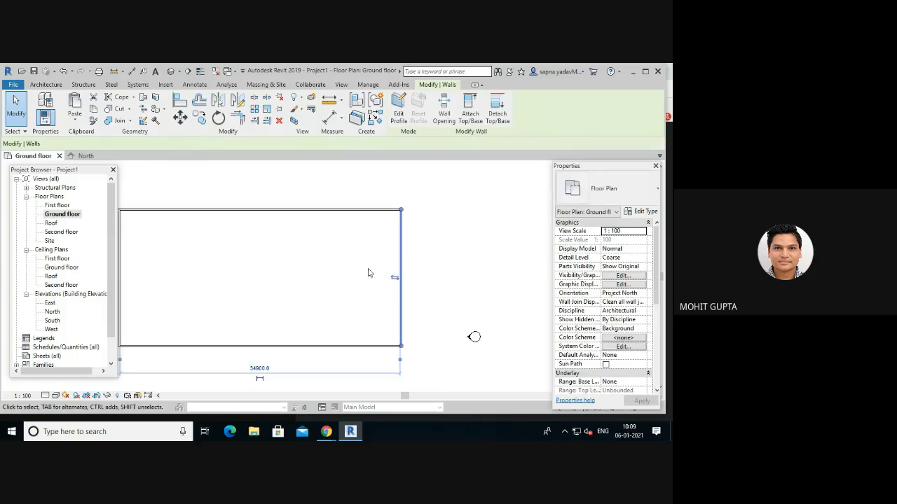
- Move the east wall back inward to a clear width of about 31200 mm and deselect it
{"action": "left_click", "coordinate": [401, 265]}
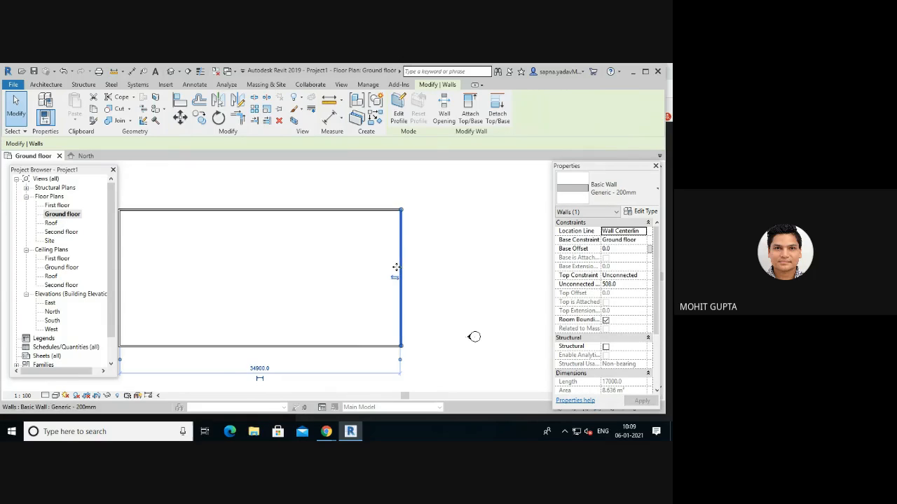
{"action": "left_click_drag", "start_coordinate": [393, 266], "coordinate": [371, 267]}
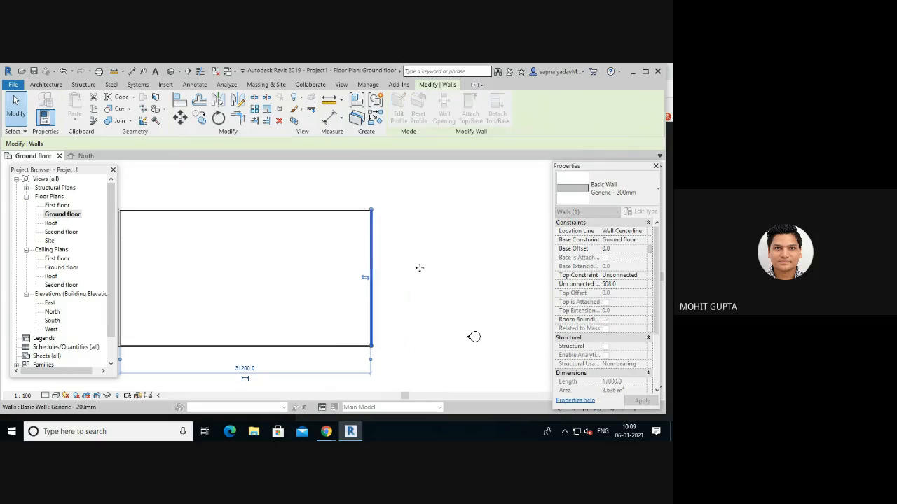
{"action": "left_click", "coordinate": [428, 272]}
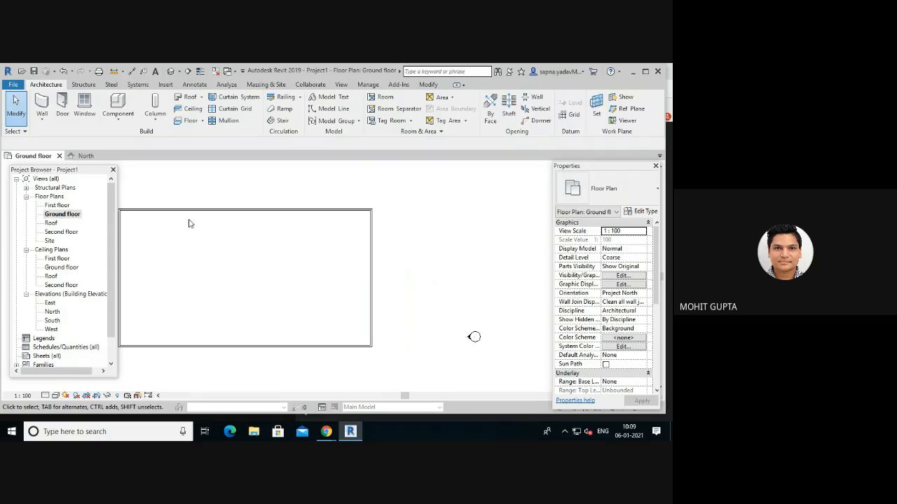
- Set the clear depth between the rectangle's north and south walls to 10' by moving the north wall, and deselect it
{"action": "scroll", "coordinate": [190, 220], "scroll_direction": "down", "scroll_amount": 2}
{"action": "scroll", "coordinate": [268, 287], "scroll_direction": "down", "scroll_amount": 2}
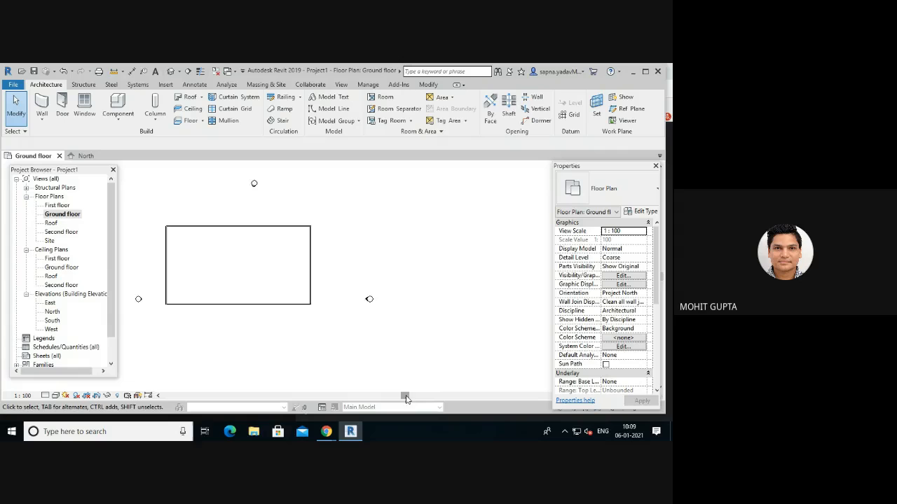
{"action": "left_click_drag", "start_coordinate": [405, 397], "coordinate": [390, 399]}
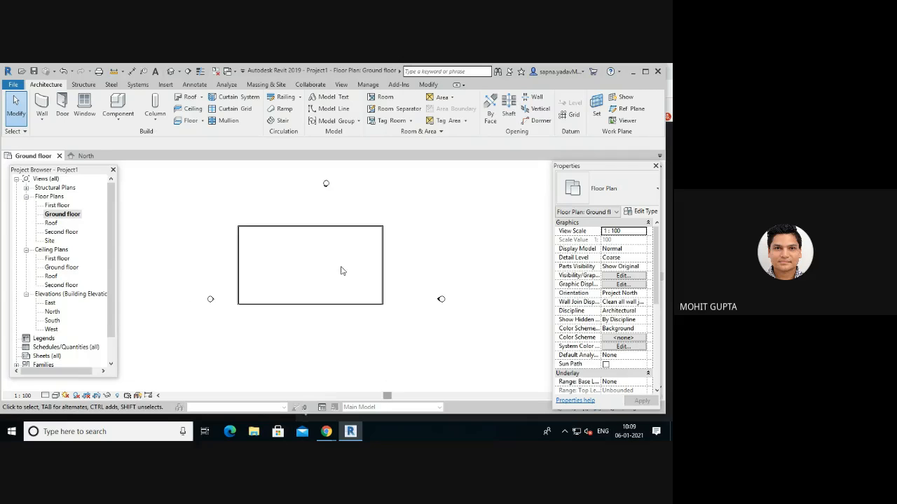
{"action": "scroll", "coordinate": [336, 247], "scroll_direction": "up", "scroll_amount": 2}
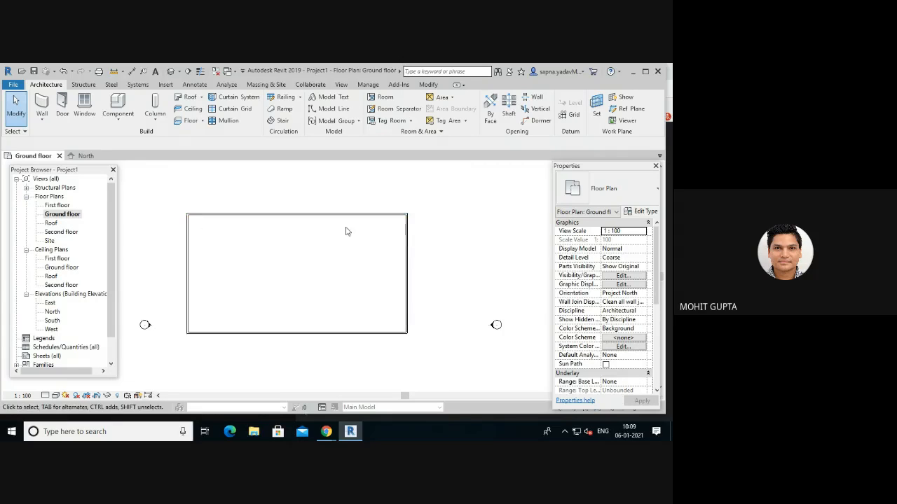
{"action": "left_click", "coordinate": [297, 219]}
{"action": "left_click", "coordinate": [312, 260]}
{"action": "left_click", "coordinate": [263, 217]}
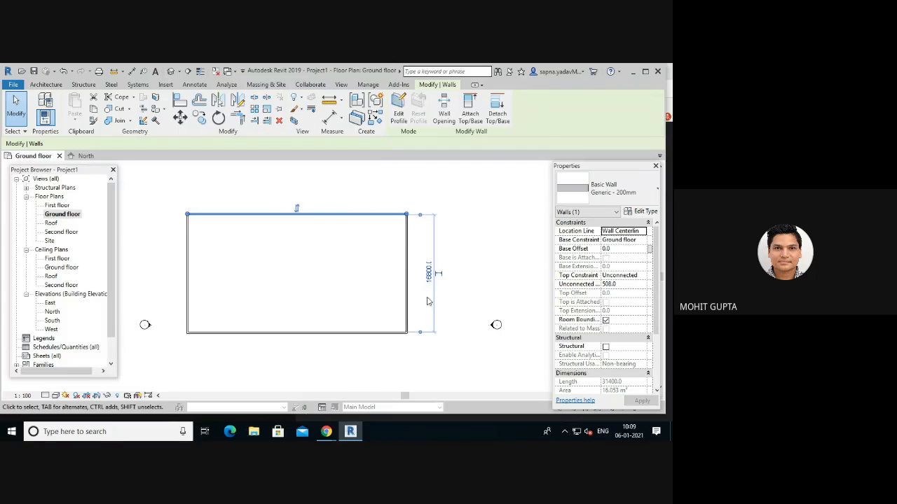
{"action": "left_click", "coordinate": [429, 274]}
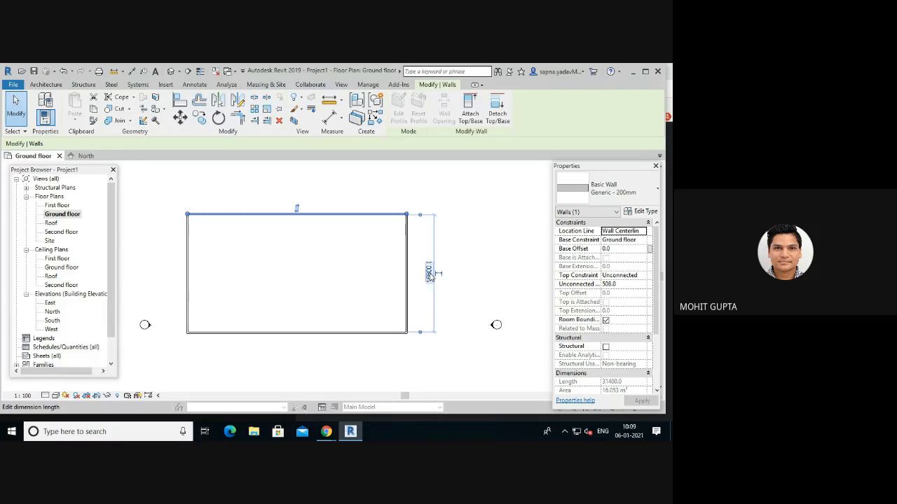
{"action": "left_click", "coordinate": [429, 274]}
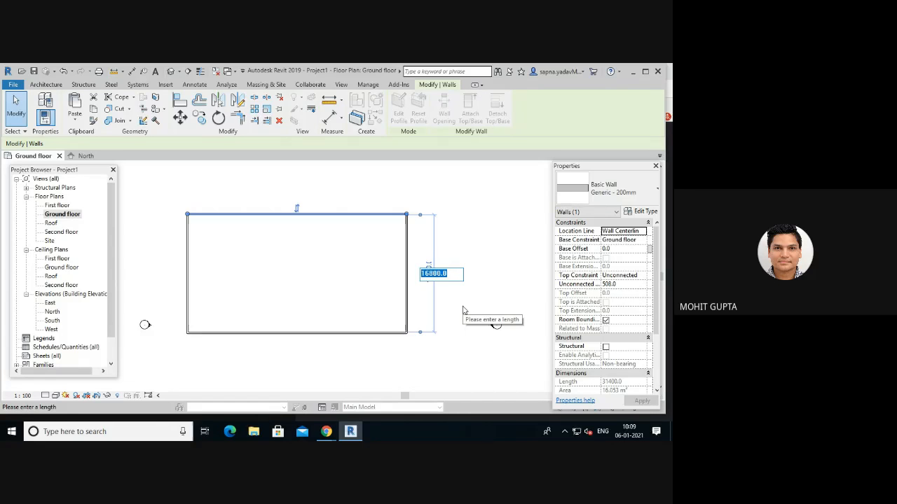
{"action": "type", "text": "10'"}
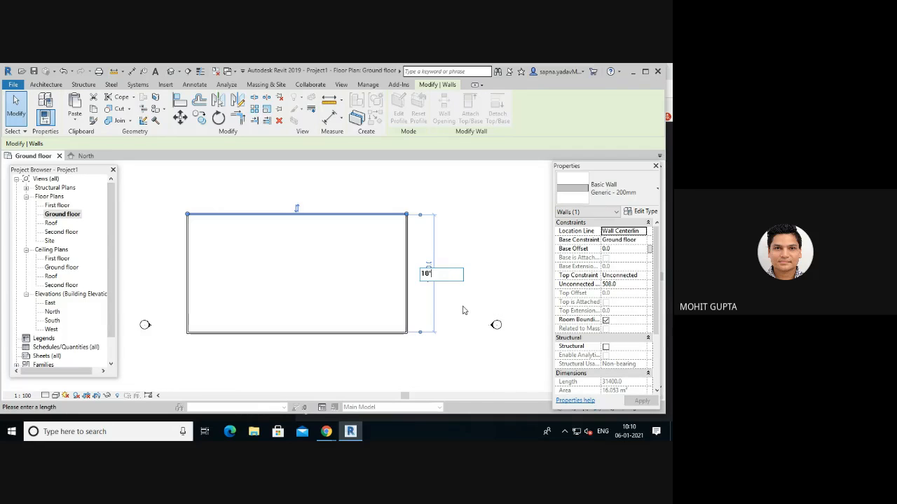
{"action": "key", "text": "Return"}
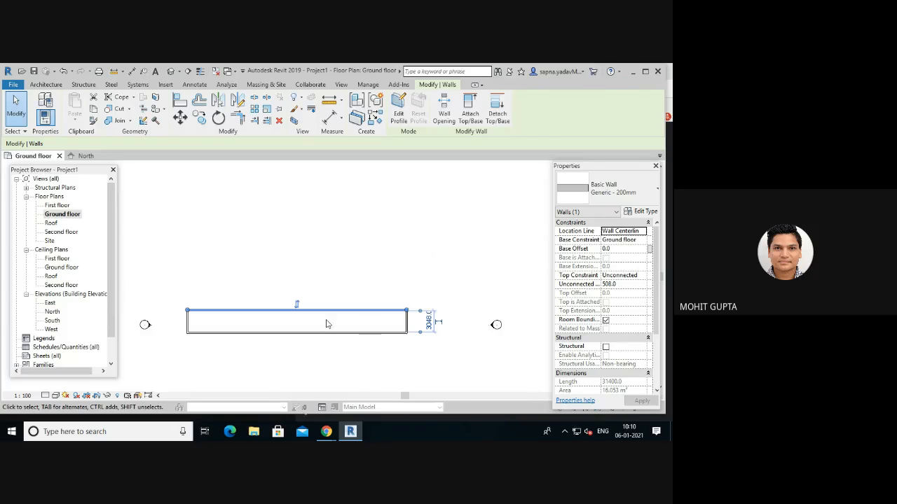
{"action": "scroll", "coordinate": [333, 321], "scroll_direction": "down", "scroll_amount": 1}
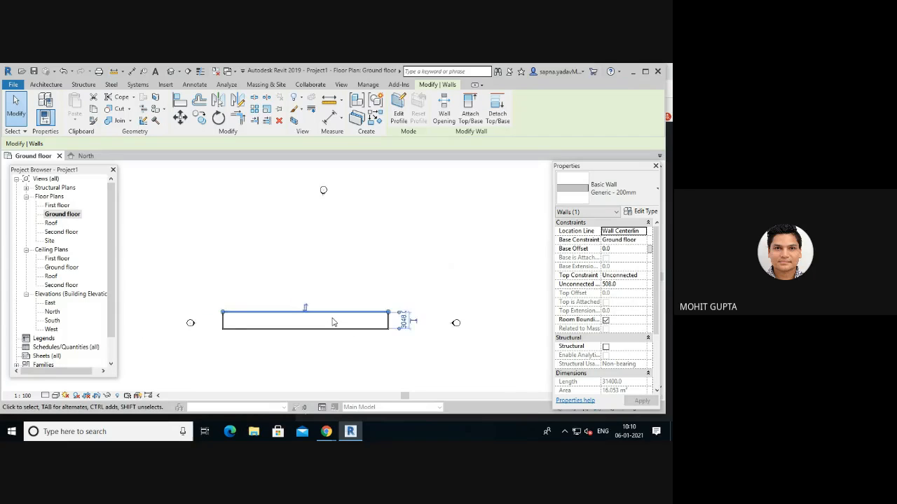
{"action": "scroll", "coordinate": [354, 310], "scroll_direction": "up", "scroll_amount": 3}
{"action": "key", "text": "Escape"}
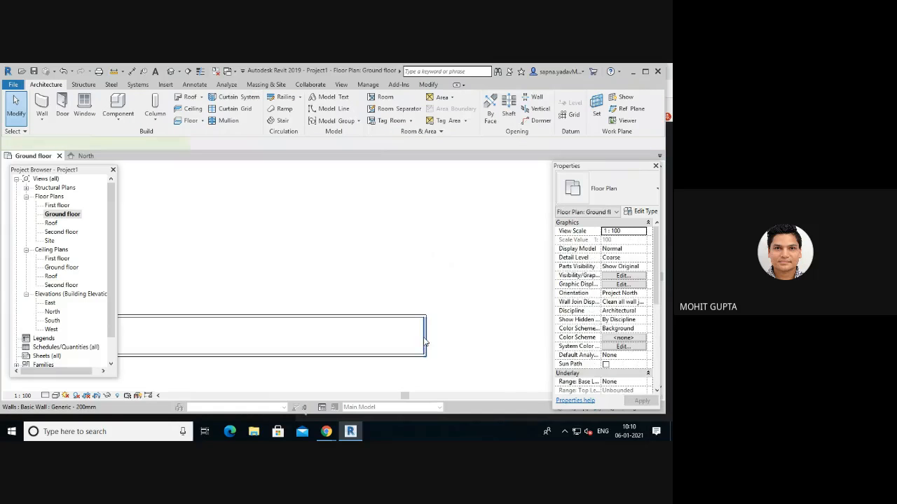
- Set the clear width between the west and east walls to 10' by moving the east wall, and deselect it
{"action": "left_click", "coordinate": [424, 341]}
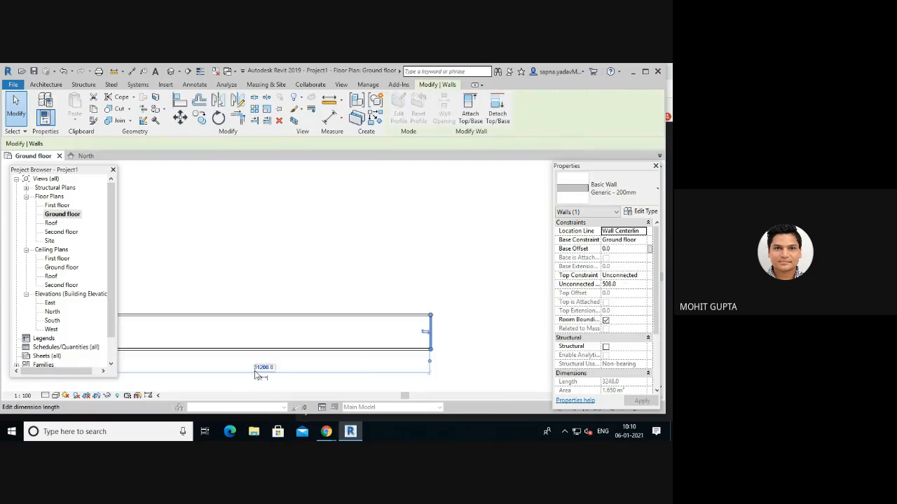
{"action": "left_click", "coordinate": [265, 367]}
{"action": "type", "text": "10"}
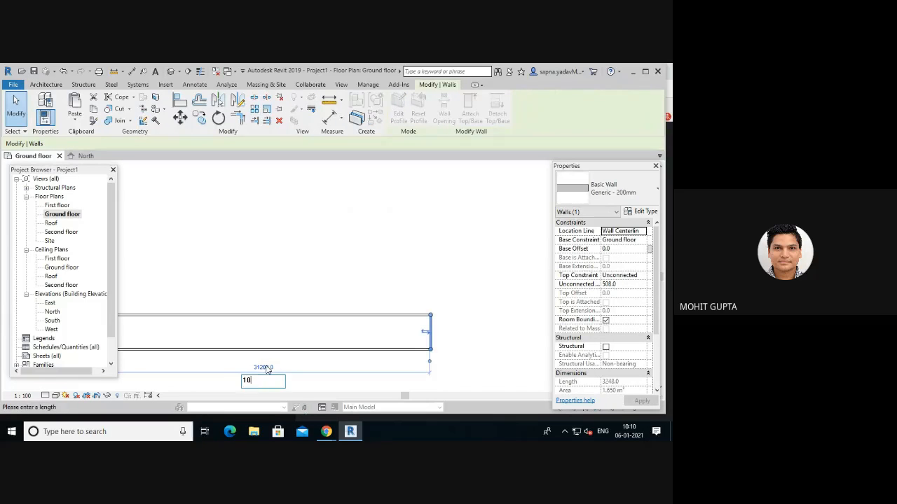
{"action": "key", "text": "Return"}
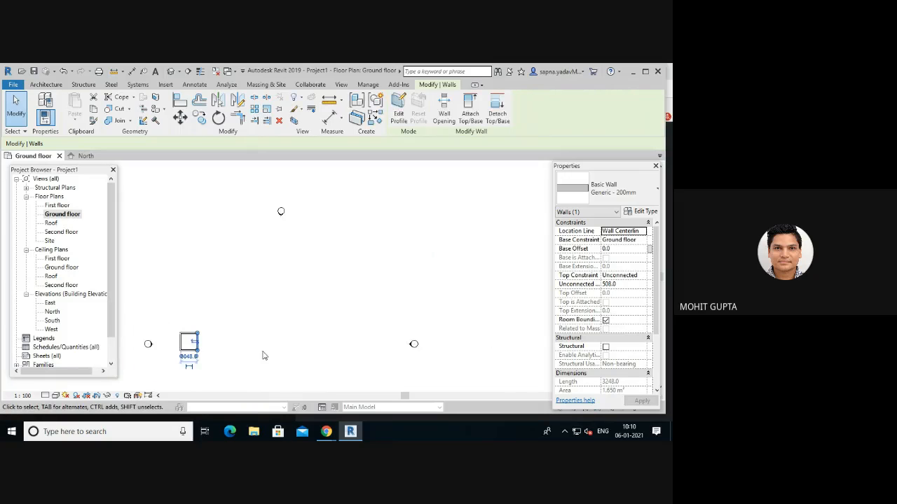
{"action": "left_click", "coordinate": [409, 396]}
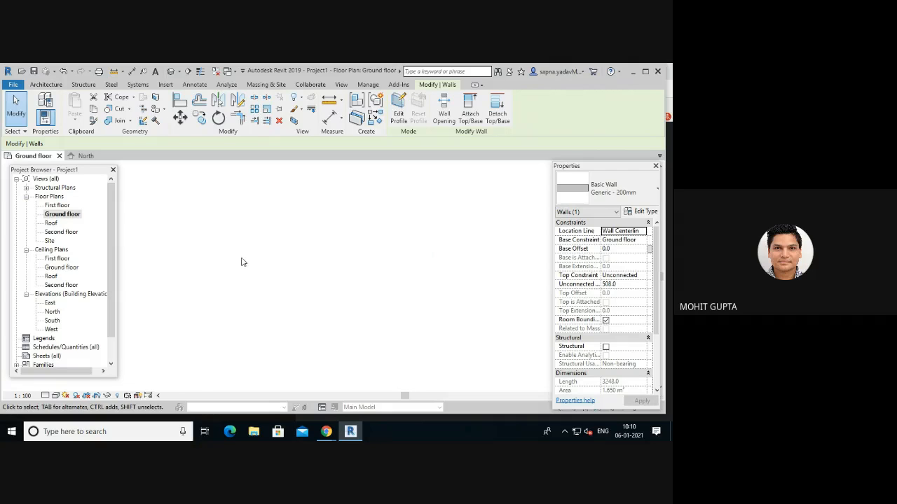
{"action": "left_click_drag", "start_coordinate": [409, 397], "coordinate": [302, 398]}
{"action": "scroll", "coordinate": [368, 290], "scroll_direction": "up", "scroll_amount": 2}
{"action": "scroll", "coordinate": [362, 317], "scroll_direction": "up", "scroll_amount": 2}
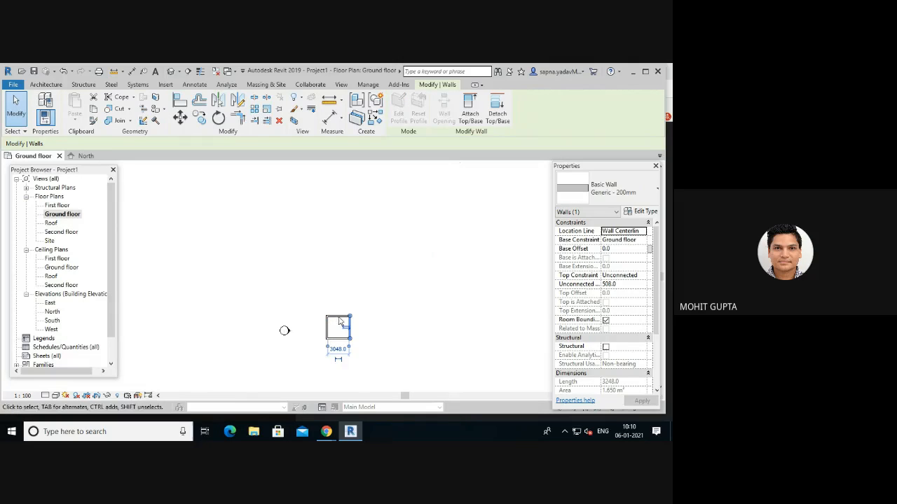
{"action": "scroll", "coordinate": [335, 315], "scroll_direction": "up", "scroll_amount": 2}
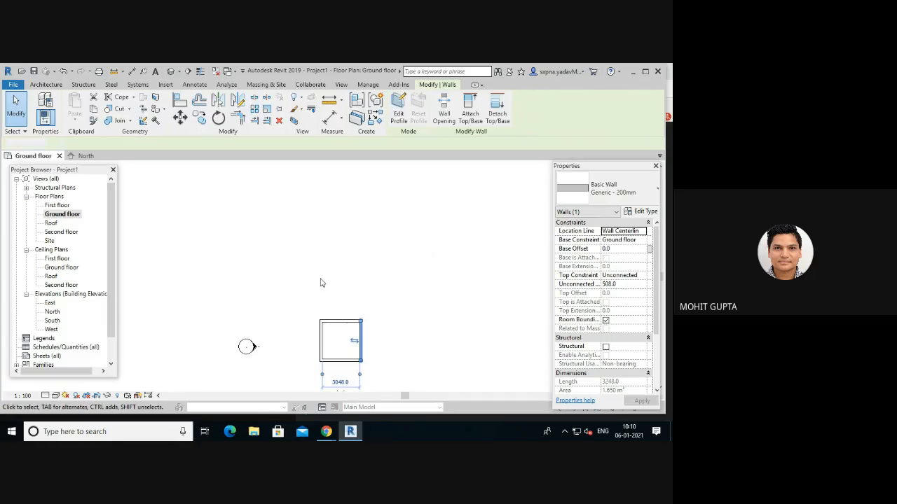
{"action": "key", "text": "Escape"}
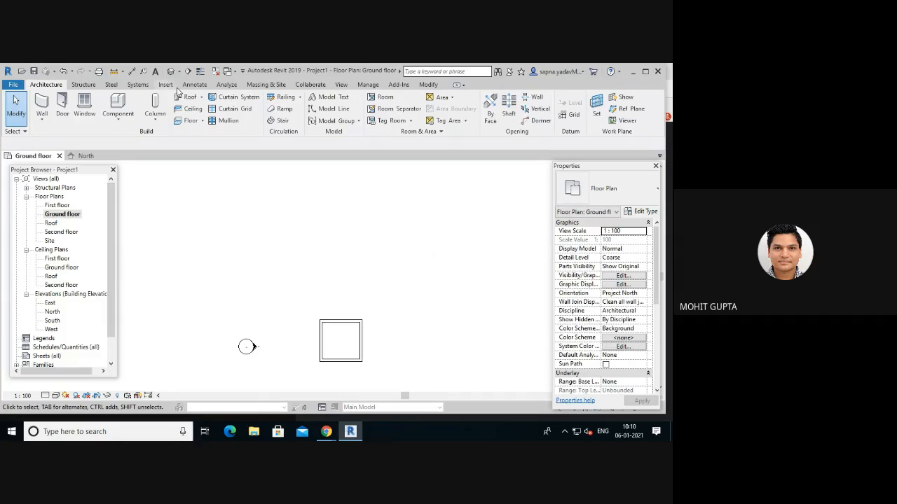
- Open the default 3D view of the walls and set its visual style to Shaded
{"action": "left_click", "coordinate": [173, 74]}
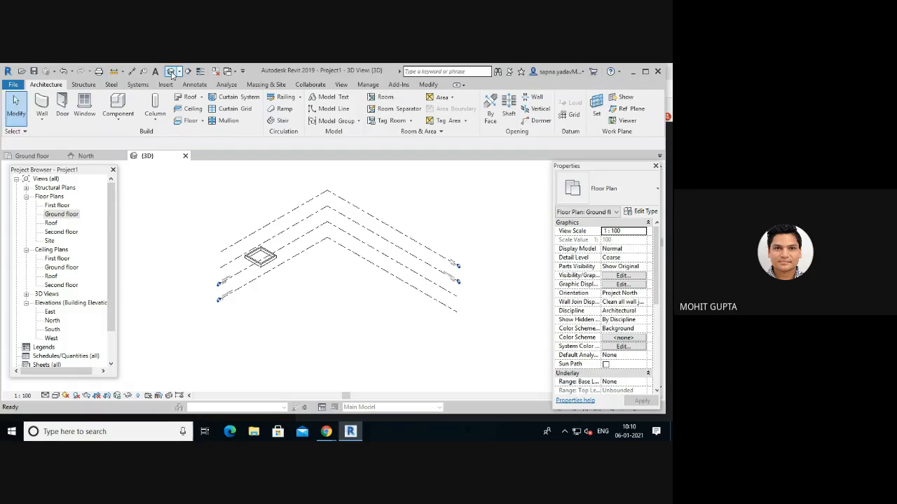
{"action": "scroll", "coordinate": [241, 257], "scroll_direction": "up", "scroll_amount": 3}
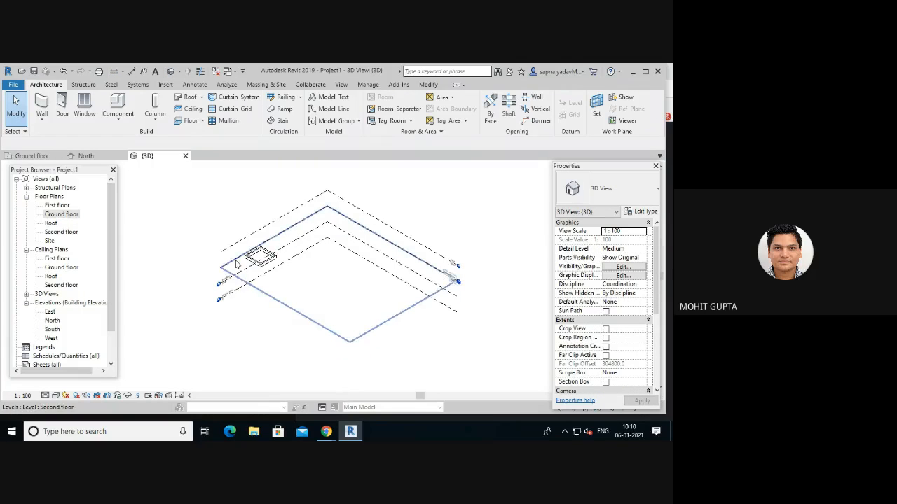
{"action": "scroll", "coordinate": [242, 259], "scroll_direction": "up", "scroll_amount": 1}
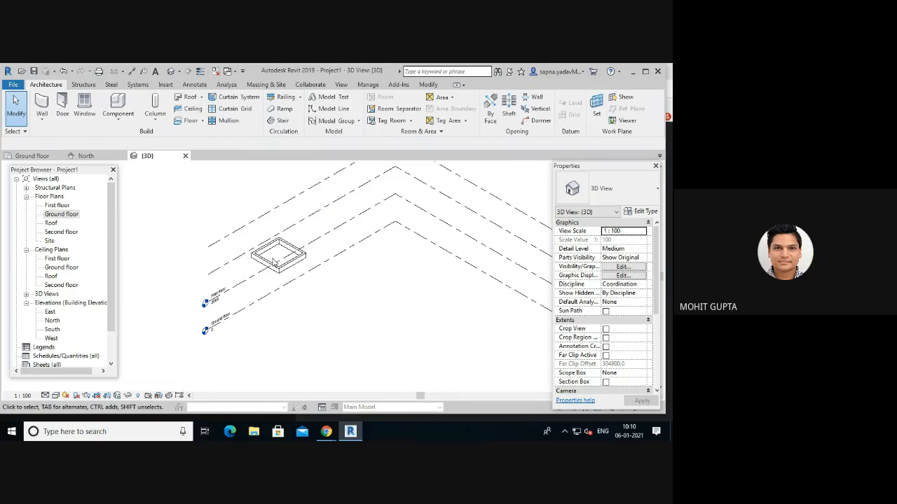
{"action": "left_click", "coordinate": [56, 396]}
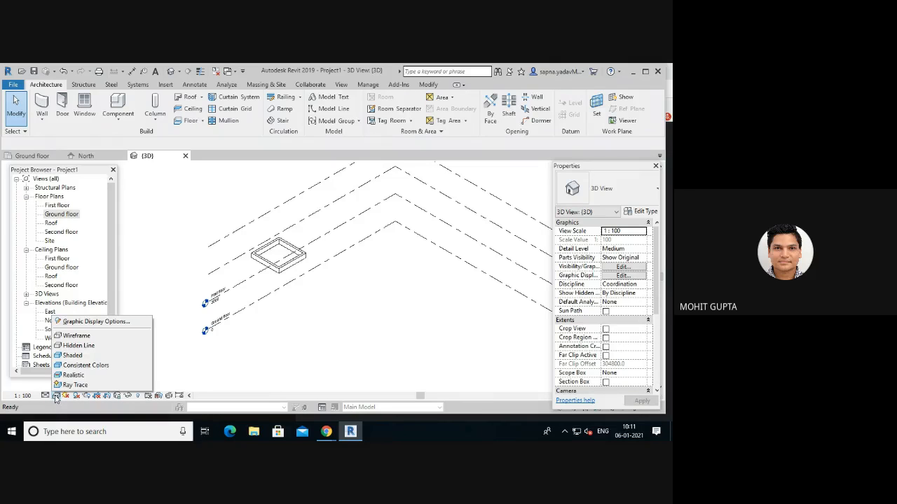
{"action": "left_click", "coordinate": [73, 356]}
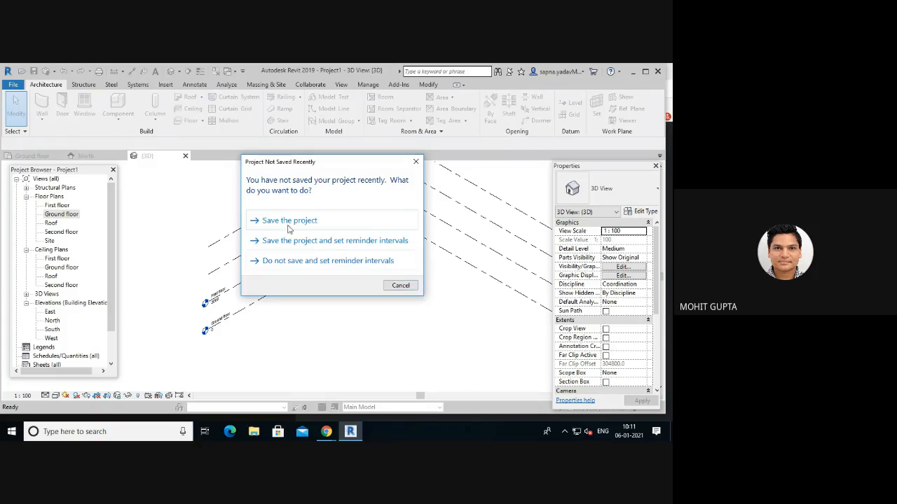
- Save the project as Project1 in the Documents folder, replacing the existing file
{"action": "left_click", "coordinate": [288, 221]}
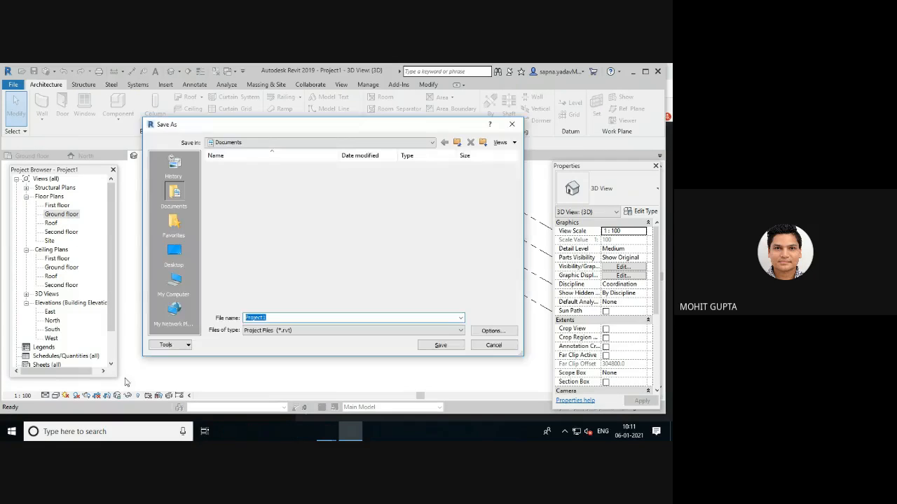
{"action": "left_click", "coordinate": [452, 345]}
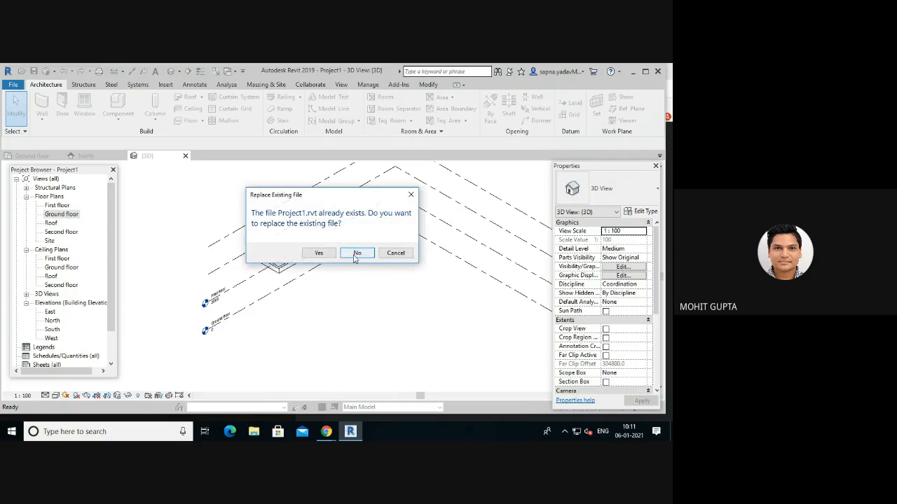
{"action": "left_click", "coordinate": [319, 253]}
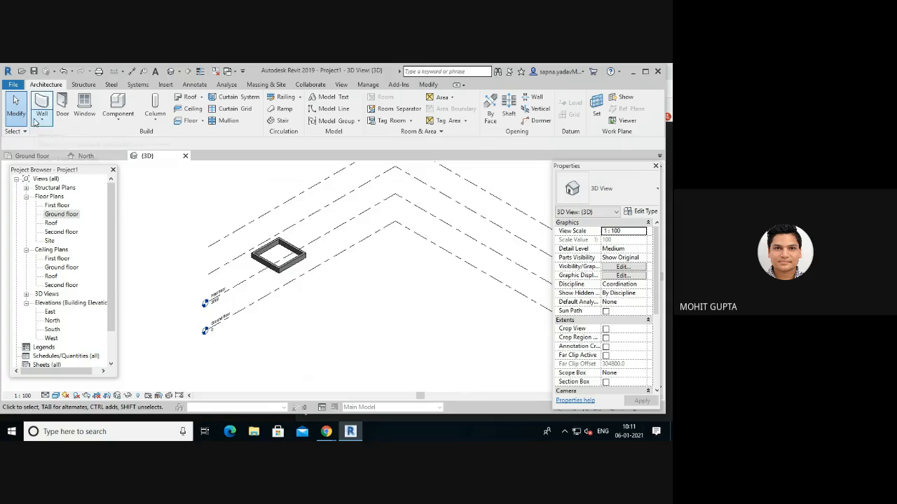
- Return to the Ground floor plan and delete all four walls of the small square room
{"action": "double_click", "coordinate": [61, 213]}
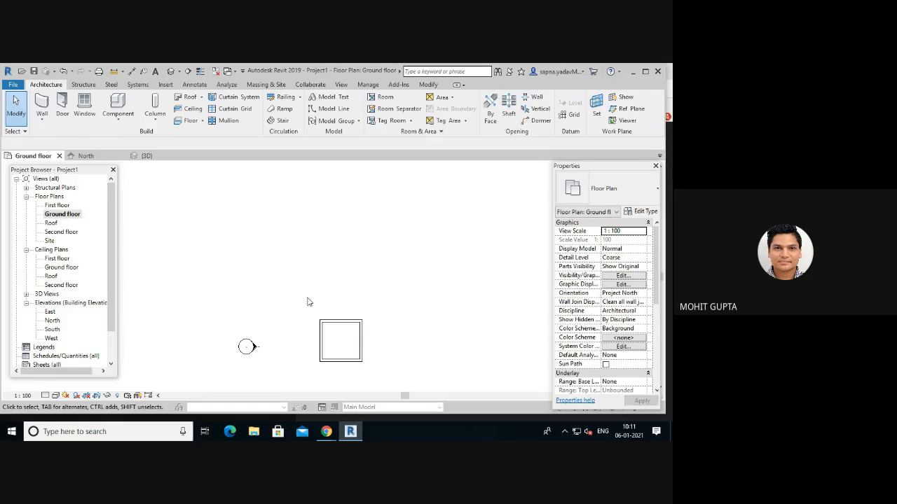
{"action": "scroll", "coordinate": [307, 302], "scroll_direction": "up", "scroll_amount": 1}
{"action": "scroll", "coordinate": [307, 302], "scroll_direction": "down", "scroll_amount": 1}
{"action": "left_click_drag", "start_coordinate": [406, 288], "coordinate": [315, 369]}
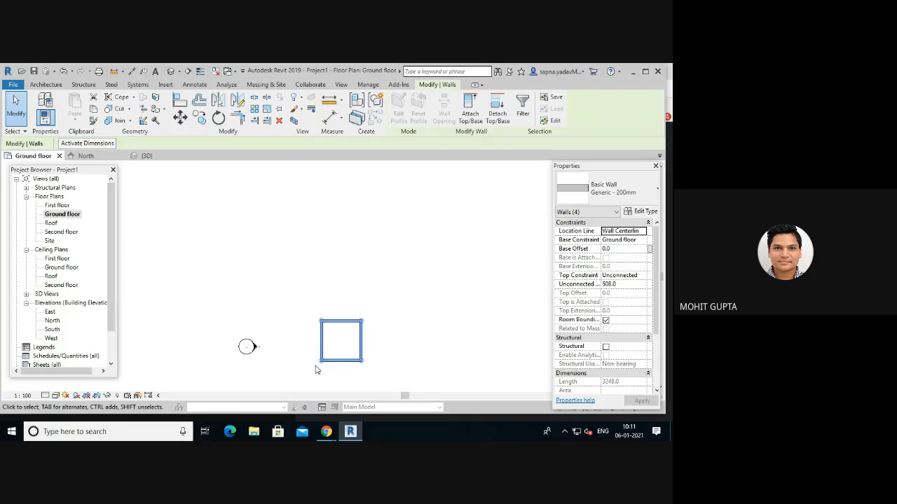
{"action": "key", "text": "Delete"}
- Draw four chained architectural Generic - 200mm walls forming a closed rectangle about 30000 mm wide and 14800 mm deep between the elevation markers
{"action": "scroll", "coordinate": [418, 334], "scroll_direction": "down", "scroll_amount": 1}
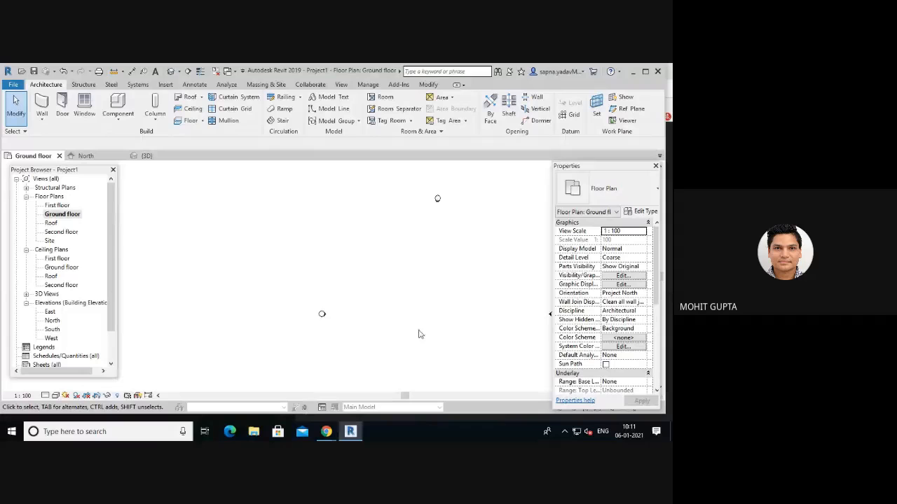
{"action": "scroll", "coordinate": [436, 320], "scroll_direction": "down", "scroll_amount": 1}
{"action": "left_click_drag", "start_coordinate": [404, 397], "coordinate": [429, 397]}
{"action": "scroll", "coordinate": [335, 302], "scroll_direction": "up", "scroll_amount": 1}
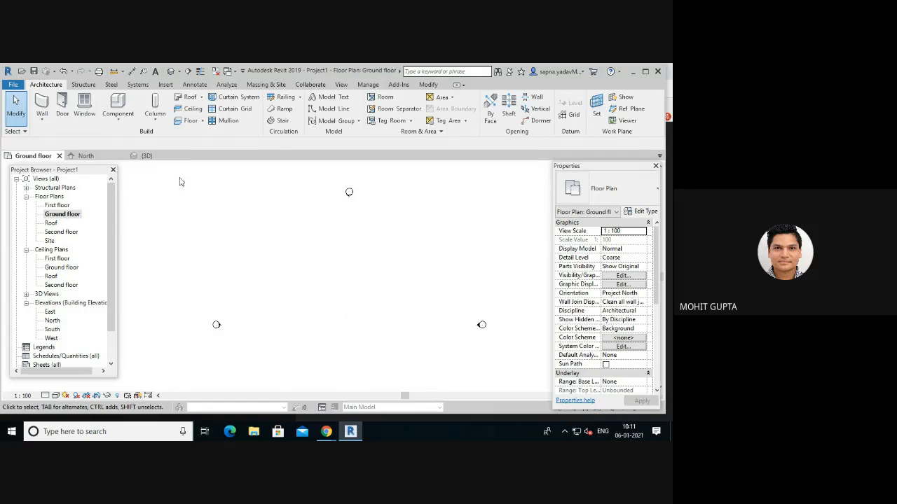
{"action": "left_click", "coordinate": [42, 120]}
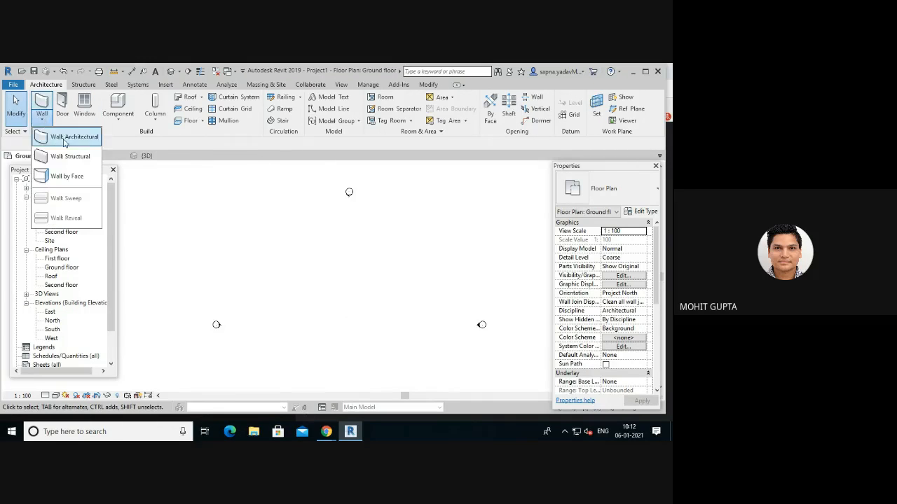
{"action": "left_click", "coordinate": [63, 141]}
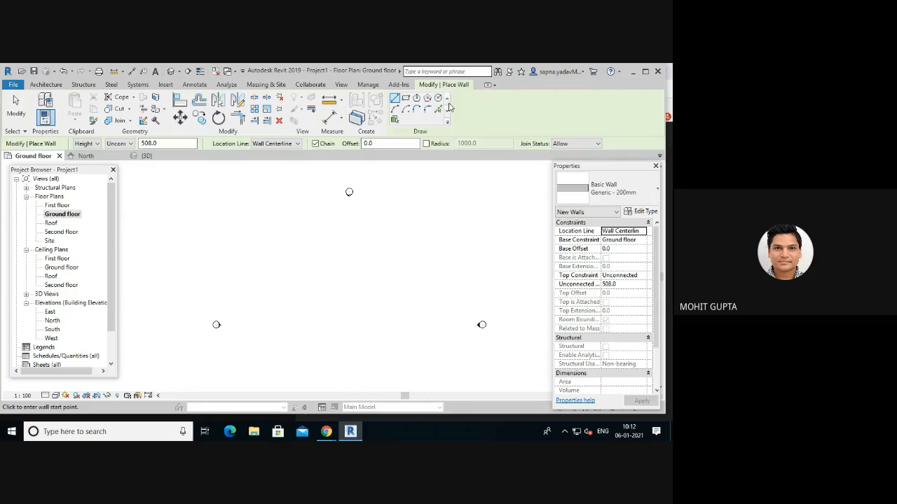
{"action": "left_click", "coordinate": [253, 235]}
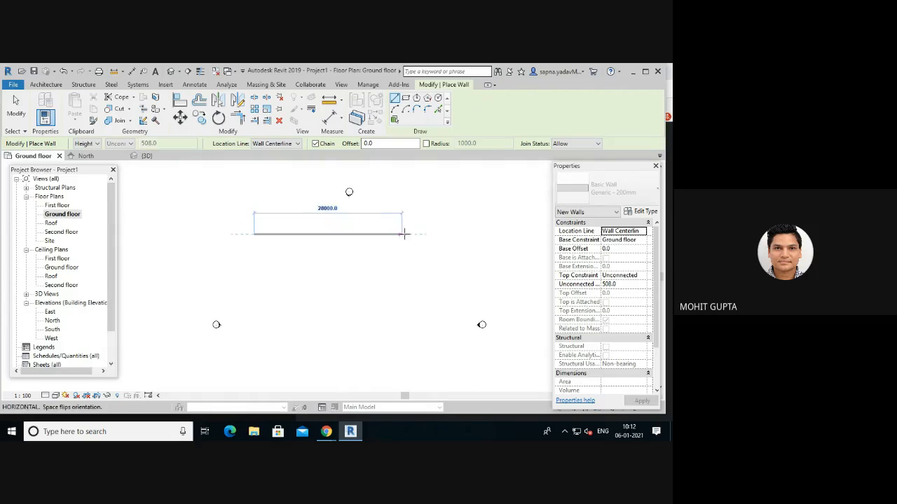
{"action": "left_click", "coordinate": [412, 234]}
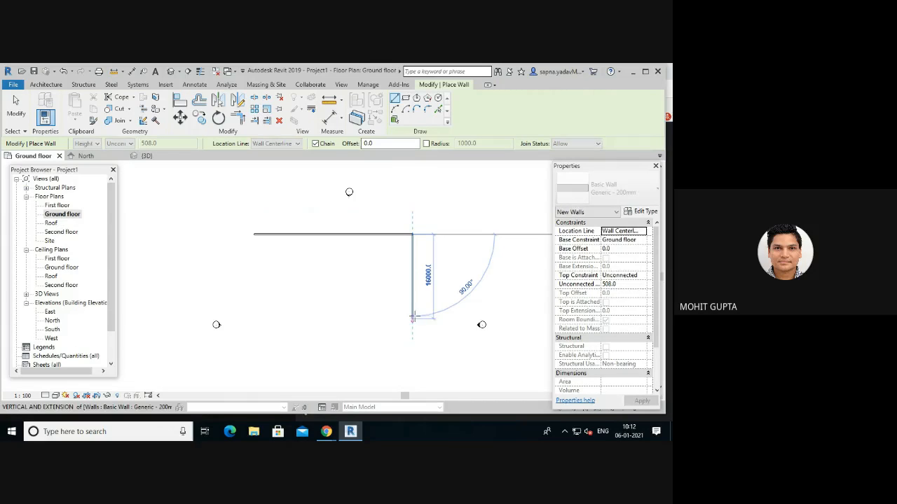
{"action": "left_click", "coordinate": [254, 313]}
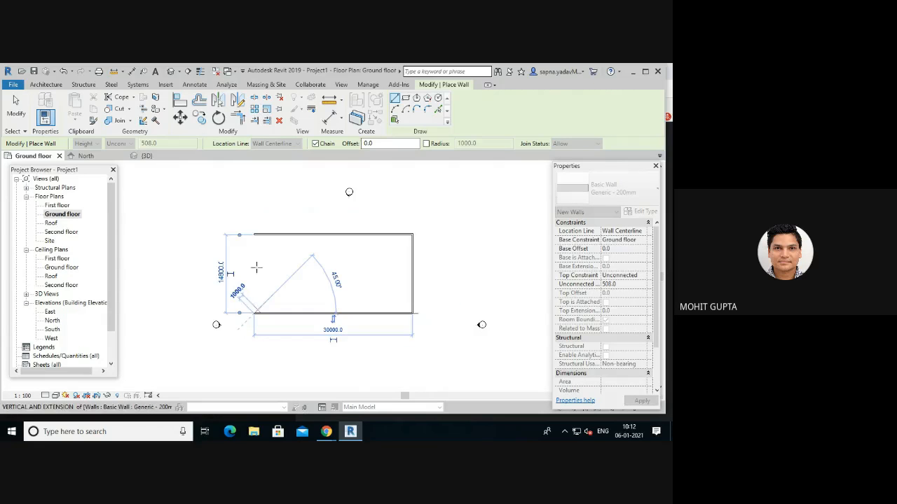
{"action": "left_click", "coordinate": [255, 233]}
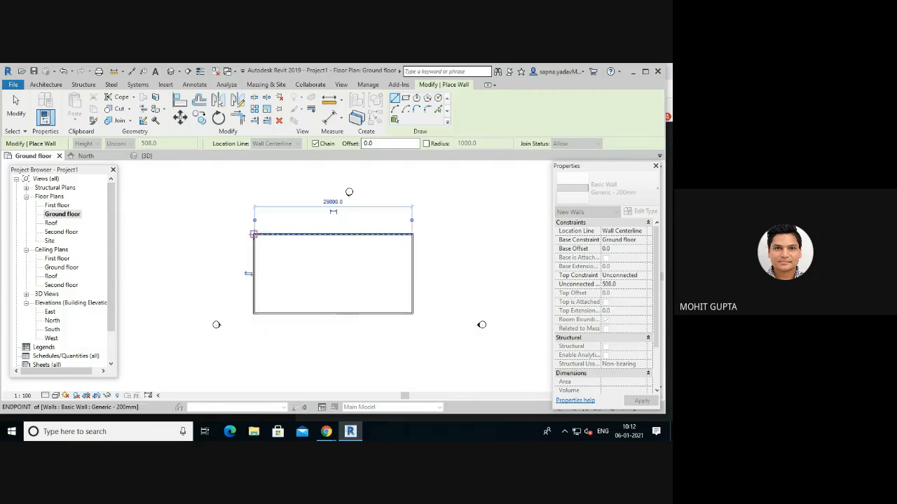
- End wall placement and examine the upper wall of the rectangle in the Ground floor plan
{"action": "key", "text": "Escape"}
{"action": "key", "text": "Escape"}
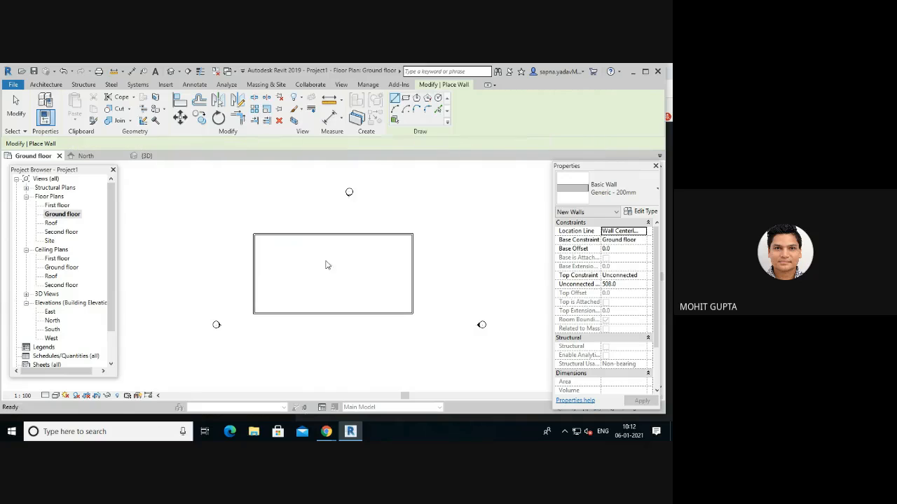
{"action": "scroll", "coordinate": [271, 251], "scroll_direction": "up", "scroll_amount": 2}
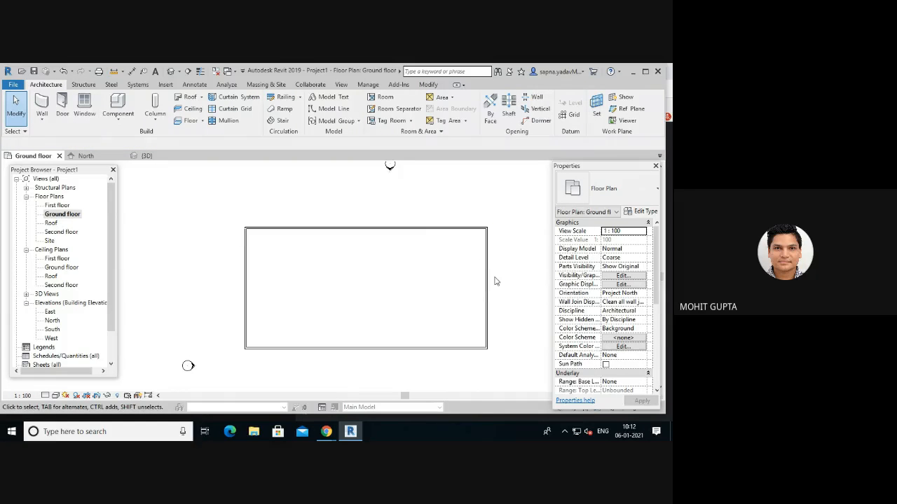
{"action": "scroll", "coordinate": [493, 288], "scroll_direction": "down", "scroll_amount": 1}
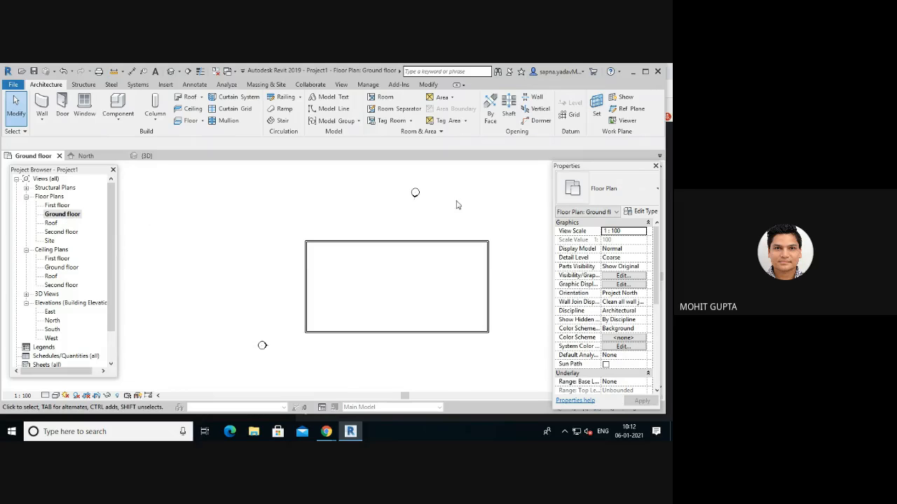
{"action": "left_click", "coordinate": [399, 243]}
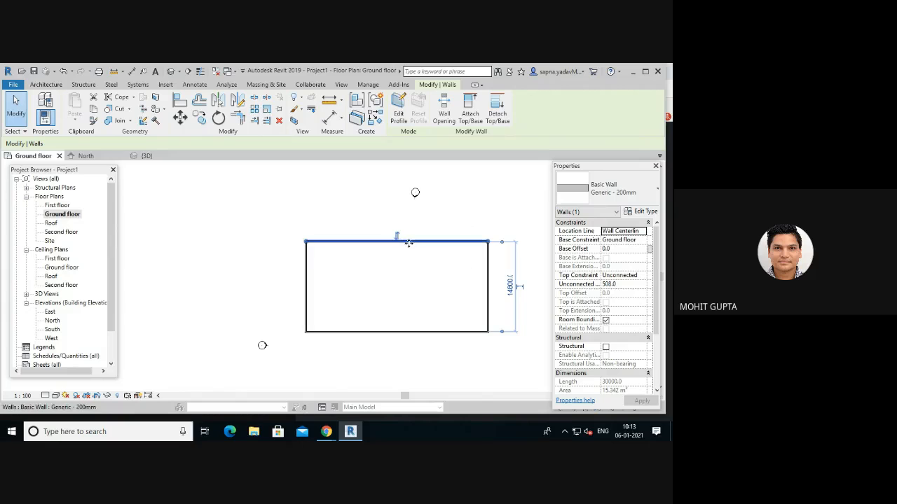
{"action": "left_click", "coordinate": [392, 216]}
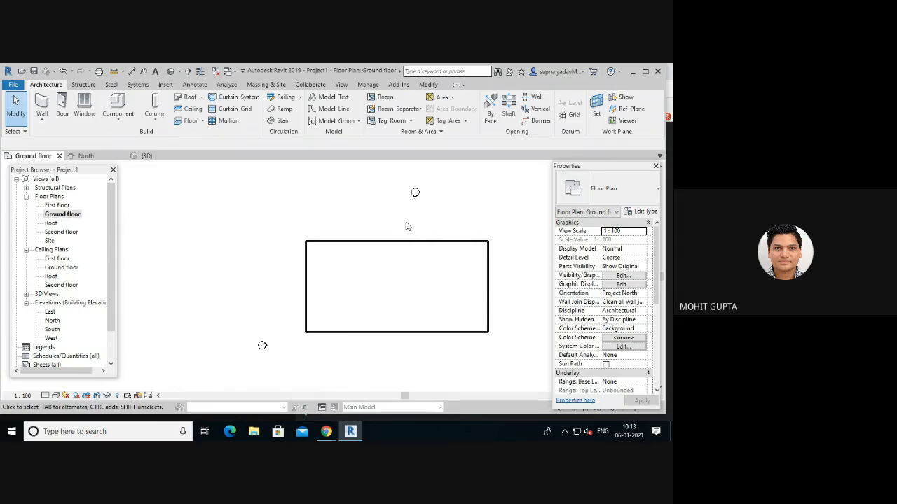
{"action": "scroll", "coordinate": [406, 226], "scroll_direction": "down", "scroll_amount": 1}
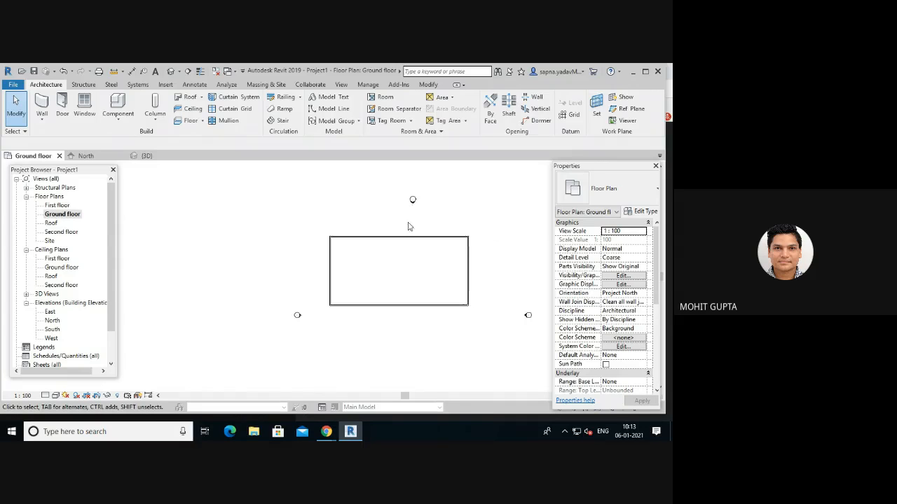
{"action": "scroll", "coordinate": [498, 225], "scroll_direction": "up", "scroll_amount": 1}
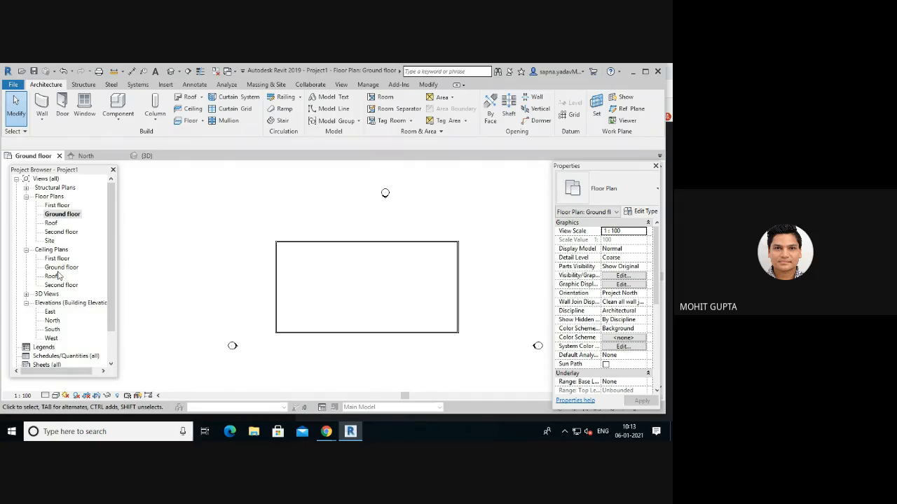
- In the North elevation, stretch the top of the 30000 mm wall up to the First floor level, making it 3000 mm high
{"action": "double_click", "coordinate": [52, 320]}
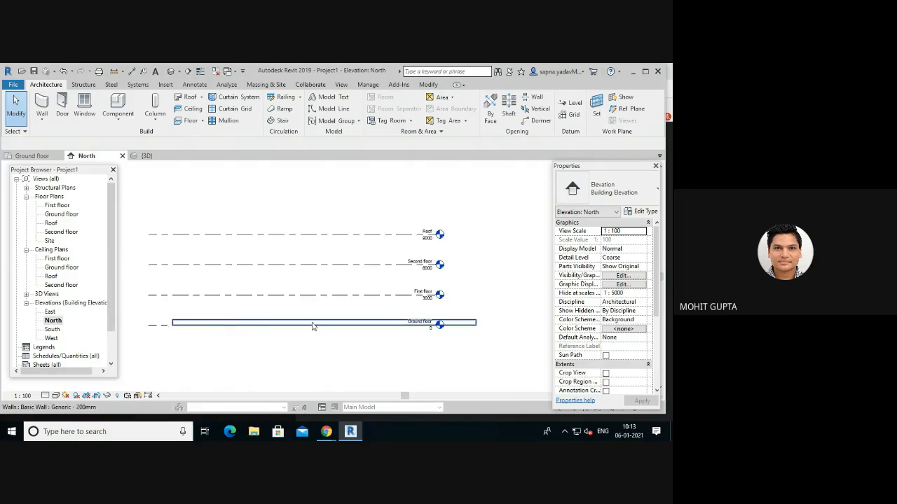
{"action": "scroll", "coordinate": [315, 323], "scroll_direction": "up", "scroll_amount": 2}
{"action": "scroll", "coordinate": [326, 322], "scroll_direction": "down", "scroll_amount": 1}
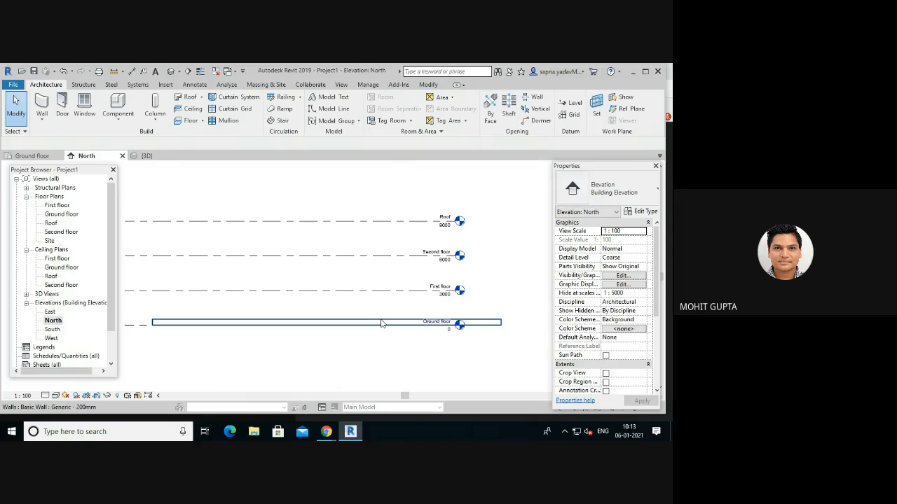
{"action": "scroll", "coordinate": [381, 323], "scroll_direction": "up", "scroll_amount": 2}
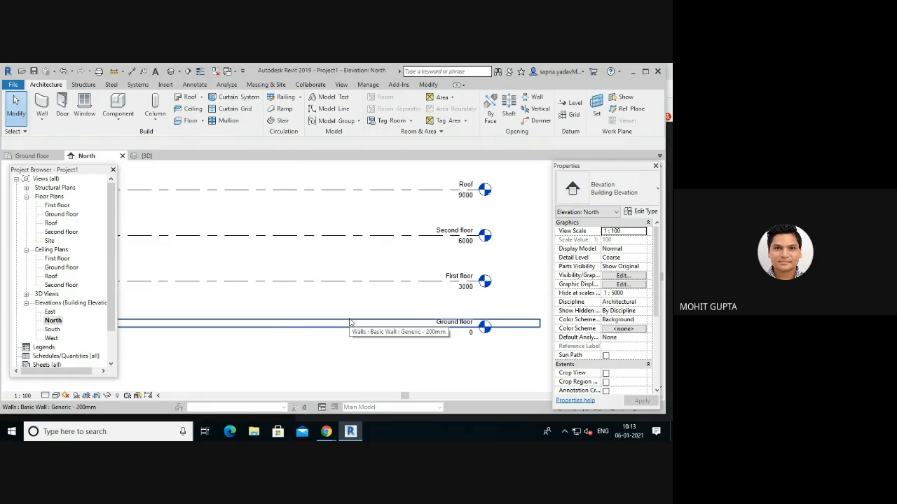
{"action": "left_click", "coordinate": [350, 322]}
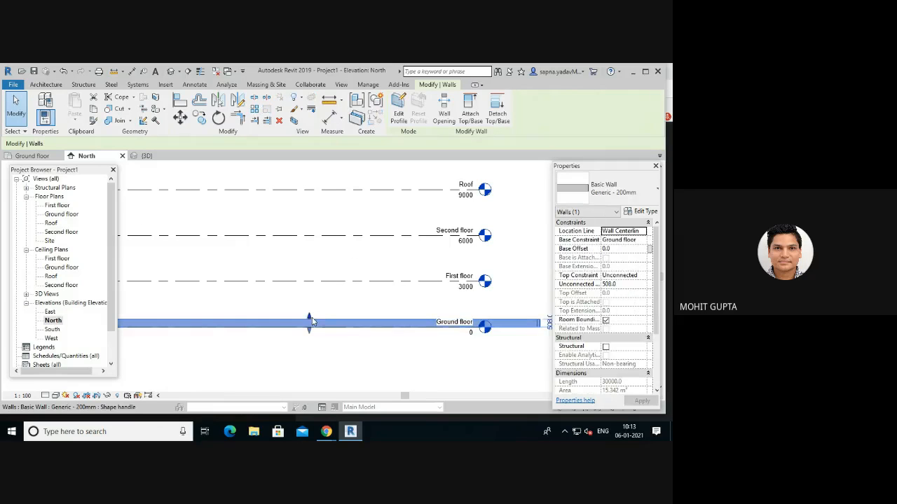
{"action": "left_click_drag", "start_coordinate": [309, 321], "coordinate": [310, 281]}
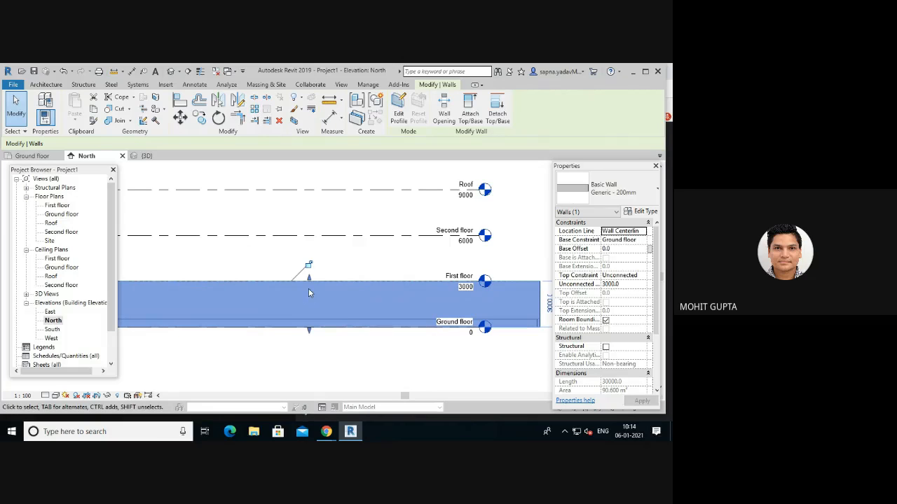
{"action": "scroll", "coordinate": [304, 294], "scroll_direction": "down", "scroll_amount": 1}
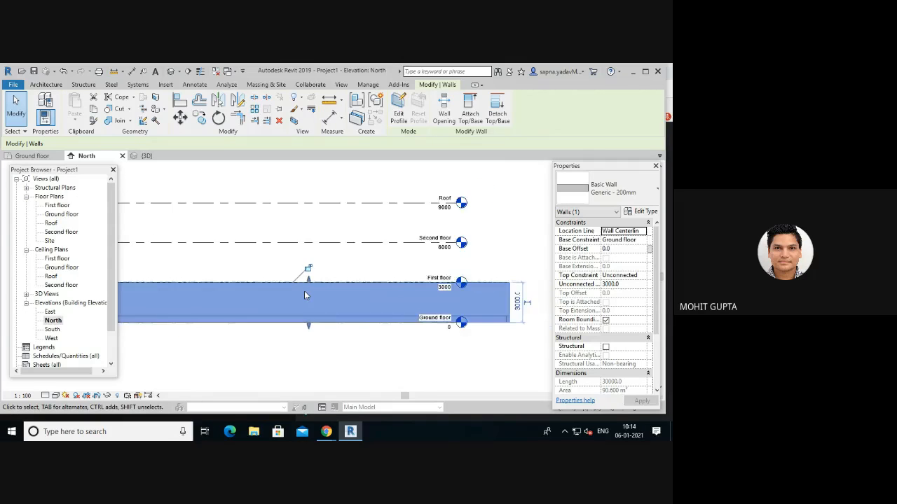
{"action": "scroll", "coordinate": [305, 295], "scroll_direction": "down", "scroll_amount": 1}
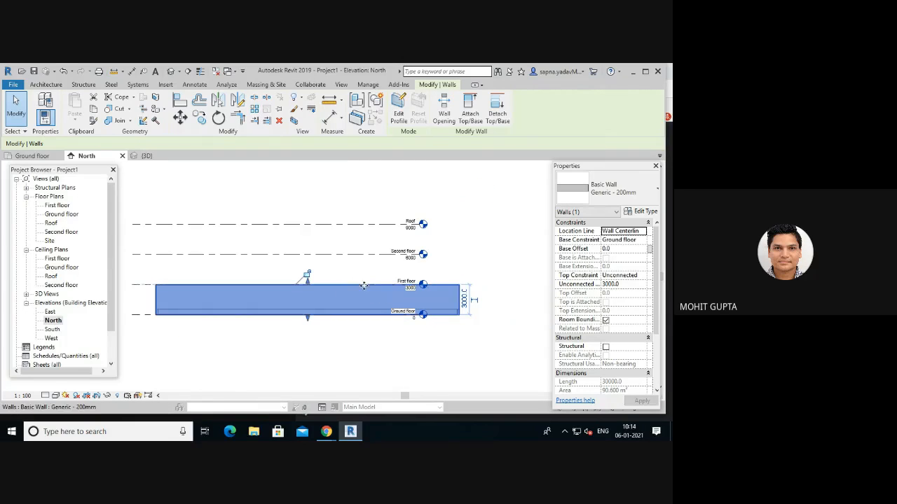
{"action": "left_click", "coordinate": [311, 343]}
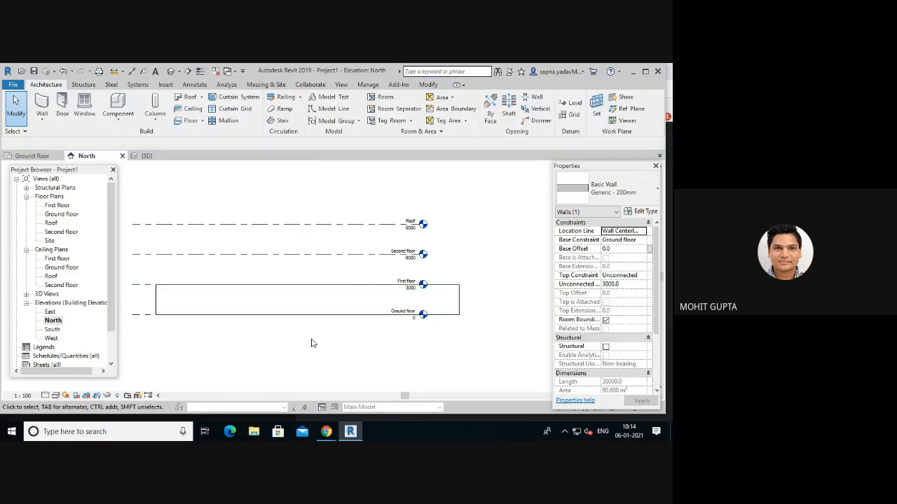
- Check the raised wall in the 3D view, then return to the North elevation and undo the height change
{"action": "left_click", "coordinate": [170, 72]}
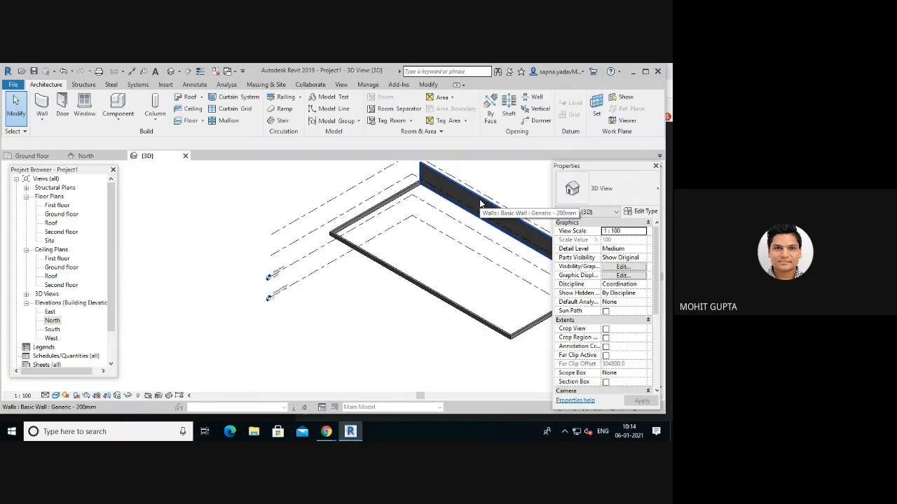
{"action": "double_click", "coordinate": [52, 320]}
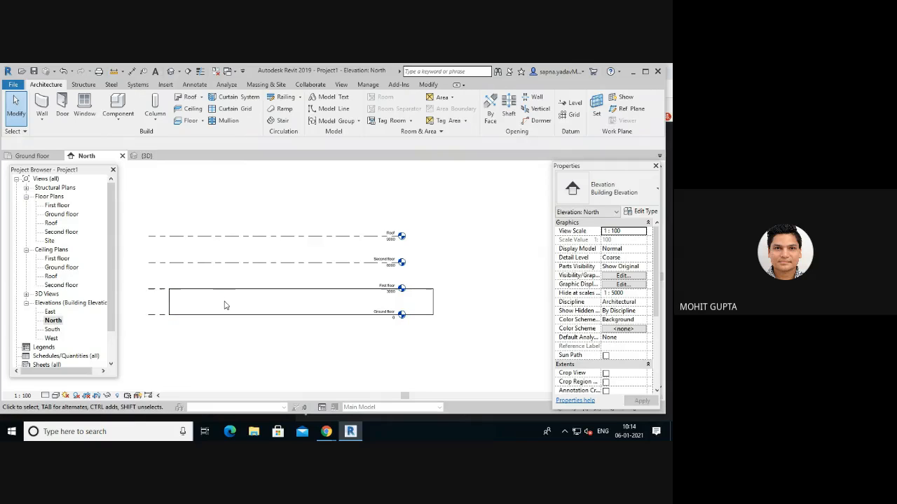
{"action": "scroll", "coordinate": [224, 305], "scroll_direction": "up", "scroll_amount": 3}
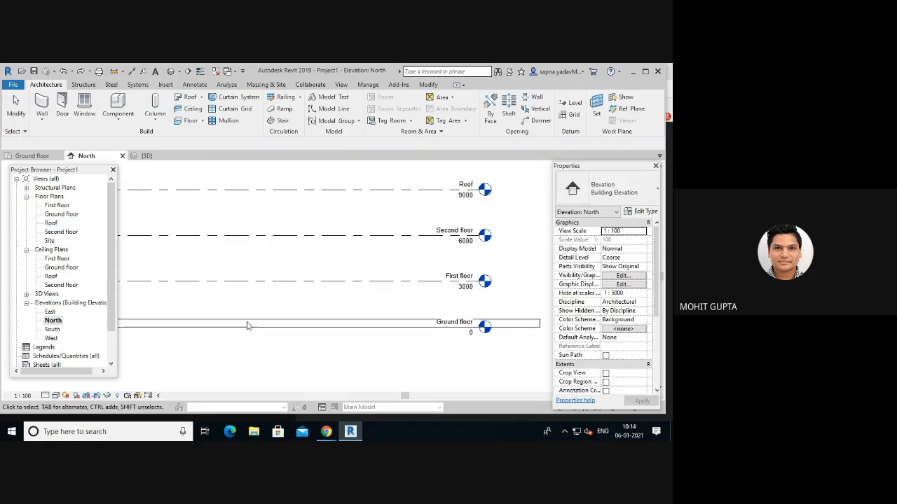
{"action": "scroll", "coordinate": [276, 328], "scroll_direction": "down", "scroll_amount": 1}
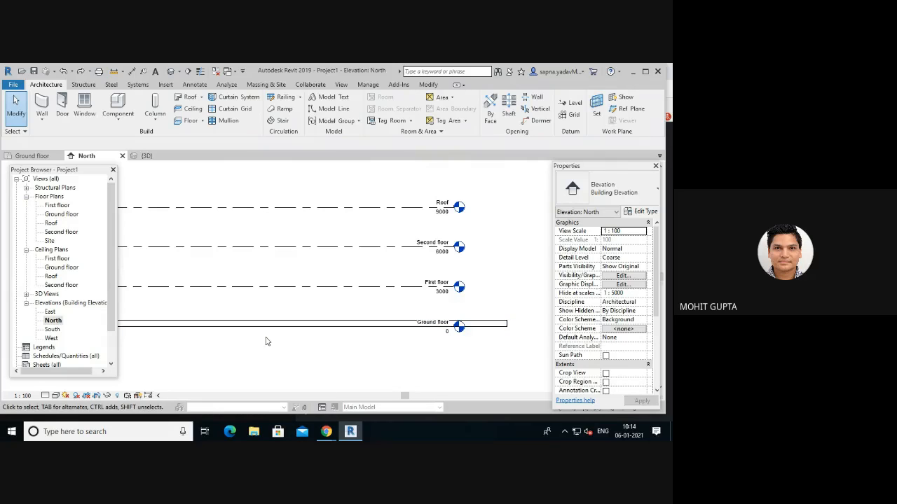
{"action": "scroll", "coordinate": [266, 341], "scroll_direction": "down", "scroll_amount": 1}
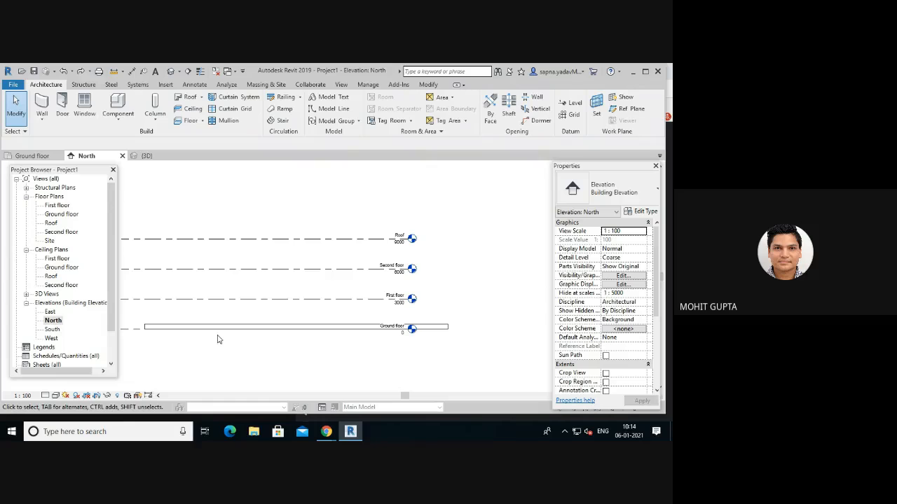
- Open the default 3D view and examine the whole rectangle of low walls
{"action": "left_click", "coordinate": [179, 72]}
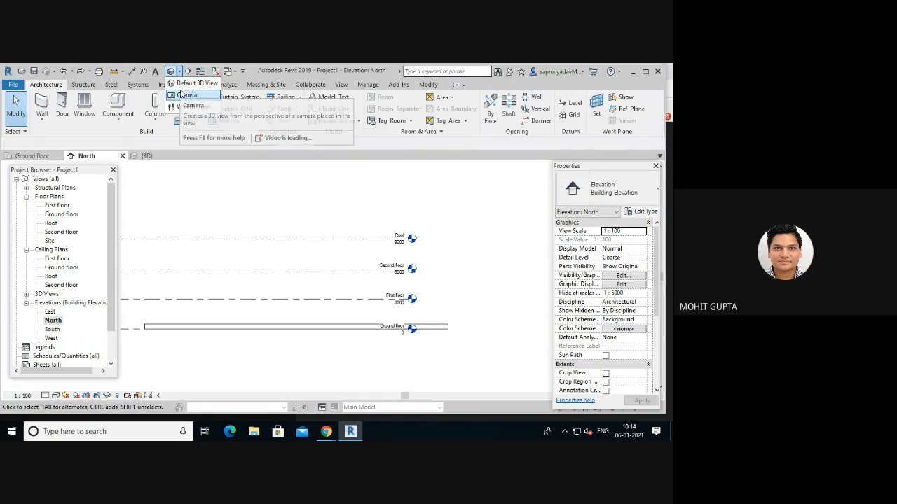
{"action": "left_click", "coordinate": [185, 85]}
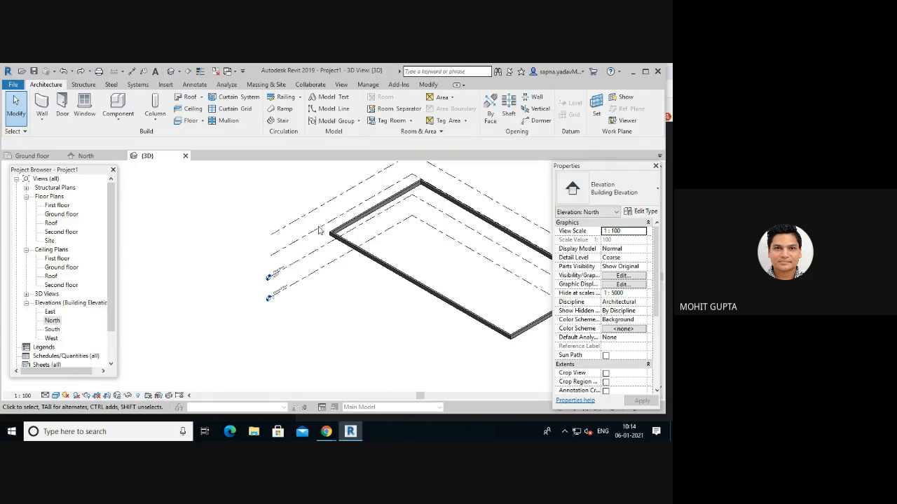
{"action": "scroll", "coordinate": [501, 210], "scroll_direction": "up", "scroll_amount": 3}
{"action": "scroll", "coordinate": [500, 211], "scroll_direction": "down", "scroll_amount": 2}
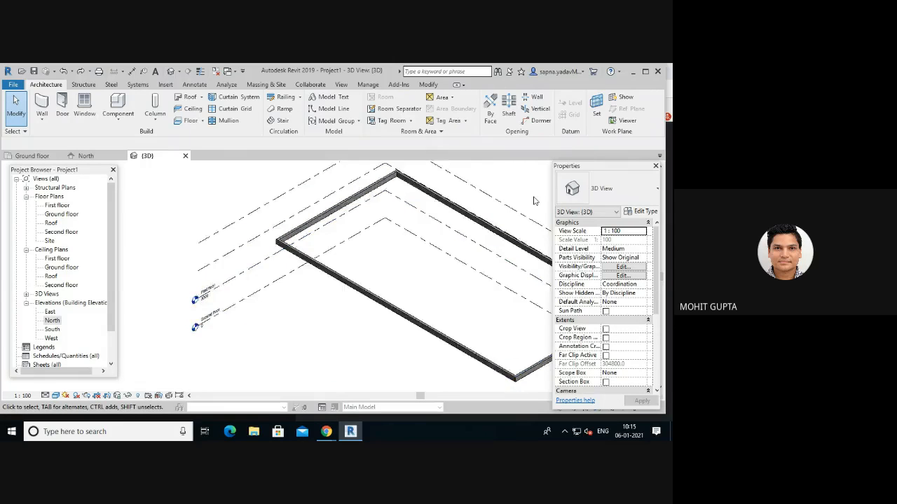
{"action": "scroll", "coordinate": [534, 201], "scroll_direction": "down", "scroll_amount": 2}
{"action": "scroll", "coordinate": [533, 201], "scroll_direction": "down", "scroll_amount": 1}
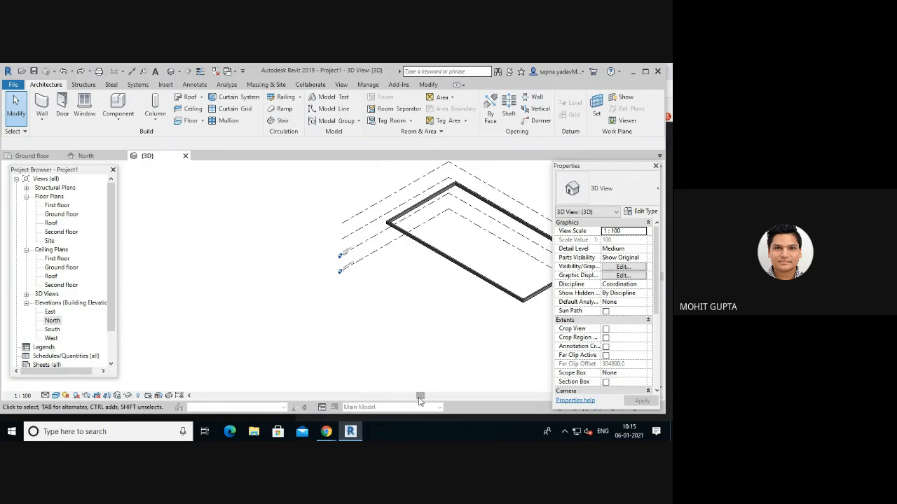
{"action": "left_click_drag", "start_coordinate": [420, 398], "coordinate": [431, 400]}
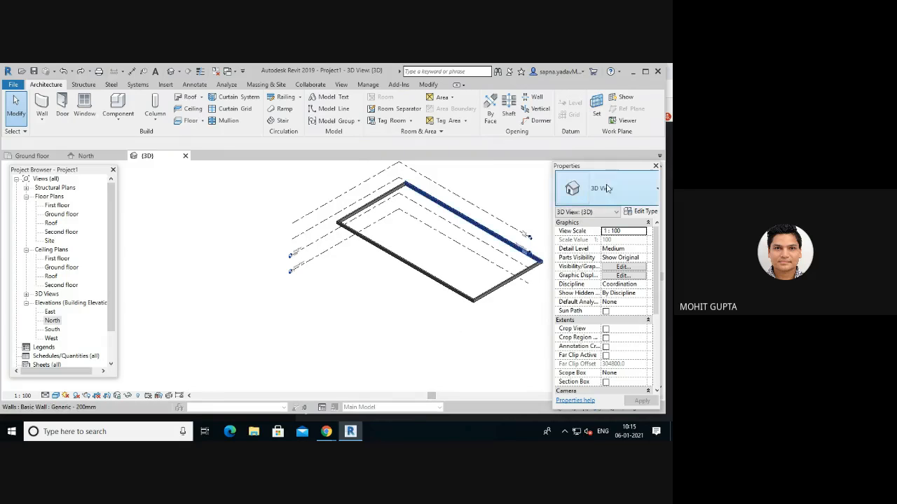
- Move the Properties palette clear of the ViewCube, view the walls from Front, Top and Left, and restore the Home view
{"action": "left_click_drag", "start_coordinate": [612, 168], "coordinate": [592, 227]}
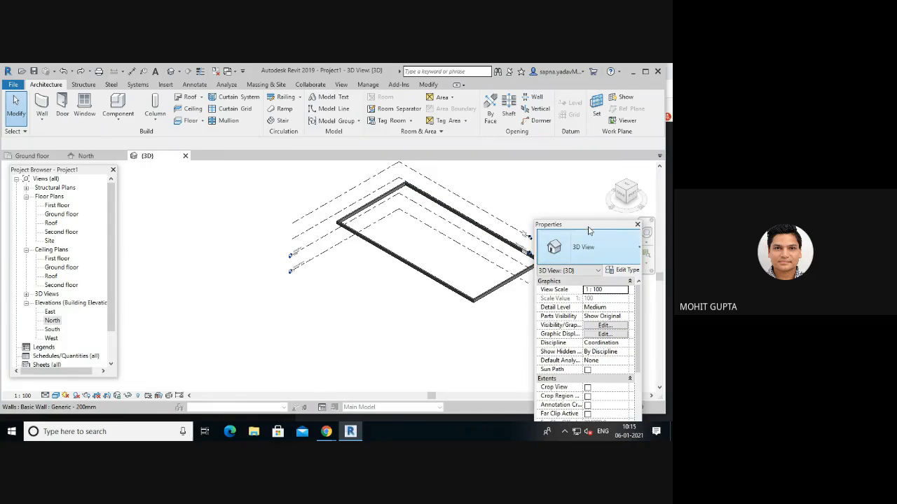
{"action": "left_click", "coordinate": [621, 196]}
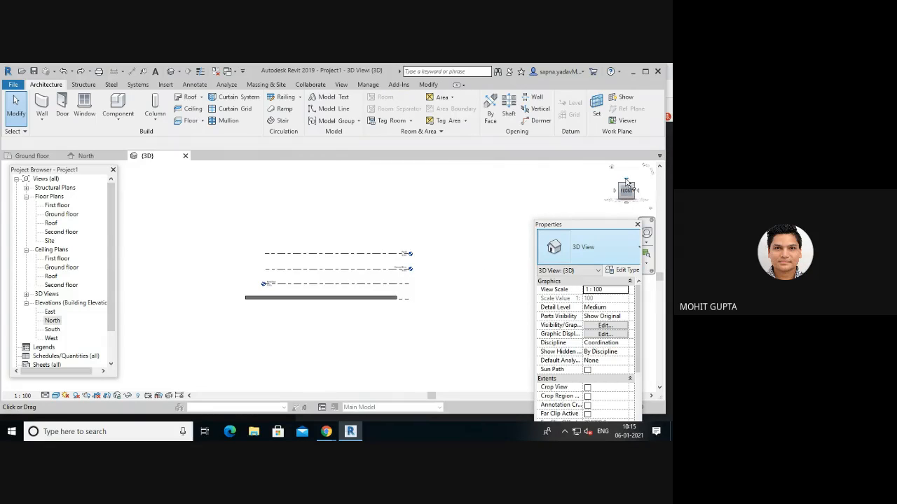
{"action": "left_click", "coordinate": [627, 183]}
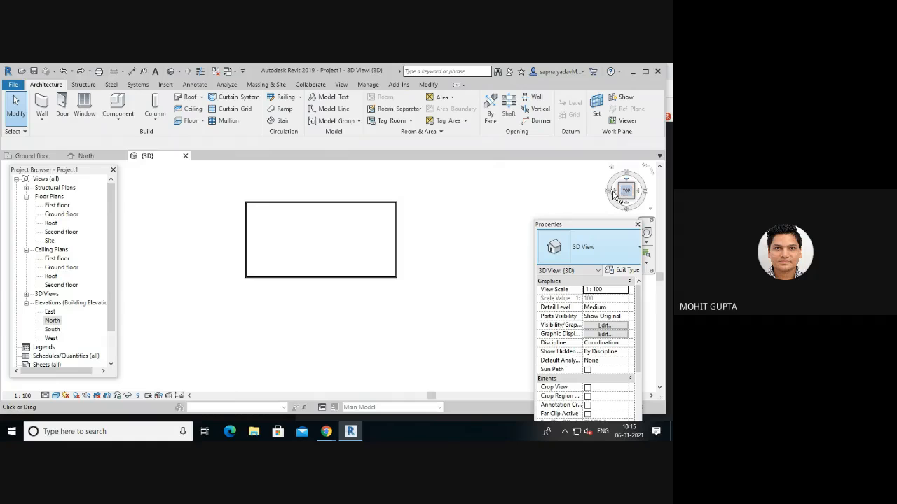
{"action": "left_click", "coordinate": [613, 192]}
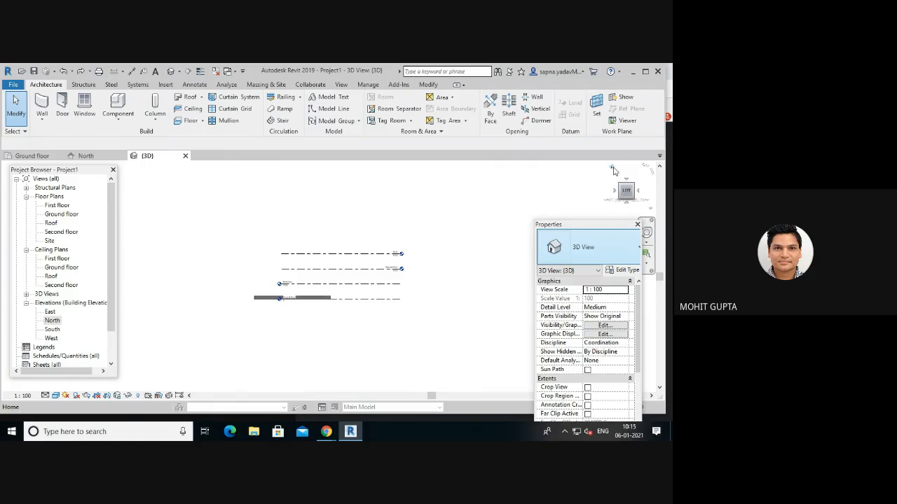
{"action": "left_click", "coordinate": [612, 169]}
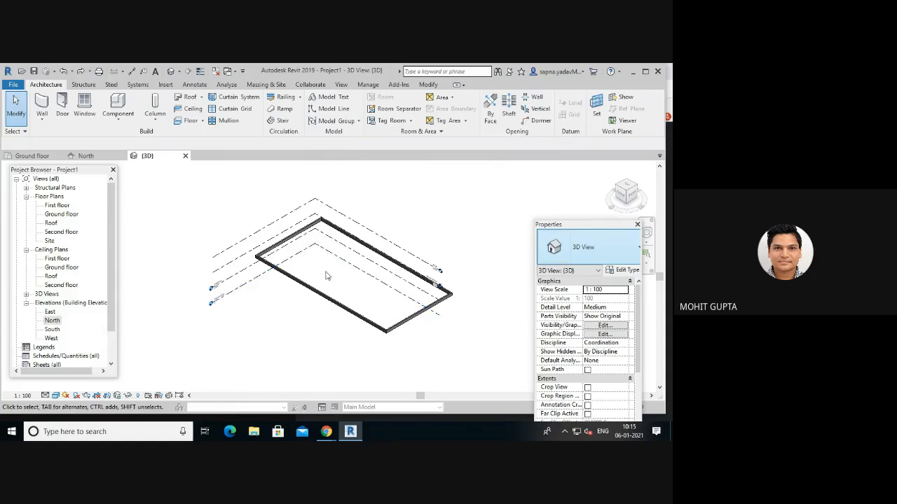
- Orbit the 3D view to inspect the wall rectangle and level lines from several angles
{"action": "scroll", "coordinate": [309, 257], "scroll_direction": "up", "scroll_amount": 1}
{"action": "scroll", "coordinate": [309, 257], "scroll_direction": "down", "scroll_amount": 2}
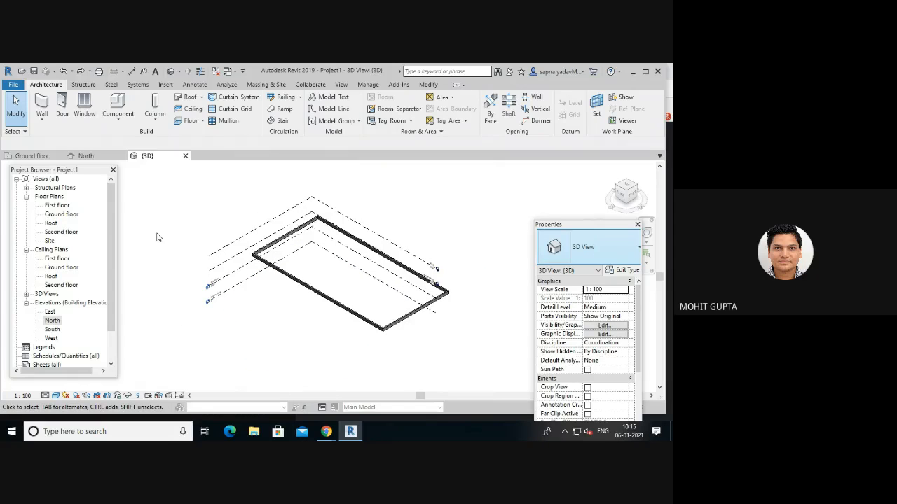
{"action": "middle_click_drag", "start_coordinate": [177, 253], "coordinate": [181, 256]}
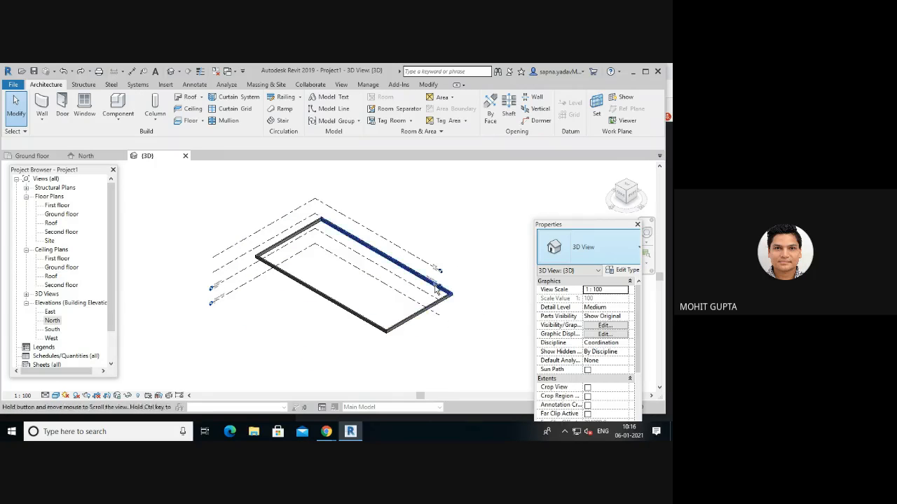
{"action": "middle_click_drag", "start_coordinate": [398, 340], "coordinate": [259, 363], "text": "shift"}
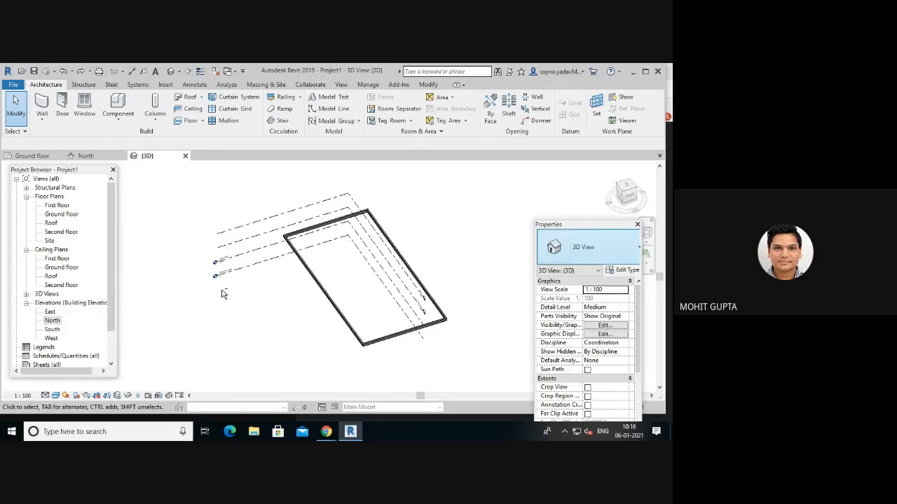
{"action": "left_click", "coordinate": [423, 324]}
{"action": "left_click", "coordinate": [265, 374]}
{"action": "middle_click_drag", "start_coordinate": [252, 300], "coordinate": [229, 306], "text": "shift"}
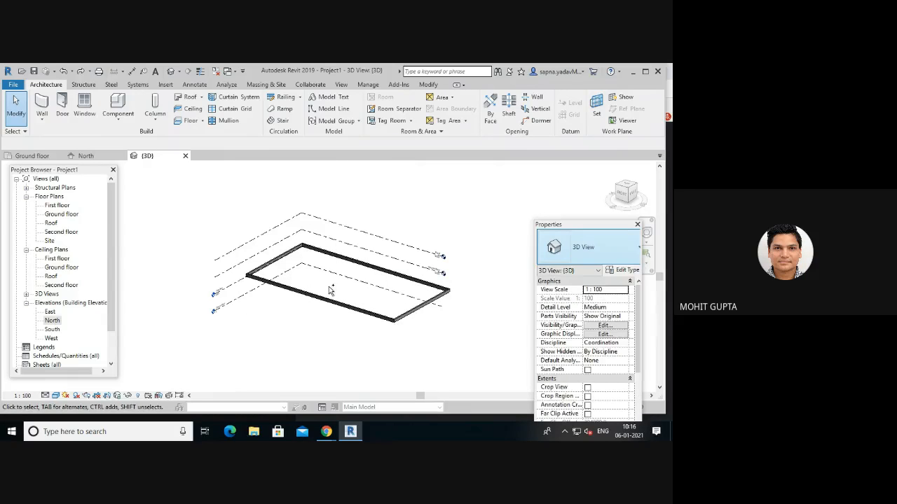
- Undo the wall that closes the rectangle and apply the Shaded visual style to the 3D view
{"action": "key", "text": "ctrl+z"}
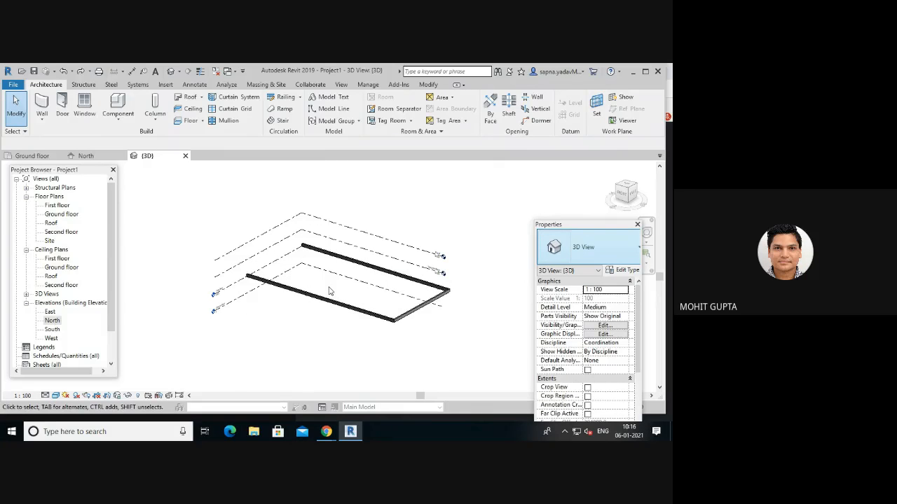
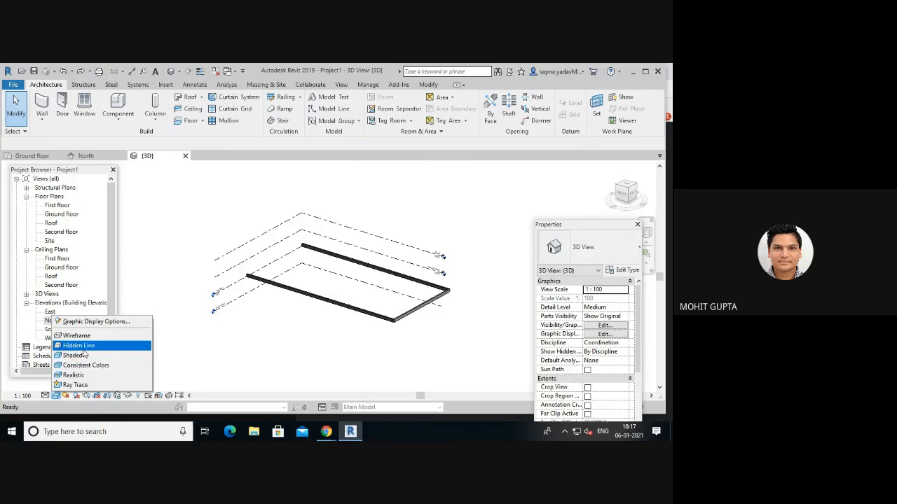
{"action": "left_click", "coordinate": [81, 357]}
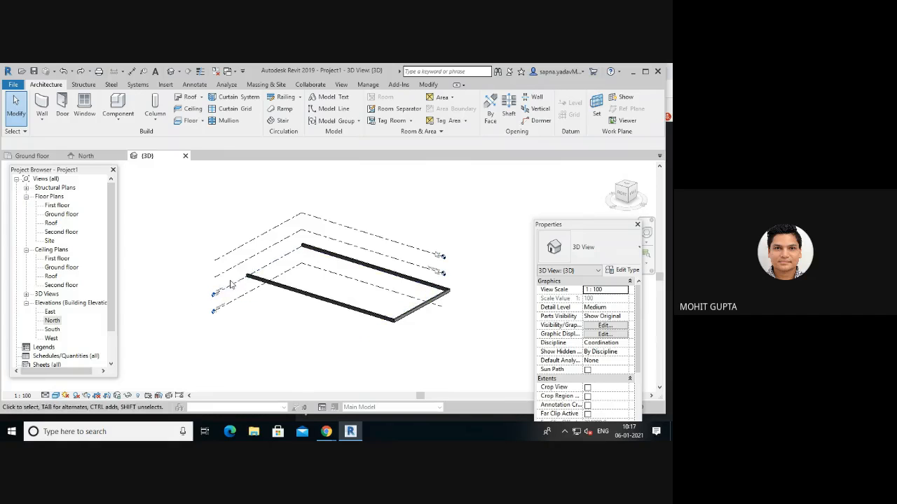
- Raise the far long wall in the 3D view to an unconnected height of 6000
{"action": "left_click", "coordinate": [323, 303]}
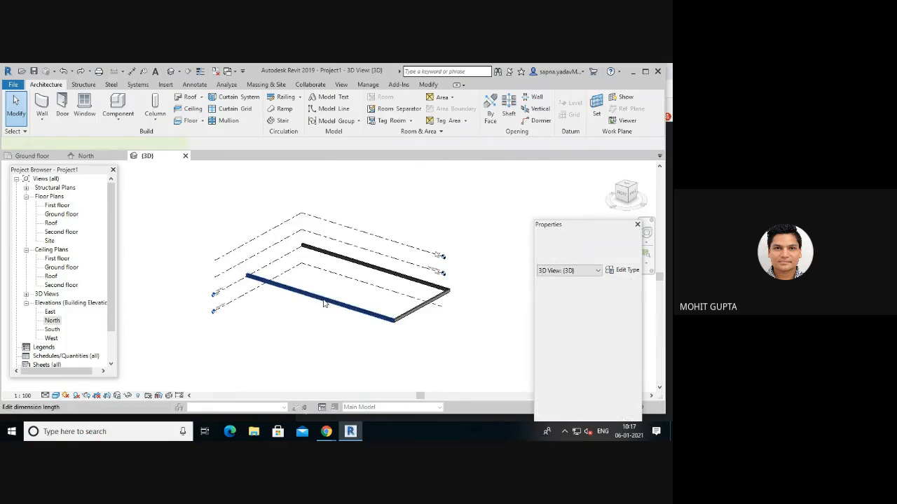
{"action": "left_click", "coordinate": [419, 308]}
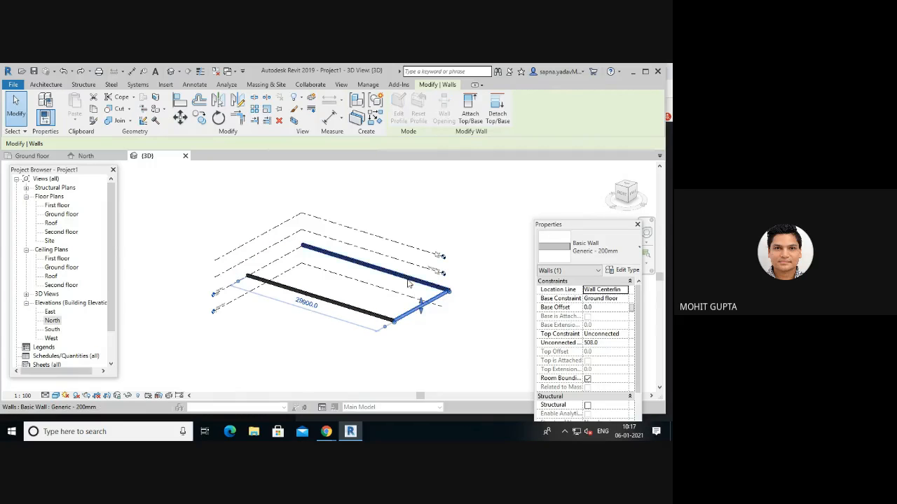
{"action": "left_click", "coordinate": [405, 279]}
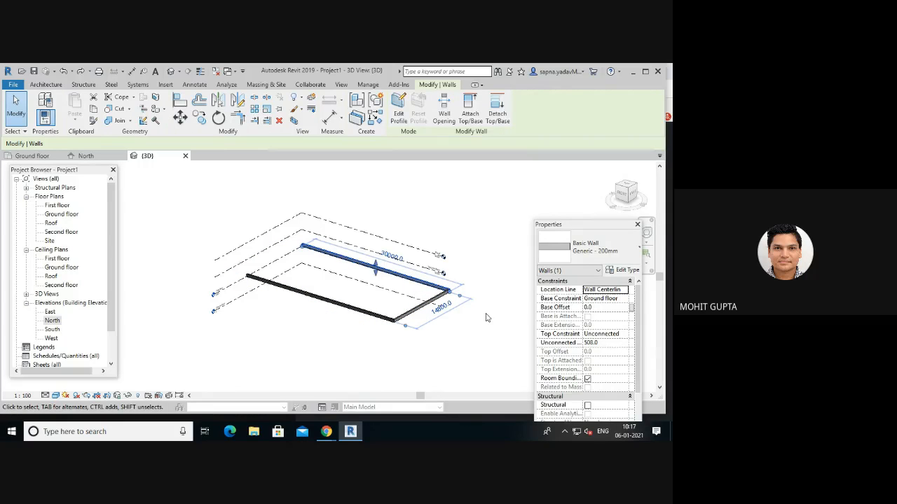
{"action": "left_click", "coordinate": [377, 264]}
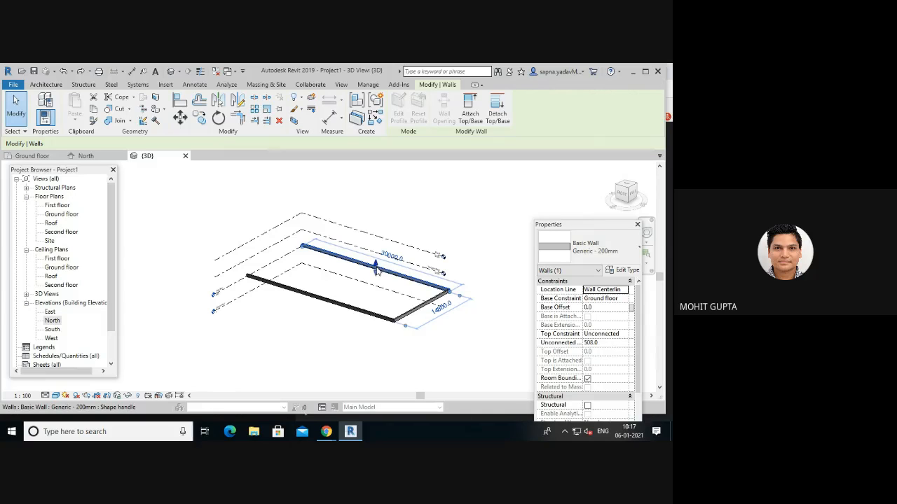
{"action": "left_click_drag", "start_coordinate": [376, 267], "coordinate": [378, 239]}
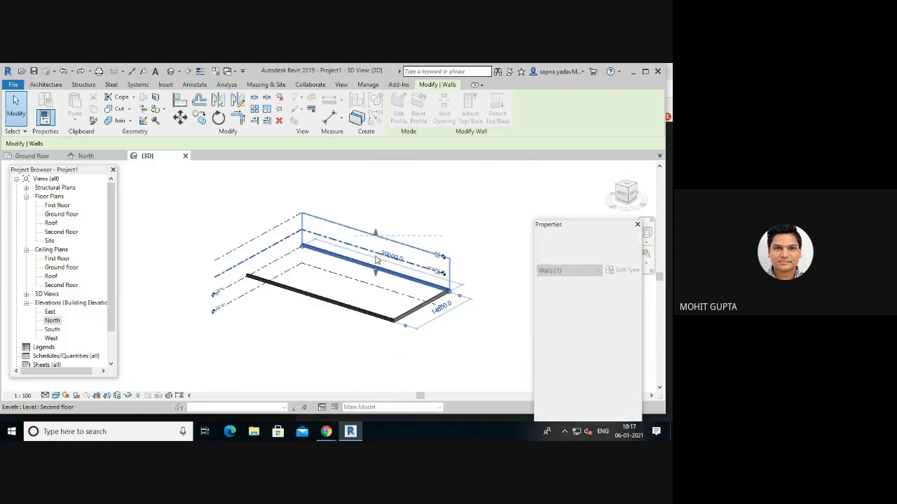
- Raise the short end wall and the near long wall to a height of 6000 each, matching the far wall
{"action": "left_click", "coordinate": [425, 304]}
{"action": "left_click_drag", "start_coordinate": [422, 304], "coordinate": [421, 274]}
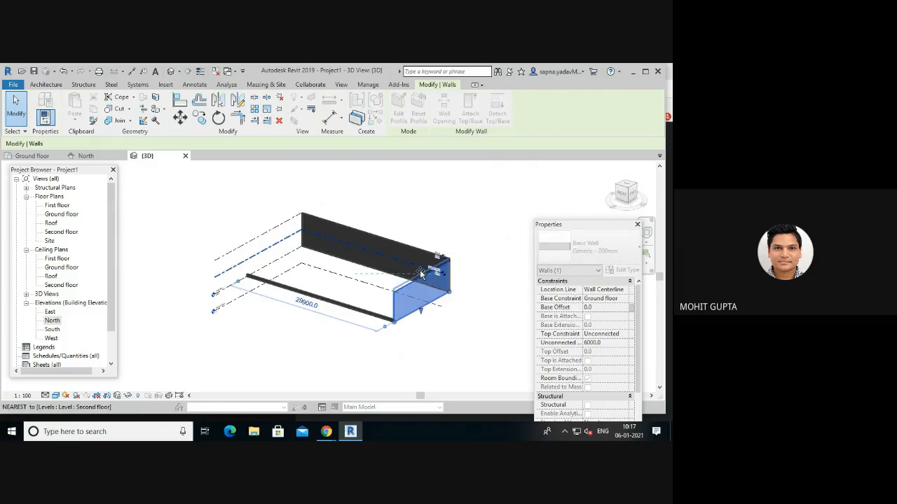
{"action": "left_click", "coordinate": [319, 299]}
{"action": "left_click_drag", "start_coordinate": [321, 287], "coordinate": [325, 270]}
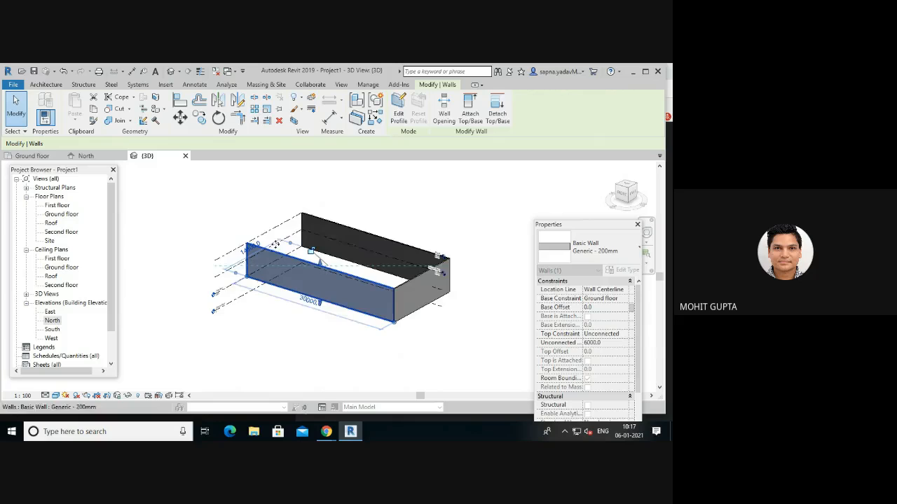
{"action": "left_click", "coordinate": [350, 370]}
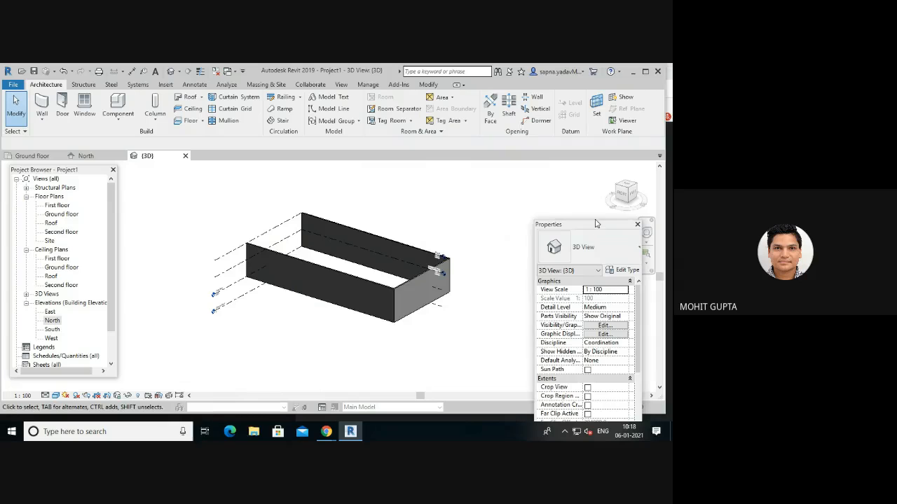
- Move the Properties palette higher to show all its parameters, and open the Ground floor plan
{"action": "left_click_drag", "start_coordinate": [596, 228], "coordinate": [593, 168]}
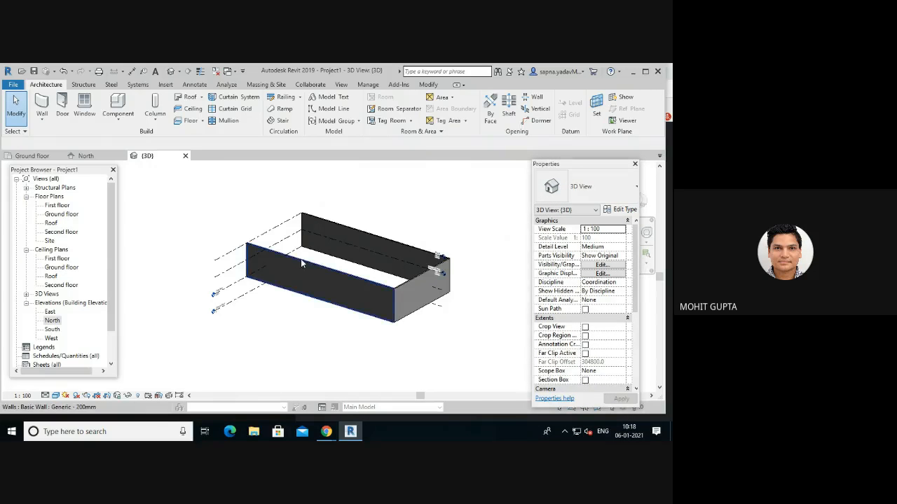
{"action": "left_click", "coordinate": [42, 119]}
{"action": "left_click", "coordinate": [61, 140]}
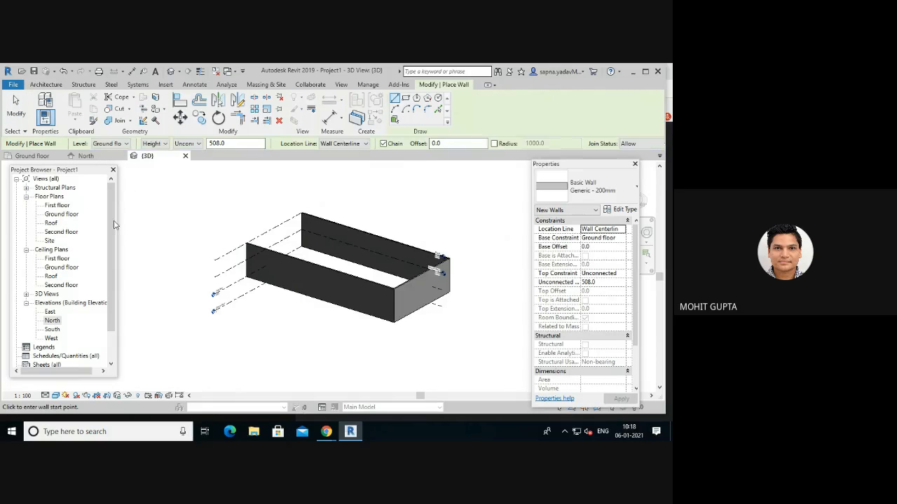
{"action": "double_click", "coordinate": [60, 214]}
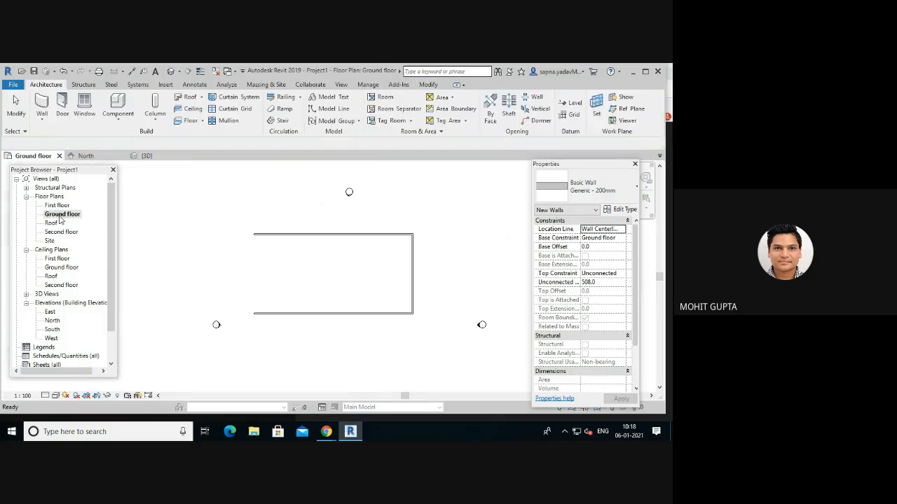
- Examine the constraints of the upper and right walls in the plan, including the available Location Line options
{"action": "left_click", "coordinate": [345, 235]}
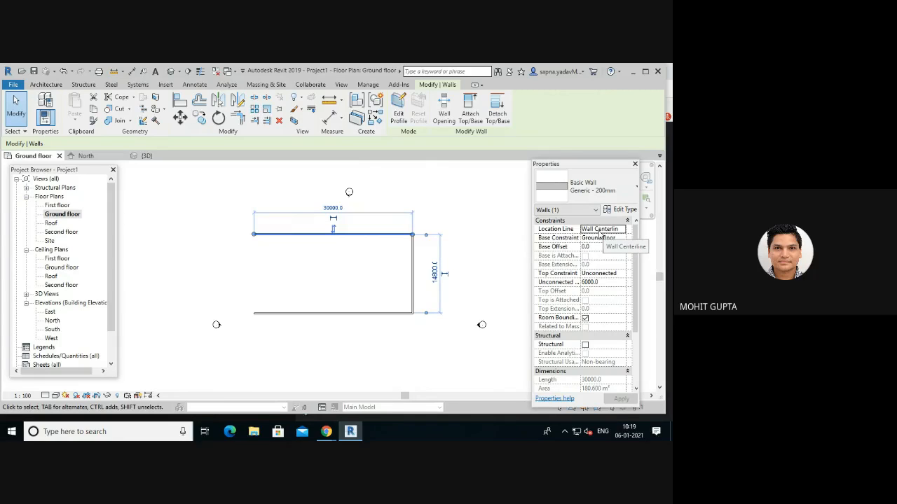
{"action": "left_click", "coordinate": [623, 234]}
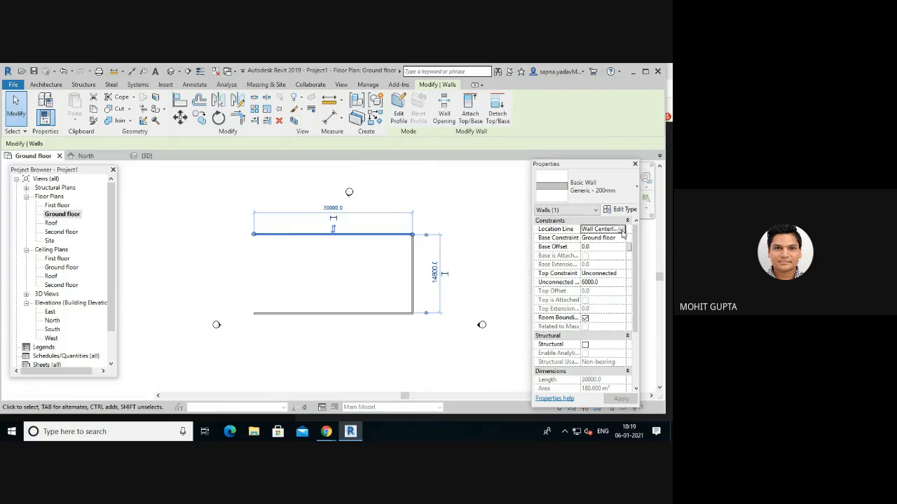
{"action": "left_click", "coordinate": [622, 230]}
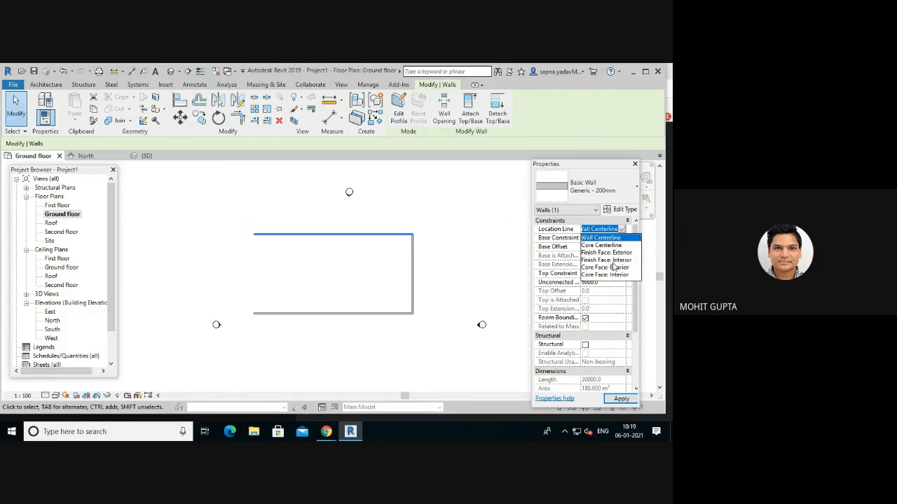
{"action": "left_click", "coordinate": [623, 229]}
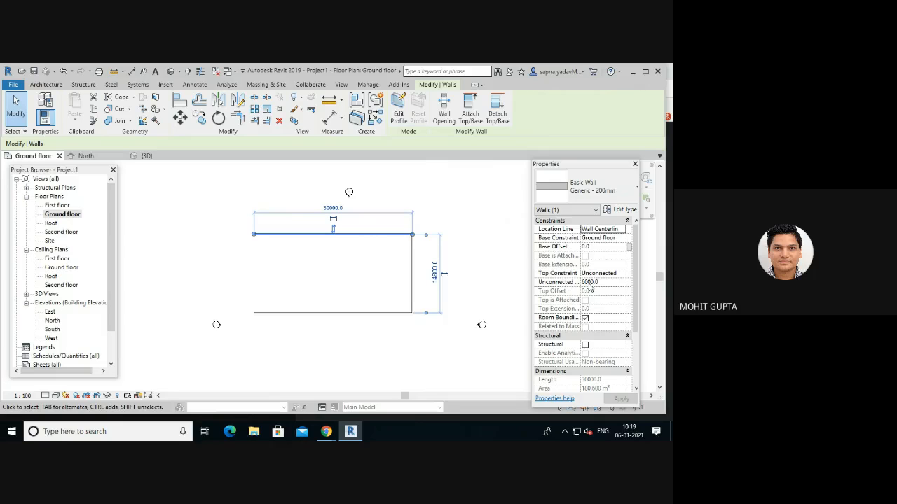
{"action": "left_click", "coordinate": [491, 245]}
{"action": "left_click", "coordinate": [412, 262]}
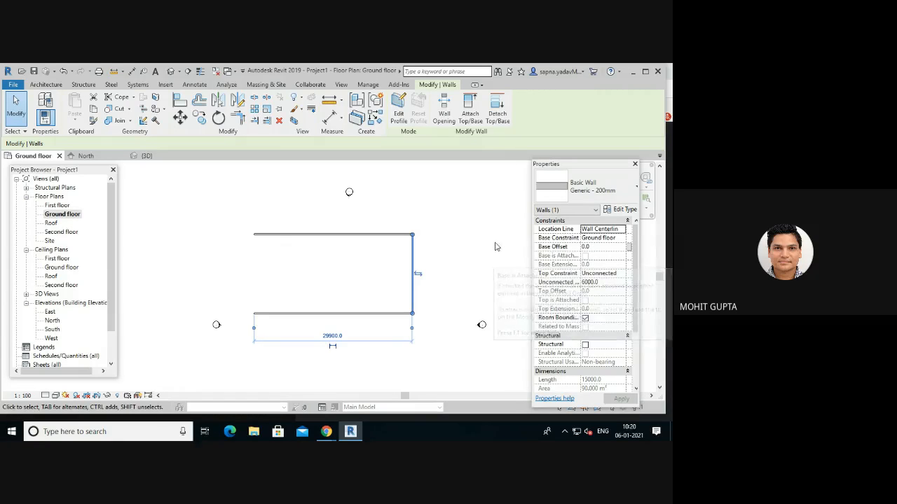
{"action": "left_click", "coordinate": [332, 216]}
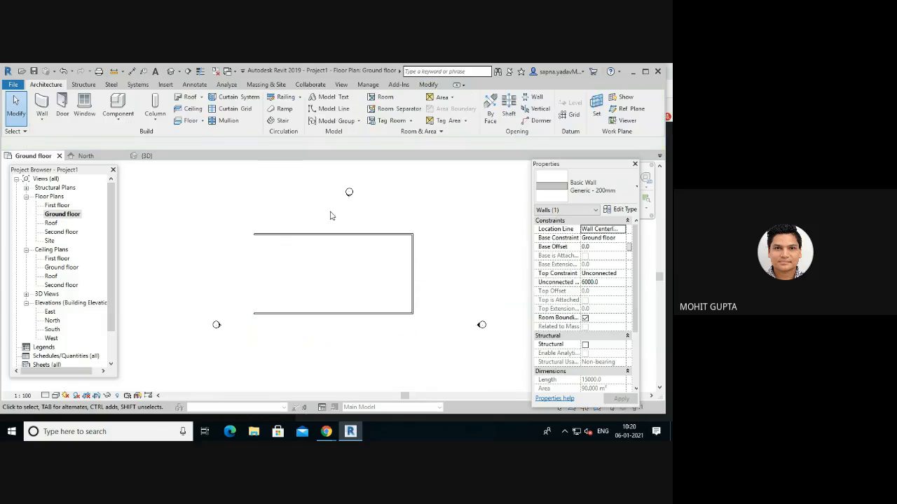
{"action": "left_click", "coordinate": [45, 122]}
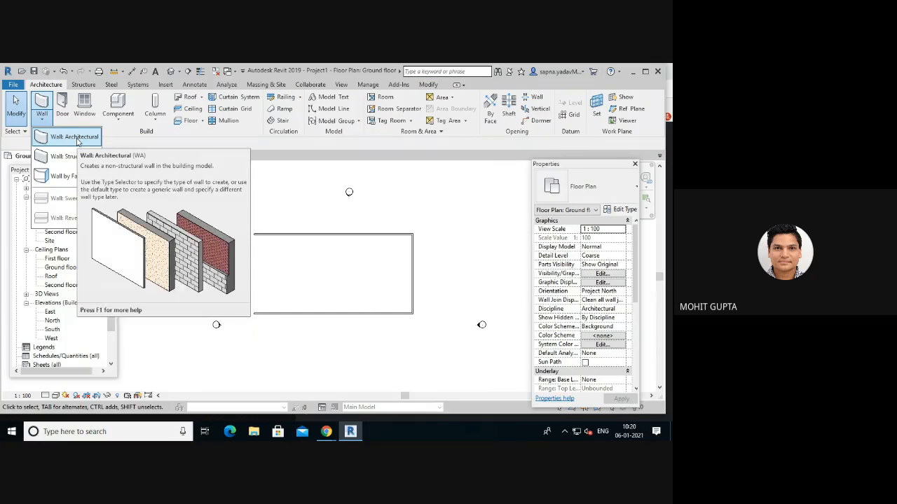
{"action": "key", "text": "Escape"}
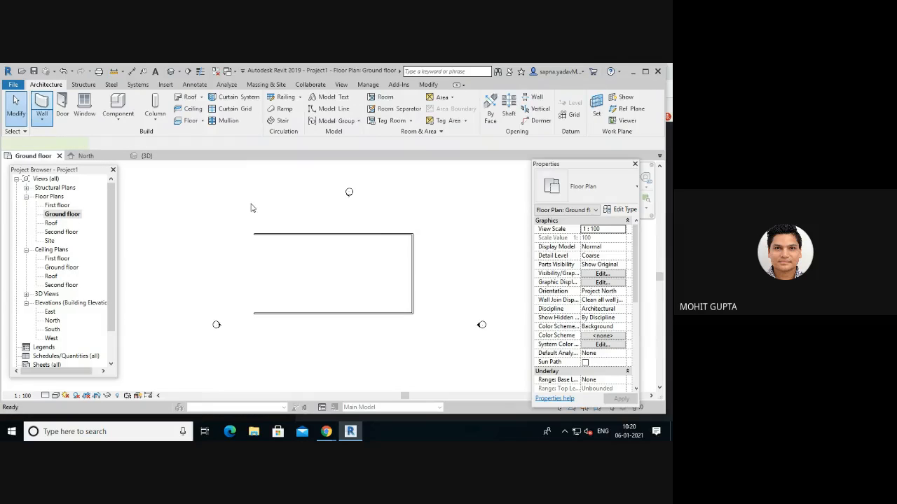
{"action": "key", "text": "w"}
{"action": "key", "text": "a"}
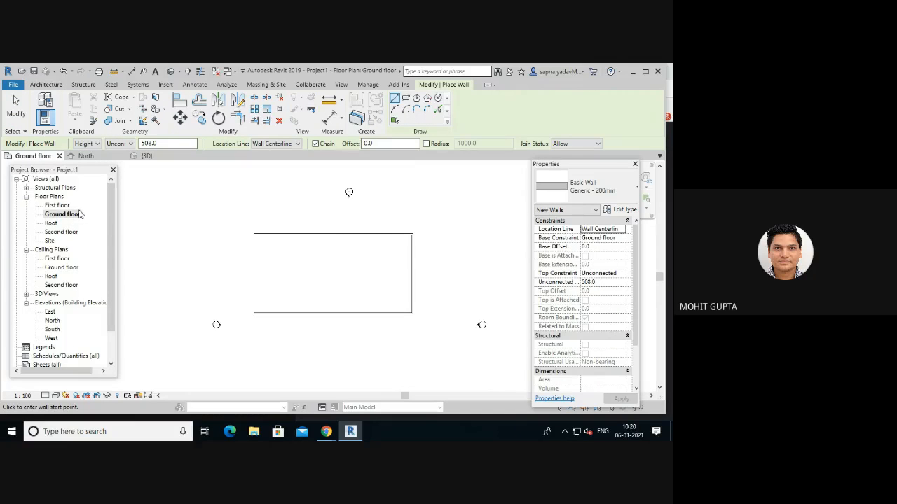
{"action": "left_click", "coordinate": [128, 145]}
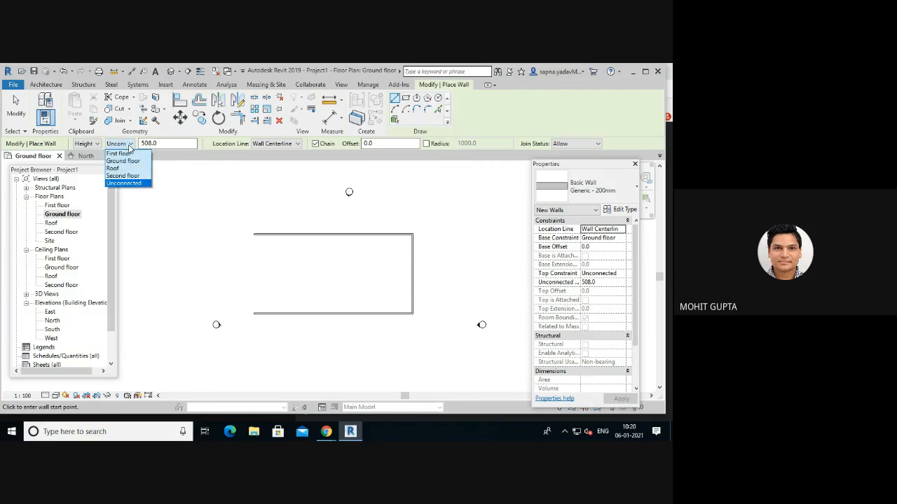
{"action": "left_click", "coordinate": [274, 212]}
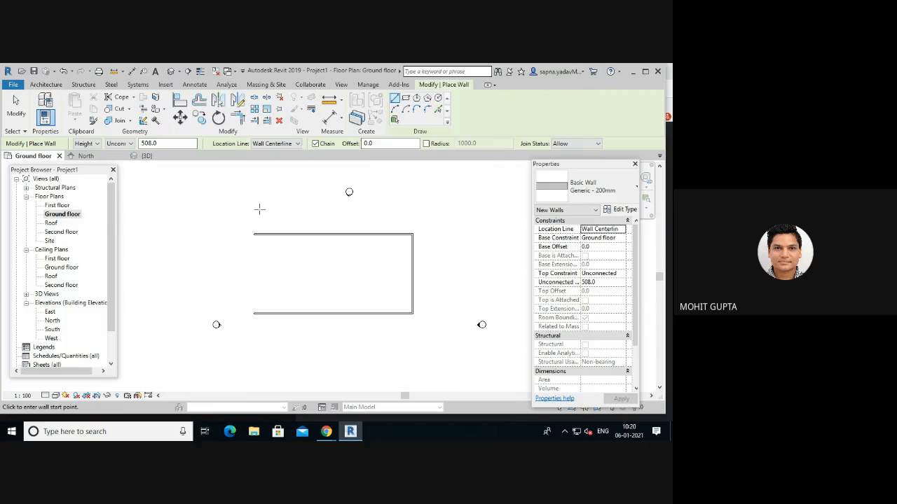
{"action": "right_click", "coordinate": [186, 209]}
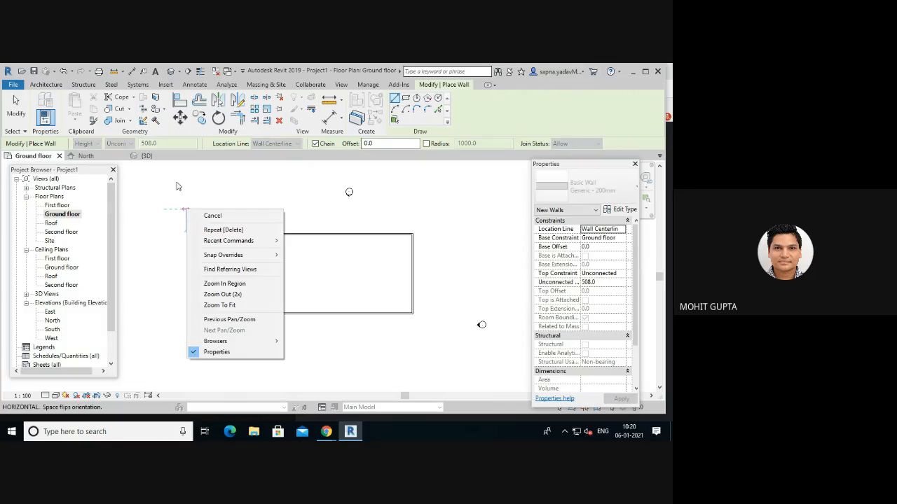
{"action": "left_click", "coordinate": [119, 147]}
{"action": "key", "text": "Escape"}
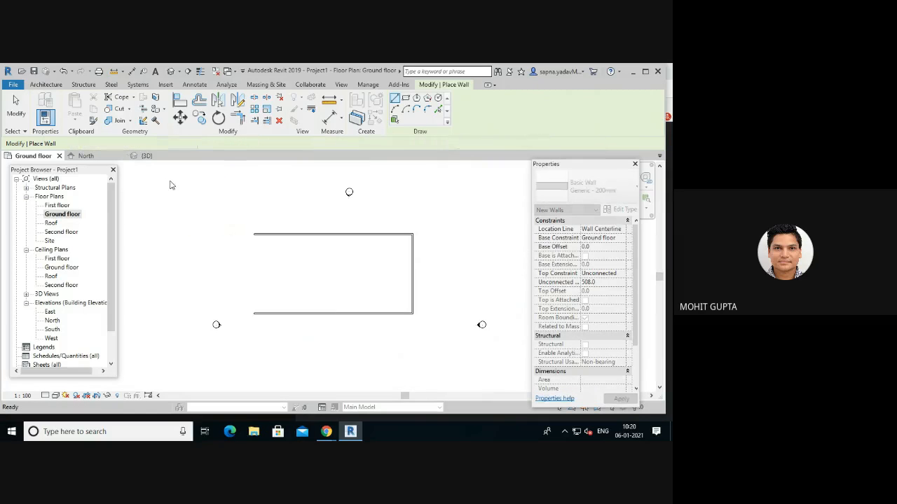
{"action": "key", "text": "Escape"}
- Delete all three walls from the Ground floor plan
{"action": "right_click", "coordinate": [200, 199]}
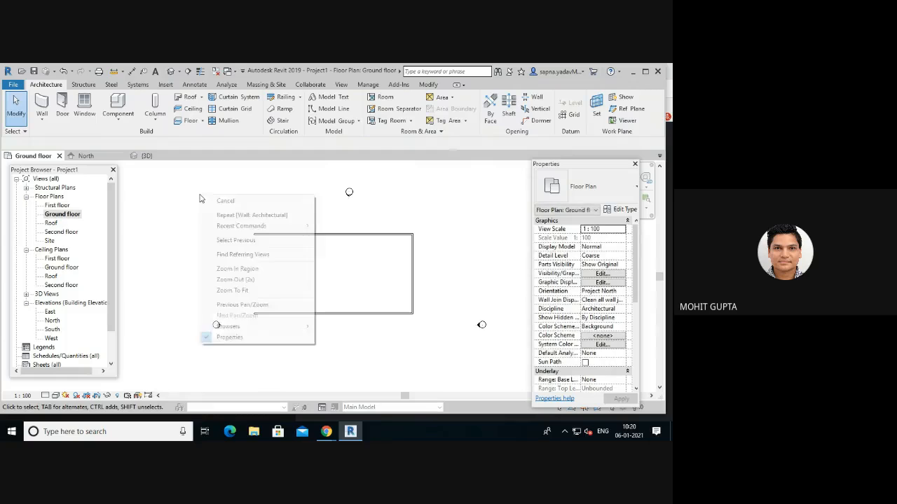
{"action": "left_click", "coordinate": [227, 201]}
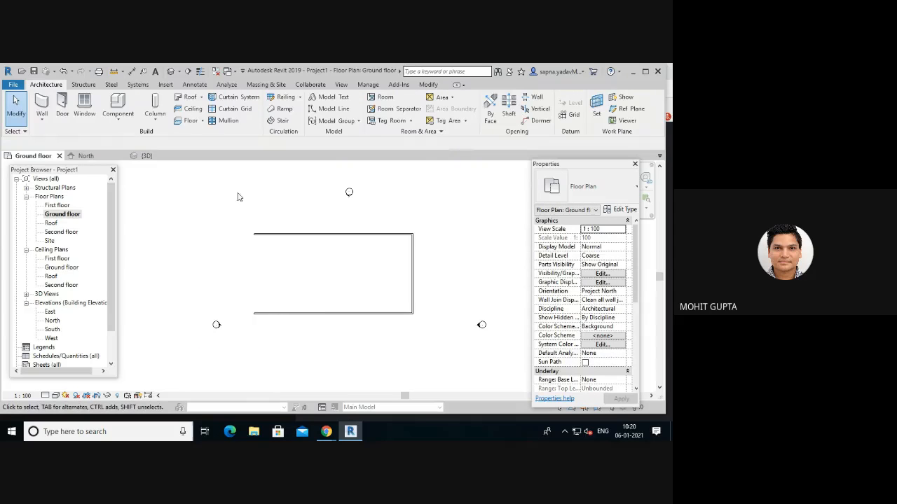
{"action": "left_click_drag", "start_coordinate": [246, 211], "coordinate": [432, 361]}
{"action": "key", "text": "Delete"}
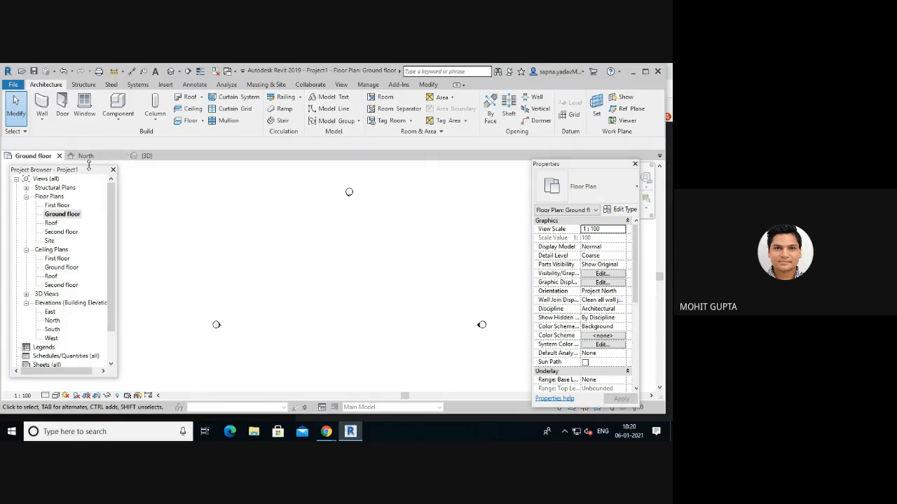
- Start an architectural wall defined by Height, with its Base Constraint set to Ground floor
{"action": "left_click", "coordinate": [42, 121]}
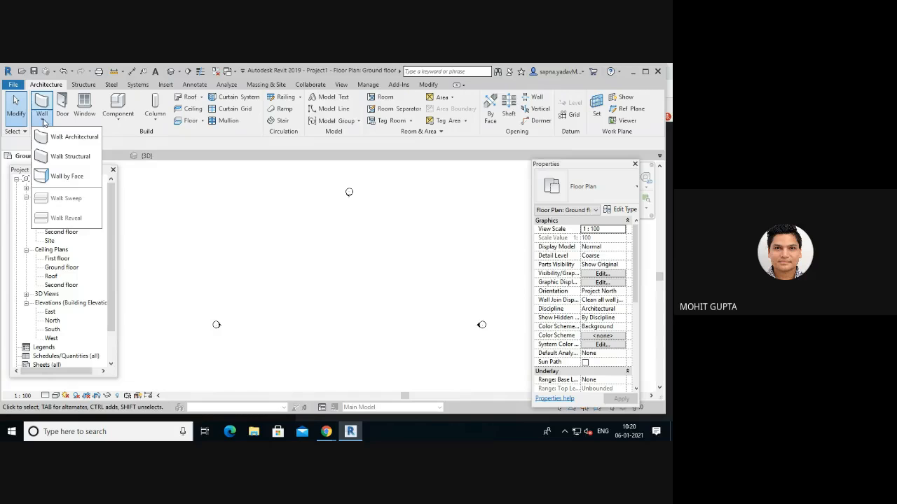
{"action": "left_click", "coordinate": [56, 137]}
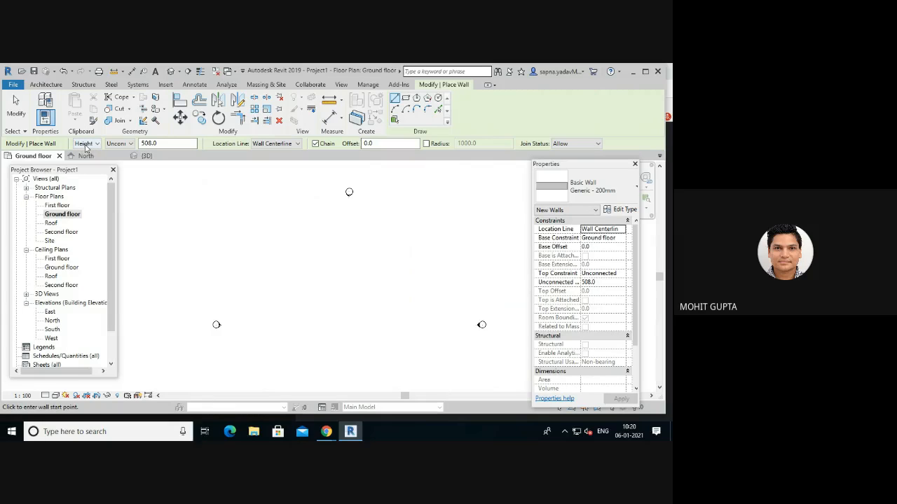
{"action": "left_click", "coordinate": [97, 143]}
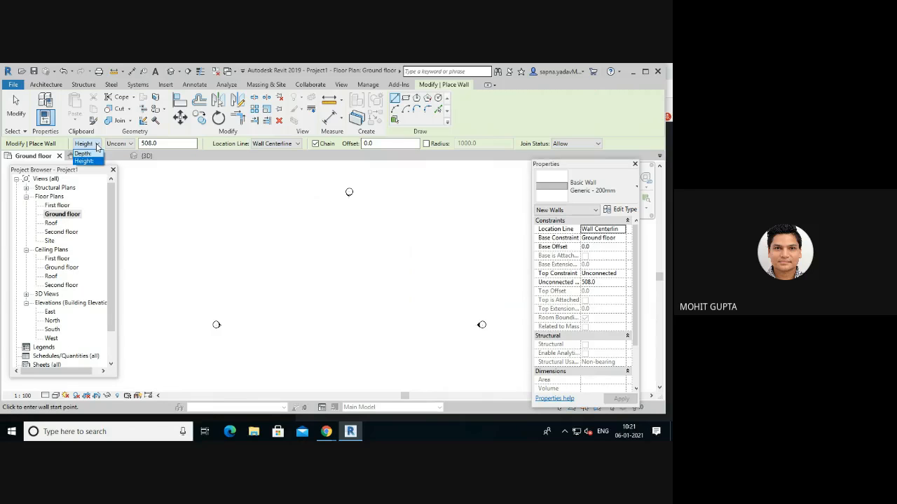
{"action": "left_click", "coordinate": [90, 161]}
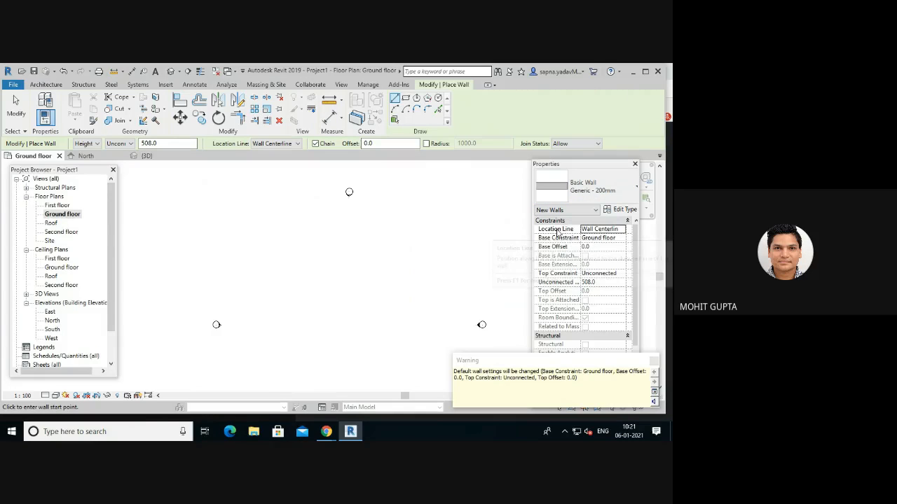
{"action": "left_click", "coordinate": [585, 240]}
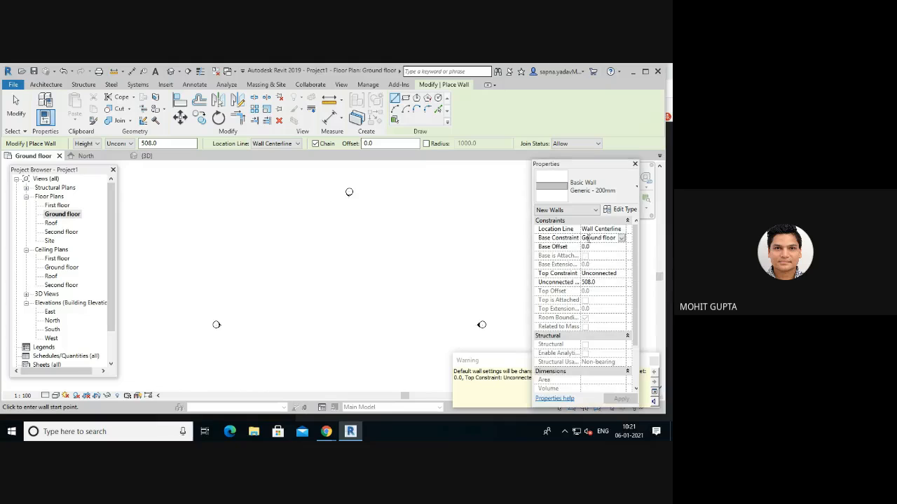
{"action": "left_click", "coordinate": [621, 239]}
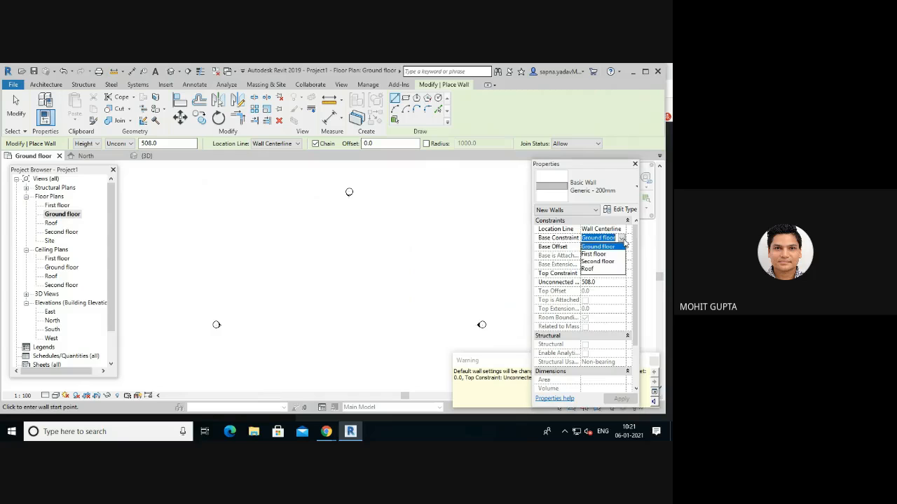
{"action": "left_click", "coordinate": [607, 253]}
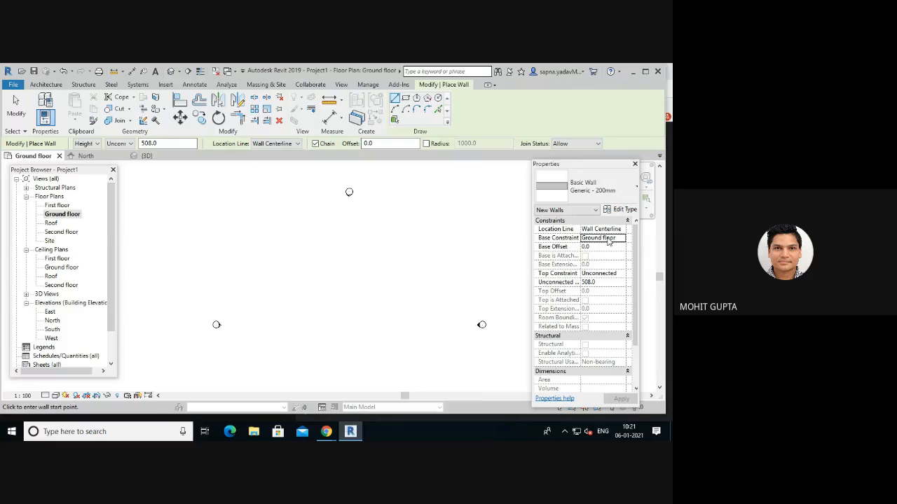
- Set the new walls' Top Constraint to Up to level: First floor, dismissing the browser notification
{"action": "left_click", "coordinate": [621, 276]}
{"action": "left_click", "coordinate": [622, 274]}
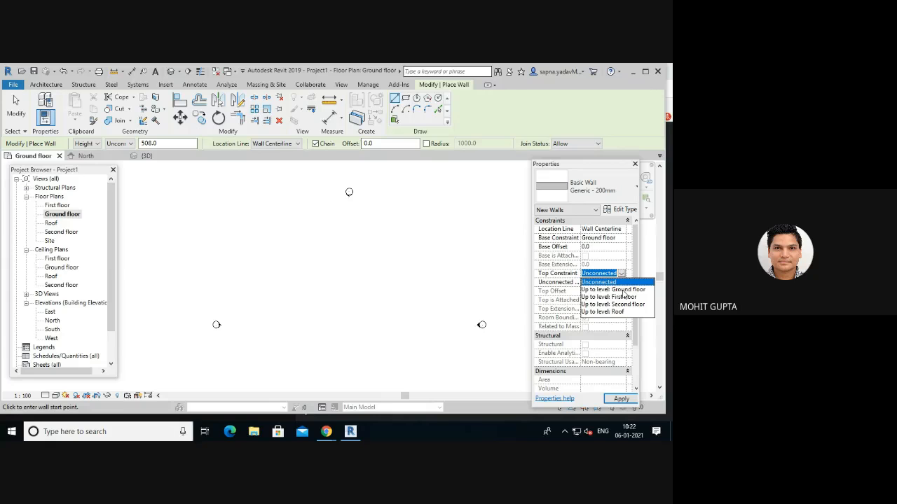
{"action": "left_click", "coordinate": [614, 289]}
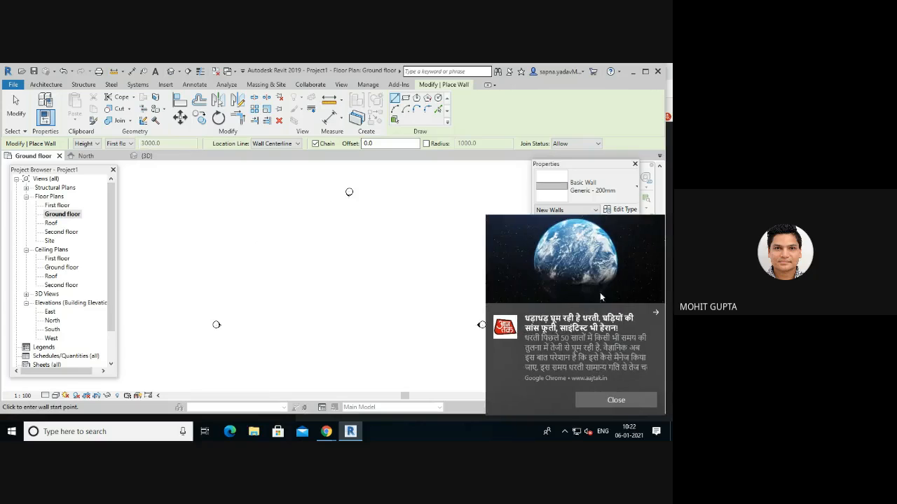
{"action": "left_click", "coordinate": [656, 312]}
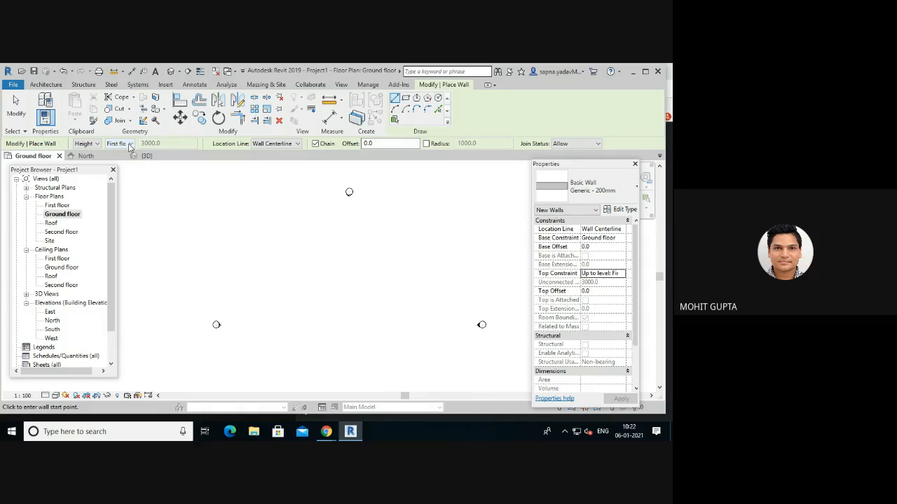
{"action": "left_click", "coordinate": [130, 145]}
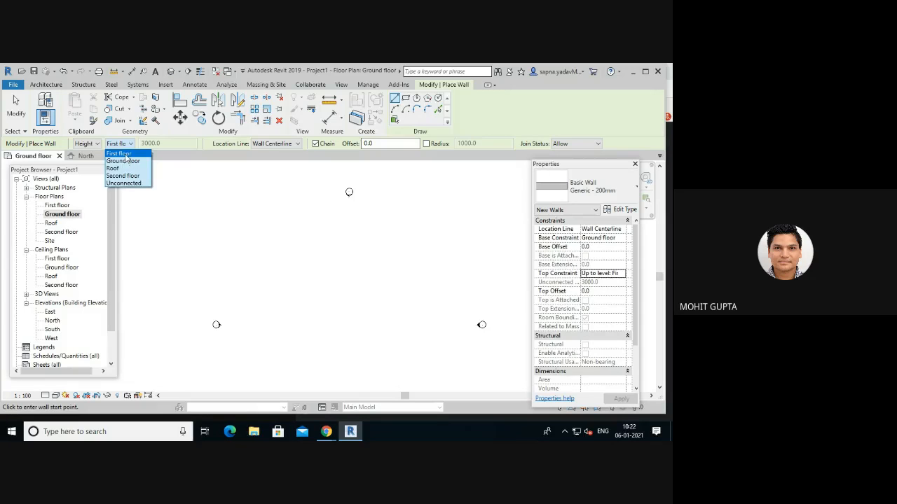
{"action": "left_click", "coordinate": [128, 154]}
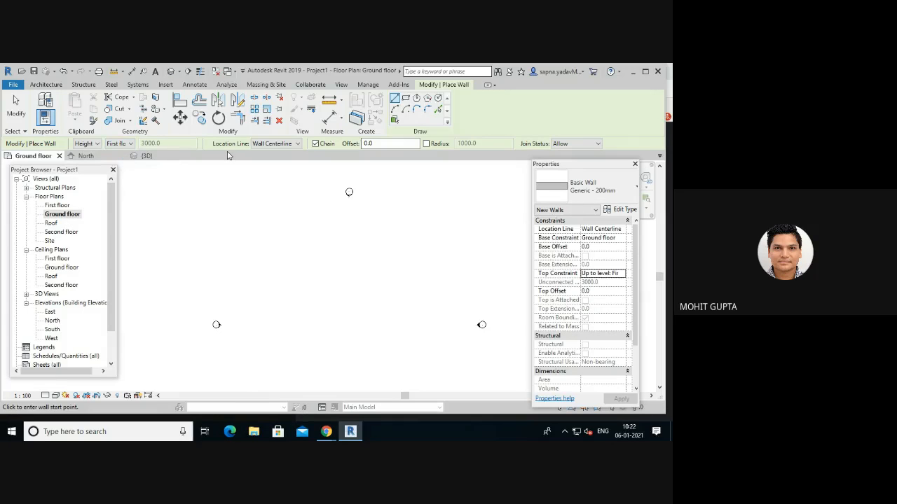
- Draw a closed rectangle of four Generic - 200mm walls, about 27000 by 13000, in the Ground floor plan
{"action": "left_click", "coordinate": [260, 231]}
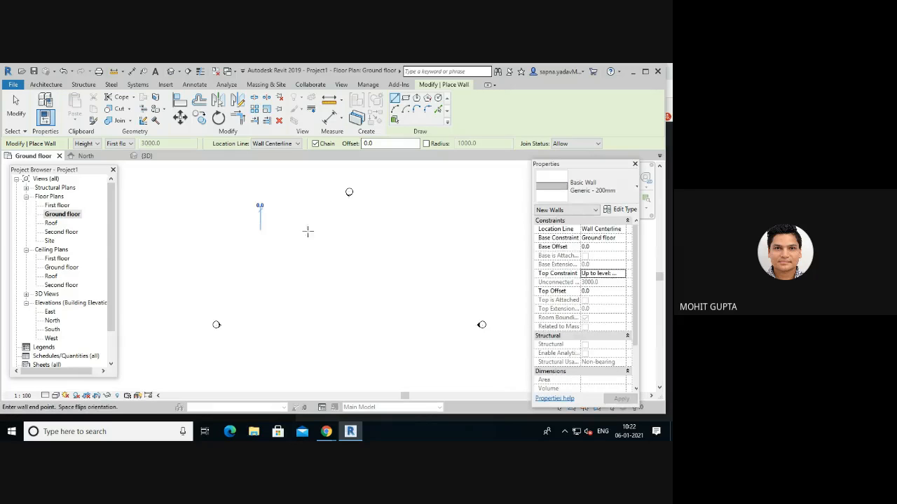
{"action": "left_click", "coordinate": [403, 230]}
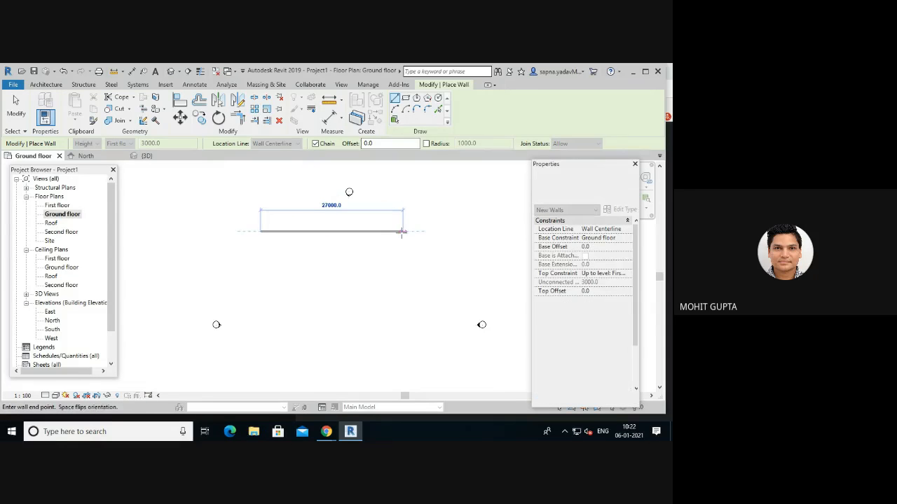
{"action": "left_click", "coordinate": [402, 300]}
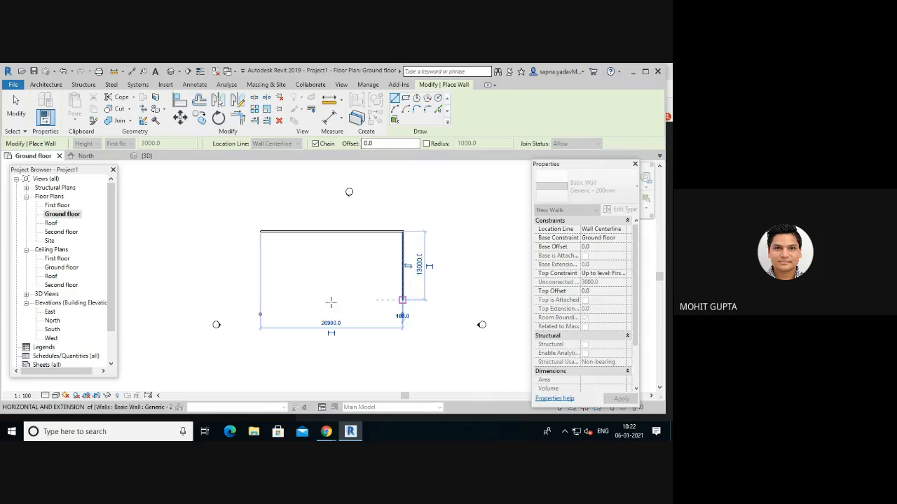
{"action": "left_click", "coordinate": [260, 300]}
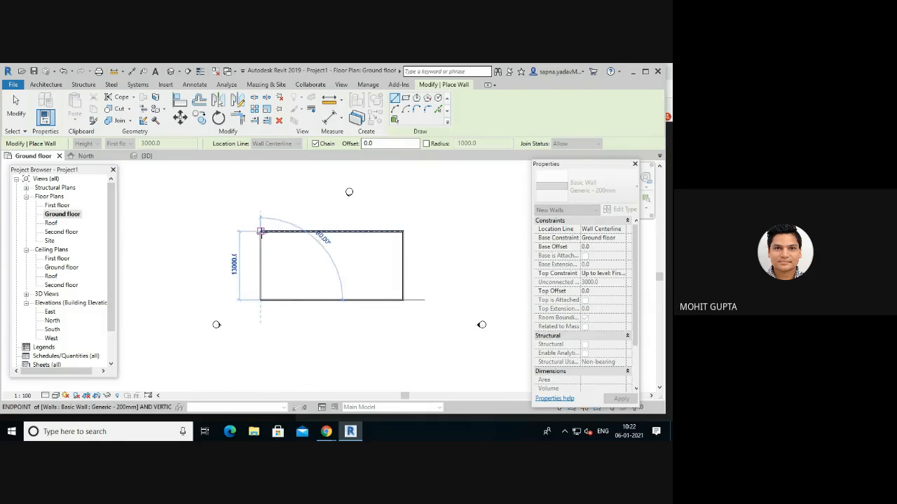
{"action": "left_click", "coordinate": [260, 231]}
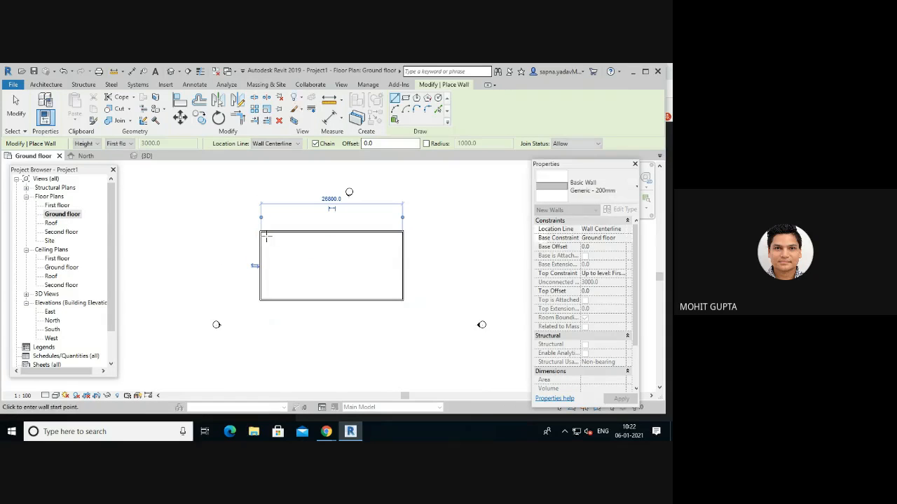
{"action": "key", "text": "Escape"}
{"action": "key", "text": "Escape"}
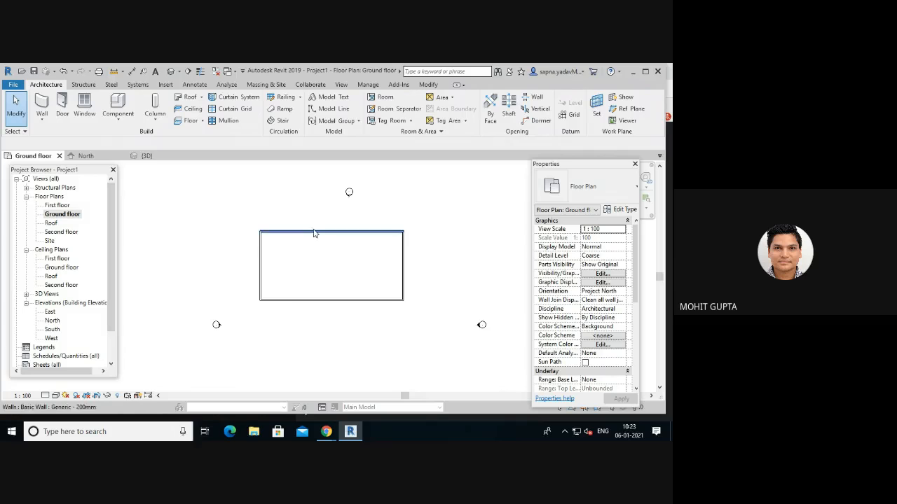
- View the wall enclosure in 3D, and examine the upper wall's extent against the levels in the North elevation
{"action": "left_click", "coordinate": [172, 72]}
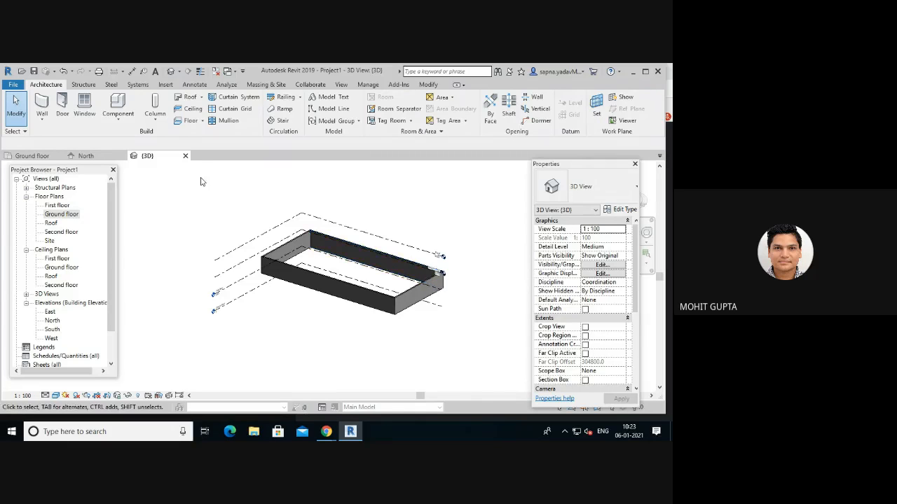
{"action": "double_click", "coordinate": [60, 214]}
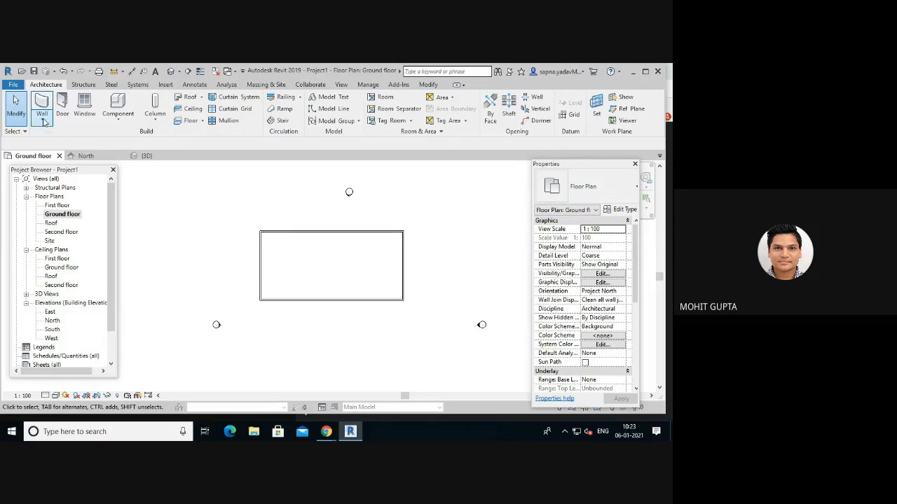
{"action": "left_click", "coordinate": [299, 234]}
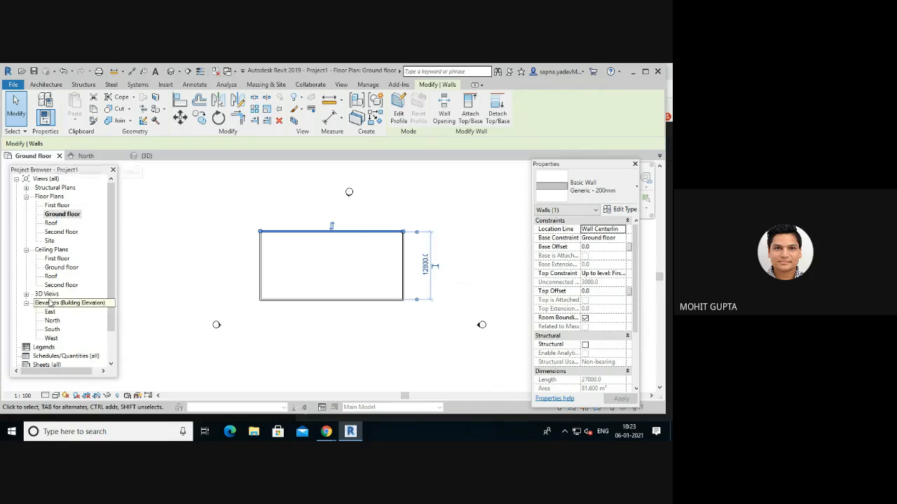
{"action": "double_click", "coordinate": [53, 323]}
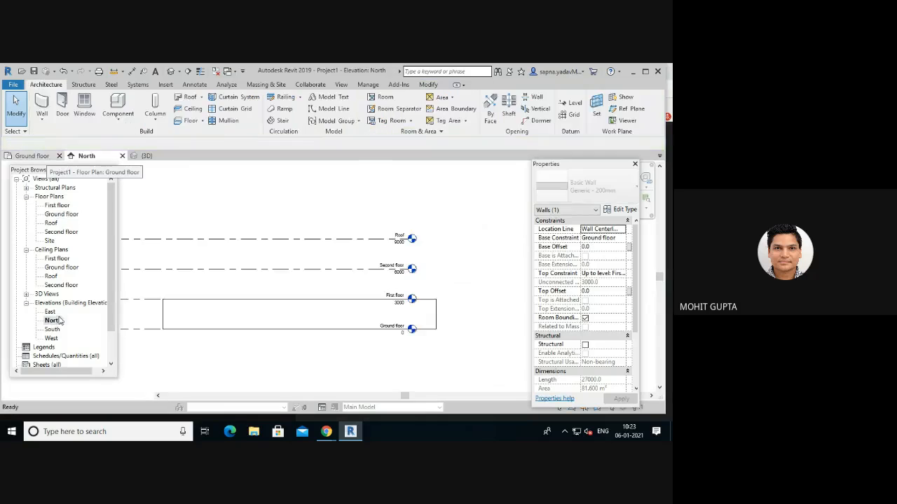
{"action": "left_click", "coordinate": [297, 362]}
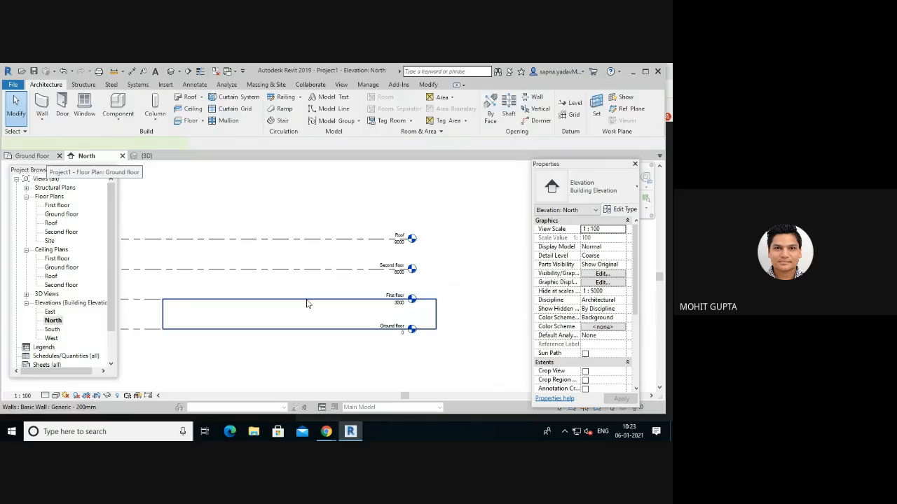
{"action": "left_click", "coordinate": [307, 306]}
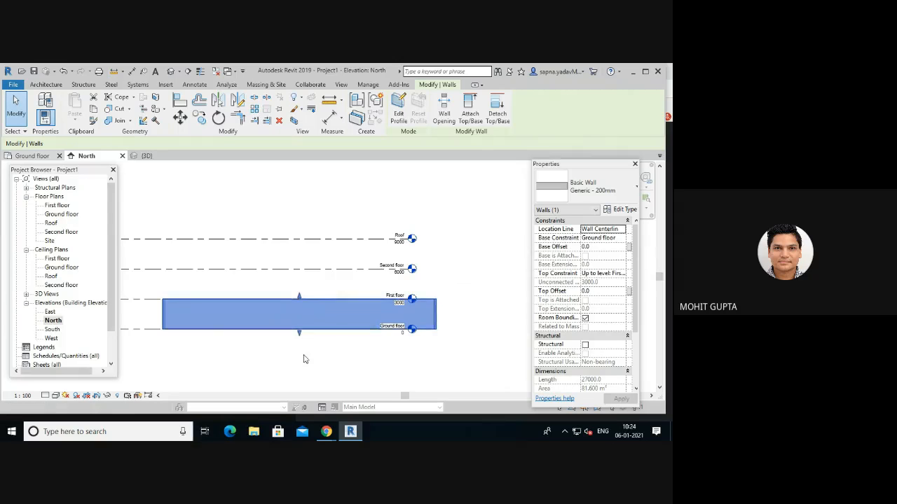
{"action": "left_click", "coordinate": [471, 344]}
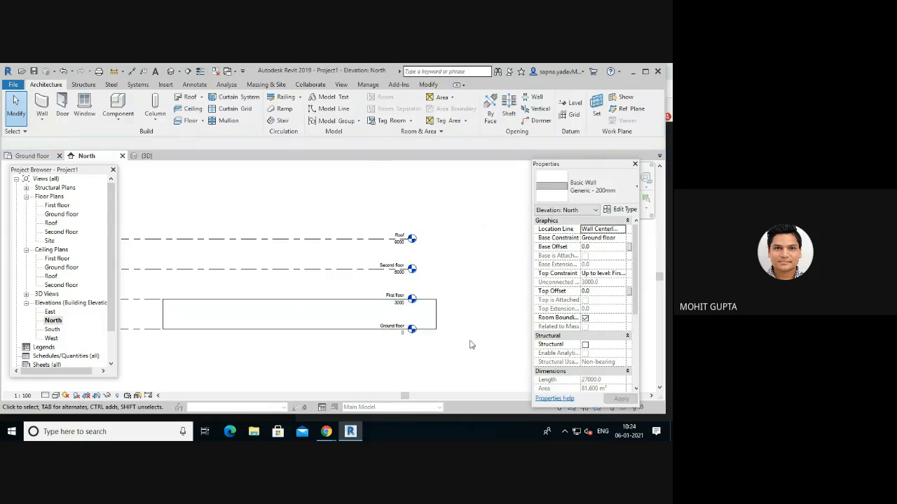
- Compare the upper wall between the Ground floor plan and the North elevation, ending in the plan with nothing selected
{"action": "double_click", "coordinate": [67, 215]}
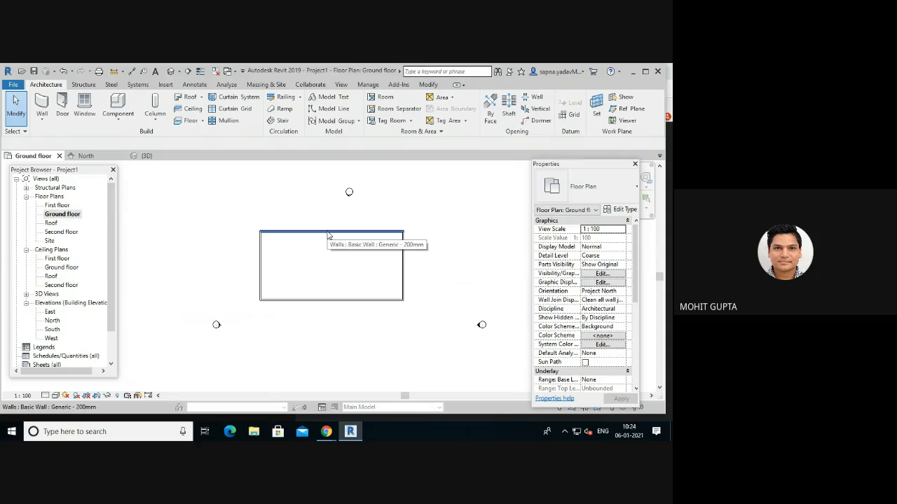
{"action": "double_click", "coordinate": [53, 320]}
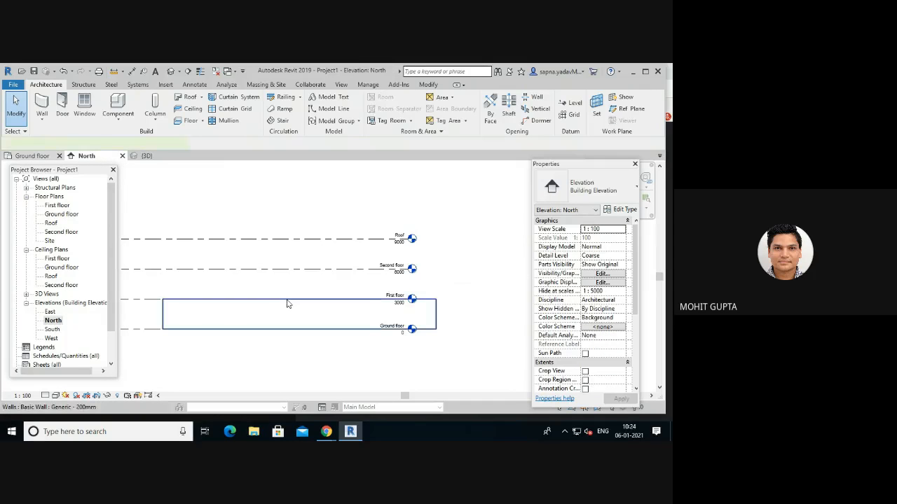
{"action": "left_click", "coordinate": [288, 303]}
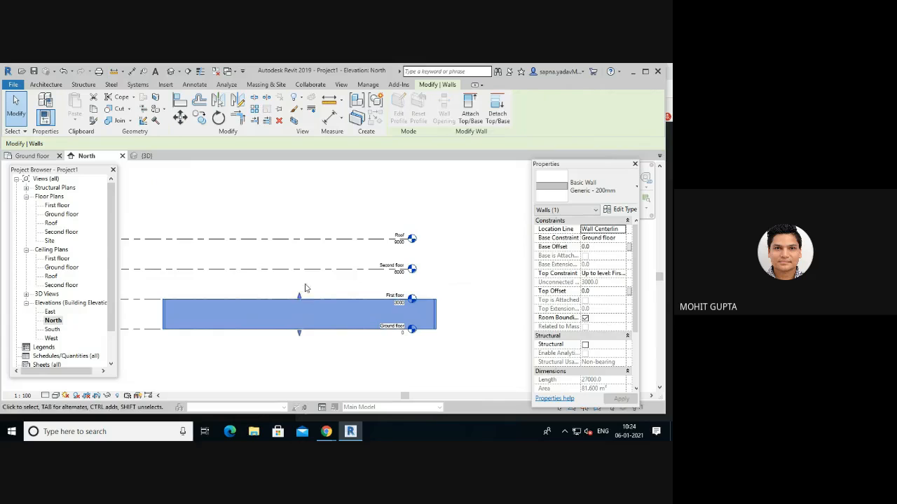
{"action": "double_click", "coordinate": [61, 215]}
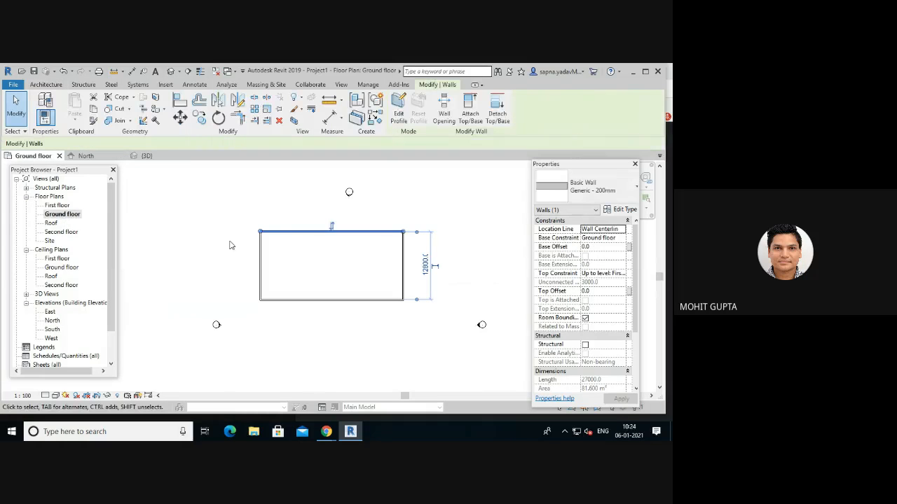
{"action": "left_click", "coordinate": [340, 328]}
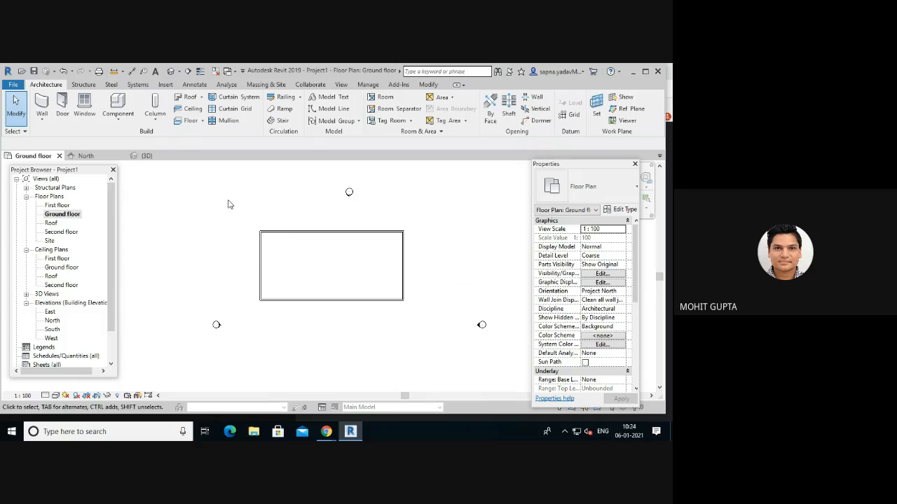
- Select all four walls together with a selection window to view their shared properties, and clear the selection
{"action": "left_click_drag", "start_coordinate": [228, 197], "coordinate": [432, 344]}
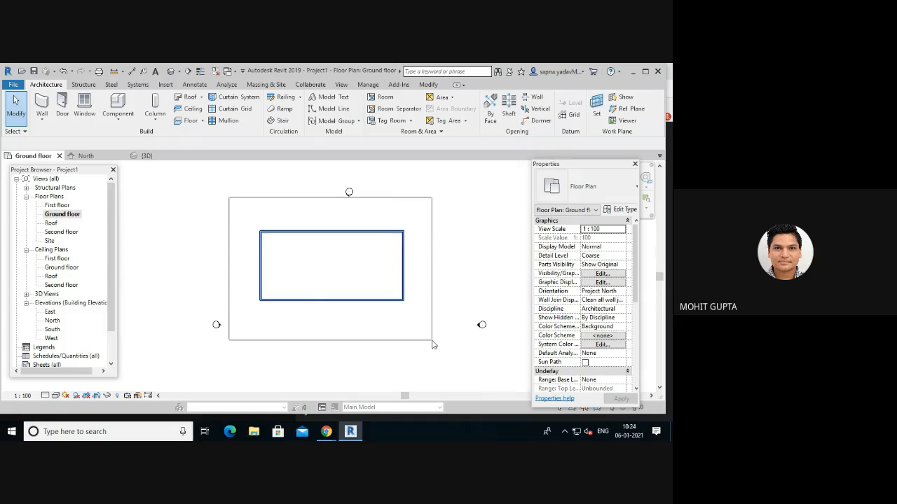
{"action": "left_click_drag", "start_coordinate": [432, 344], "coordinate": [433, 343]}
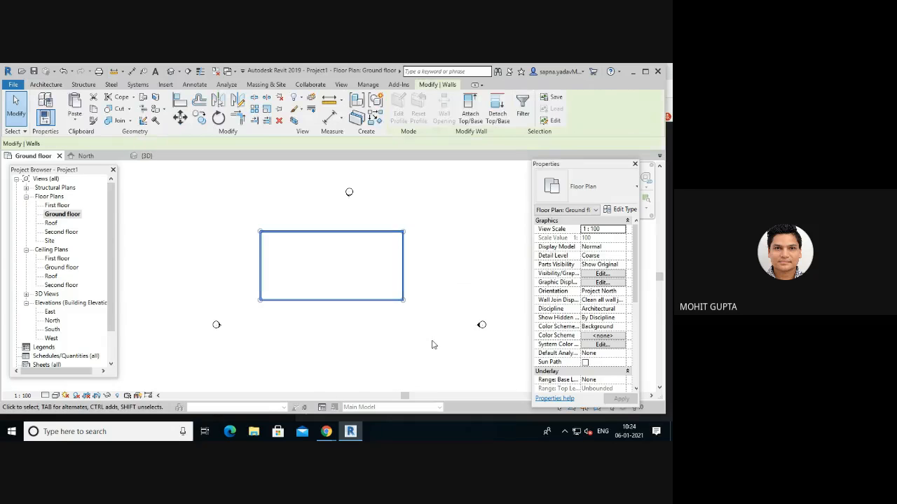
{"action": "left_click", "coordinate": [281, 271]}
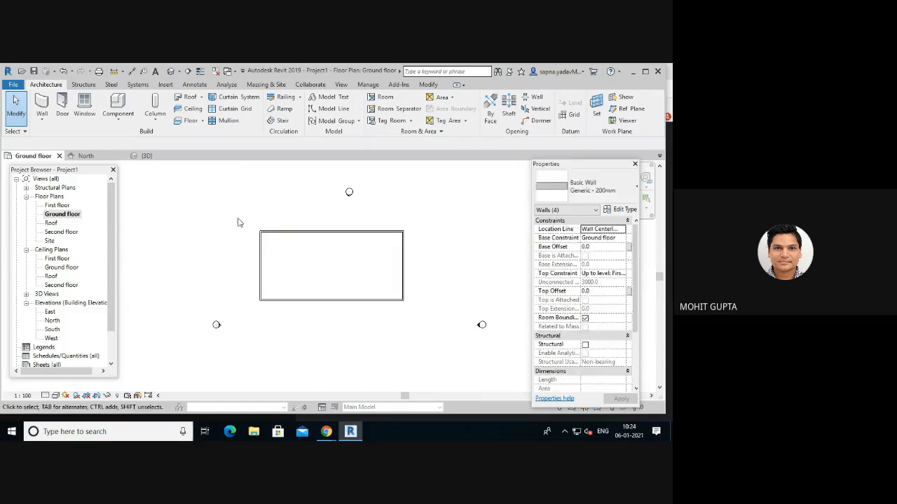
{"action": "left_click_drag", "start_coordinate": [235, 218], "coordinate": [426, 323]}
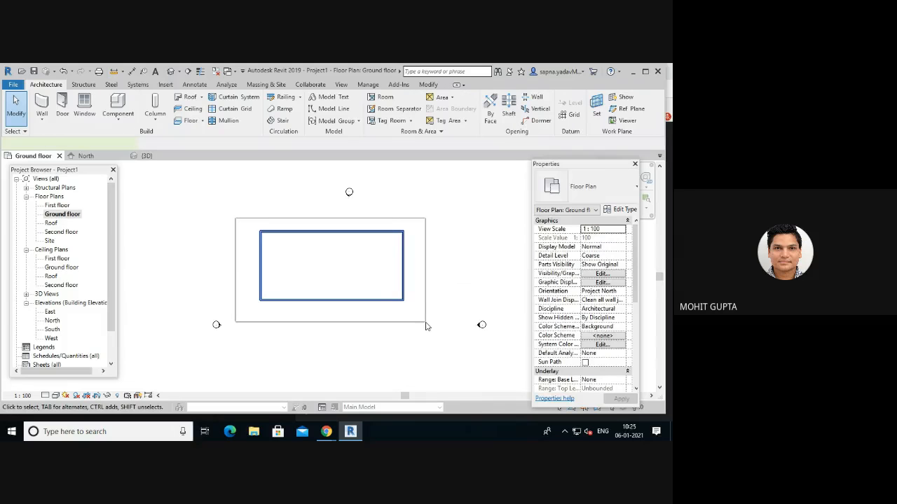
{"action": "left_click", "coordinate": [466, 232]}
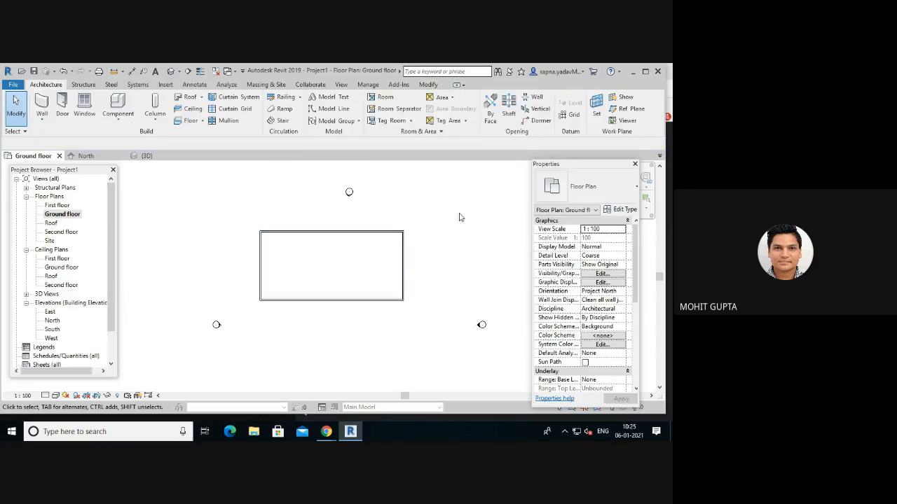
- Practise crossing and enclosing selection windows over the rectangle's walls in the Ground floor plan, clearing the selection each time
{"action": "left_click_drag", "start_coordinate": [452, 209], "coordinate": [371, 244]}
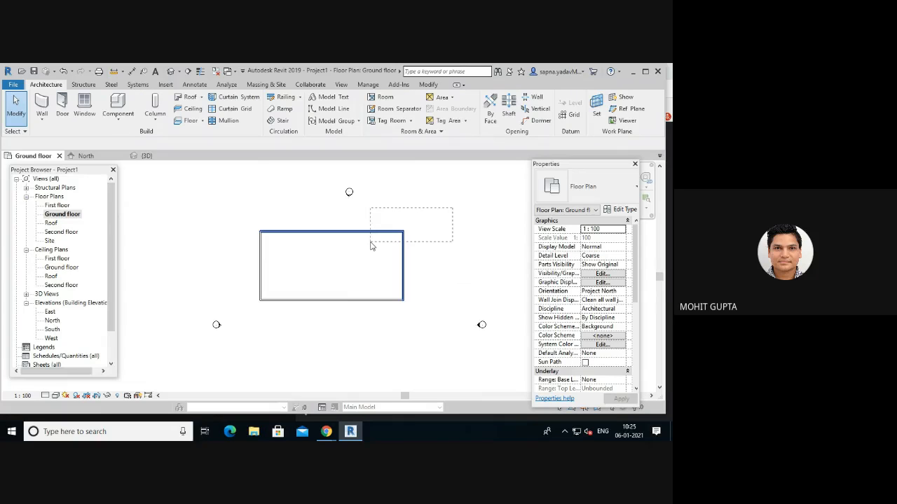
{"action": "left_click_drag", "start_coordinate": [370, 247], "coordinate": [362, 311]}
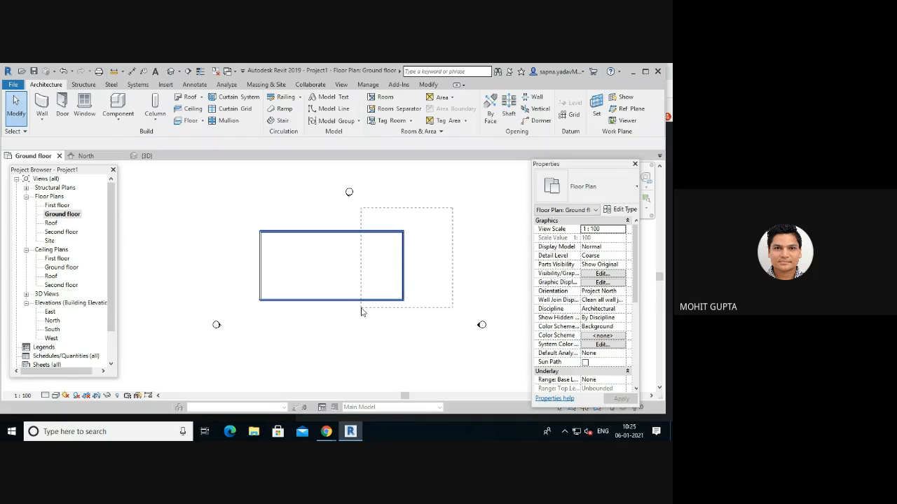
{"action": "left_click", "coordinate": [316, 332]}
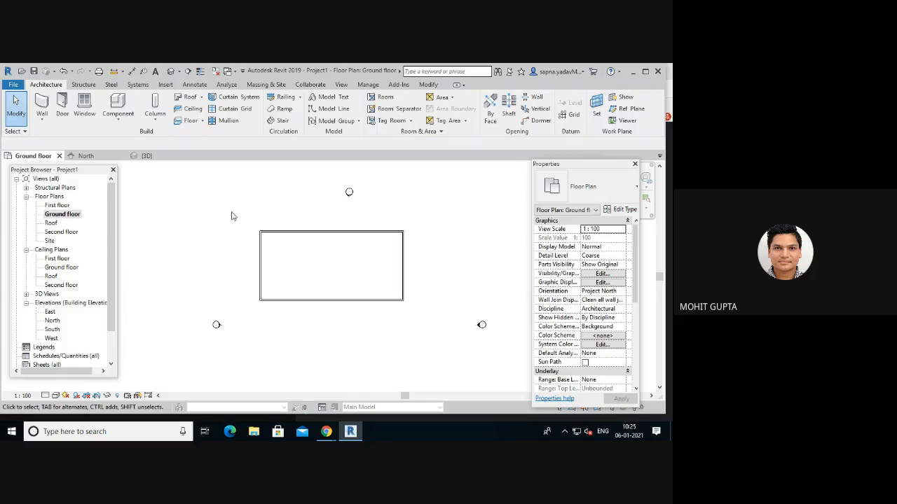
{"action": "left_click_drag", "start_coordinate": [231, 212], "coordinate": [416, 323]}
{"action": "key", "text": "Escape"}
{"action": "left_click_drag", "start_coordinate": [444, 219], "coordinate": [356, 322]}
{"action": "key", "text": "Escape"}
- Set the upper long wall's top constraint to Up to level: Second floor
{"action": "left_click", "coordinate": [337, 234]}
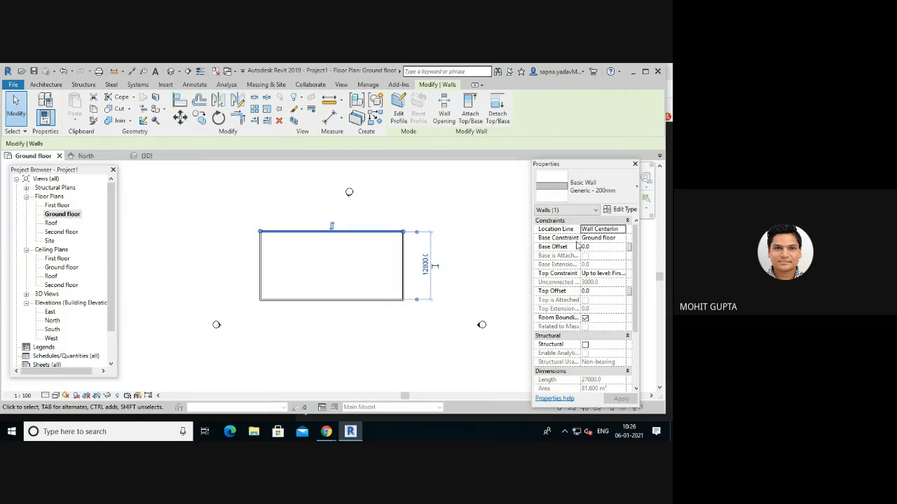
{"action": "left_click", "coordinate": [605, 274]}
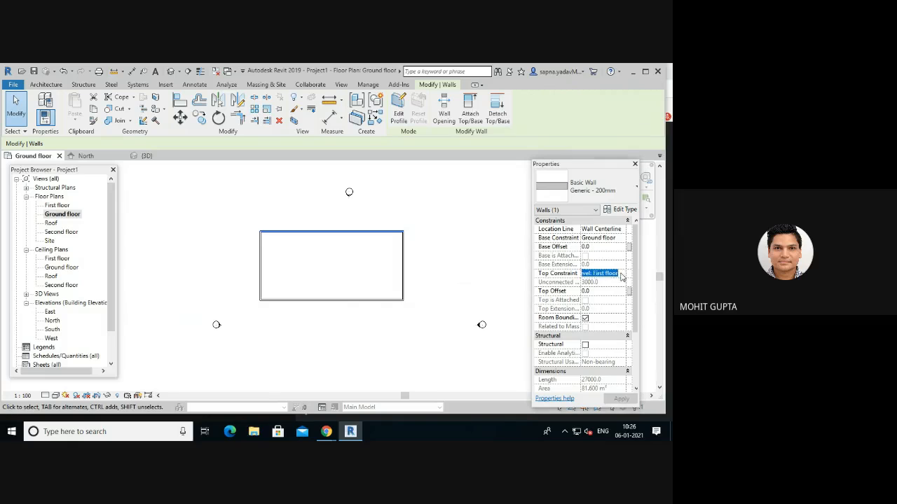
{"action": "left_click", "coordinate": [621, 274]}
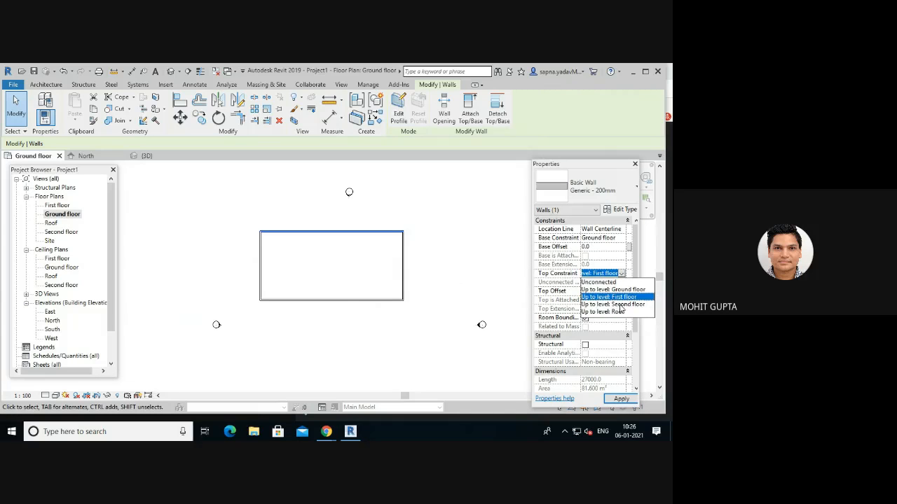
{"action": "left_click", "coordinate": [620, 307]}
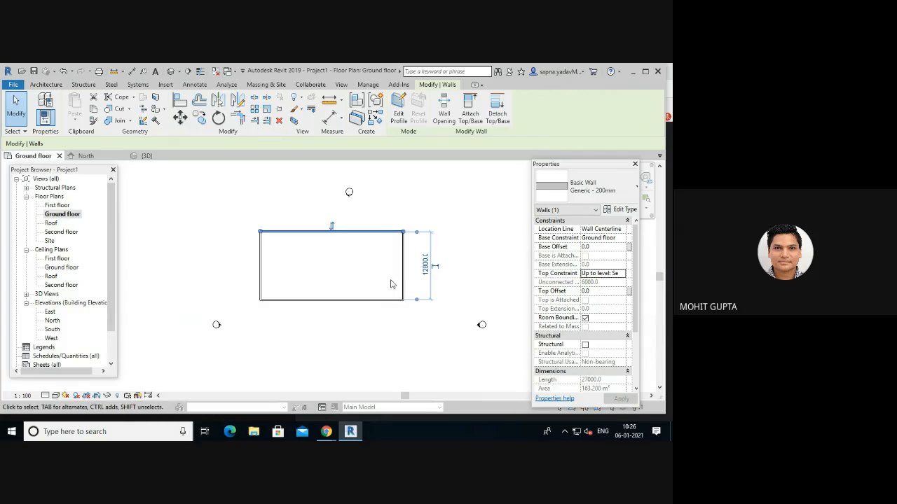
- Select all four walls together, one by one and with a selection window, to examine their shared constraints, and clear the selection
{"action": "left_click", "coordinate": [355, 301], "text": "ctrl"}
{"action": "left_click", "coordinate": [350, 300], "text": "ctrl"}
{"action": "left_click", "coordinate": [261, 272], "text": "ctrl"}
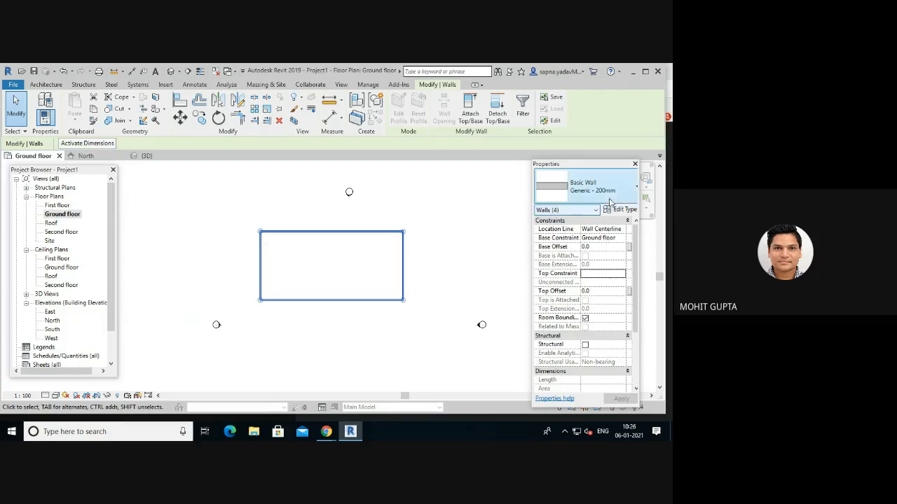
{"action": "left_click", "coordinate": [438, 249]}
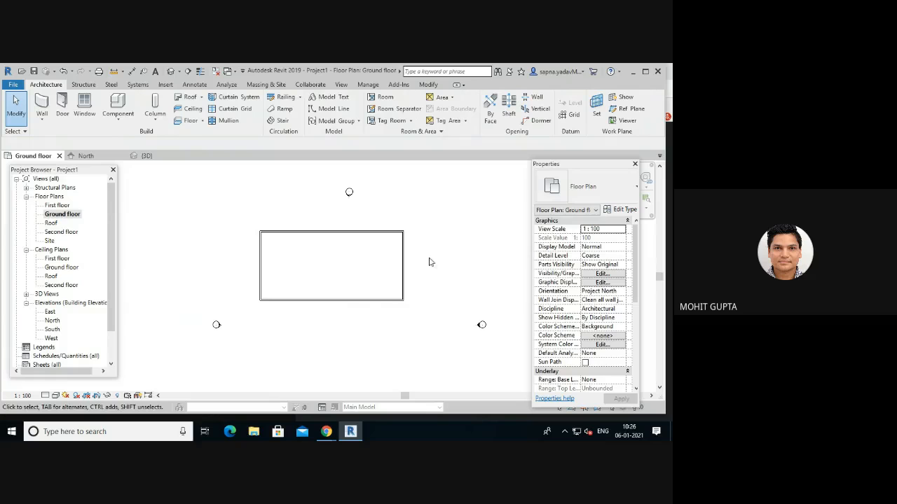
{"action": "left_click_drag", "start_coordinate": [437, 307], "coordinate": [247, 225]}
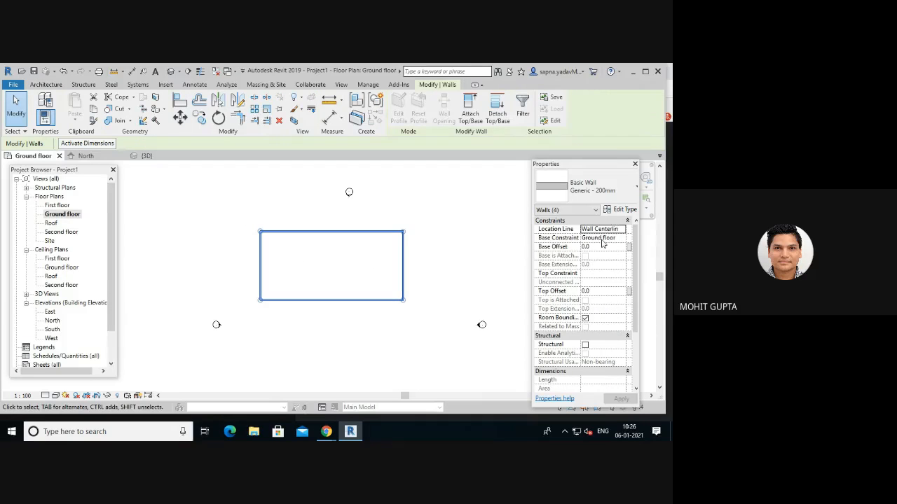
{"action": "left_click", "coordinate": [415, 204]}
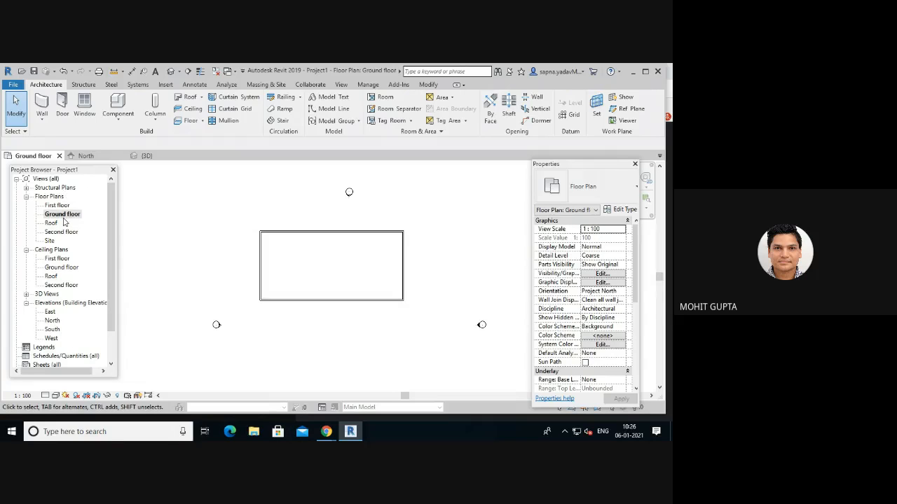
- In the North elevation, stretch the top edge of the long wall up to the Roof level and deselect it
{"action": "double_click", "coordinate": [53, 321]}
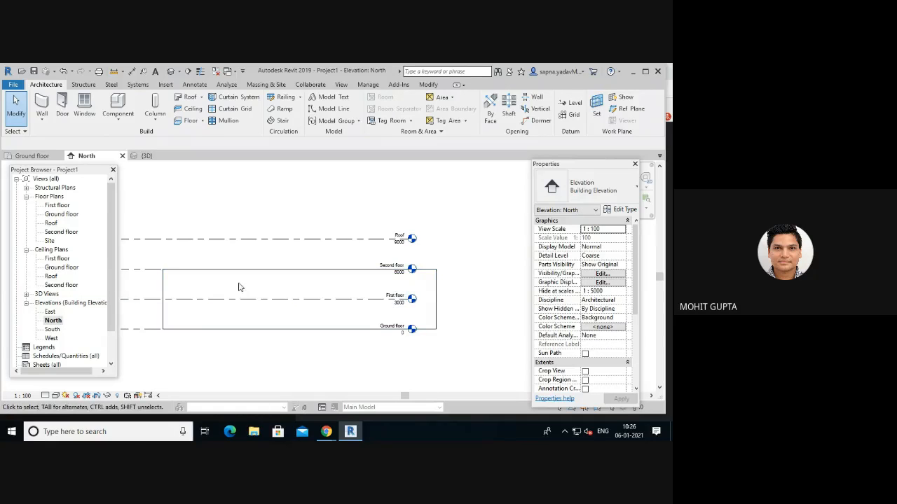
{"action": "left_click", "coordinate": [272, 274]}
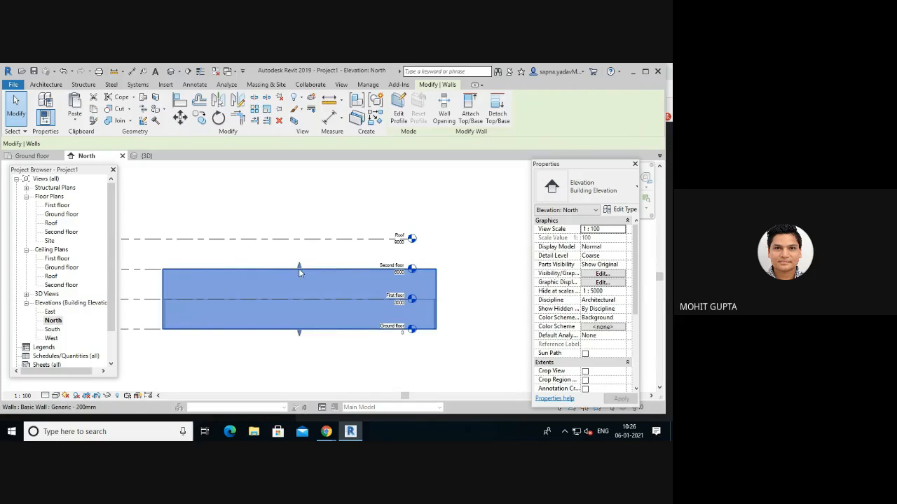
{"action": "left_click_drag", "start_coordinate": [298, 269], "coordinate": [299, 239]}
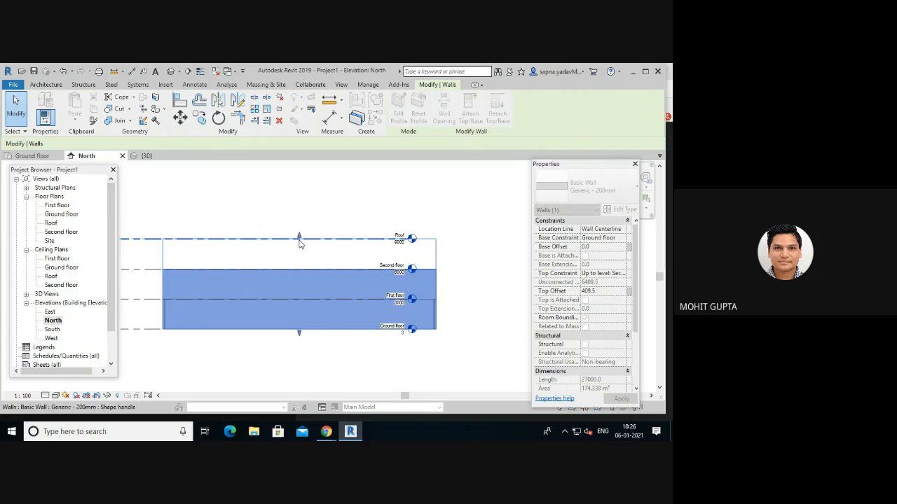
{"action": "left_click", "coordinate": [390, 374]}
- In the 3D view, stretch the short wall at the far end up to the tall long wall's height, with a 6000 top offset
{"action": "left_click", "coordinate": [171, 72]}
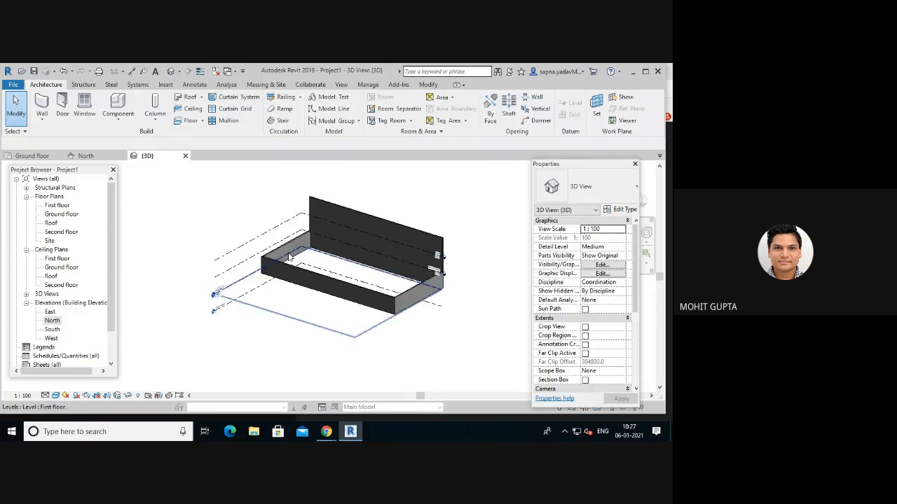
{"action": "left_click", "coordinate": [291, 247]}
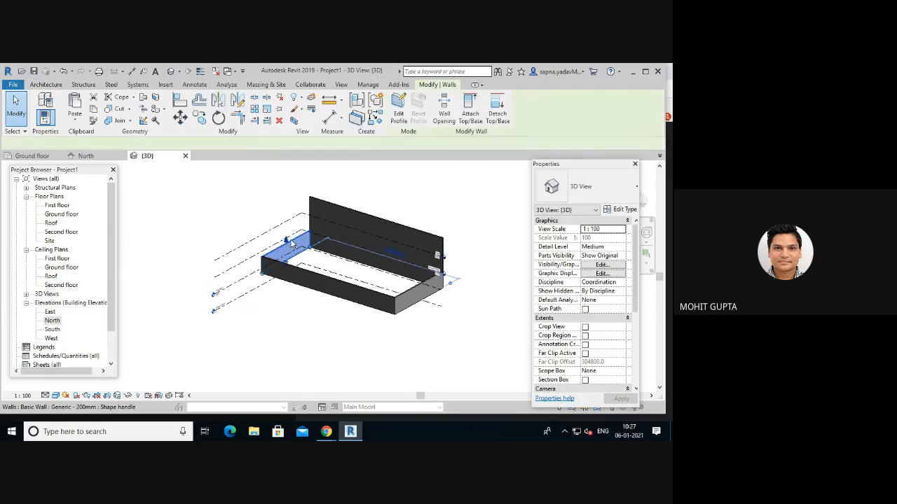
{"action": "left_click_drag", "start_coordinate": [287, 233], "coordinate": [288, 209]}
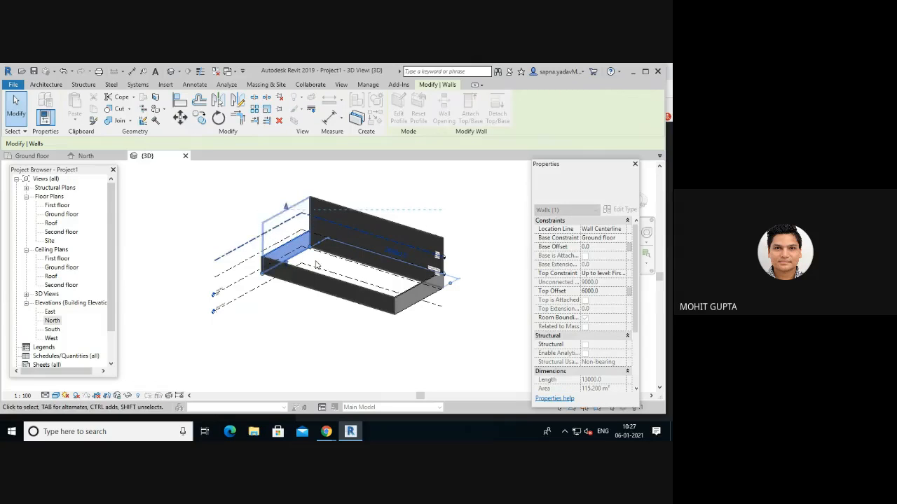
{"action": "left_click", "coordinate": [319, 326]}
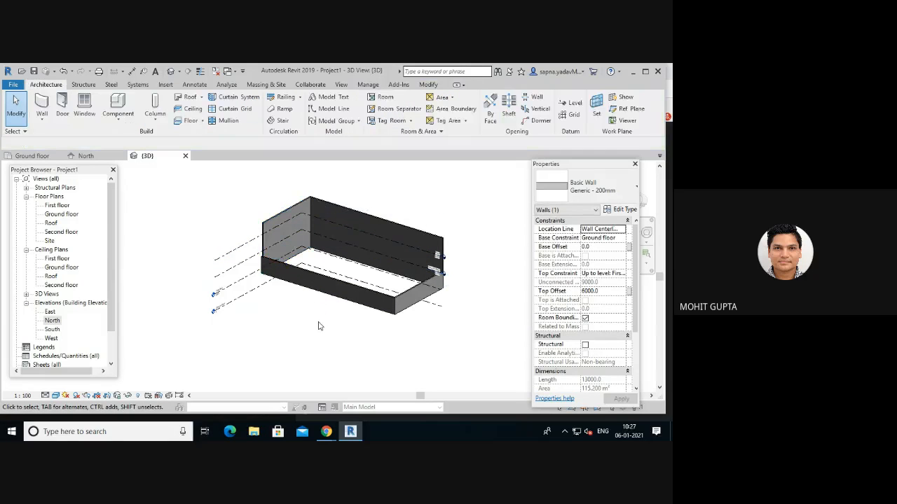
- Stretch the tops of the front long wall and the remaining short wall to match the taller walls, each with a 6000 top offset
{"action": "left_click", "coordinate": [325, 278]}
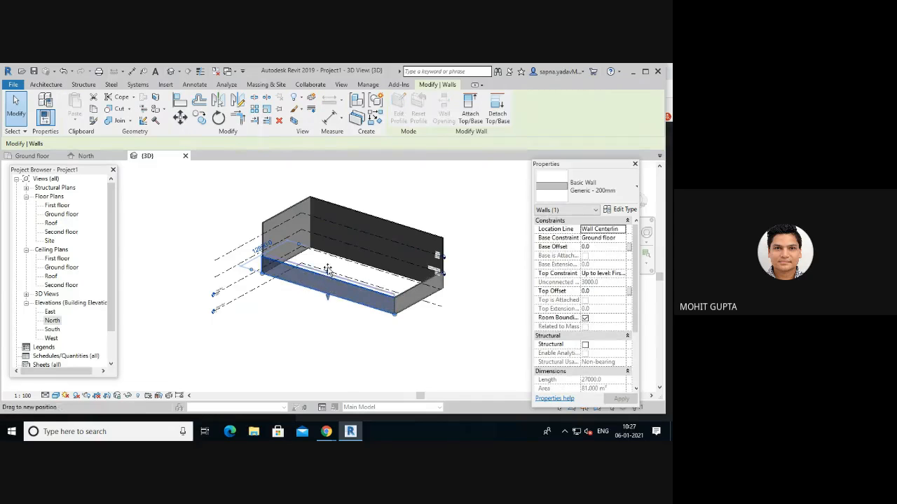
{"action": "left_click_drag", "start_coordinate": [327, 270], "coordinate": [327, 242]}
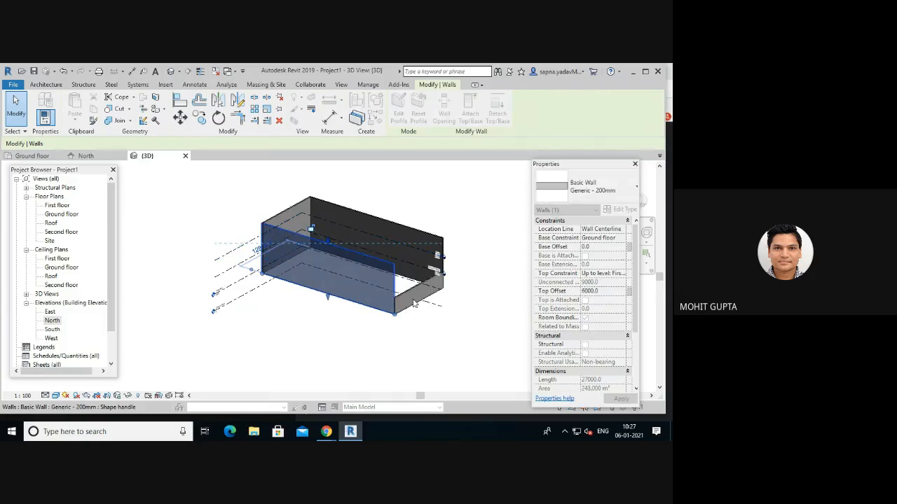
{"action": "left_click", "coordinate": [442, 348]}
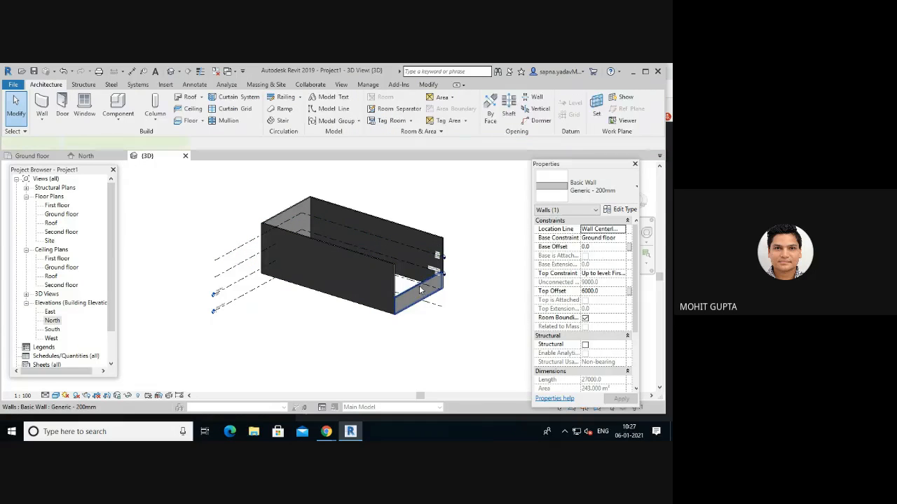
{"action": "left_click", "coordinate": [421, 289]}
{"action": "left_click_drag", "start_coordinate": [419, 280], "coordinate": [417, 252]}
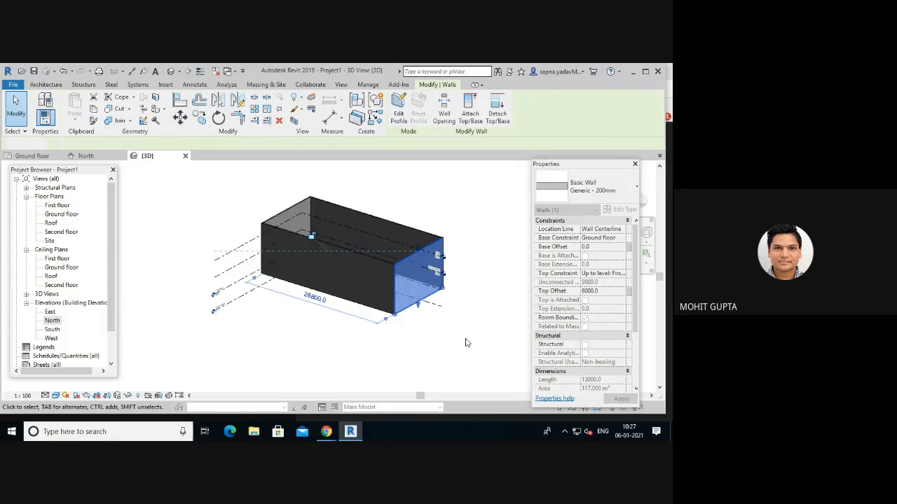
{"action": "key", "text": "Escape"}
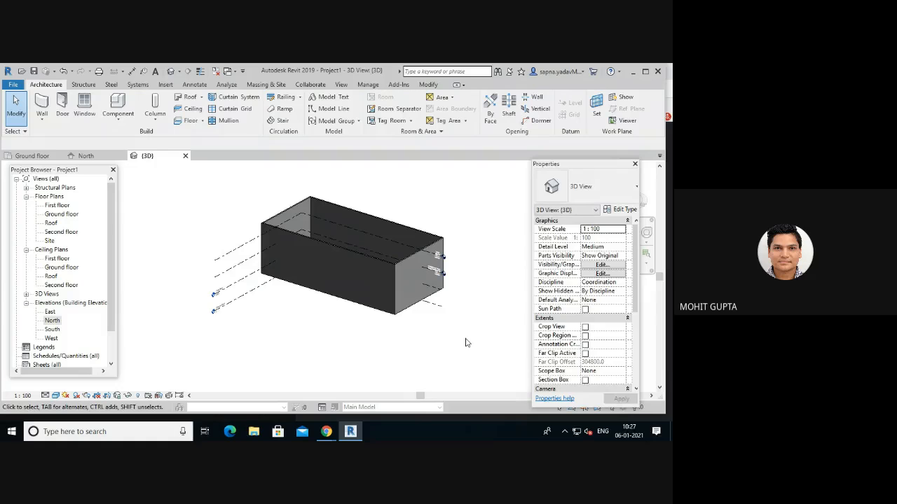
- Compare how the walls appear in the Ground floor, First floor, Roof and Second floor plans, ending in the Second floor plan
{"action": "double_click", "coordinate": [63, 215]}
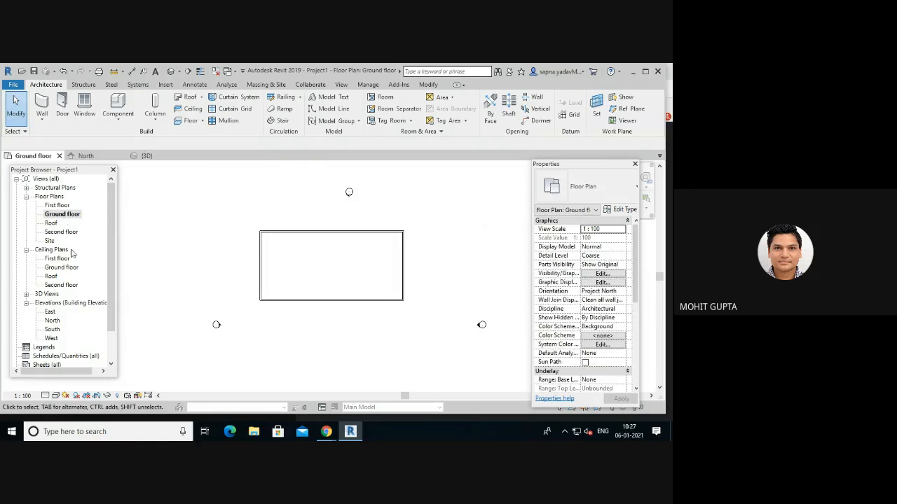
{"action": "double_click", "coordinate": [62, 205]}
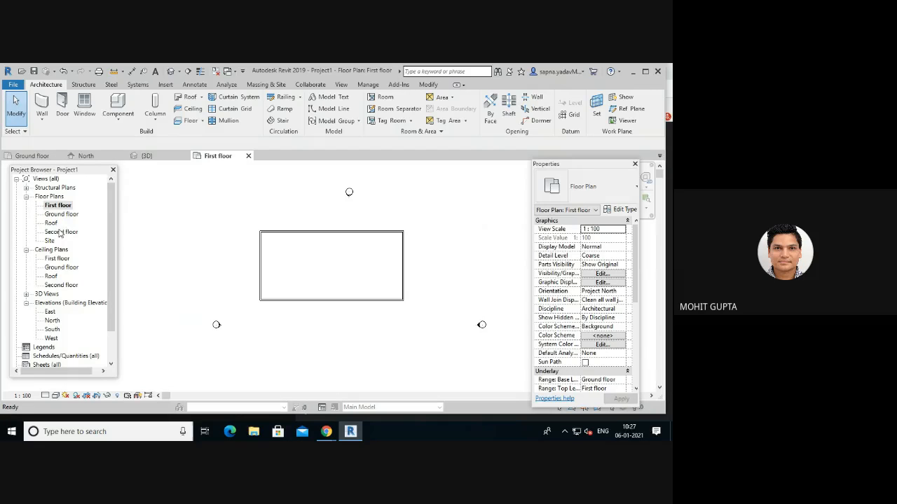
{"action": "double_click", "coordinate": [54, 224]}
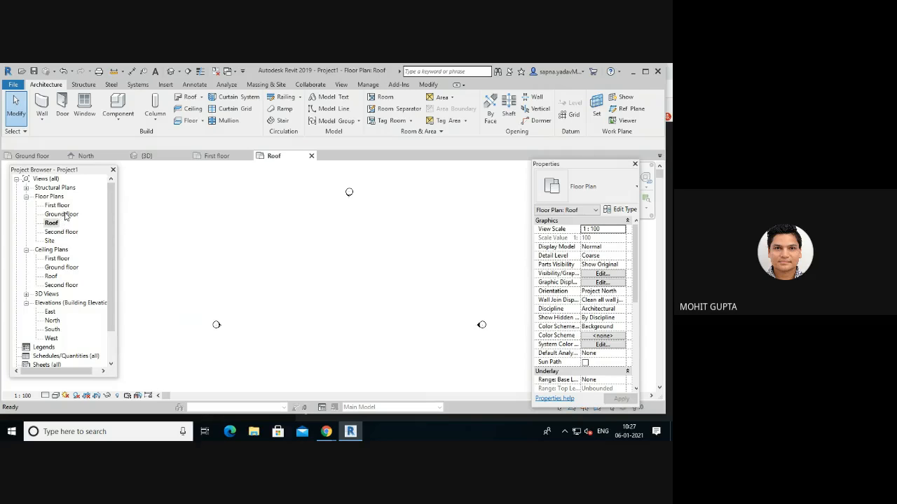
{"action": "left_click", "coordinate": [71, 234]}
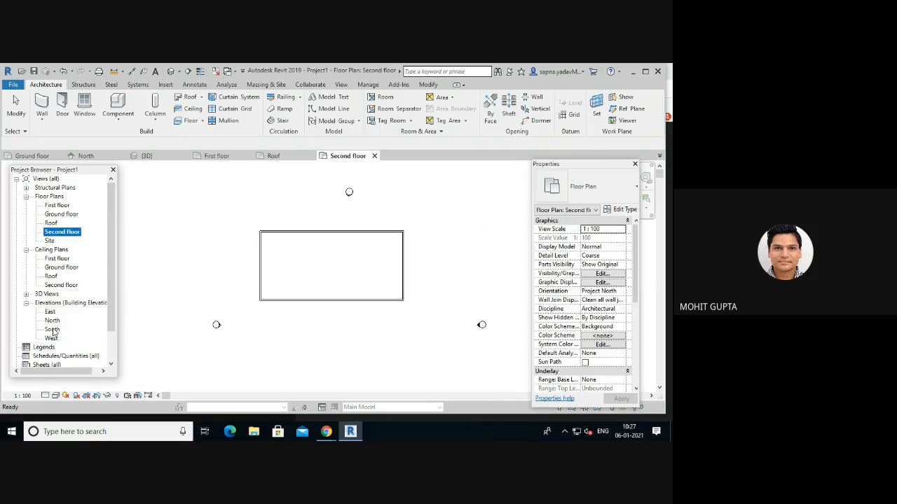
{"action": "left_click", "coordinate": [55, 225]}
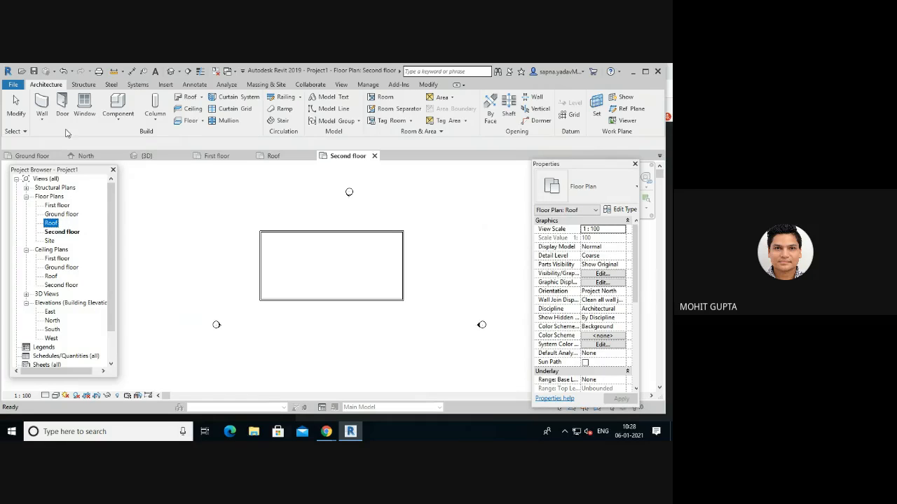
{"action": "left_click", "coordinate": [436, 325]}
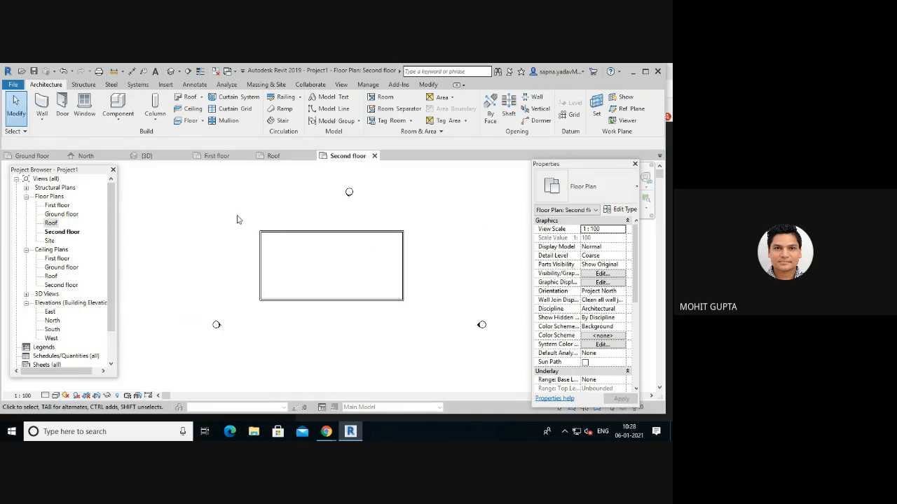
- Delete all four walls from the Second floor plan, leaving the elevation markers in place and nothing selected
{"action": "left_click_drag", "start_coordinate": [240, 213], "coordinate": [432, 350]}
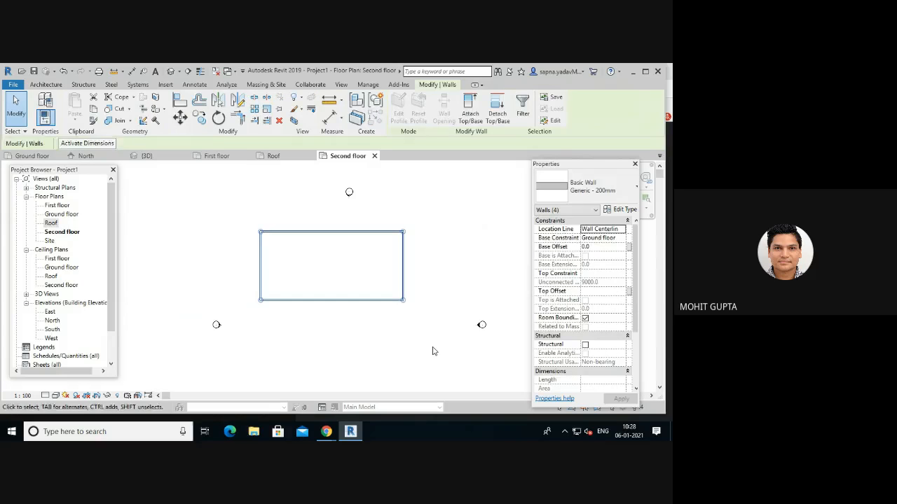
{"action": "key", "text": "Delete"}
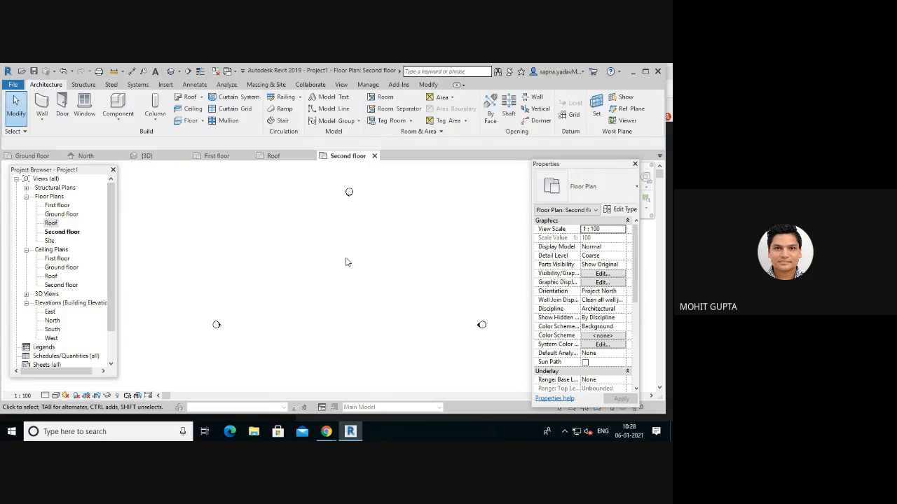
{"action": "left_click_drag", "start_coordinate": [283, 183], "coordinate": [391, 232]}
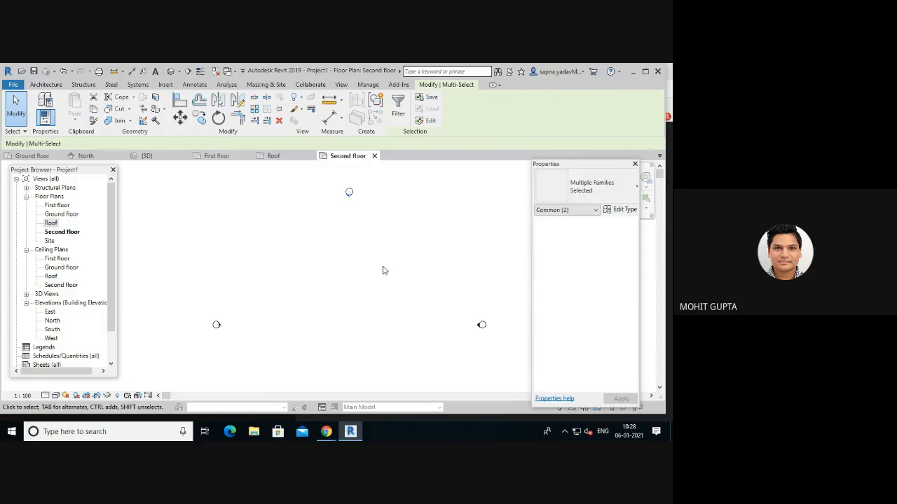
{"action": "key", "text": "Escape"}
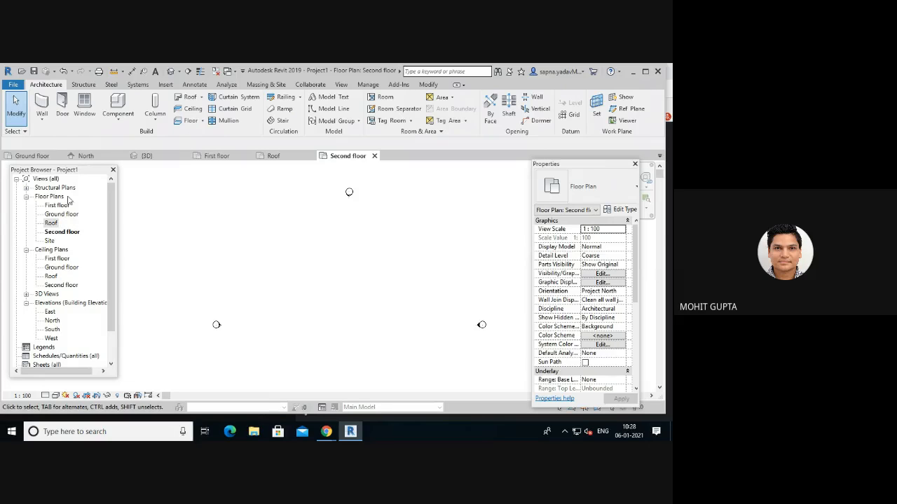
- Set up a wall on the second floor plan with its height up to Roof and type Generic - 300mm
{"action": "left_click", "coordinate": [42, 117]}
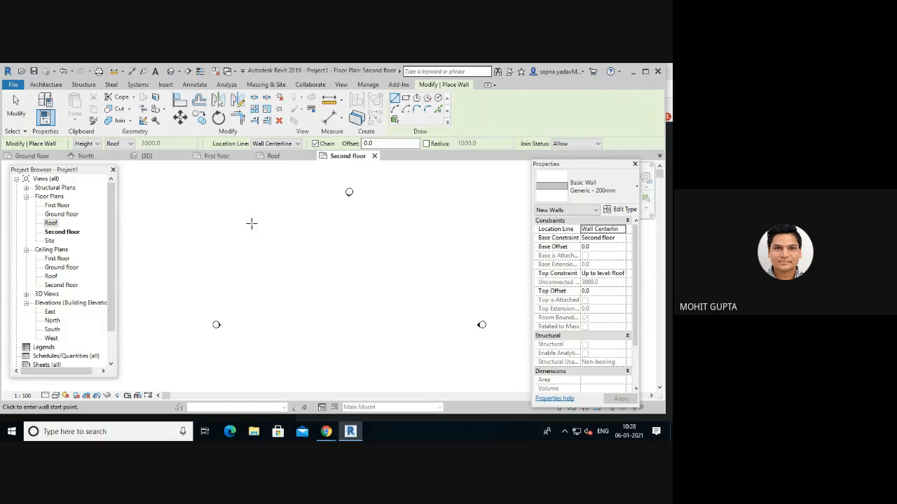
{"action": "left_click", "coordinate": [128, 145]}
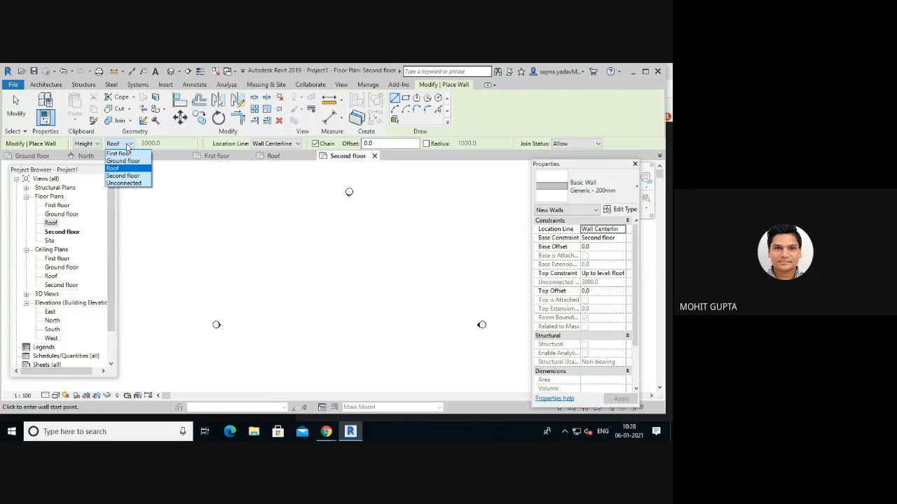
{"action": "left_click", "coordinate": [122, 170]}
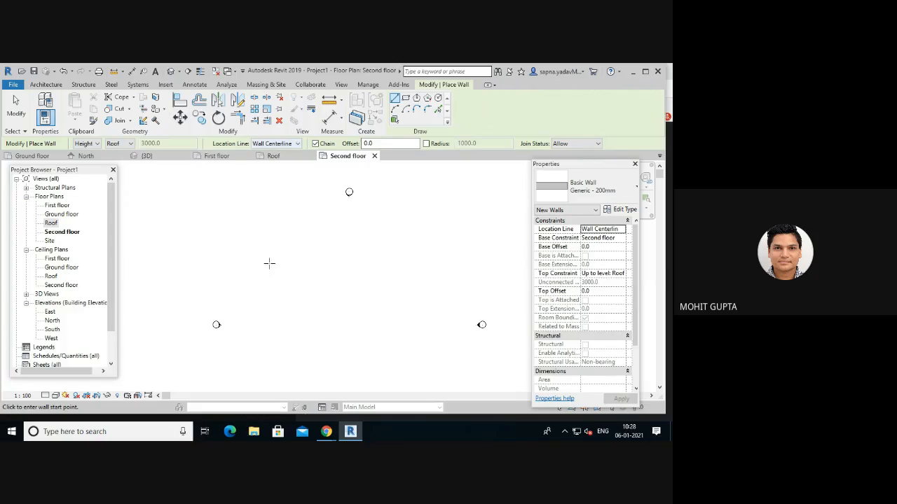
{"action": "left_click", "coordinate": [636, 189]}
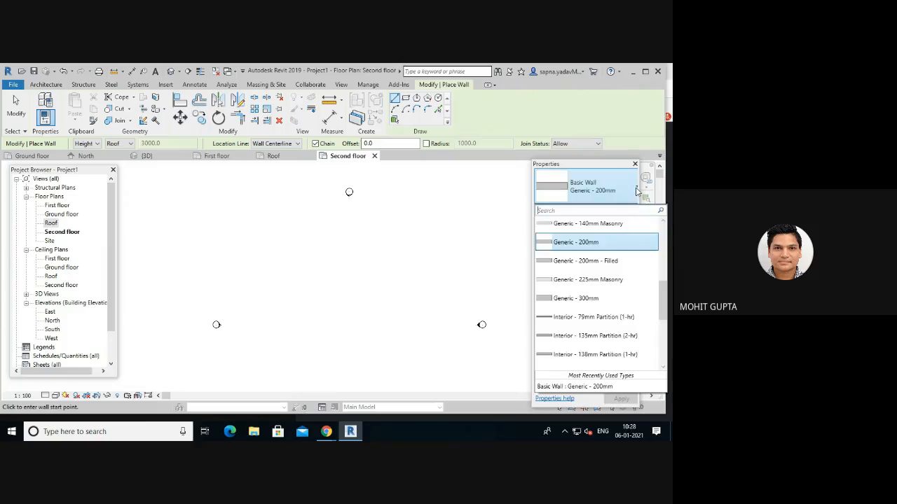
{"action": "left_click", "coordinate": [571, 298]}
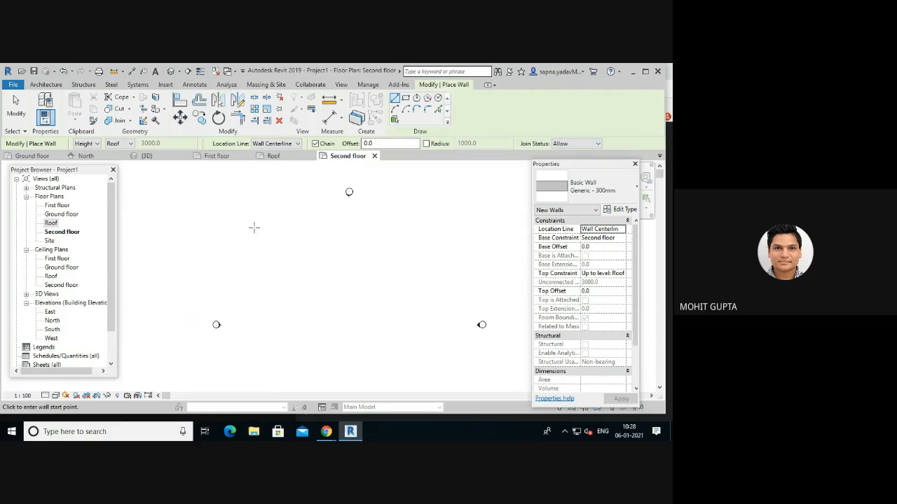
- Draw a closed L-shaped wall outline about 31000 mm wide and 20000 mm deep, with an about 12000 mm wide notch at its lower-right corner
{"action": "left_click", "coordinate": [253, 227]}
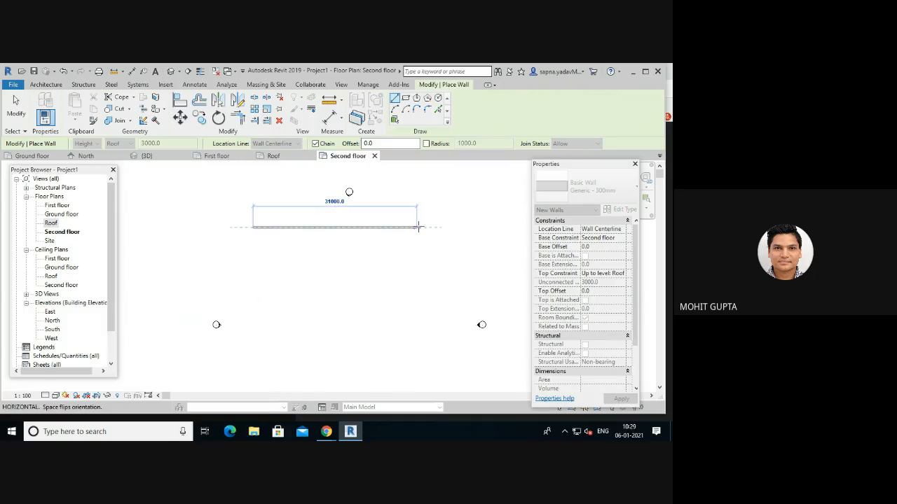
{"action": "left_click", "coordinate": [418, 227]}
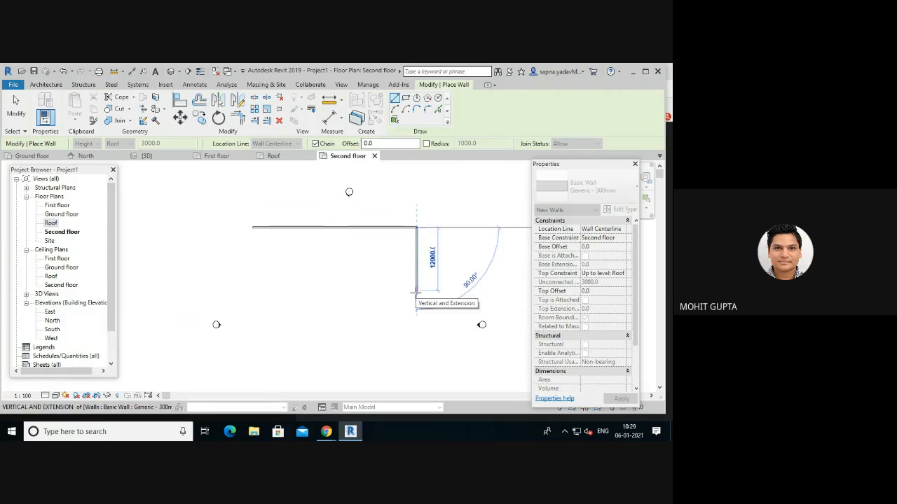
{"action": "left_click", "coordinate": [416, 291]}
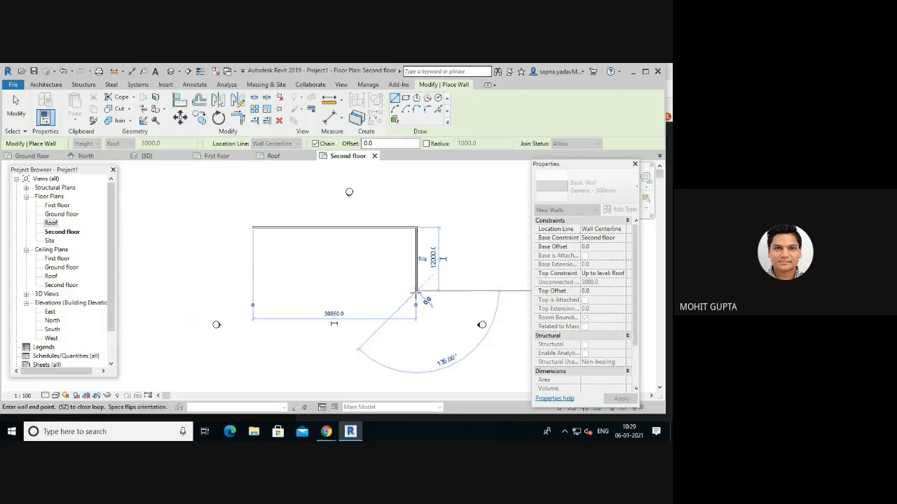
{"action": "left_click", "coordinate": [353, 290]}
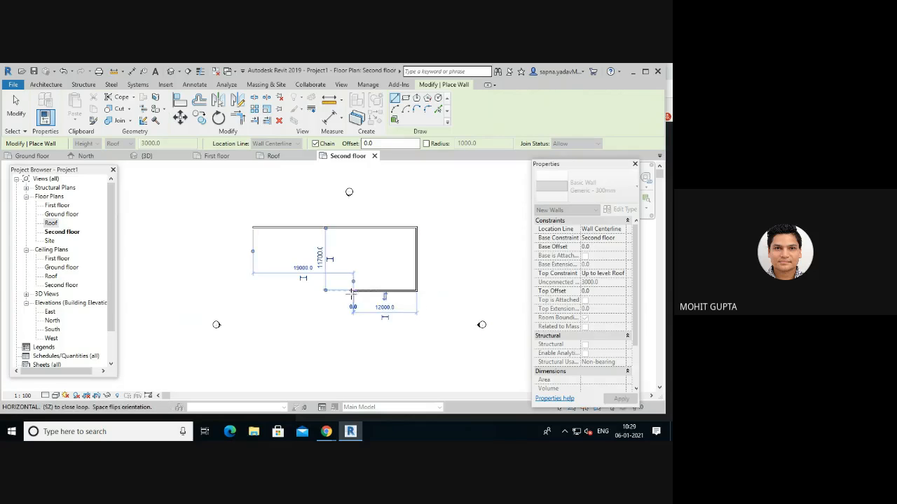
{"action": "left_click", "coordinate": [353, 333]}
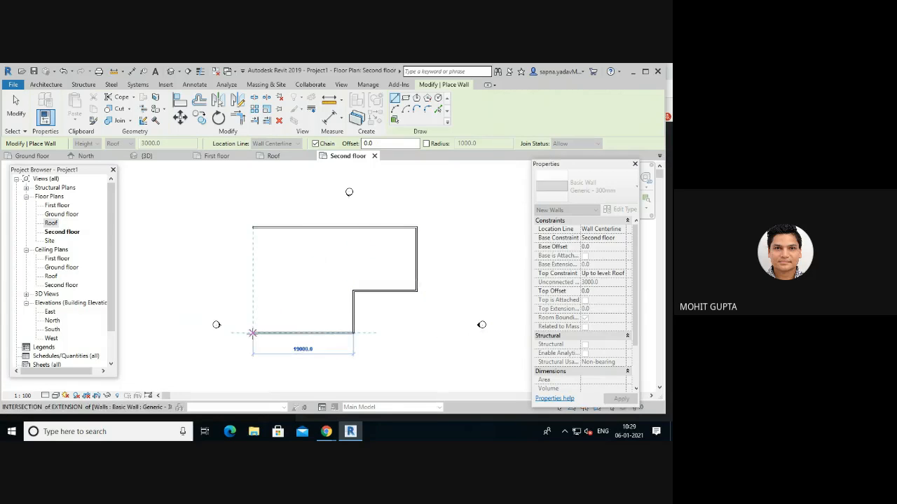
{"action": "left_click", "coordinate": [253, 228]}
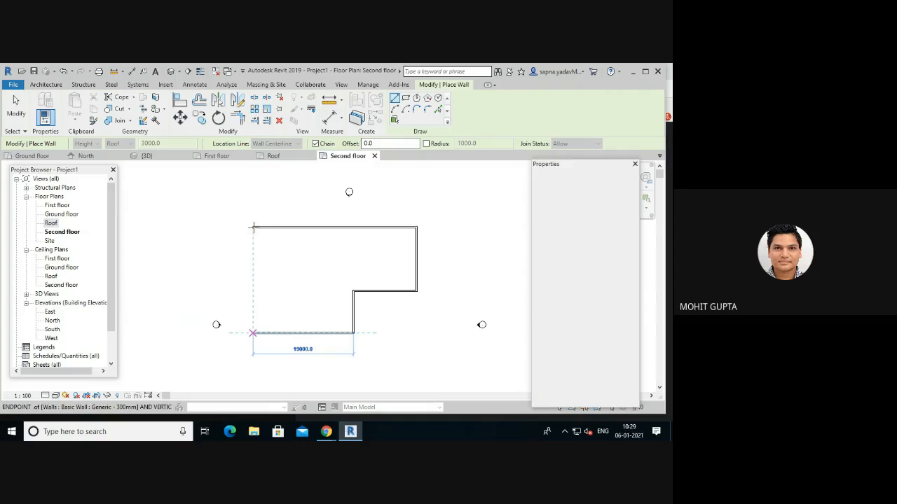
{"action": "left_click", "coordinate": [253, 228]}
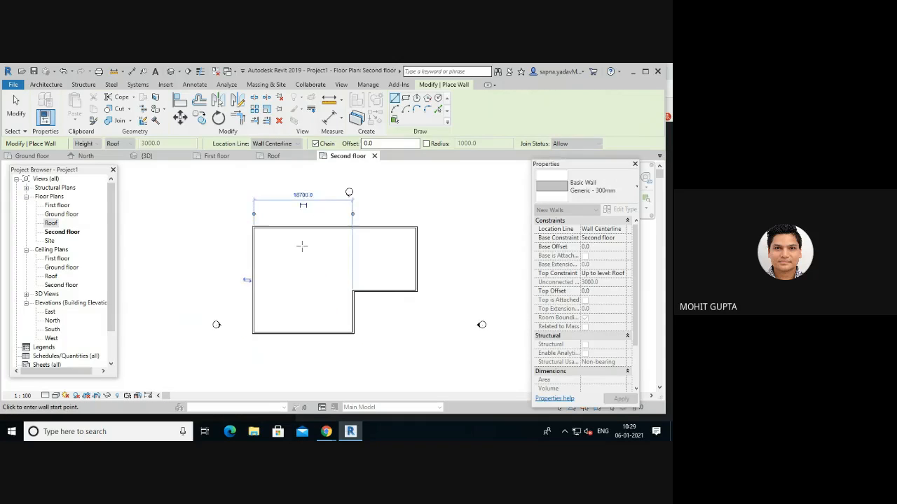
{"action": "key", "text": "Escape"}
{"action": "key", "text": "Escape"}
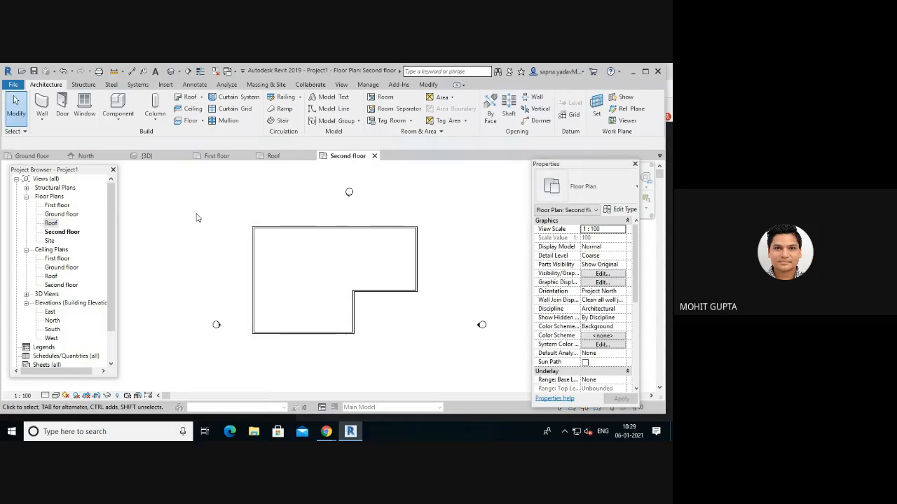
- Inspect the temporary dimensions and properties of the outline's upper horizontal wall and left vertical wall
{"action": "scroll", "coordinate": [262, 210], "scroll_direction": "up", "scroll_amount": 2}
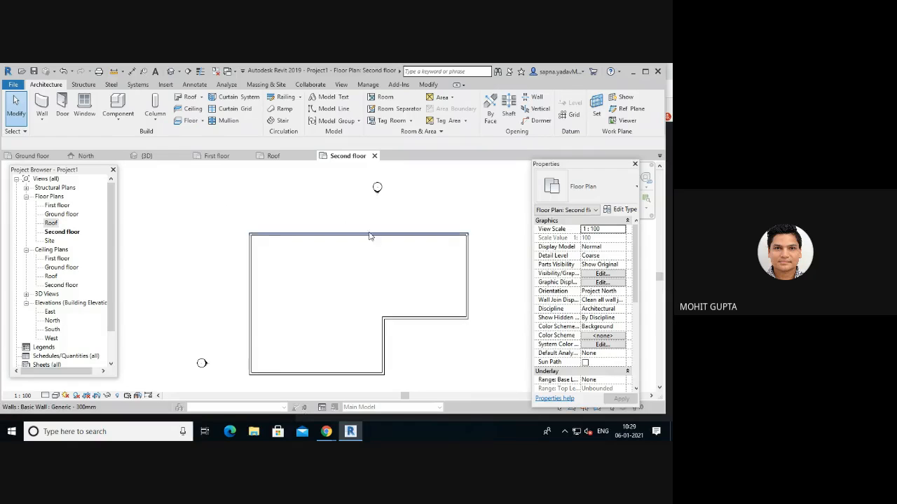
{"action": "scroll", "coordinate": [370, 236], "scroll_direction": "up", "scroll_amount": 2}
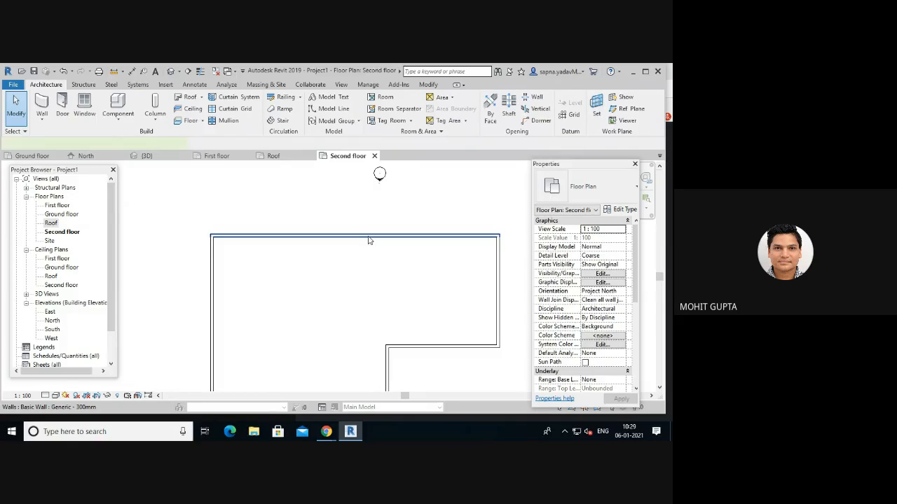
{"action": "left_click", "coordinate": [370, 240]}
{"action": "scroll", "coordinate": [449, 219], "scroll_direction": "up", "scroll_amount": 1}
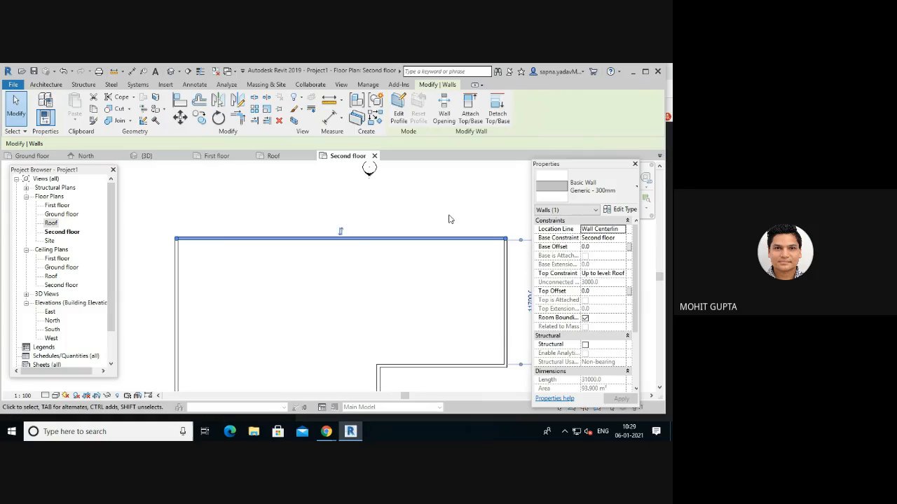
{"action": "scroll", "coordinate": [466, 216], "scroll_direction": "down", "scroll_amount": 1}
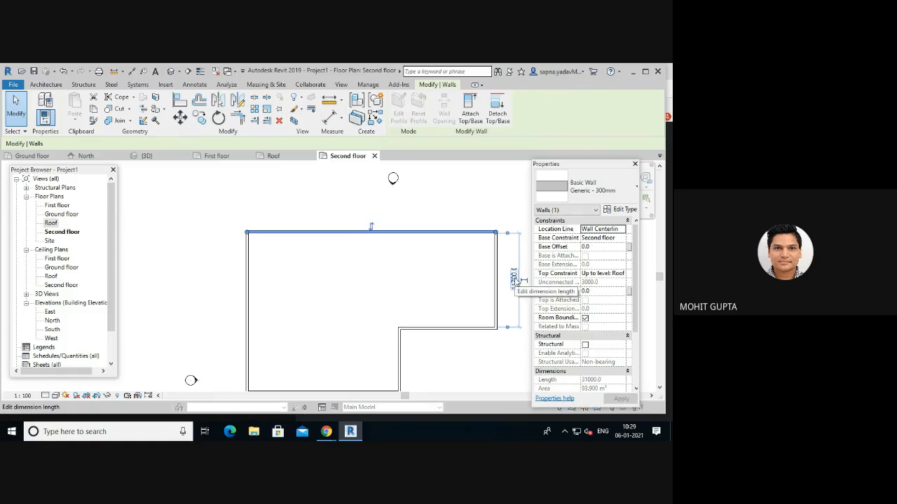
{"action": "left_click", "coordinate": [492, 358]}
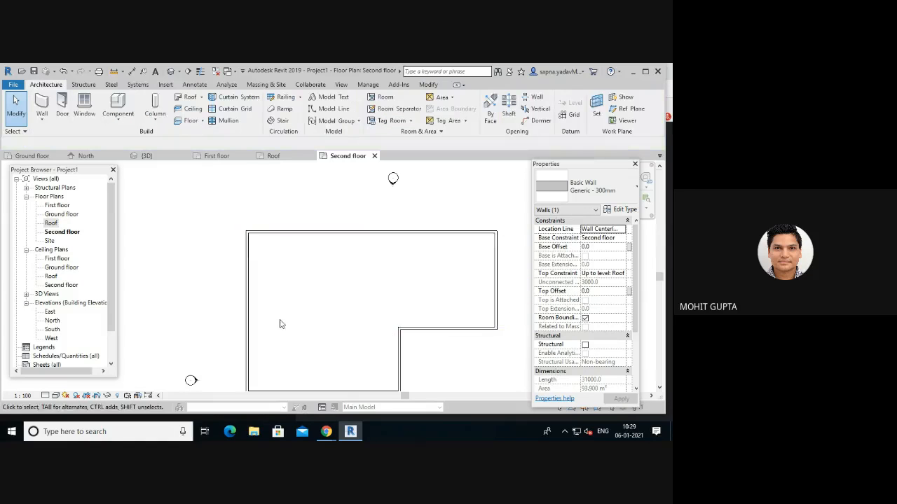
{"action": "left_click", "coordinate": [247, 324]}
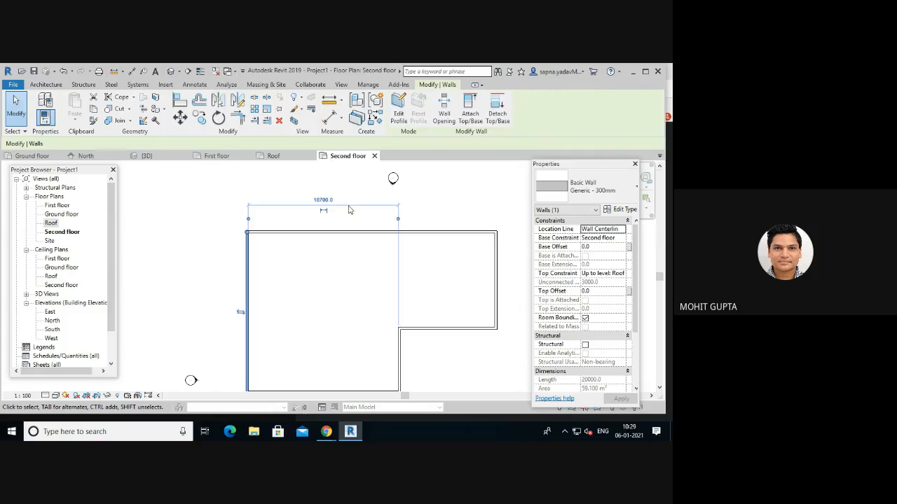
{"action": "left_click", "coordinate": [464, 211]}
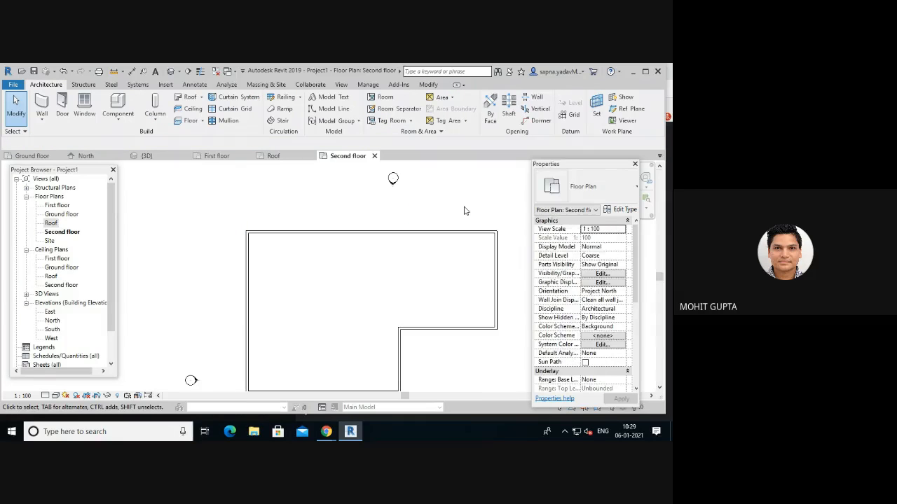
{"action": "scroll", "coordinate": [464, 210], "scroll_direction": "down", "scroll_amount": 2}
{"action": "scroll", "coordinate": [508, 282], "scroll_direction": "down", "scroll_amount": 1}
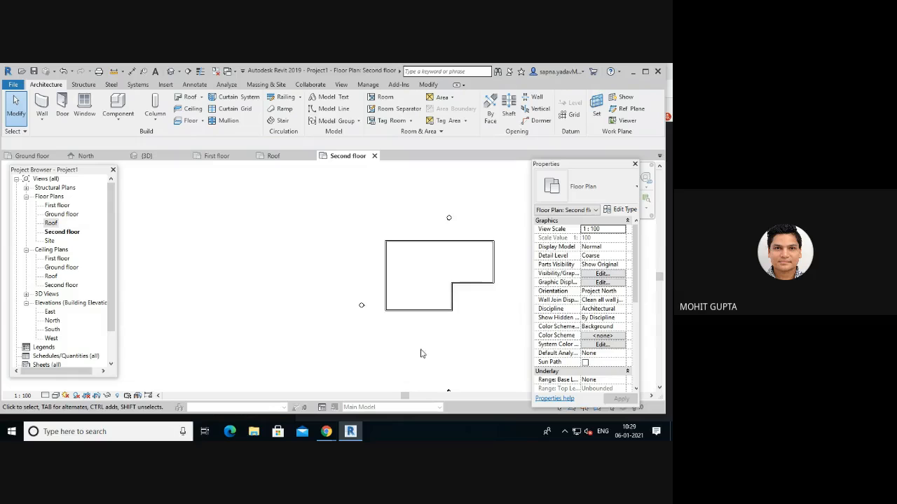
{"action": "left_click_drag", "start_coordinate": [405, 397], "coordinate": [417, 398]}
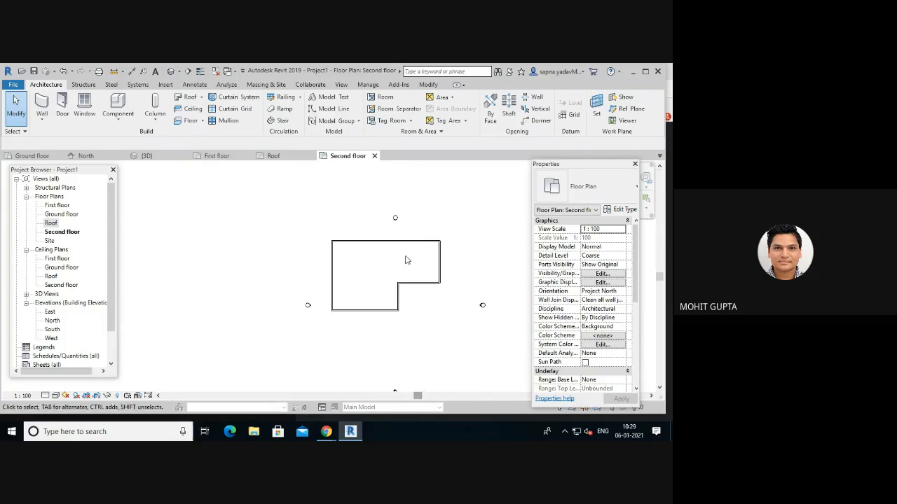
{"action": "scroll", "coordinate": [407, 241], "scroll_direction": "up", "scroll_amount": 1}
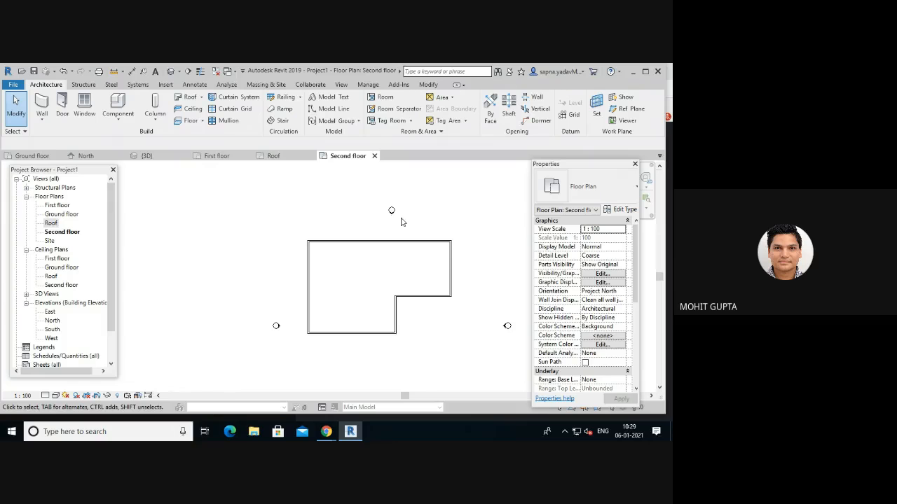
{"action": "left_click", "coordinate": [343, 243]}
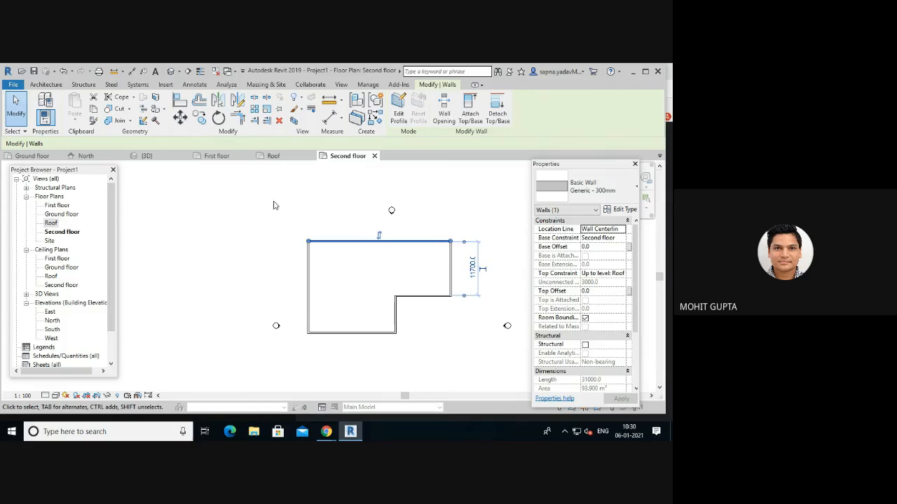
{"action": "left_click", "coordinate": [464, 342]}
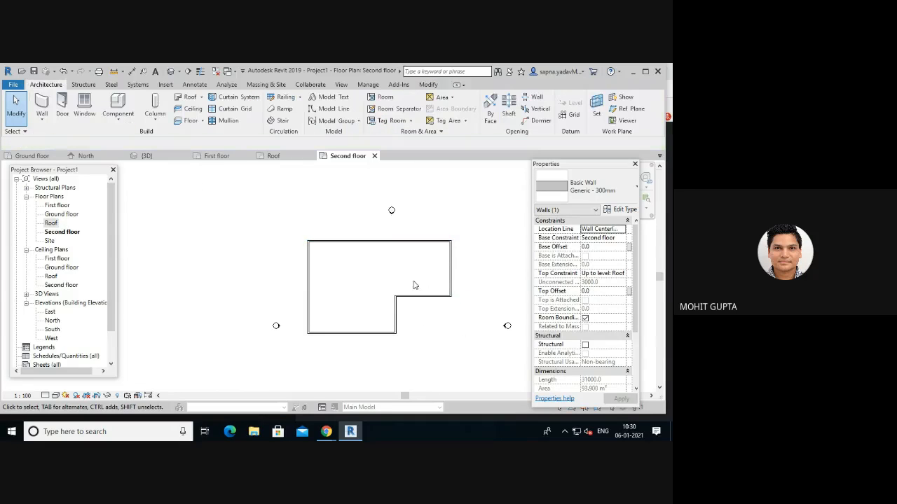
- Set the location line for new architectural walls to Finish Face: Exterior
{"action": "left_click", "coordinate": [42, 119]}
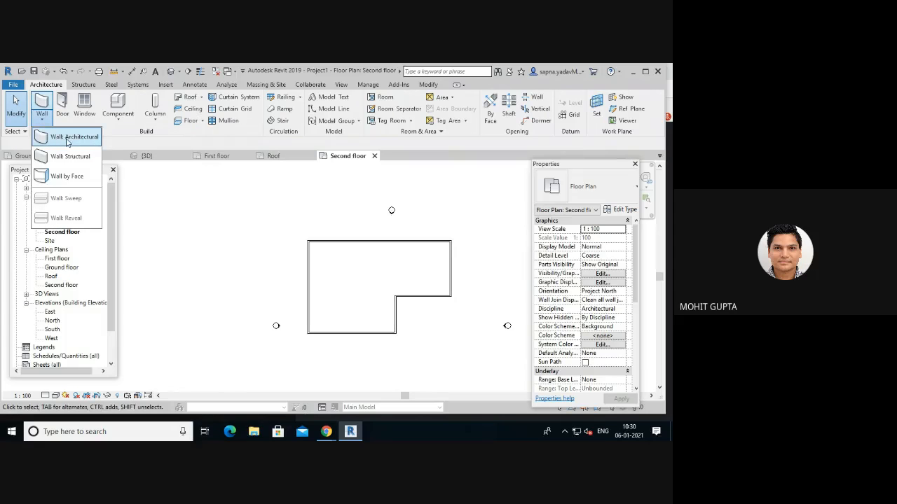
{"action": "left_click", "coordinate": [65, 139]}
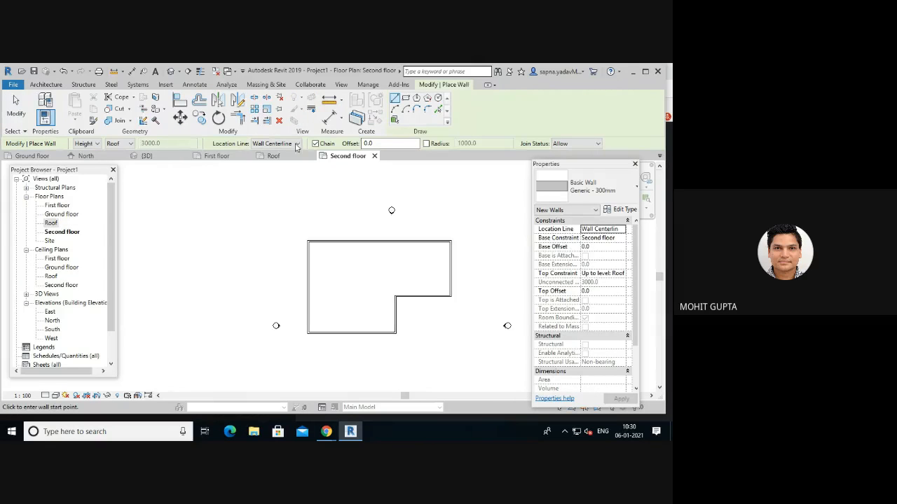
{"action": "left_click", "coordinate": [297, 144]}
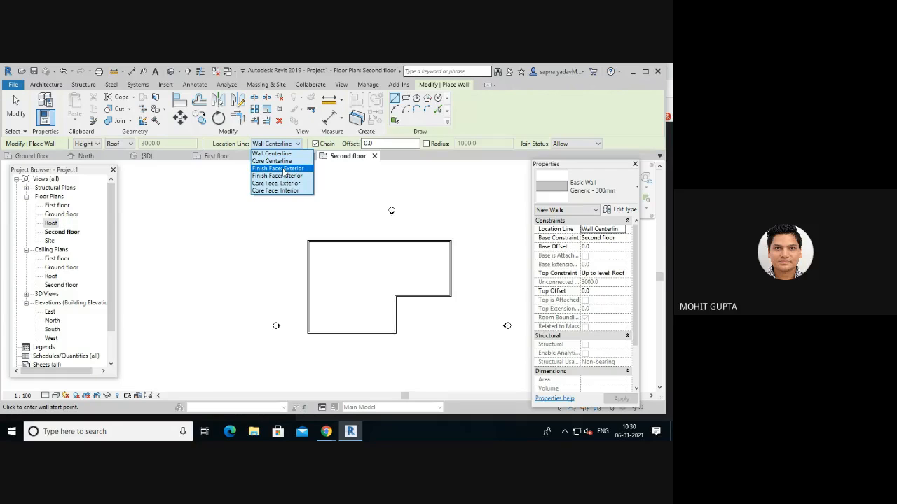
{"action": "left_click", "coordinate": [283, 169]}
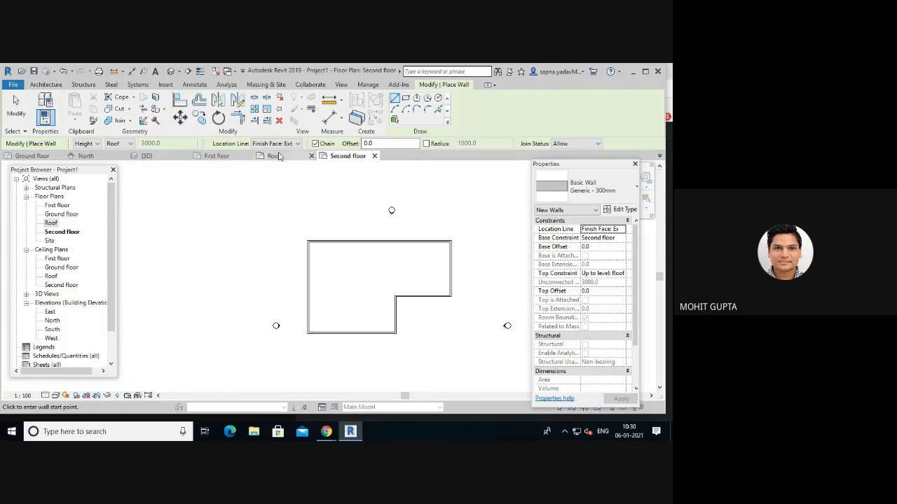
{"action": "scroll", "coordinate": [362, 217], "scroll_direction": "up", "scroll_amount": 3}
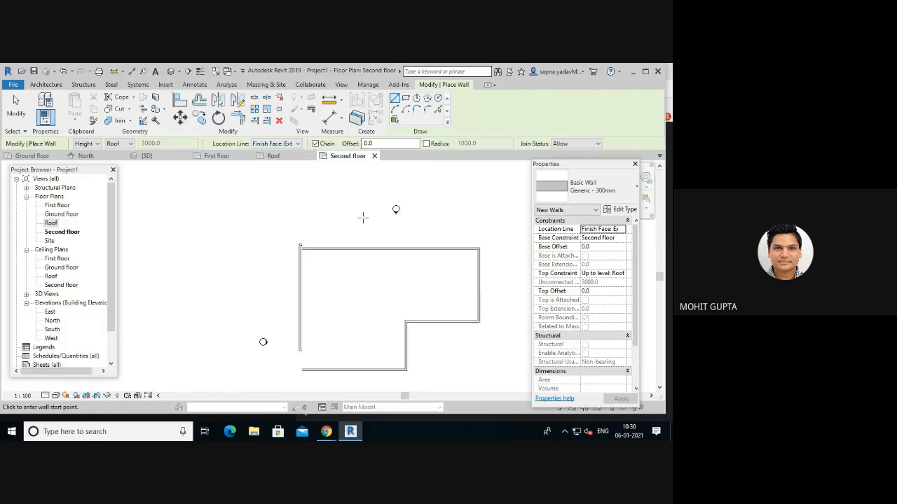
{"action": "left_click", "coordinate": [308, 253]}
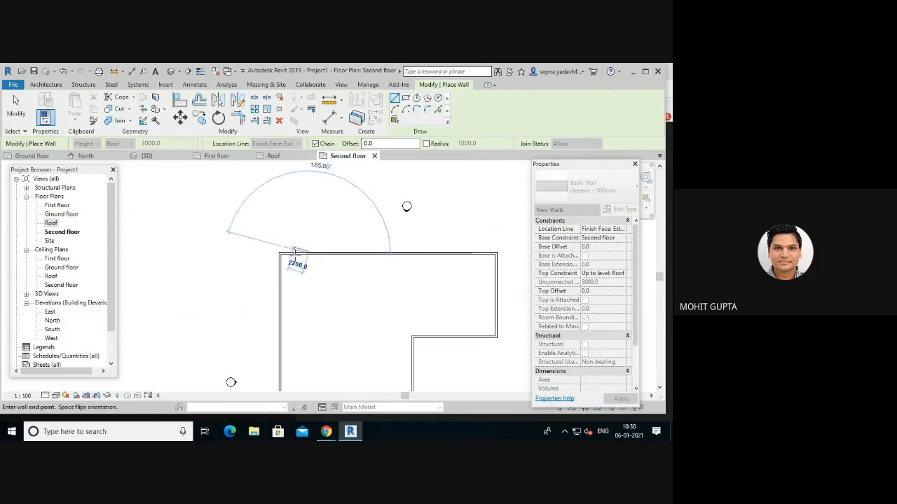
{"action": "key", "text": "Escape"}
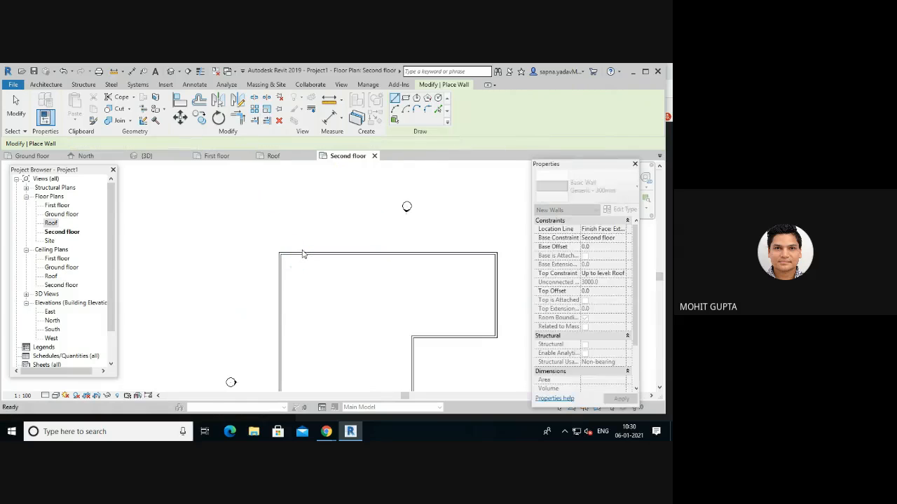
{"action": "key", "text": "Escape"}
- Inspect the location line of the outline's upper horizontal wall in its properties
{"action": "scroll", "coordinate": [333, 252], "scroll_direction": "up", "scroll_amount": 2}
{"action": "scroll", "coordinate": [361, 229], "scroll_direction": "down", "scroll_amount": 1}
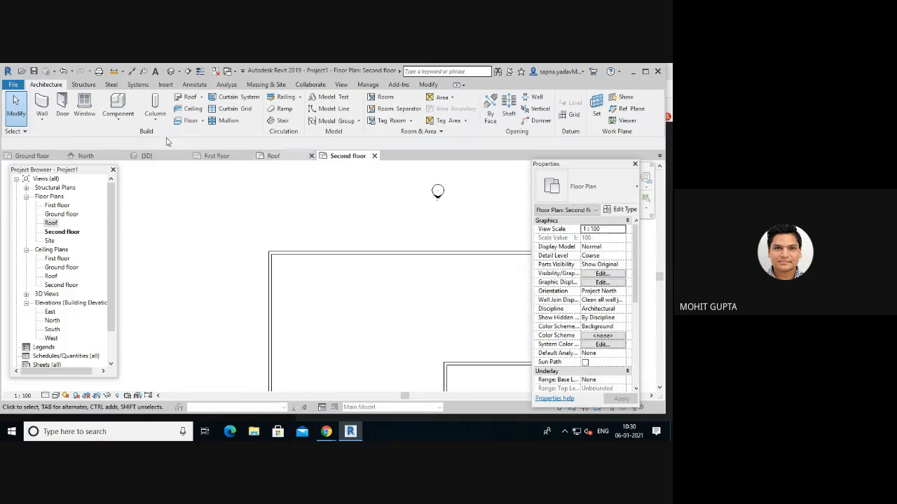
{"action": "left_click", "coordinate": [350, 254]}
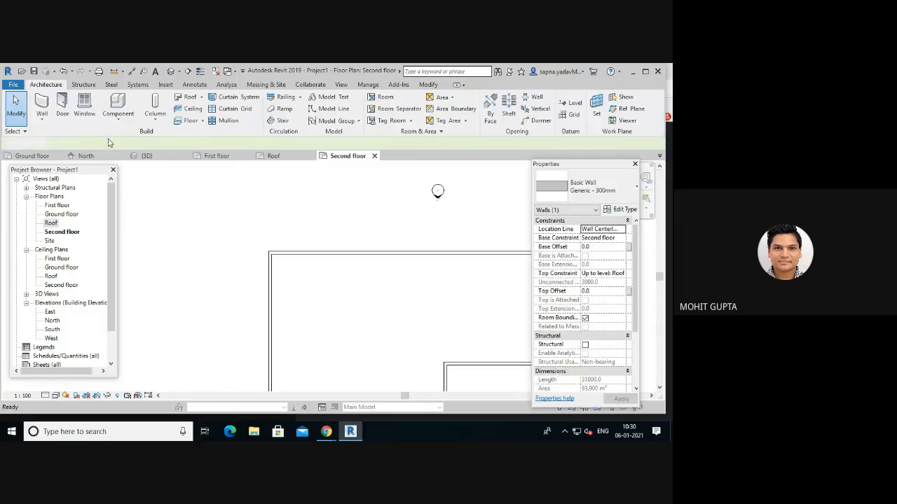
{"action": "key", "text": "Escape"}
- Start a new architectural wall with its location line set to Wall Centerline
{"action": "left_click", "coordinate": [42, 119]}
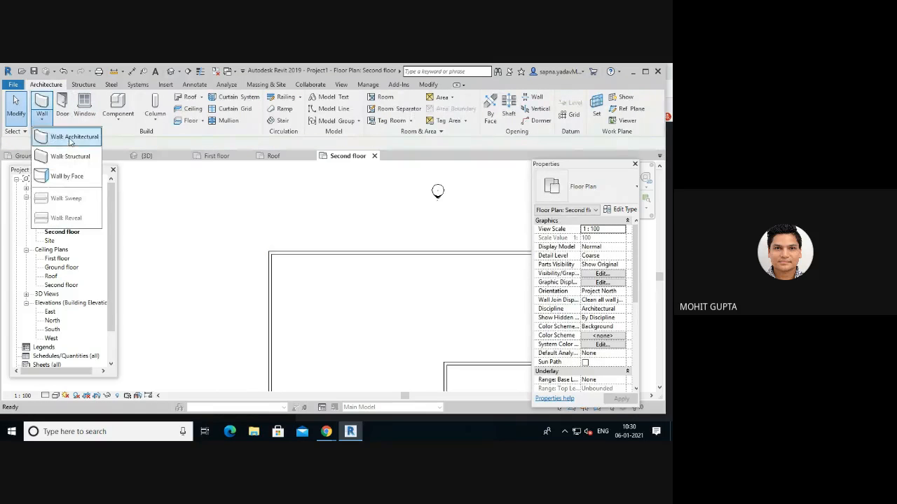
{"action": "left_click", "coordinate": [70, 138]}
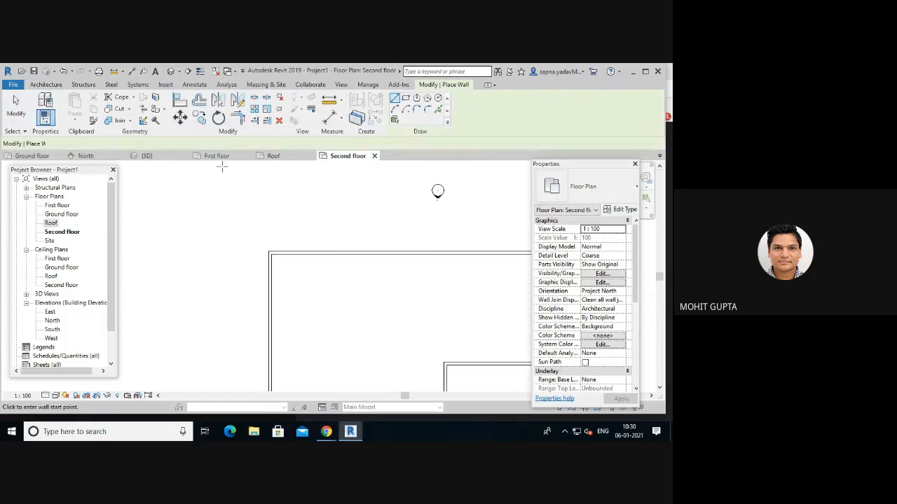
{"action": "scroll", "coordinate": [473, 220], "scroll_direction": "down", "scroll_amount": 2}
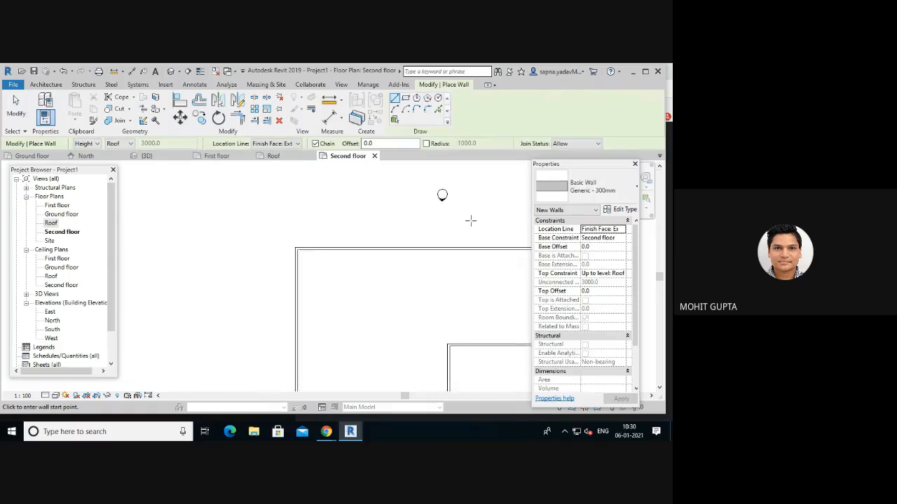
{"action": "left_click", "coordinate": [286, 144]}
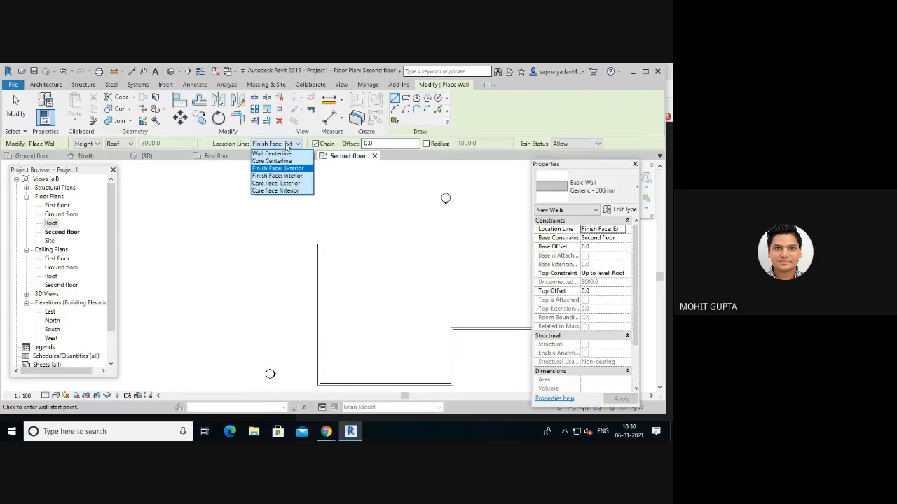
{"action": "left_click", "coordinate": [283, 153]}
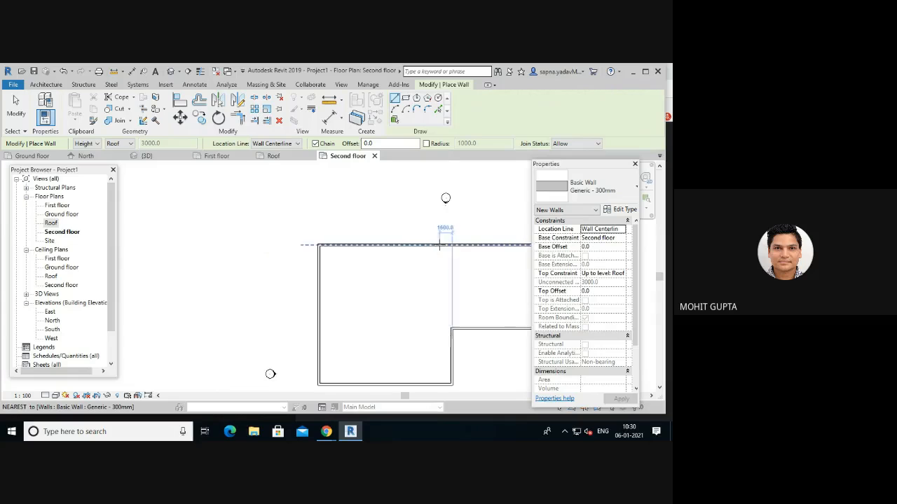
- Examine where the wall start point snaps along the outline's upper and left walls
{"action": "scroll", "coordinate": [442, 244], "scroll_direction": "up", "scroll_amount": 3}
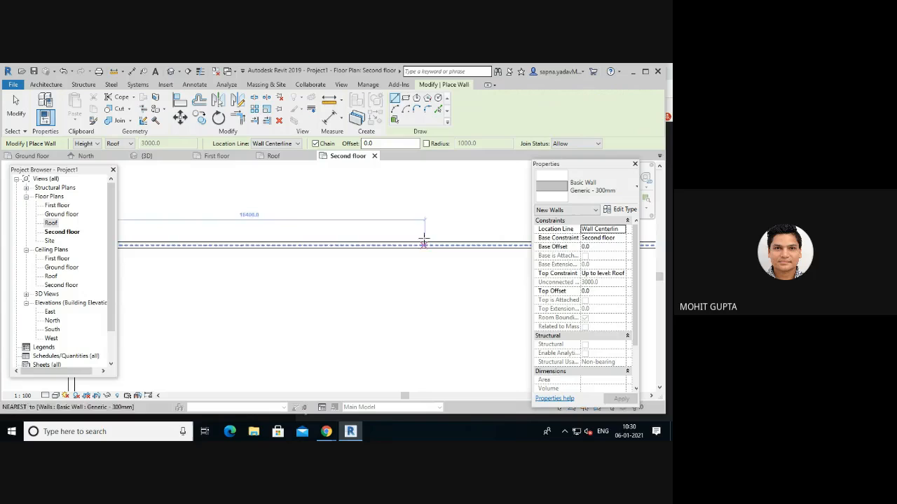
{"action": "scroll", "coordinate": [424, 245], "scroll_direction": "down", "scroll_amount": 3}
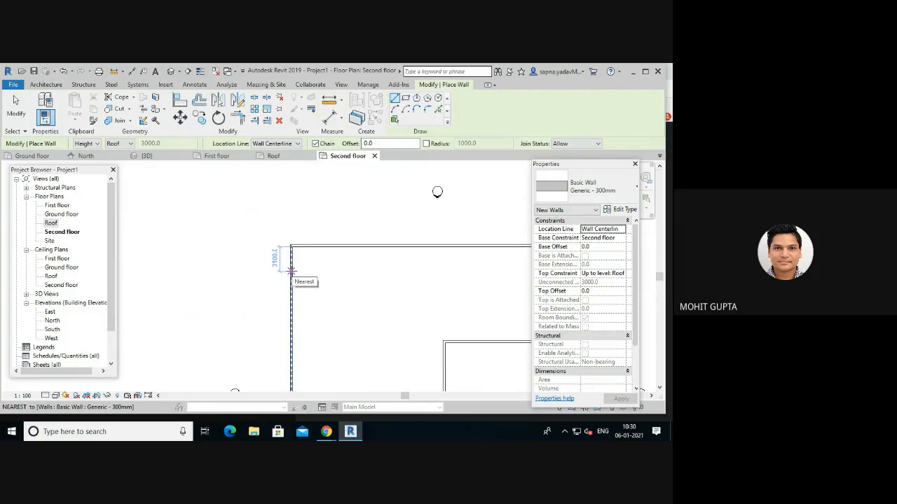
{"action": "scroll", "coordinate": [291, 272], "scroll_direction": "down", "scroll_amount": 3}
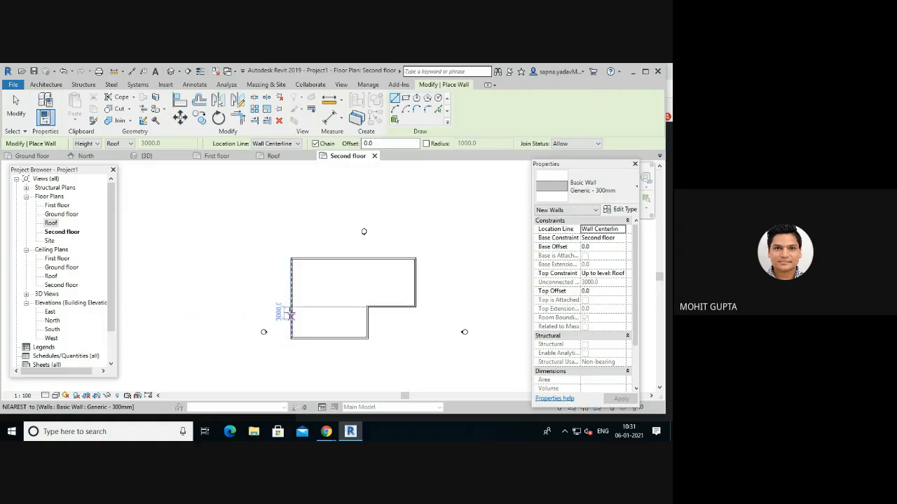
{"action": "left_click", "coordinate": [291, 259]}
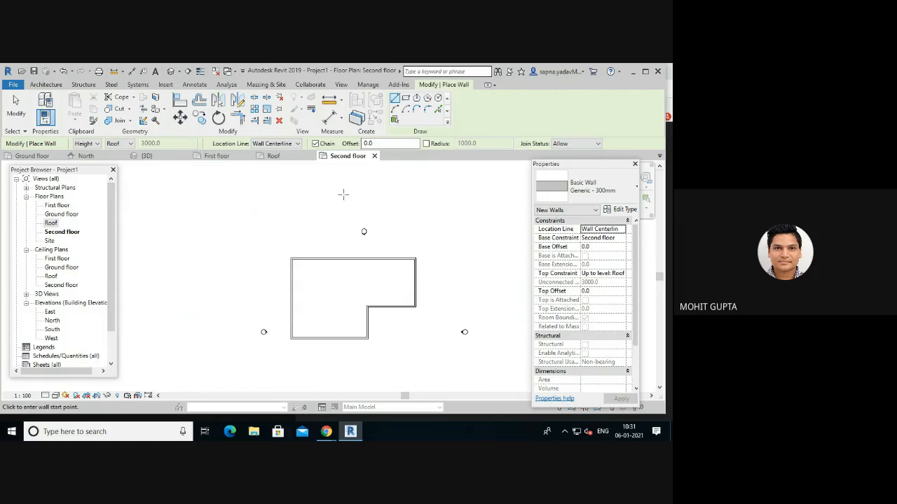
- Try a 31000 mm wall with location line Finish Face: Exterior over the outline's upper wall, and undo it
{"action": "left_click", "coordinate": [296, 143]}
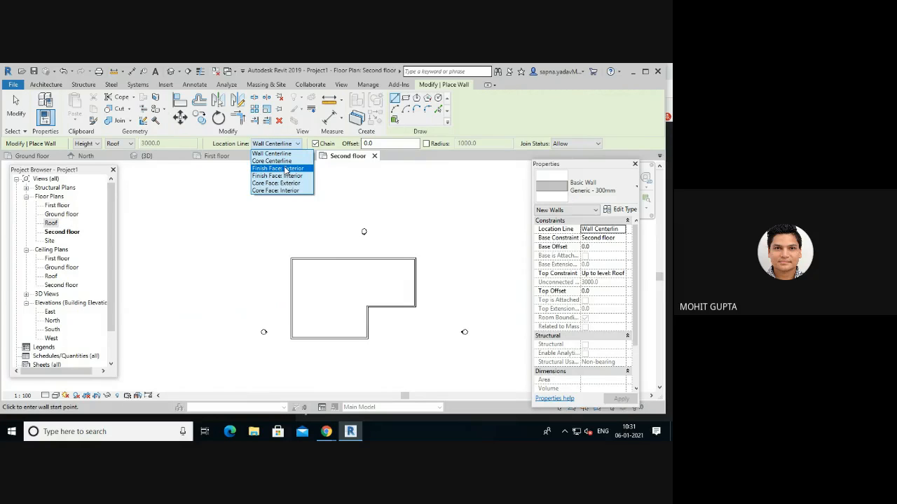
{"action": "left_click", "coordinate": [284, 169]}
{"action": "scroll", "coordinate": [316, 231], "scroll_direction": "up", "scroll_amount": 2}
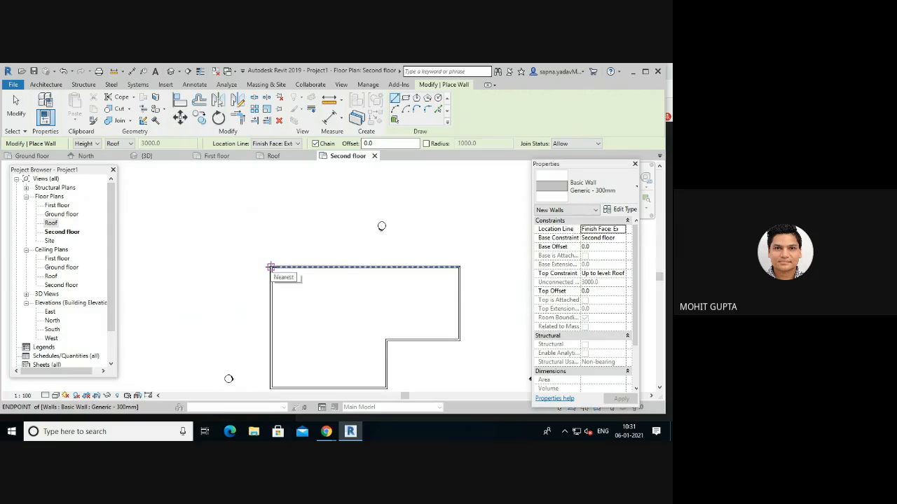
{"action": "left_click", "coordinate": [270, 267]}
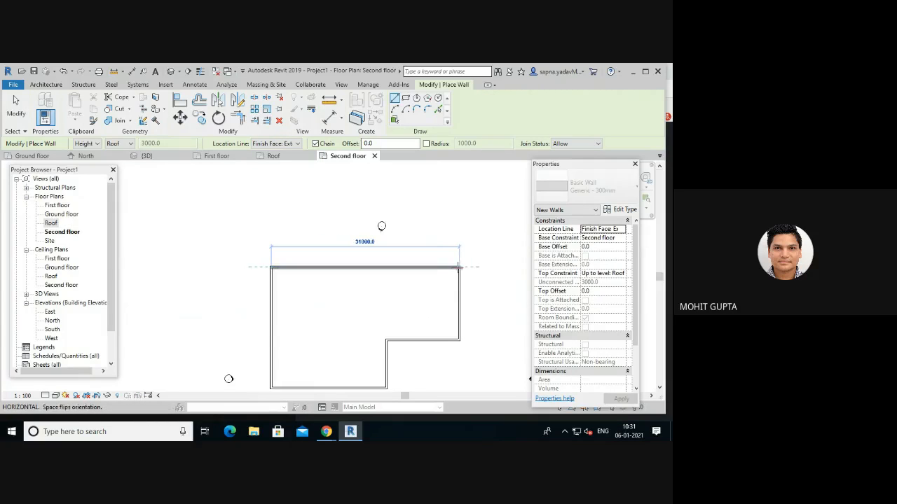
{"action": "left_click", "coordinate": [459, 267]}
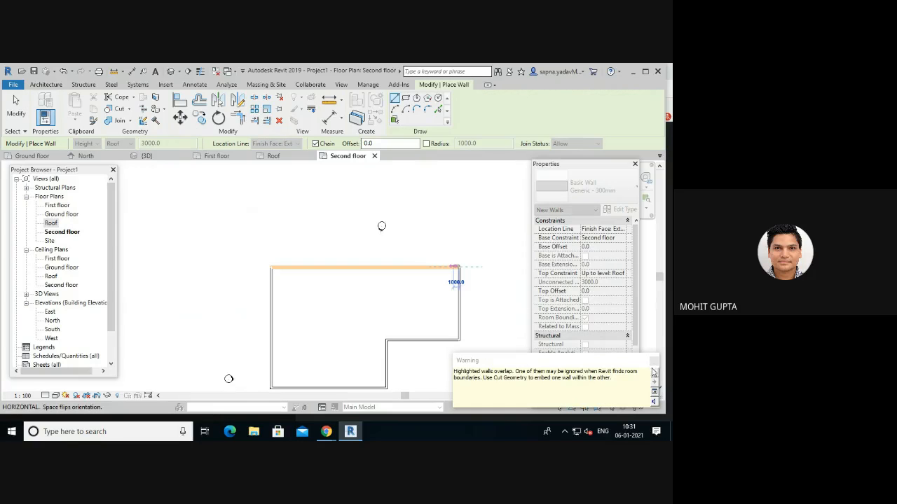
{"action": "key", "text": "Escape"}
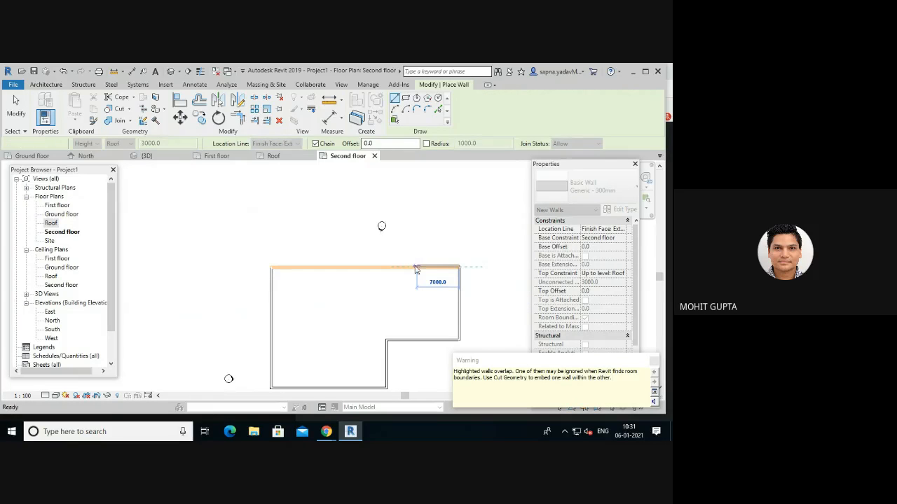
{"action": "key", "text": "Escape"}
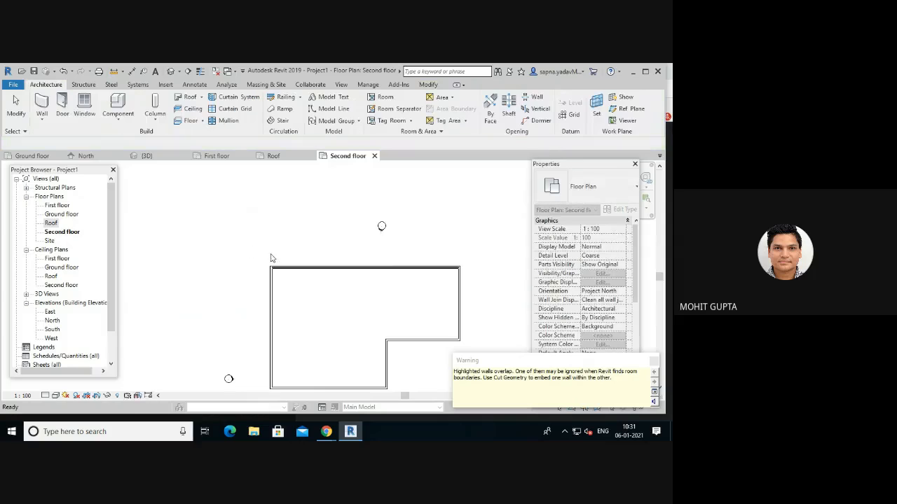
{"action": "scroll", "coordinate": [280, 270], "scroll_direction": "down", "scroll_amount": 2}
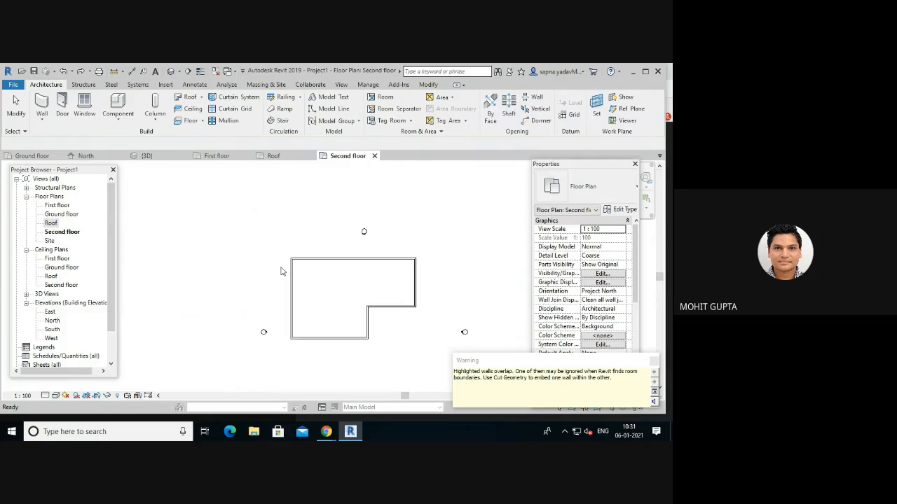
{"action": "scroll", "coordinate": [311, 254], "scroll_direction": "up", "scroll_amount": 2}
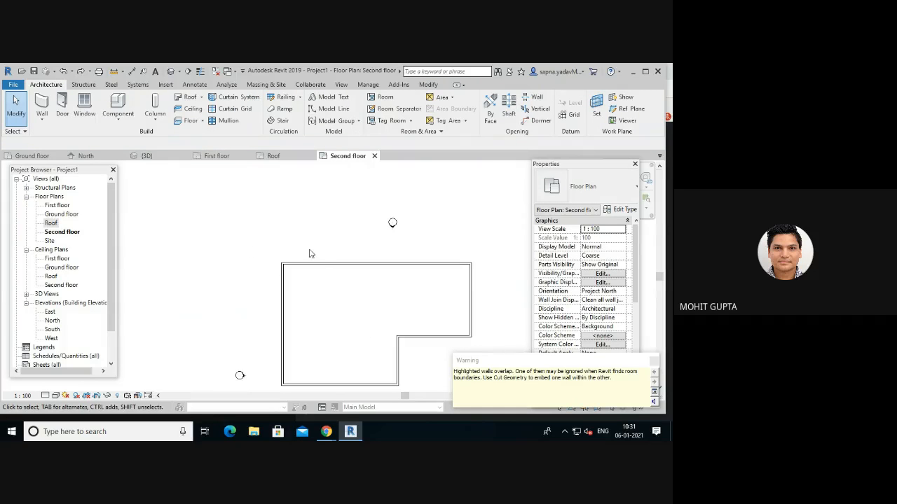
- Try a wall with location line Finish Face: Interior over the outline's upper wall from corner to corner, and undo it
{"action": "left_click", "coordinate": [47, 120]}
{"action": "left_click", "coordinate": [79, 139]}
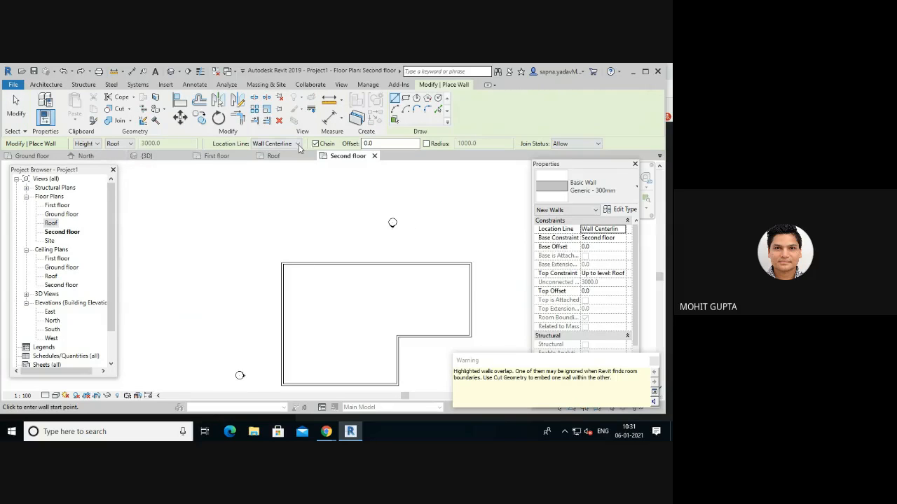
{"action": "left_click", "coordinate": [298, 145]}
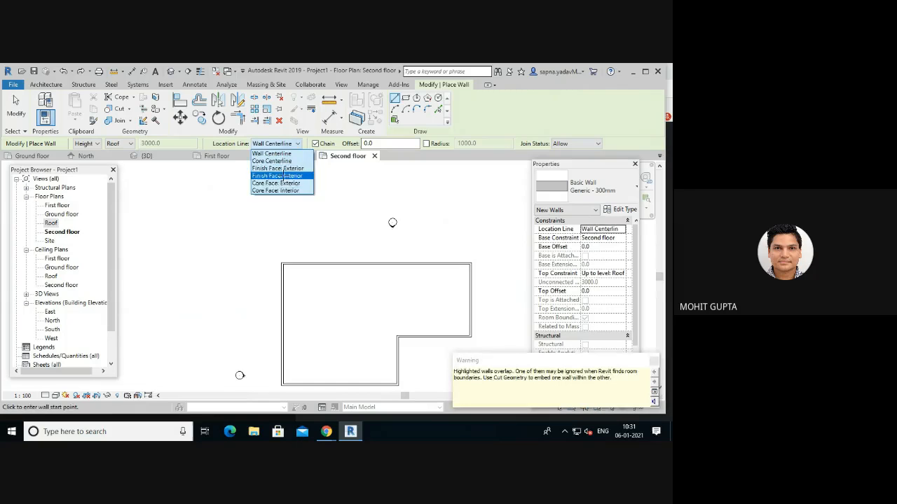
{"action": "left_click", "coordinate": [282, 175]}
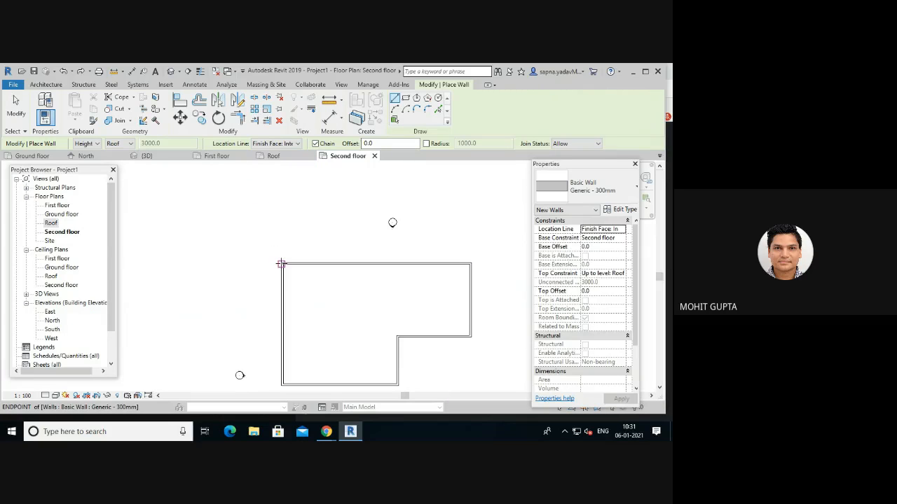
{"action": "left_click", "coordinate": [281, 264]}
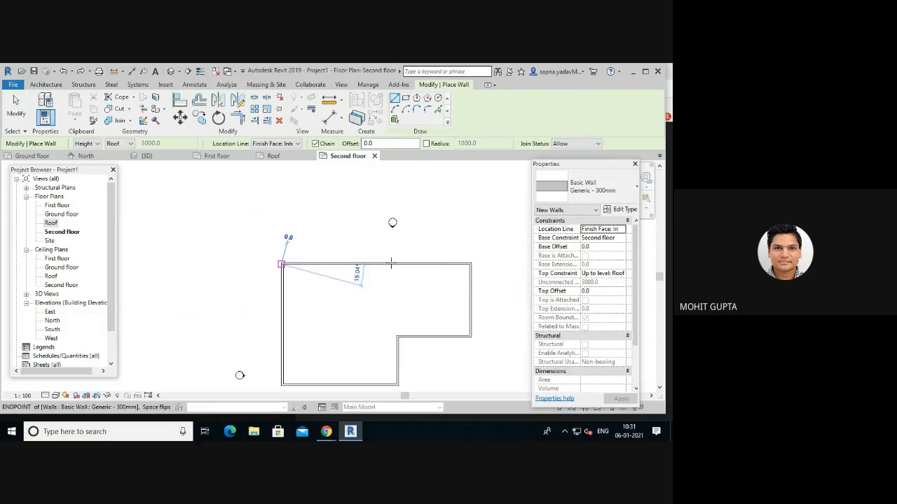
{"action": "left_click", "coordinate": [470, 264]}
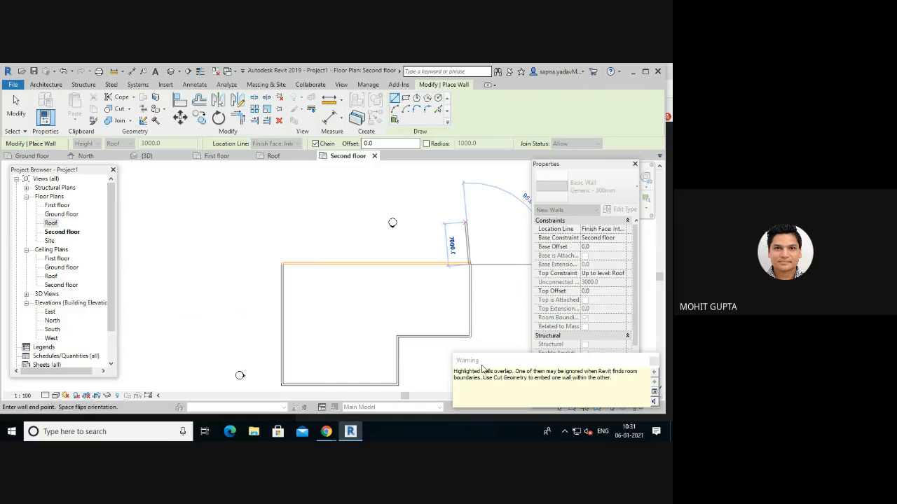
{"action": "key", "text": "Escape"}
{"action": "key", "text": "Escape"}
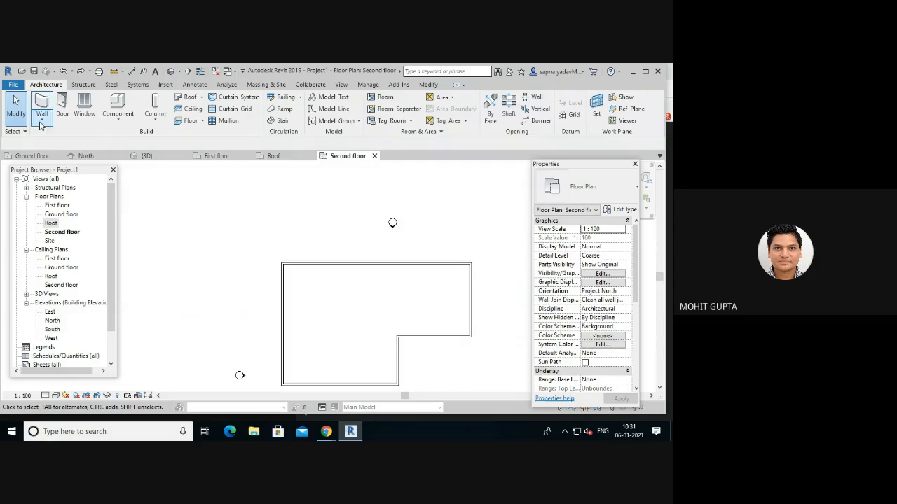
- Delete all walls of the L-shaped outline on the second floor plan
{"action": "scroll", "coordinate": [361, 246], "scroll_direction": "down", "scroll_amount": 1}
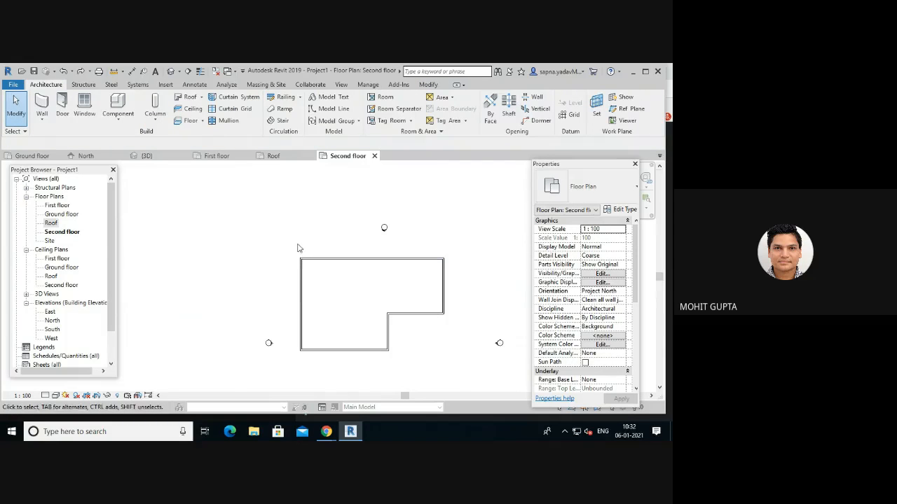
{"action": "left_click_drag", "start_coordinate": [295, 244], "coordinate": [462, 366]}
{"action": "key", "text": "Delete"}
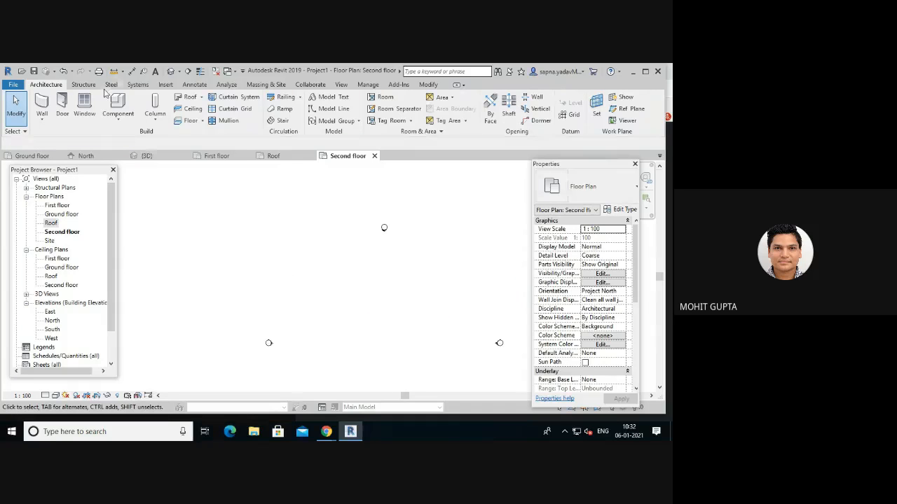
- Draw a horizontal architectural wall about 27500 mm long up to Roof, with location line Finish Face: Interior and Chain on
{"action": "left_click", "coordinate": [42, 118]}
{"action": "left_click", "coordinate": [73, 138]}
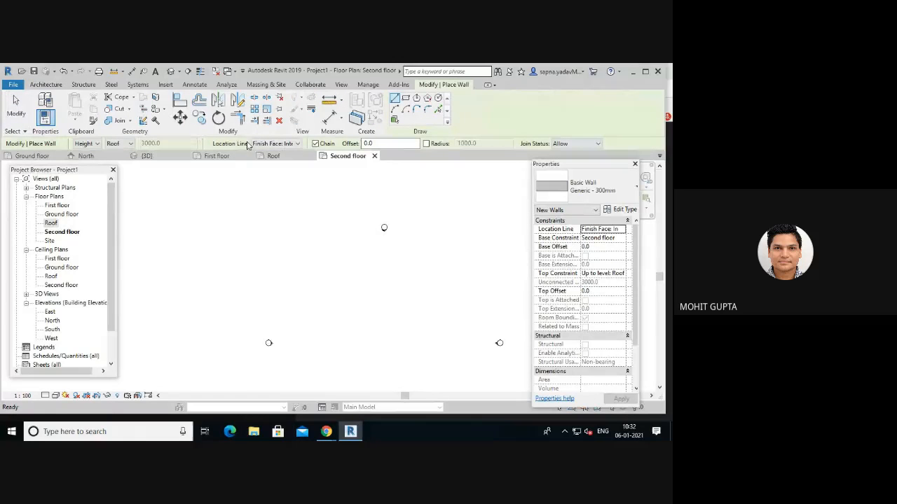
{"action": "left_click", "coordinate": [290, 143]}
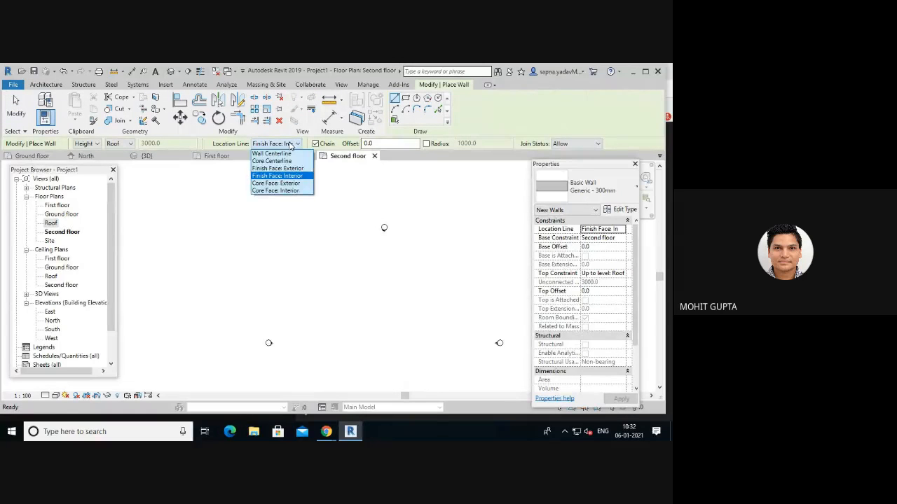
{"action": "left_click", "coordinate": [294, 176]}
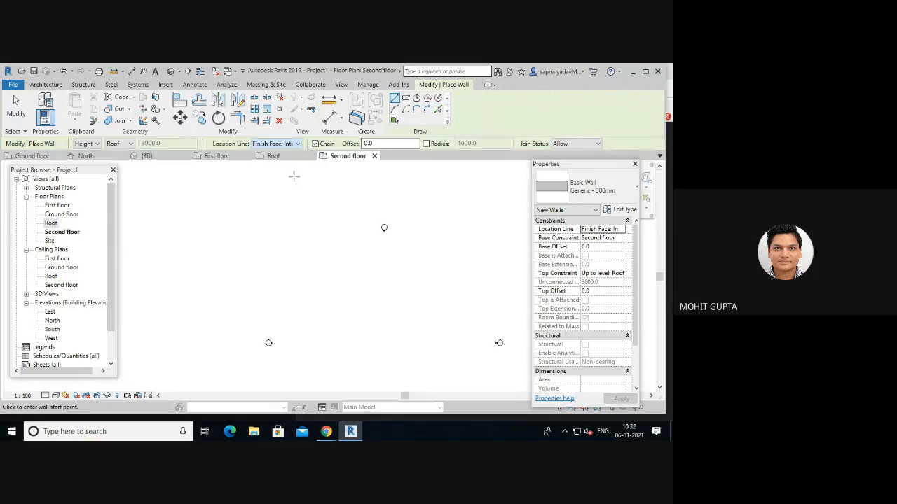
{"action": "left_click", "coordinate": [309, 262]}
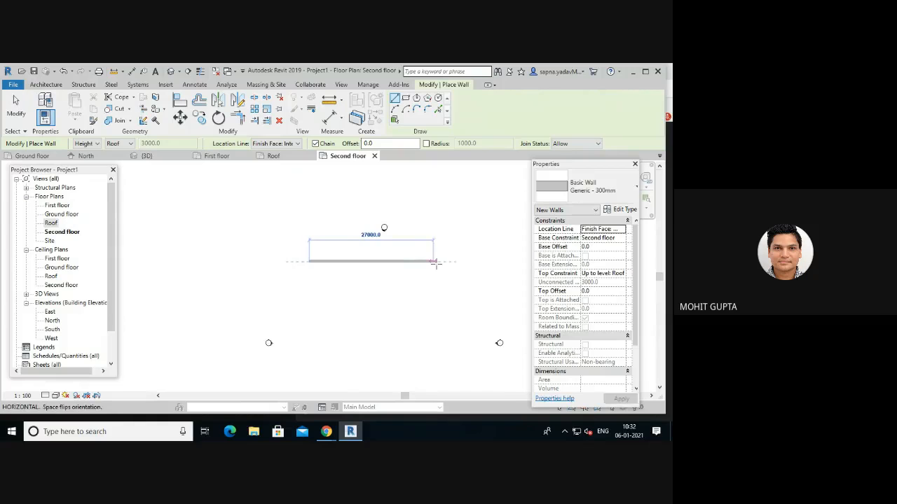
{"action": "scroll", "coordinate": [435, 261], "scroll_direction": "up", "scroll_amount": 3}
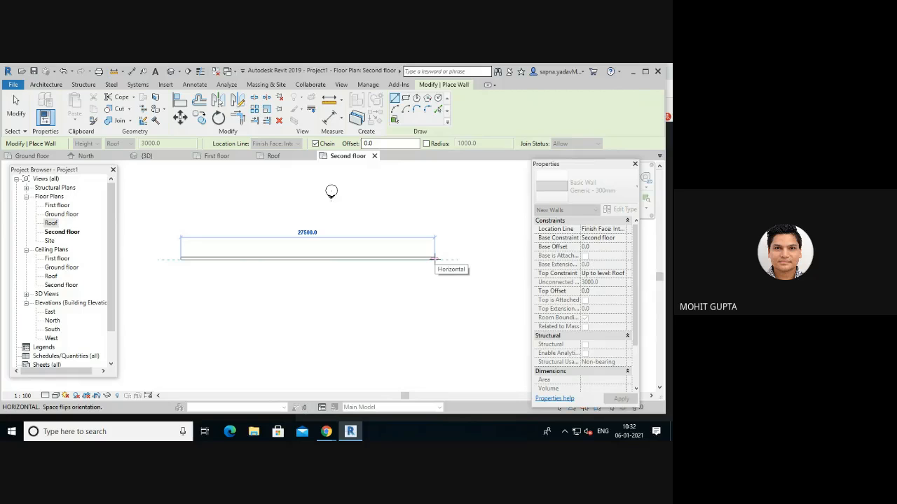
{"action": "scroll", "coordinate": [434, 259], "scroll_direction": "up", "scroll_amount": 3}
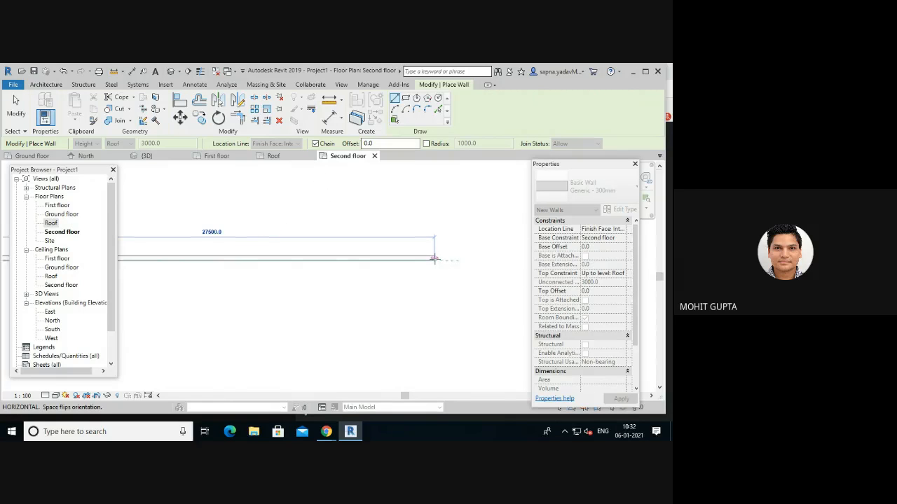
{"action": "scroll", "coordinate": [434, 259], "scroll_direction": "down", "scroll_amount": 2}
{"action": "left_click", "coordinate": [434, 258]}
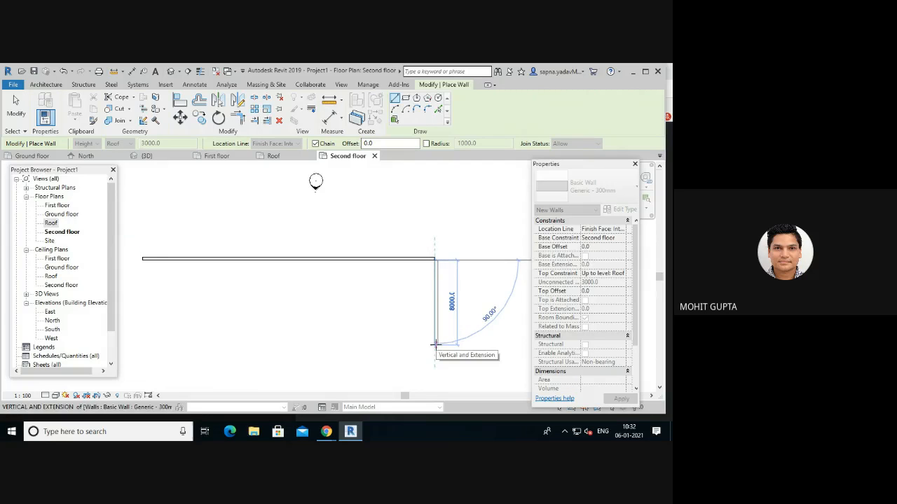
- Continue the chain with a vertical wall about 8000 mm long down from the horizontal wall's right end, and end wall placement
{"action": "left_click", "coordinate": [435, 344]}
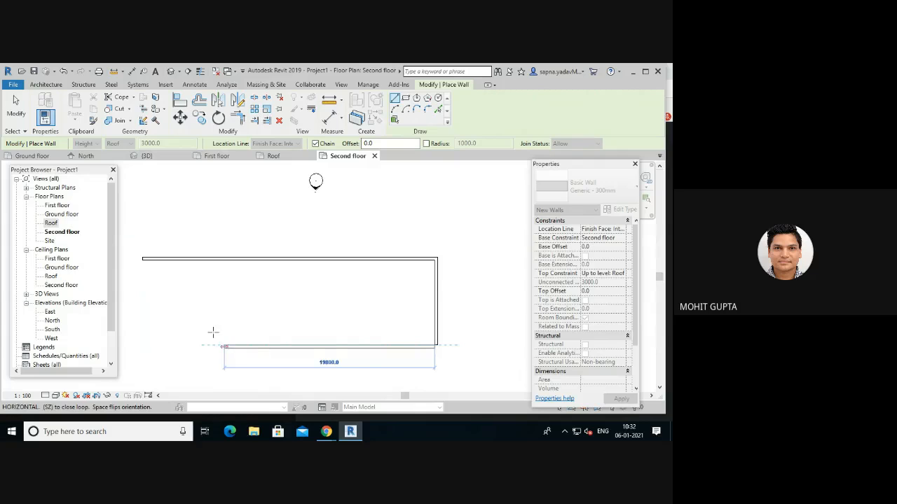
{"action": "key", "text": "Escape"}
{"action": "key", "text": "Escape"}
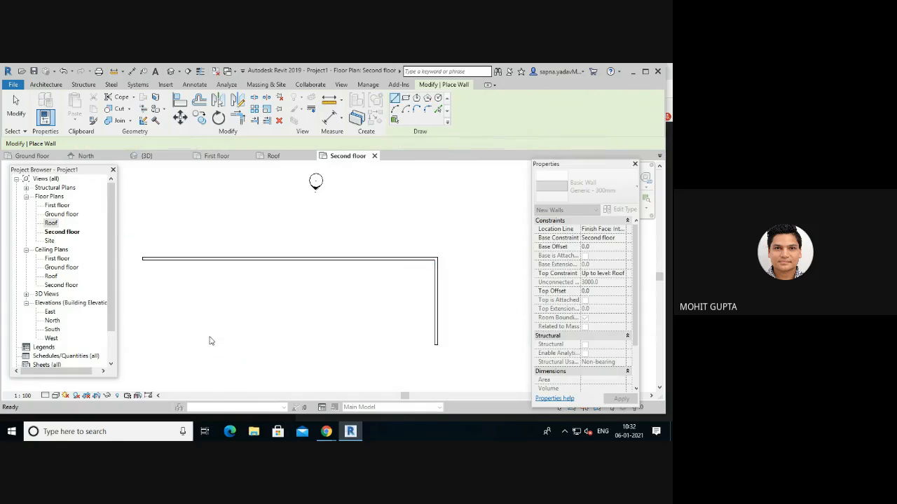
{"action": "key", "text": "Escape"}
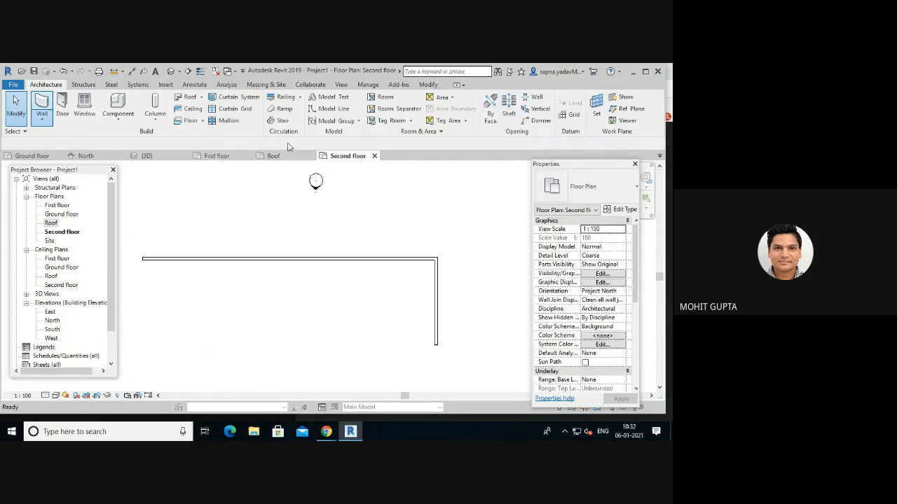
- Draw chained walls below the long wall, running about 8300 mm right, 5700 mm down and 6500 mm right
{"action": "key", "text": "w"}
{"action": "key", "text": "a"}
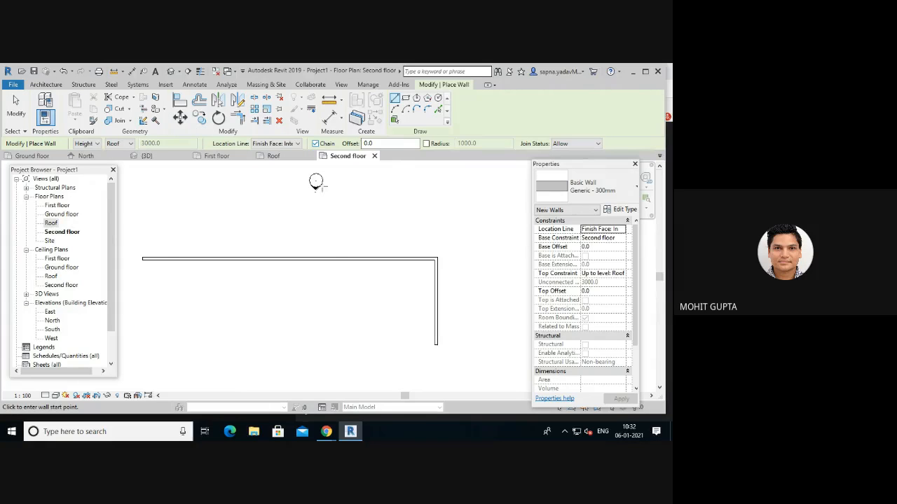
{"action": "scroll", "coordinate": [331, 244], "scroll_direction": "down", "scroll_amount": 1}
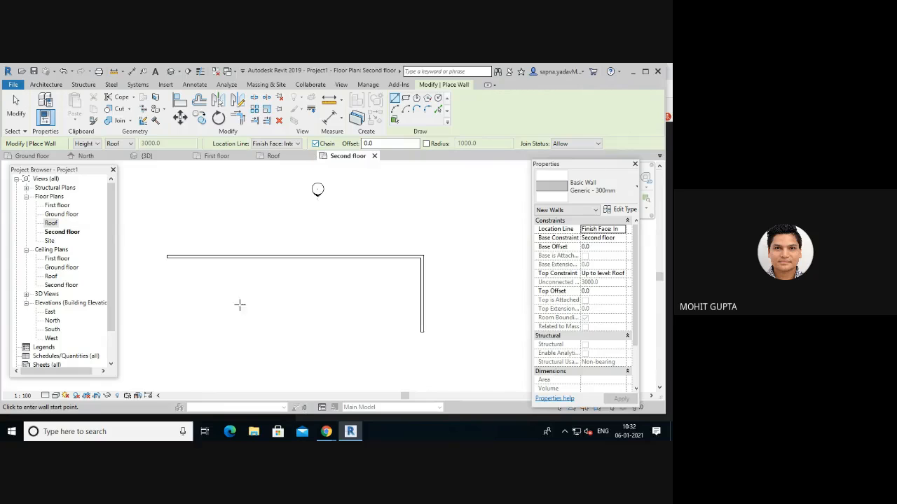
{"action": "left_click", "coordinate": [212, 300]}
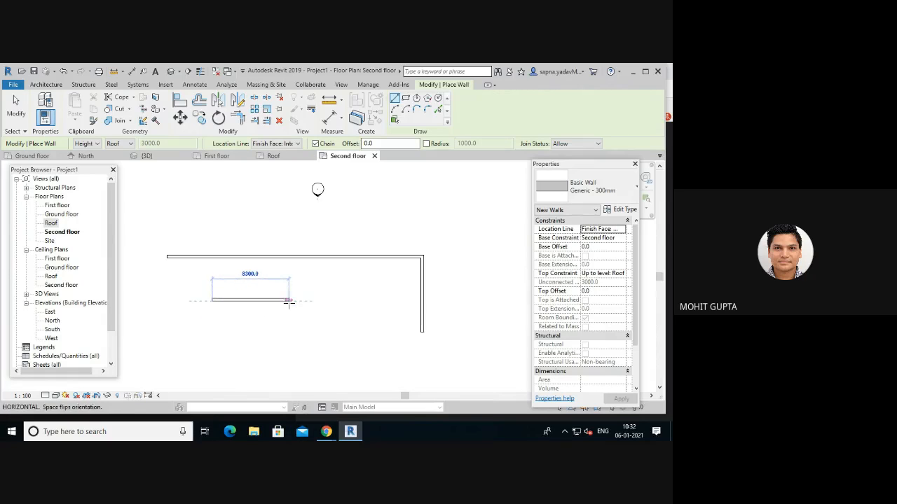
{"action": "left_click", "coordinate": [289, 301]}
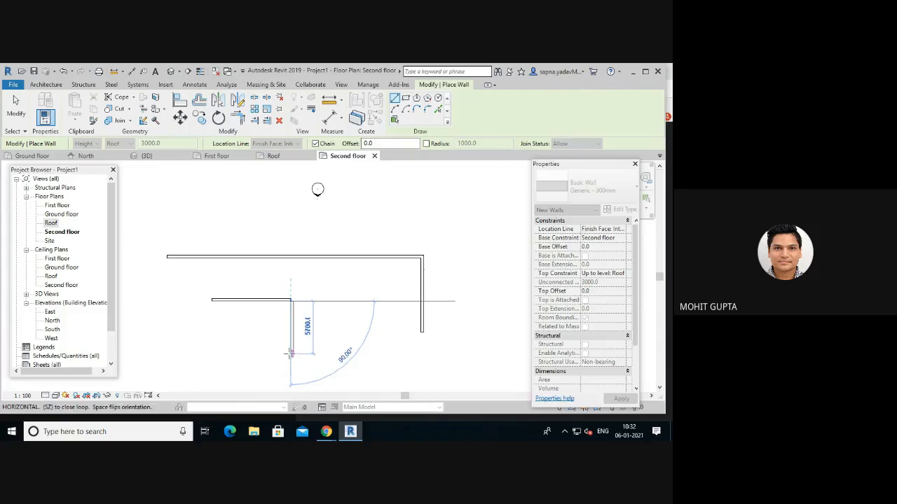
{"action": "left_click", "coordinate": [291, 354]}
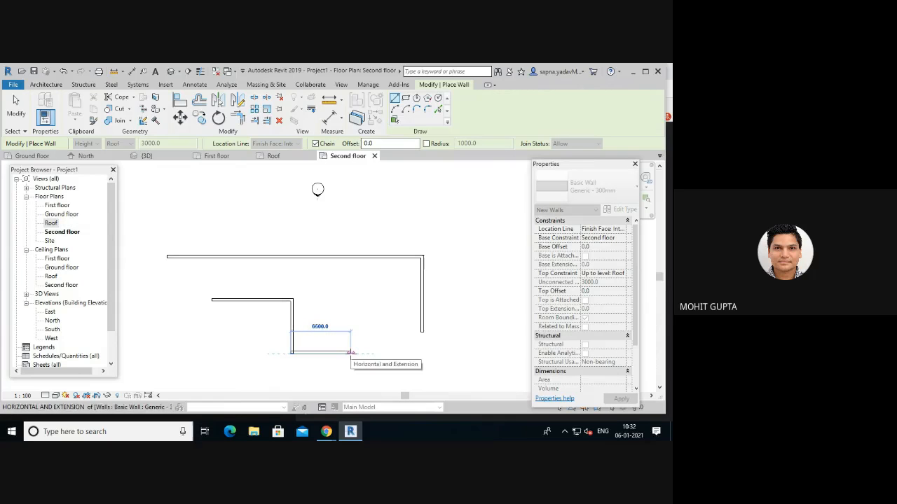
{"action": "left_click", "coordinate": [350, 353]}
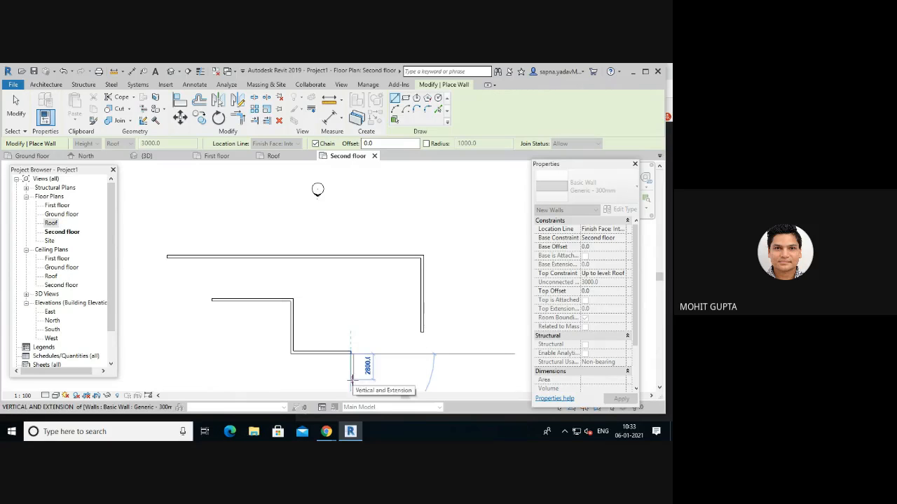
- Continue the chain about 2800 mm down, 3900 mm right, 2800 mm up and 4700 mm right, and end wall placement
{"action": "left_click", "coordinate": [351, 379]}
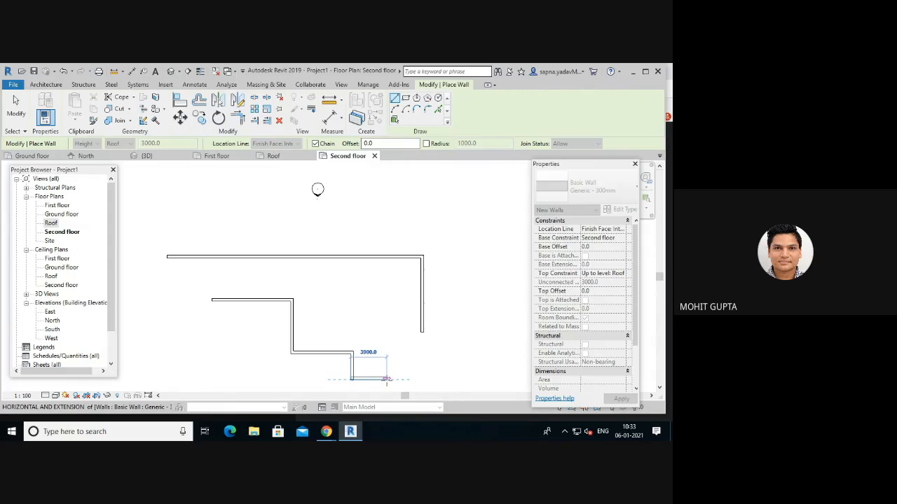
{"action": "left_click", "coordinate": [387, 379]}
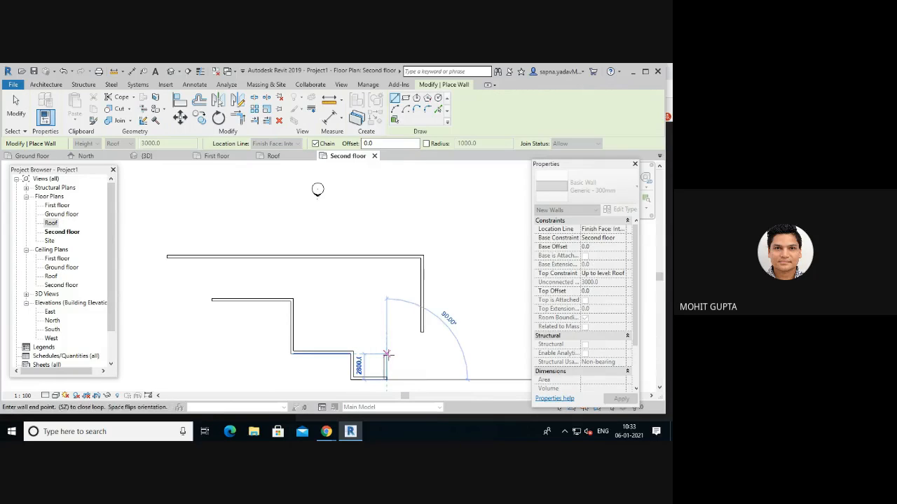
{"action": "left_click", "coordinate": [386, 353]}
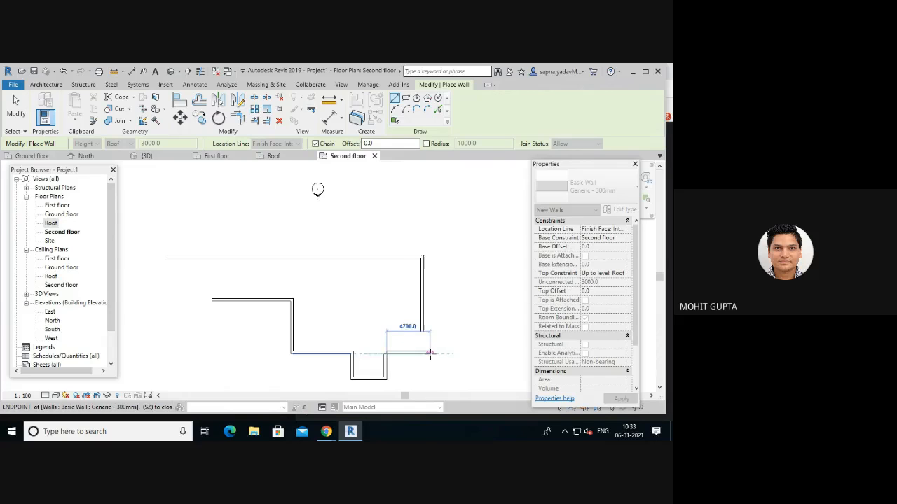
{"action": "left_click", "coordinate": [430, 354]}
{"action": "key", "text": "Escape"}
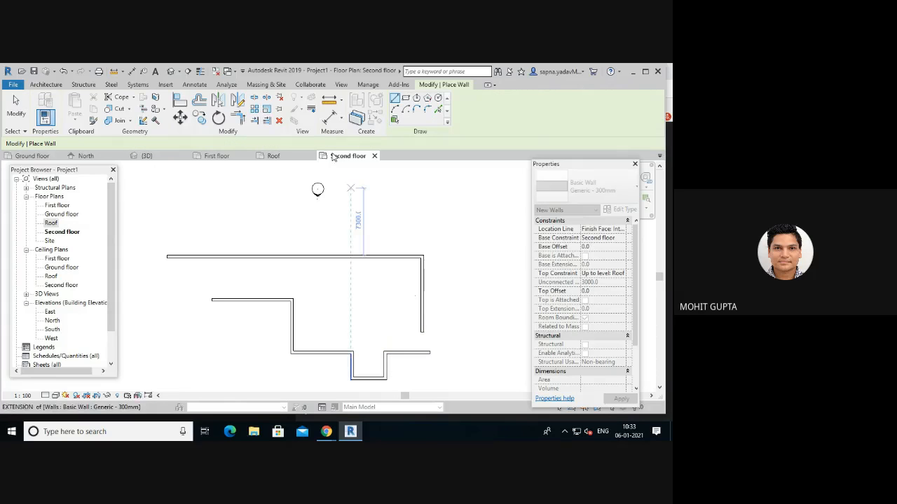
{"action": "key", "text": "Escape"}
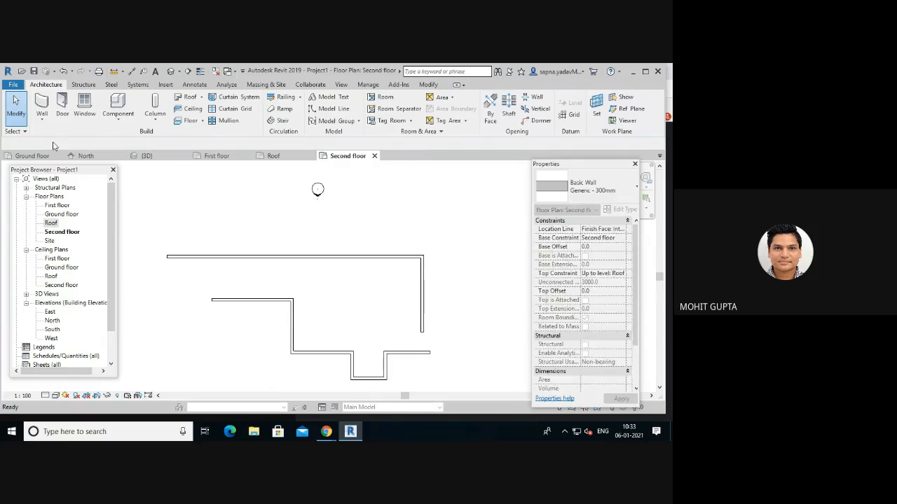
{"action": "key", "text": "Escape"}
- Turn off Chain for wall placement and draw a single horizontal wall about 5500 mm long below the long upper wall
{"action": "left_click", "coordinate": [43, 121]}
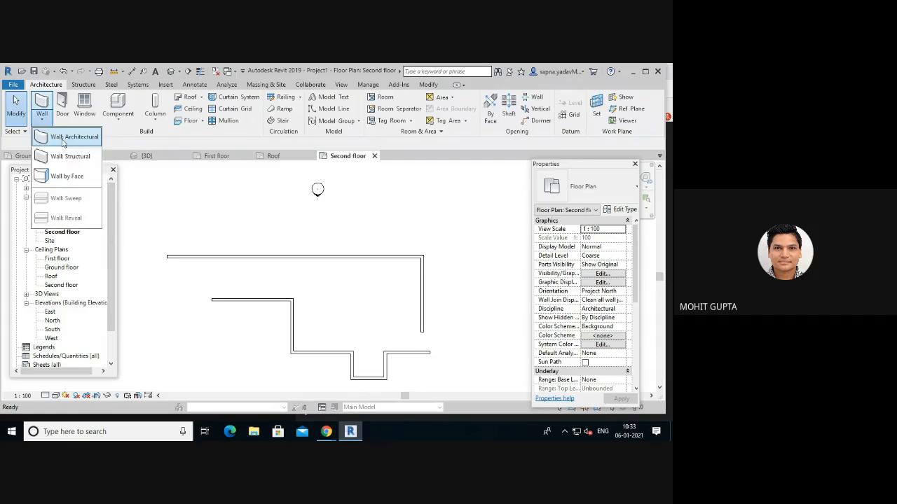
{"action": "key", "text": "Escape"}
{"action": "key", "text": "w"}
{"action": "key", "text": "a"}
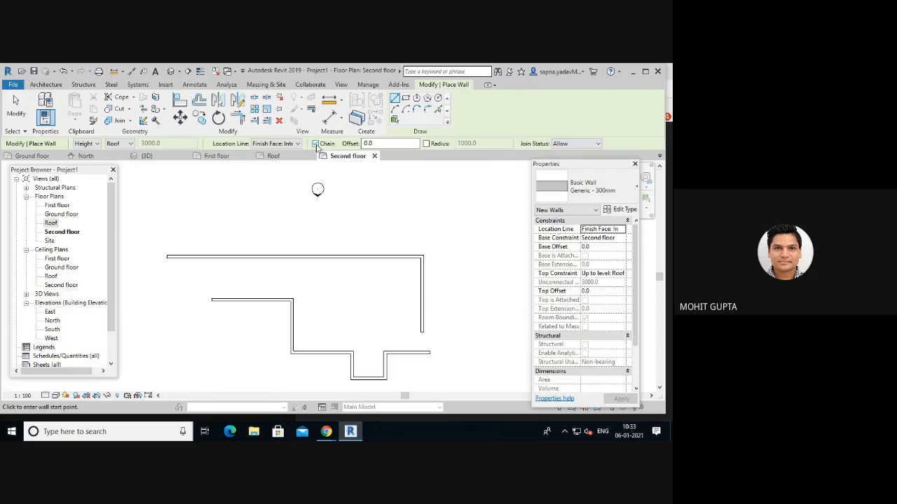
{"action": "left_click", "coordinate": [315, 143]}
{"action": "left_click", "coordinate": [323, 257]}
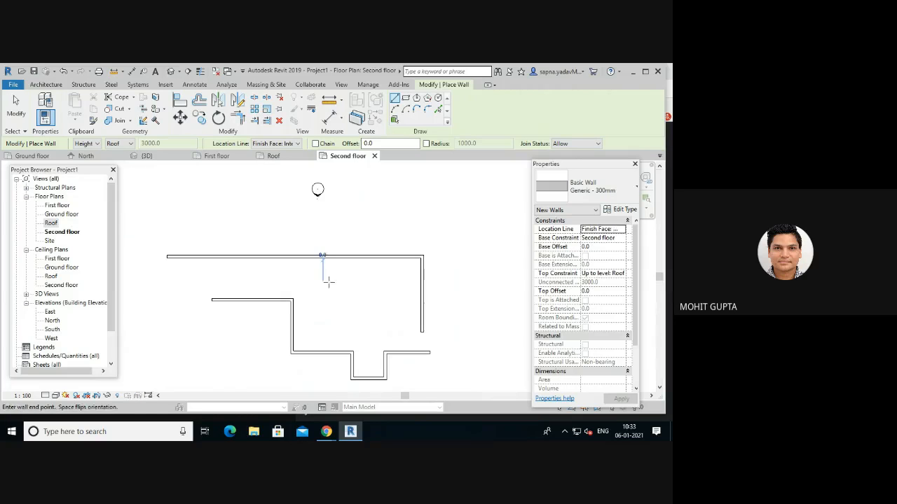
{"action": "left_click", "coordinate": [374, 282]}
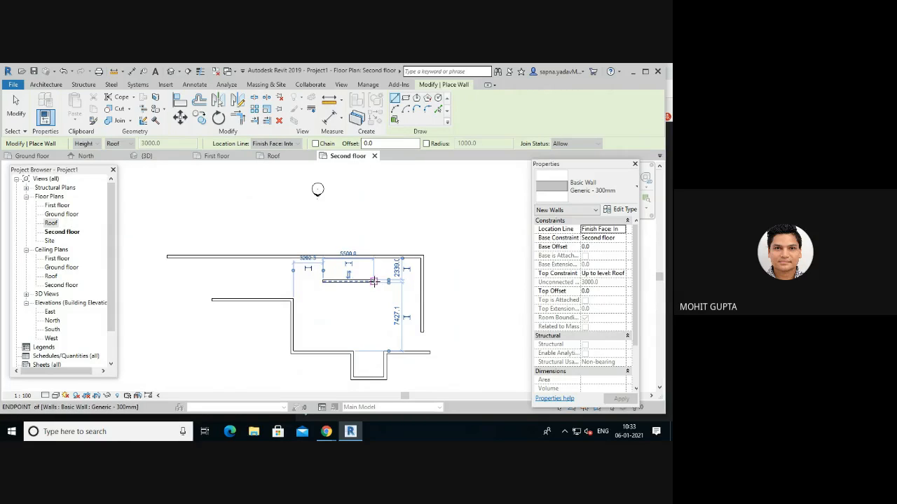
- Add separate walls about 3600 mm down and 3000 mm right from the short wall's right end, and end wall placement
{"action": "left_click", "coordinate": [374, 282]}
{"action": "left_click", "coordinate": [374, 315]}
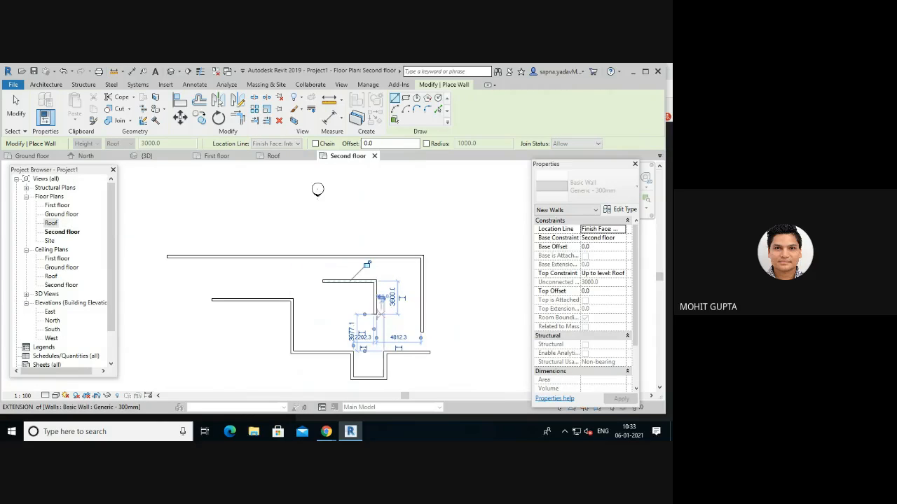
{"action": "left_click", "coordinate": [403, 313]}
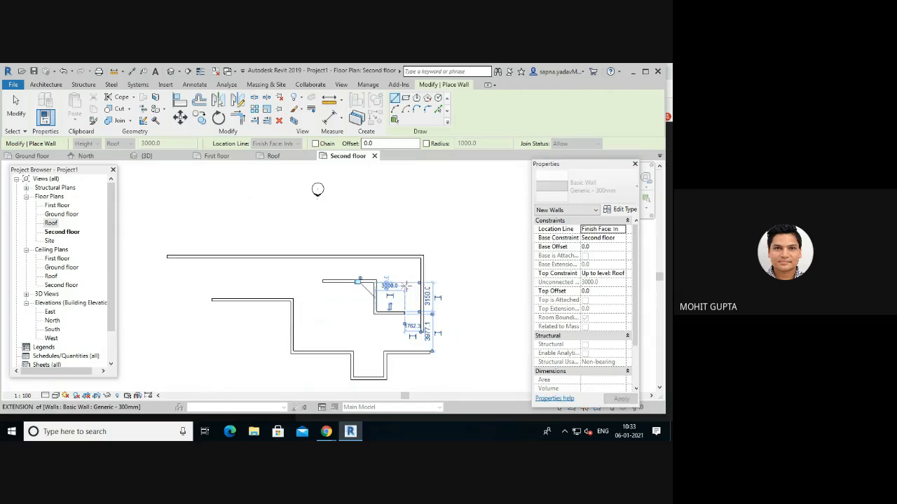
{"action": "left_click", "coordinate": [406, 286]}
{"action": "key", "text": "Escape"}
{"action": "key", "text": "Escape"}
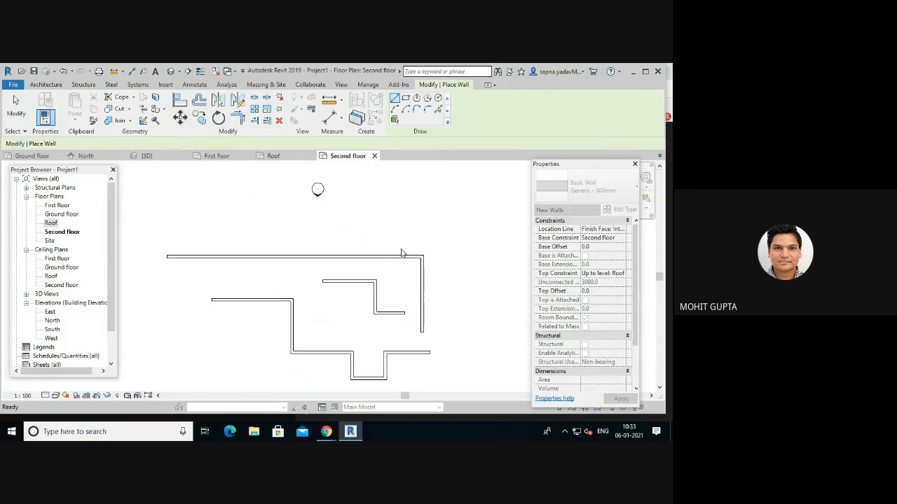
- Restart architectural wall placement with Chain turned on and an offset of 254 mm
{"action": "left_click", "coordinate": [42, 121]}
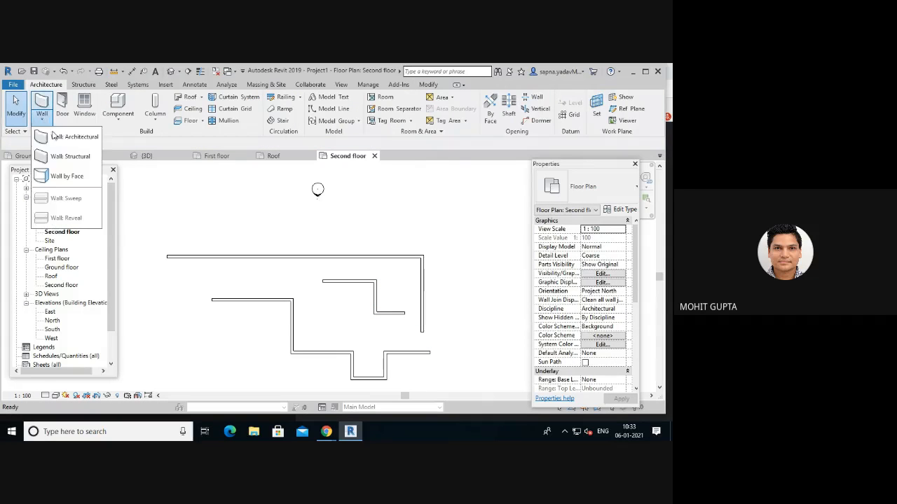
{"action": "left_click", "coordinate": [60, 134]}
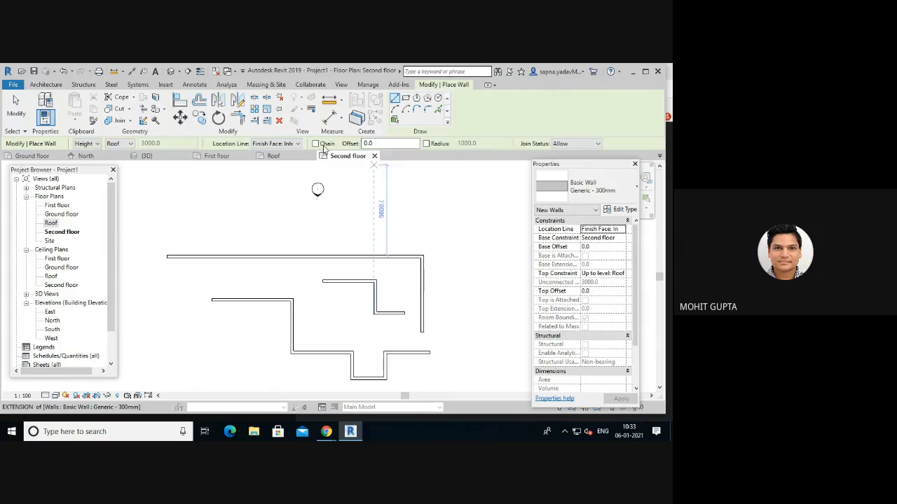
{"action": "left_click", "coordinate": [369, 143]}
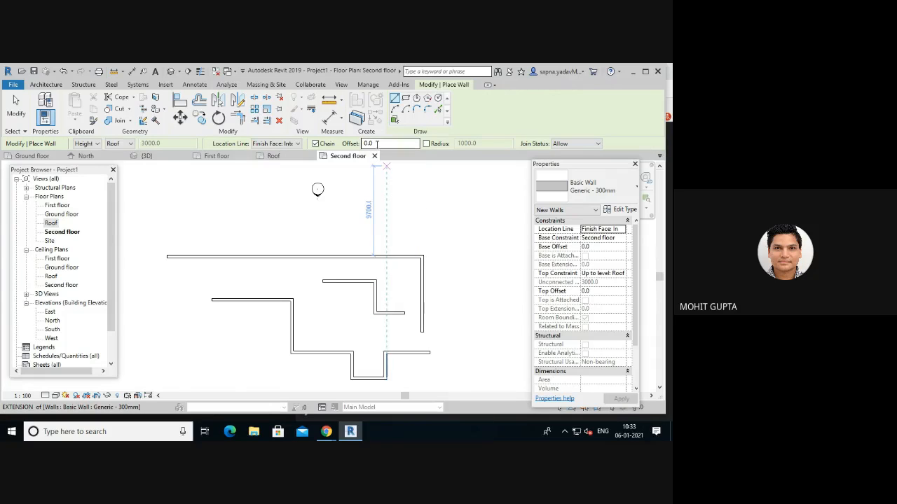
{"action": "double_click", "coordinate": [376, 143]}
{"action": "key", "text": "Return"}
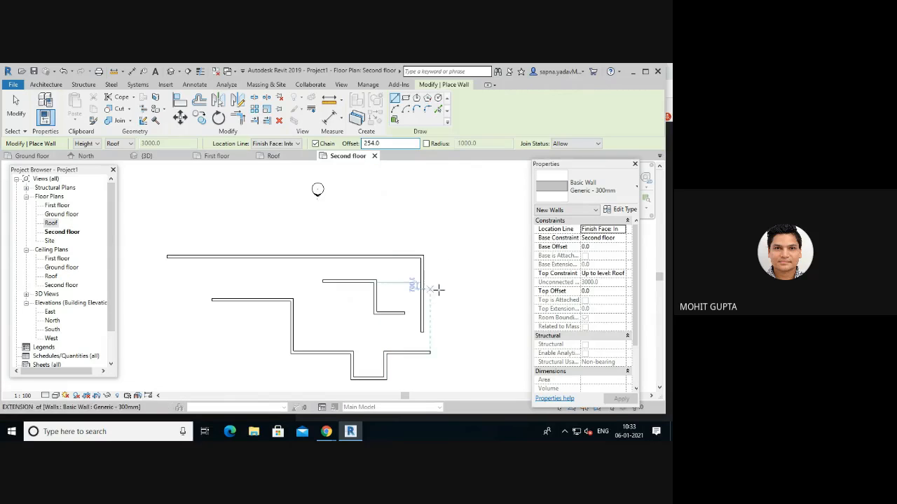
- Draw a chained U-shaped run of offset walls about 3900 mm down, 2600 mm left and back up, right of the existing walls, and end placement
{"action": "left_click", "coordinate": [465, 282]}
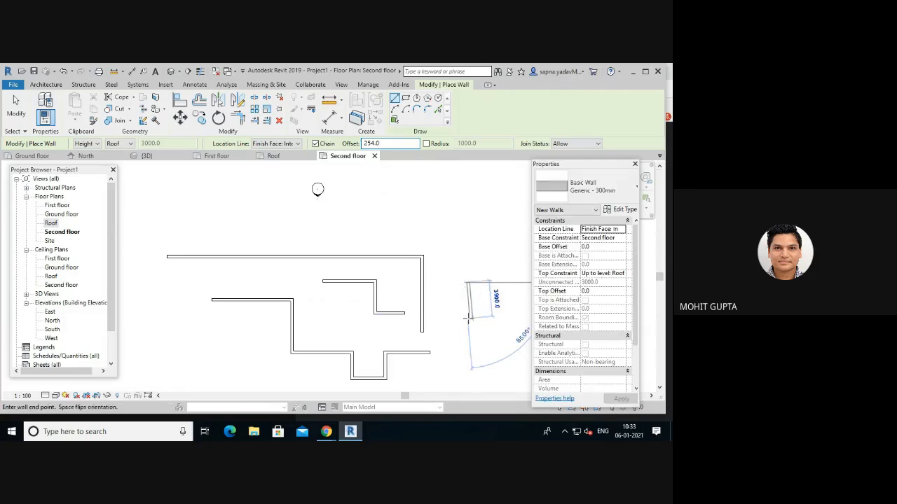
{"action": "left_click", "coordinate": [470, 317]}
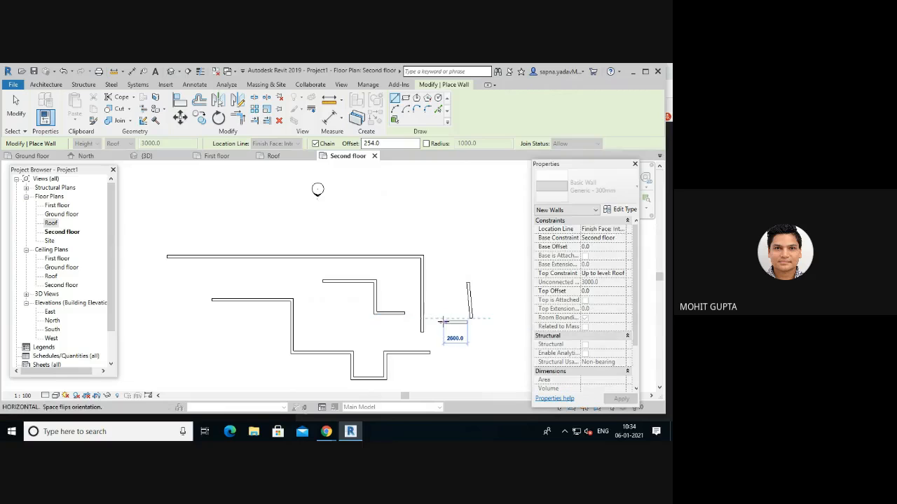
{"action": "left_click", "coordinate": [442, 320]}
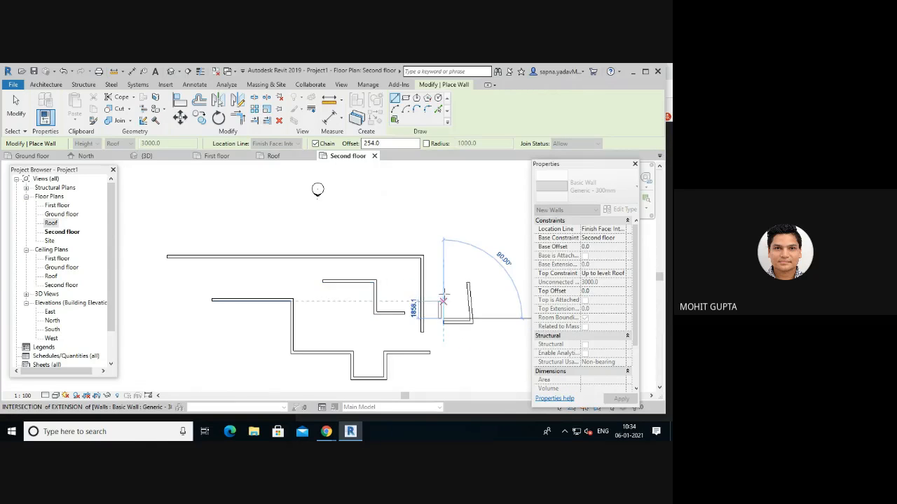
{"action": "left_click", "coordinate": [439, 288]}
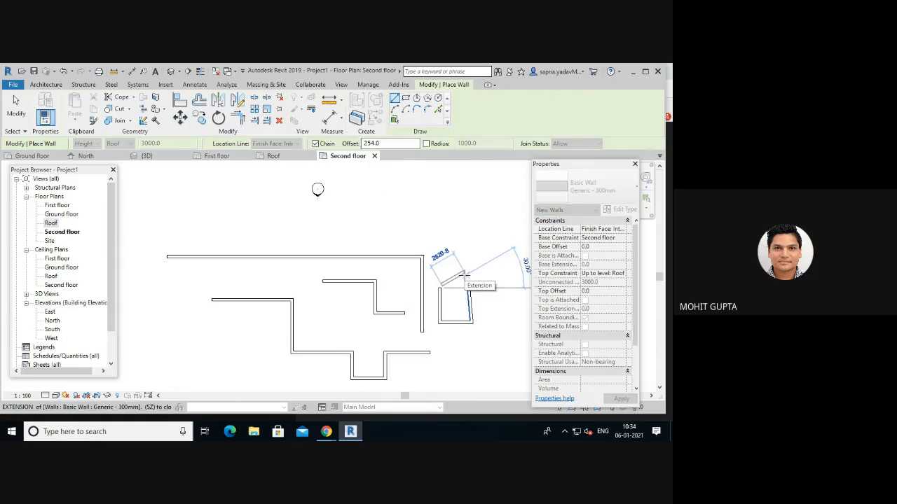
{"action": "key", "text": "Escape"}
{"action": "key", "text": "Escape"}
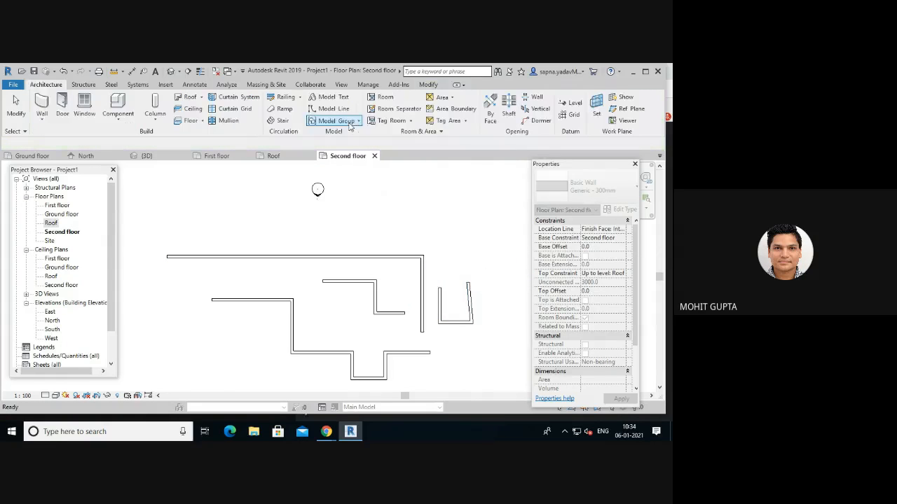
- Restart architectural wall placement with a 1000 mm radius and draw chained walls about 3700 mm left from the long wall's corner and diagonally to the vertical wall
{"action": "left_click", "coordinate": [43, 124]}
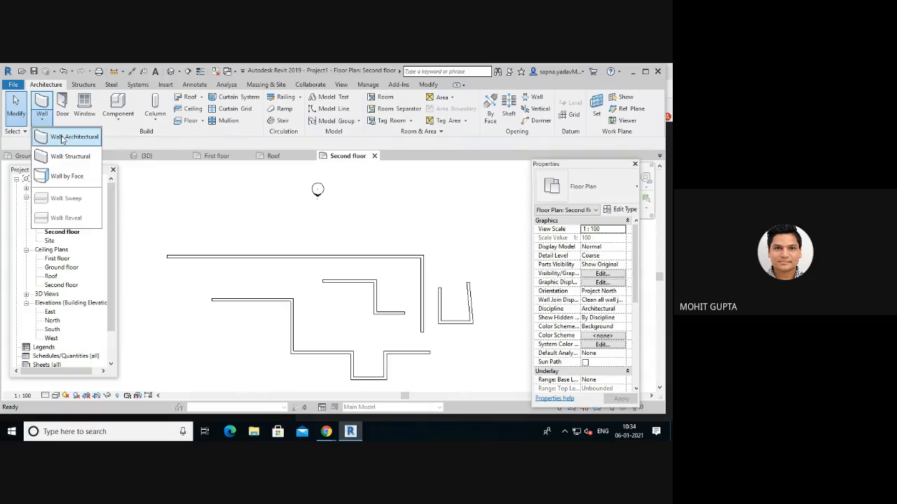
{"action": "left_click", "coordinate": [63, 137]}
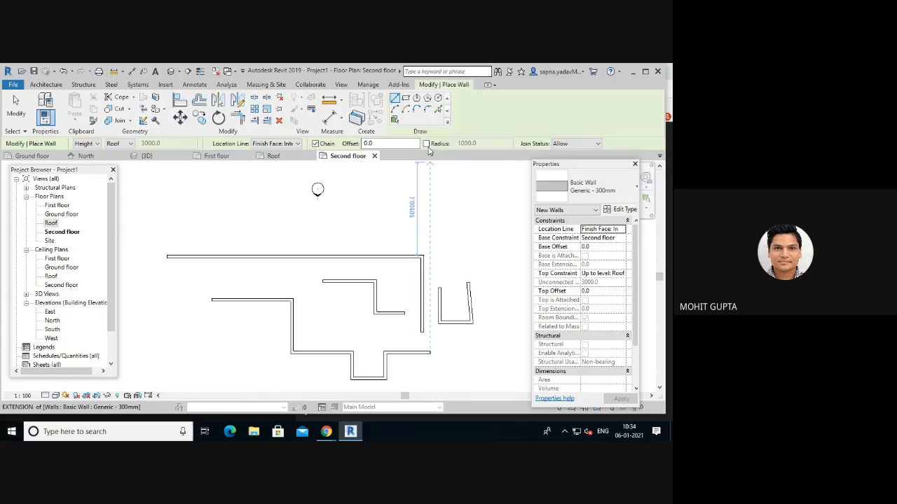
{"action": "left_click", "coordinate": [426, 144]}
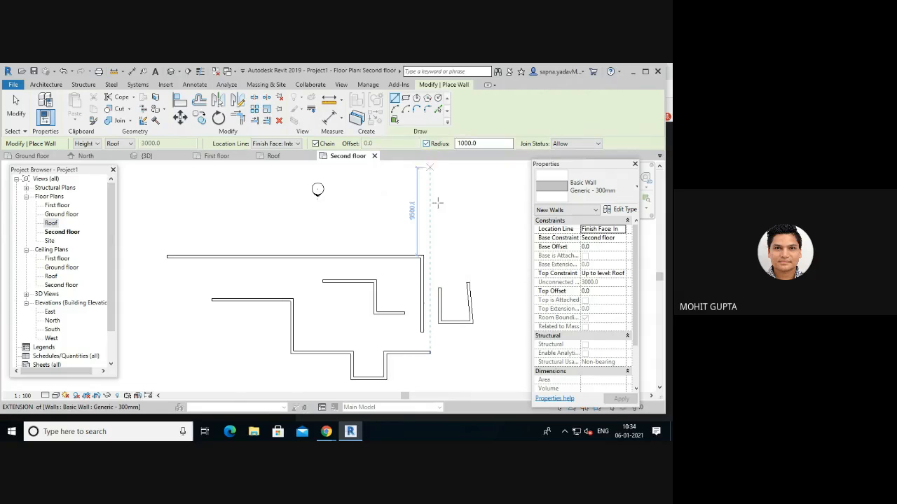
{"action": "left_click", "coordinate": [422, 259]}
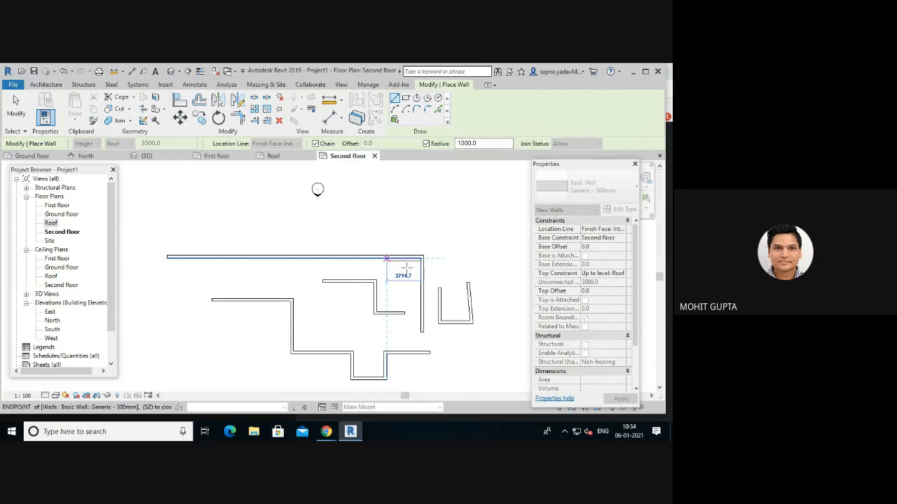
{"action": "left_click", "coordinate": [386, 258]}
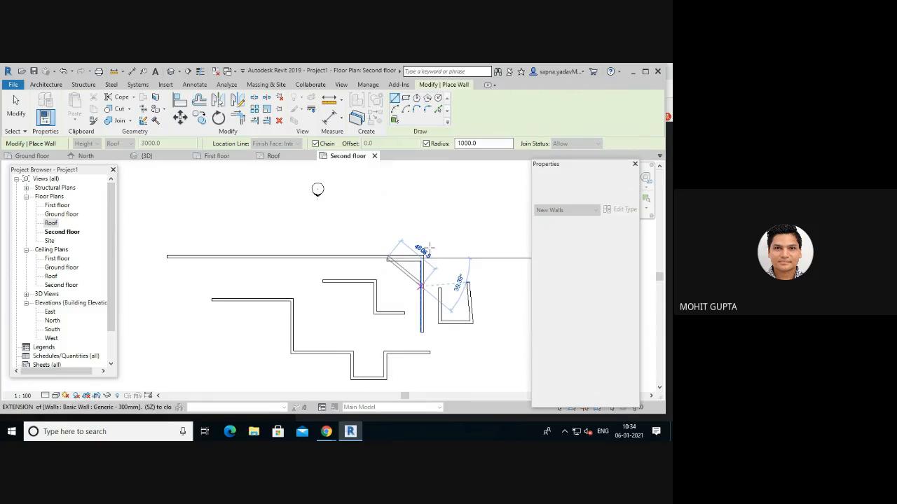
{"action": "left_click", "coordinate": [422, 284]}
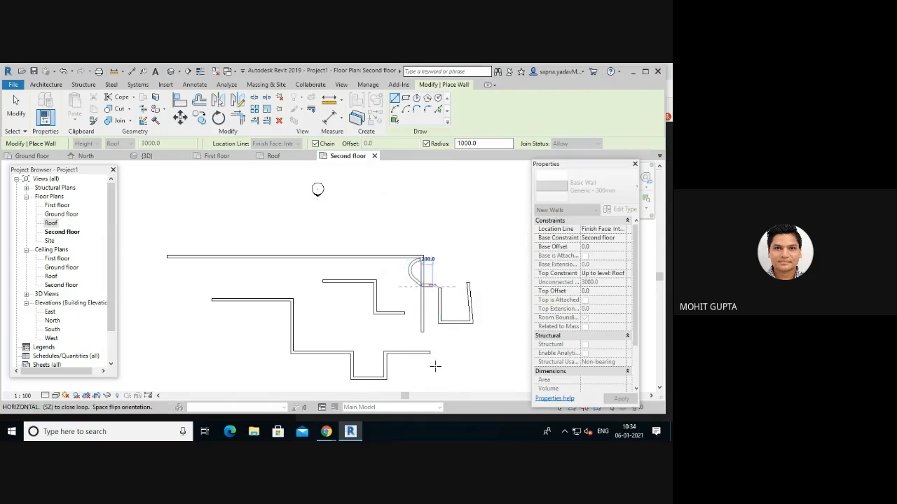
{"action": "key", "text": "Escape"}
{"action": "key", "text": "Escape"}
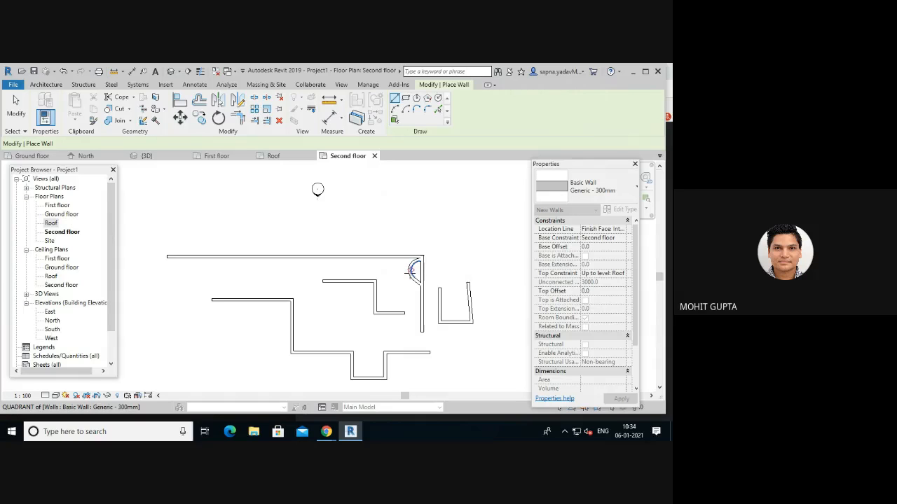
{"action": "key", "text": "Escape"}
{"action": "key", "text": "Escape"}
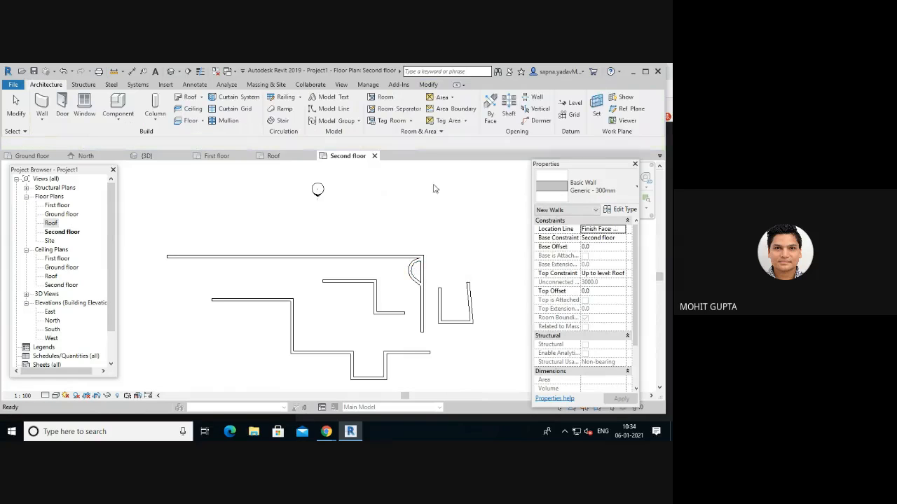
- Select the curved wall inside the upper-right corner to examine it, and clear the selection
{"action": "left_click", "coordinate": [414, 274]}
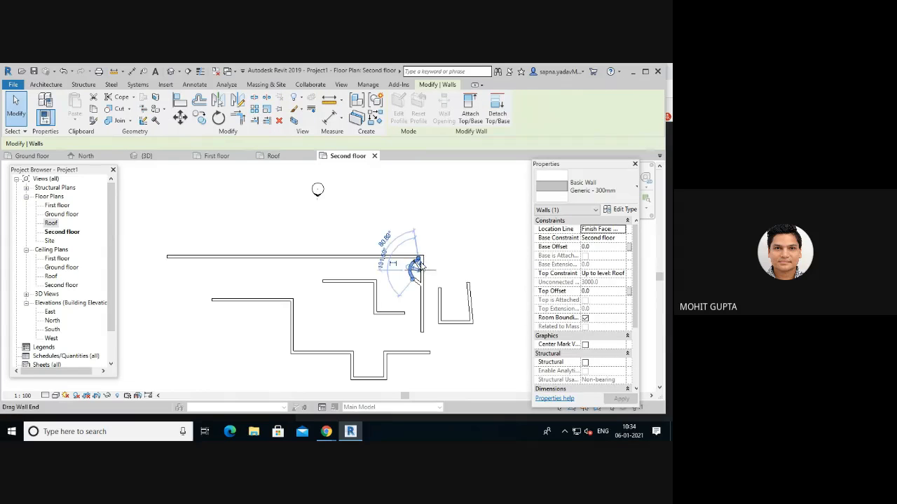
{"action": "key", "text": "Escape"}
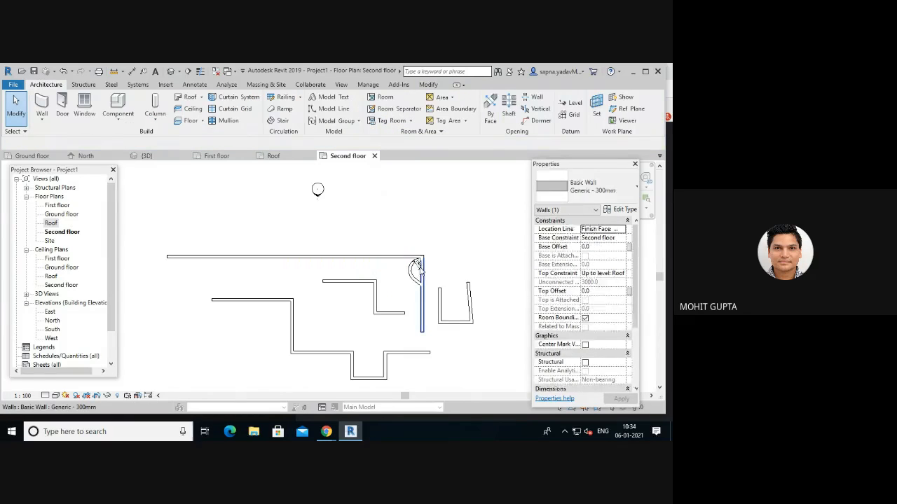
{"action": "left_click", "coordinate": [416, 264]}
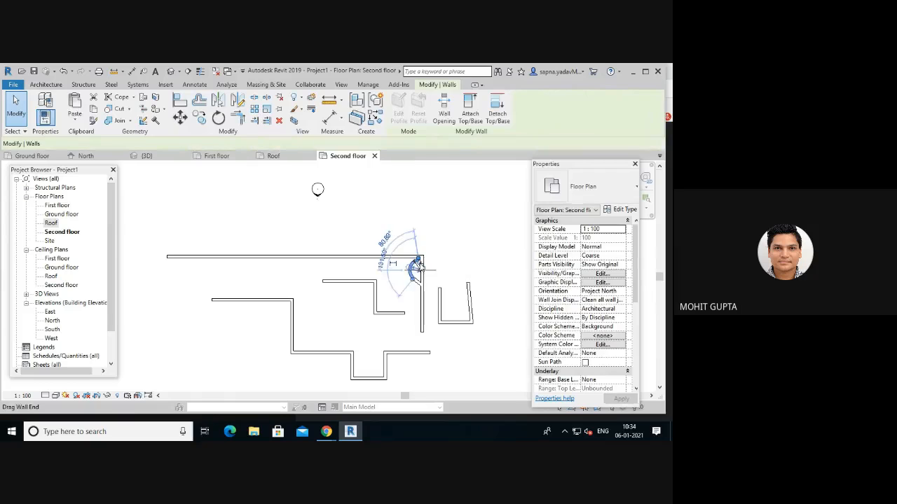
{"action": "left_click", "coordinate": [465, 242]}
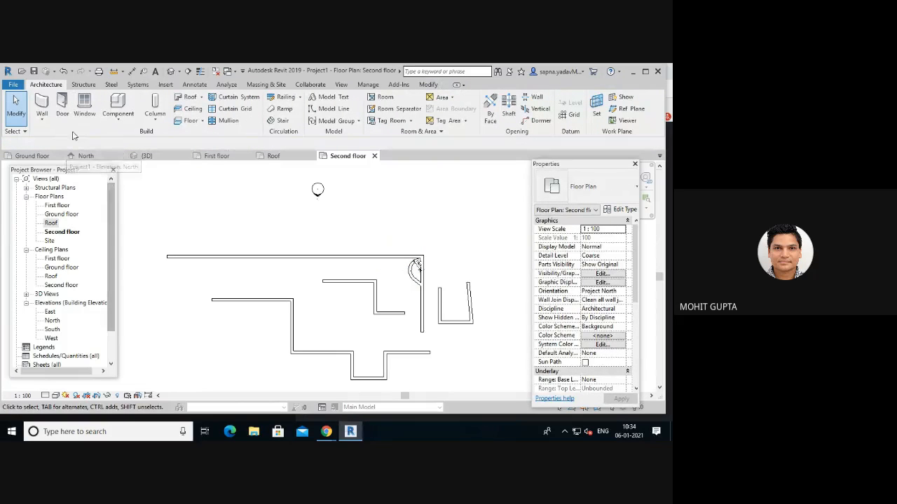
- Draw architectural walls as a rectangle about 7700 by 3200 mm above the long horizontal wall, and end wall placement
{"action": "left_click", "coordinate": [42, 121]}
{"action": "left_click", "coordinate": [68, 137]}
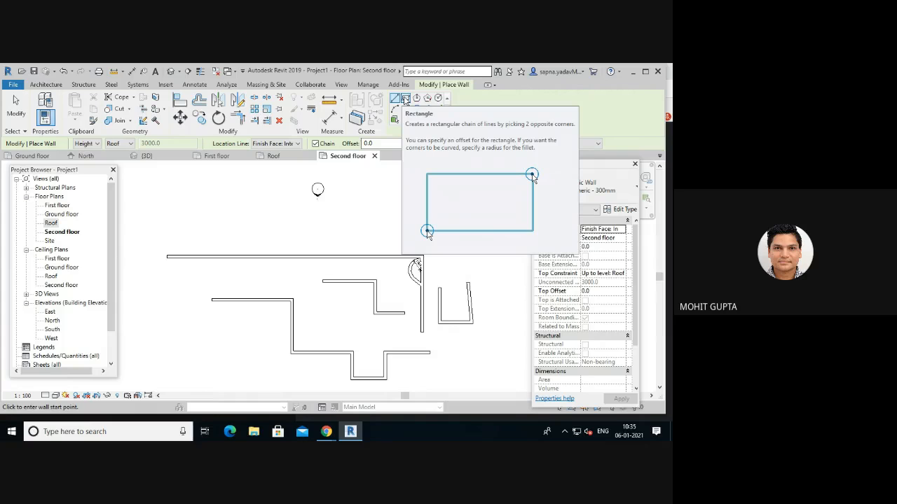
{"action": "left_click", "coordinate": [406, 100]}
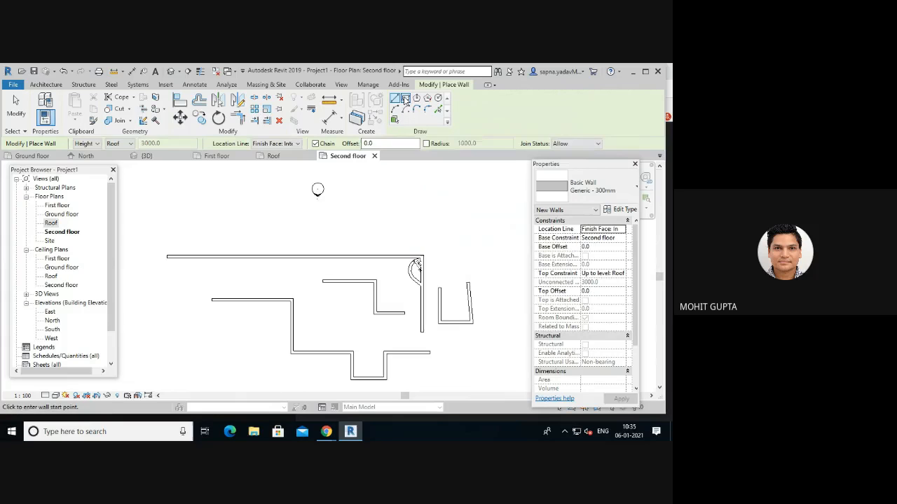
{"action": "left_click", "coordinate": [245, 217]}
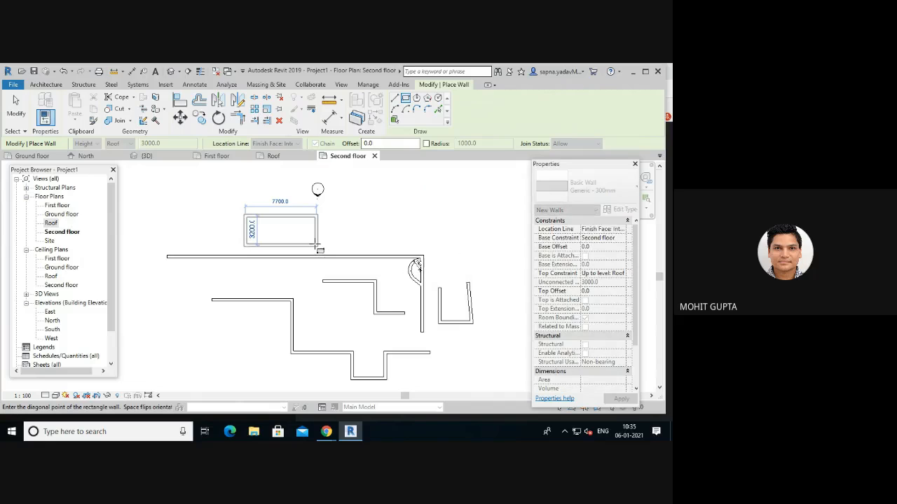
{"action": "left_click", "coordinate": [317, 246]}
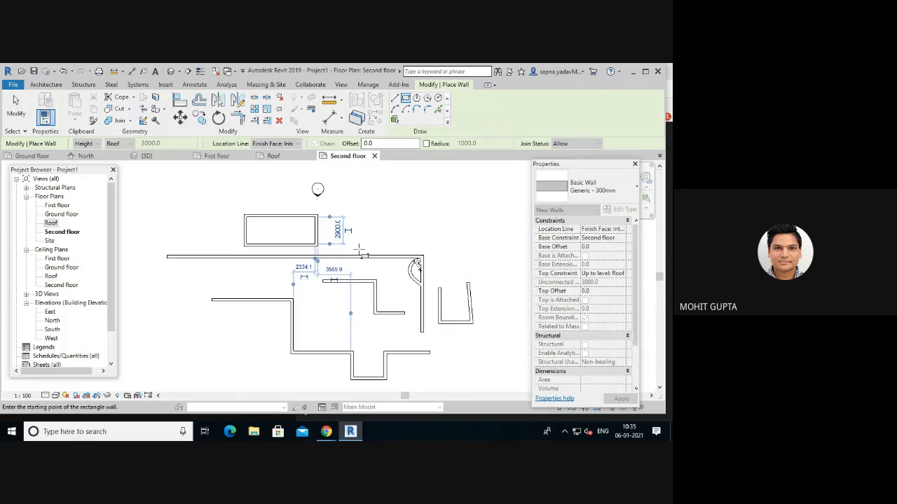
{"action": "key", "text": "Escape"}
{"action": "key", "text": "Escape"}
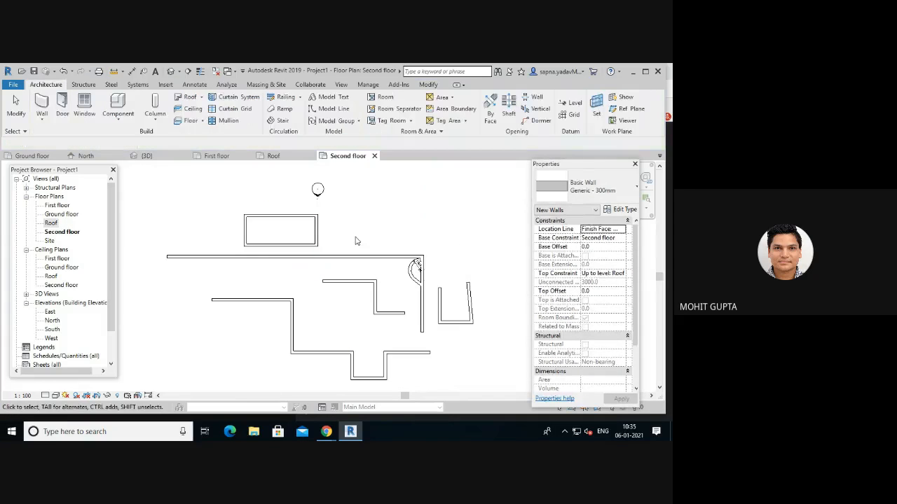
- Move the rectangle's upper wall by setting its distance from the lower wall to 3500 mm
{"action": "left_click", "coordinate": [287, 217]}
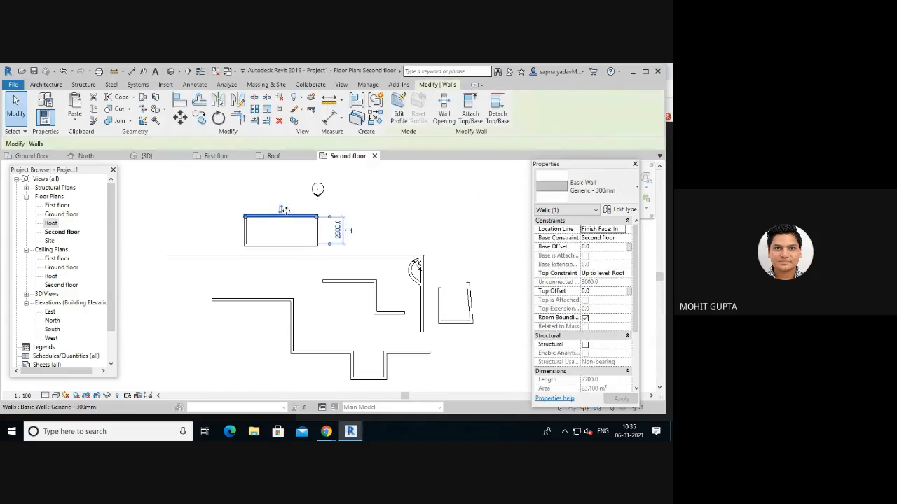
{"action": "left_click", "coordinate": [338, 232]}
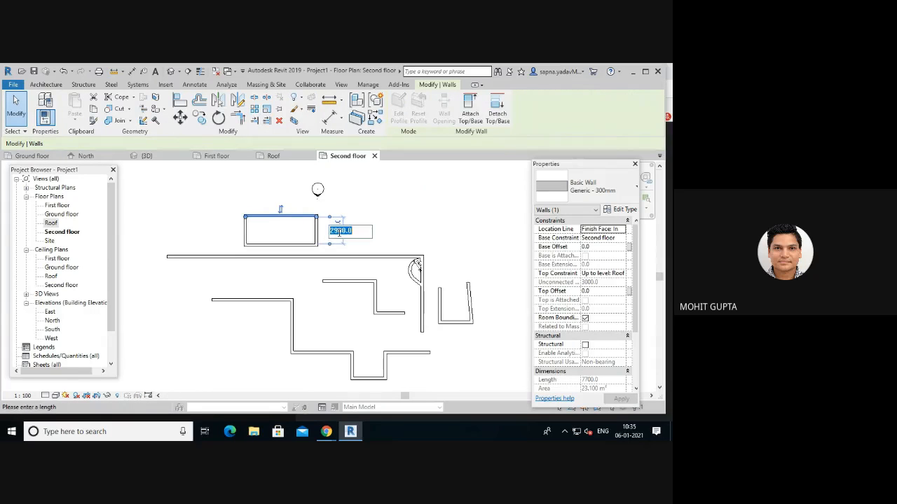
{"action": "type", "text": "3500"}
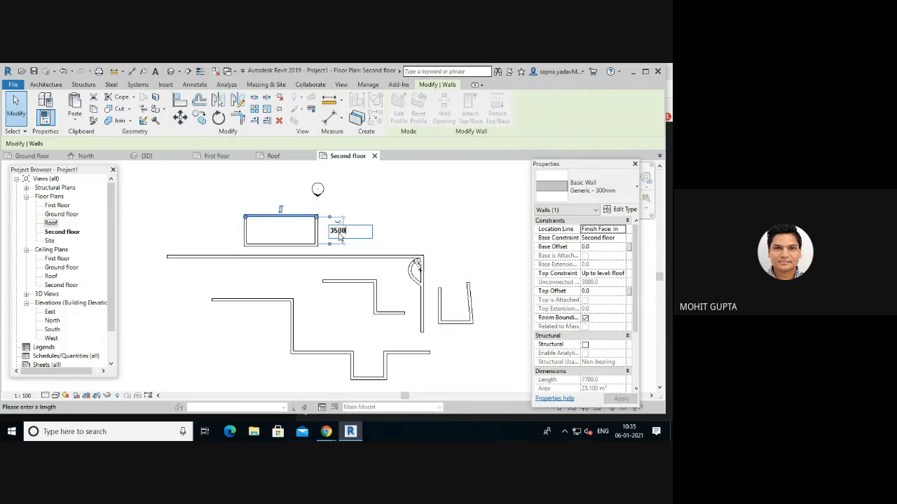
{"action": "key", "text": "Return"}
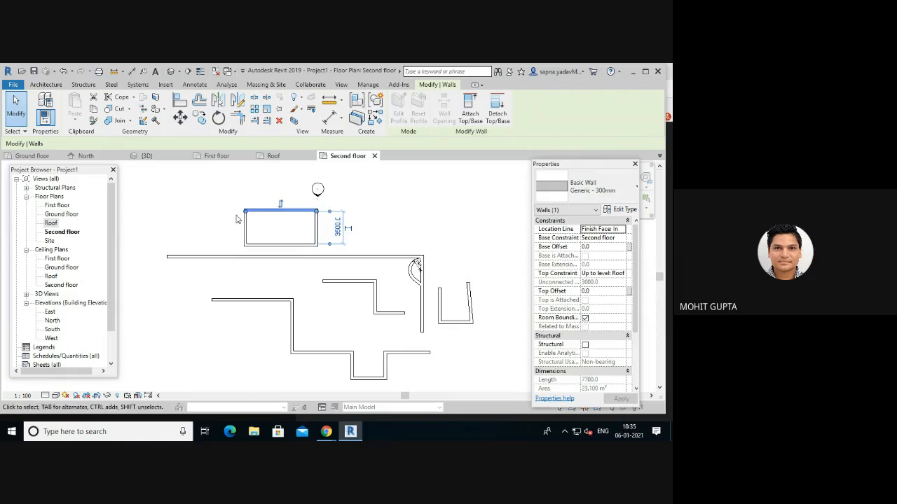
- Move the rectangle's lower wall by setting its distance from the upper wall to 4000 mm, and clear the selection
{"action": "left_click", "coordinate": [295, 246]}
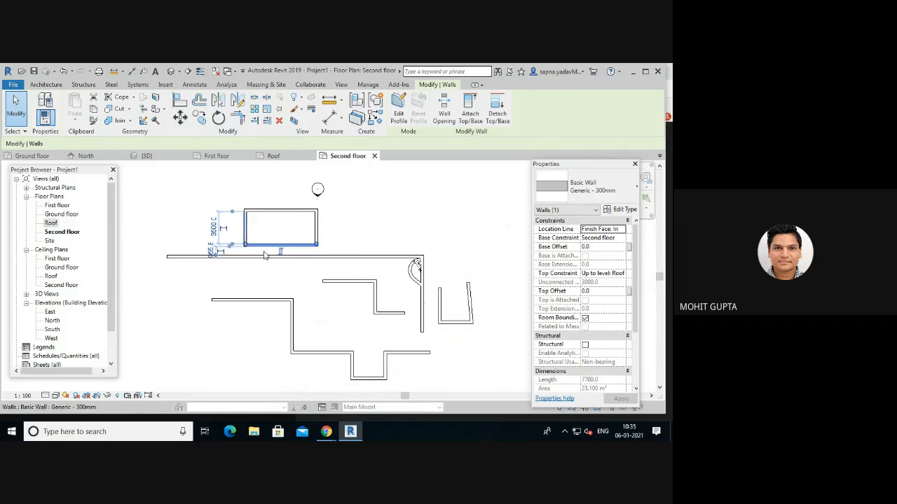
{"action": "left_click", "coordinate": [214, 227]}
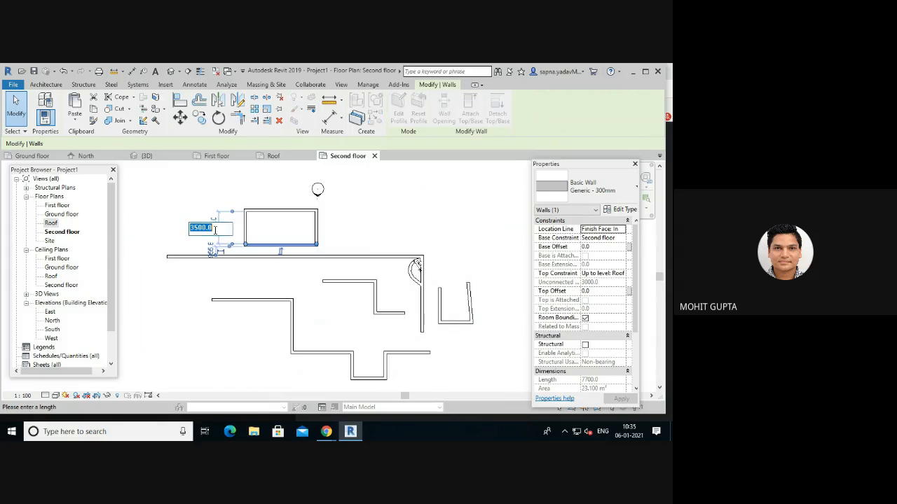
{"action": "type", "text": "40"}
{"action": "key", "text": "Return"}
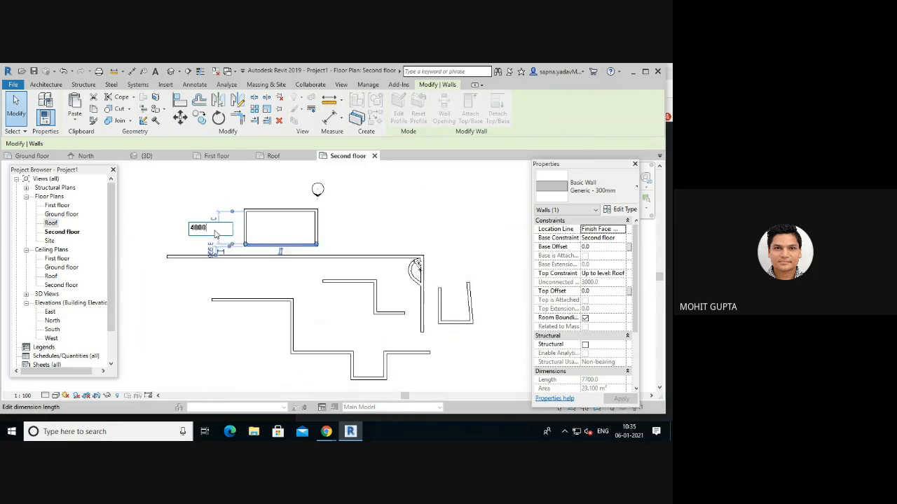
{"action": "left_click", "coordinate": [353, 223]}
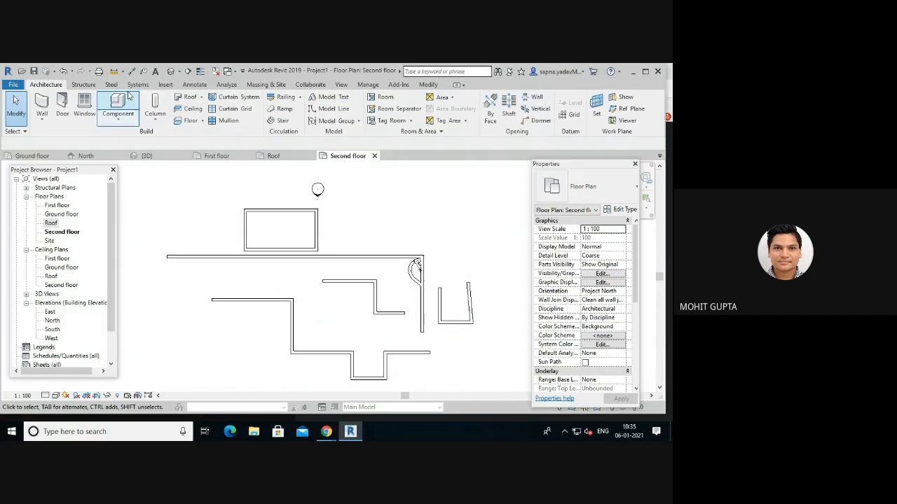
- Examine the walls in the default 3D view, and open the First floor and Ground floor plans
{"action": "left_click", "coordinate": [168, 72]}
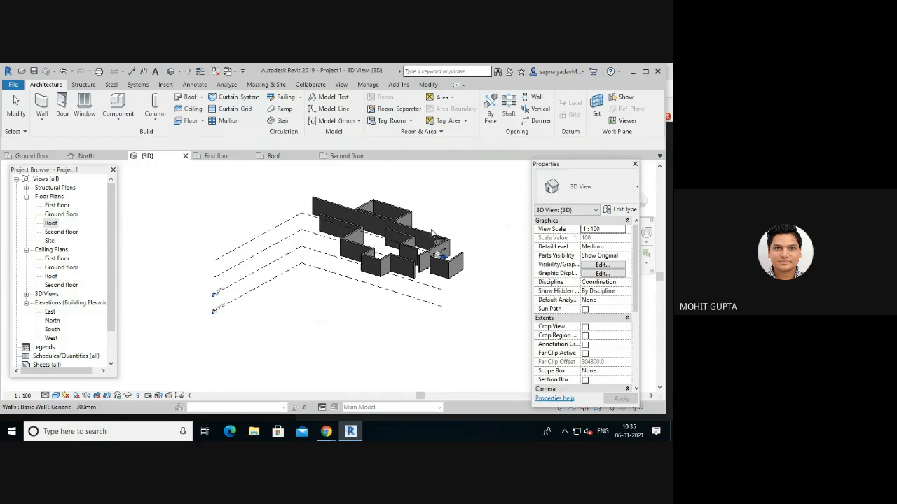
{"action": "scroll", "coordinate": [430, 223], "scroll_direction": "up", "scroll_amount": 4}
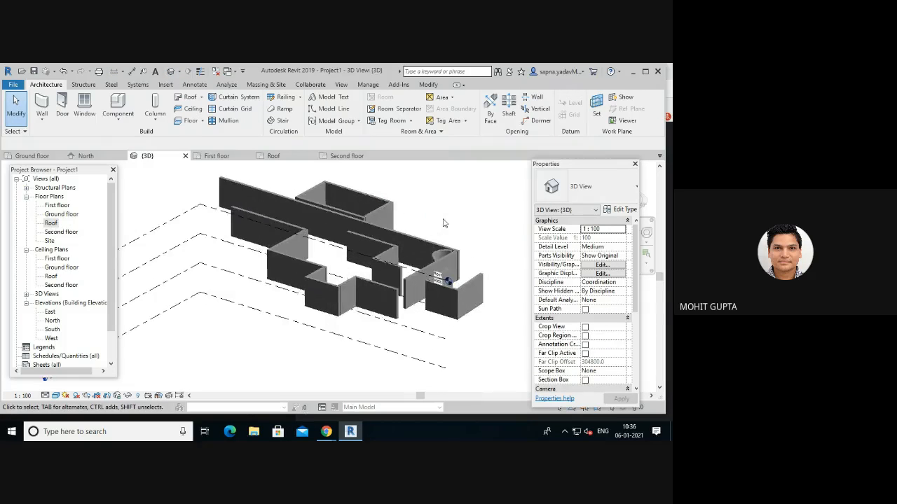
{"action": "scroll", "coordinate": [348, 227], "scroll_direction": "down", "scroll_amount": 2}
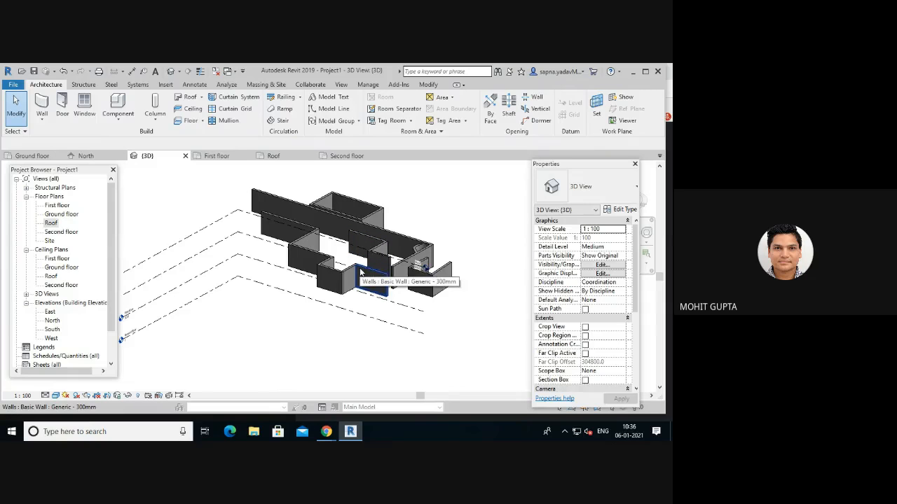
{"action": "double_click", "coordinate": [57, 206]}
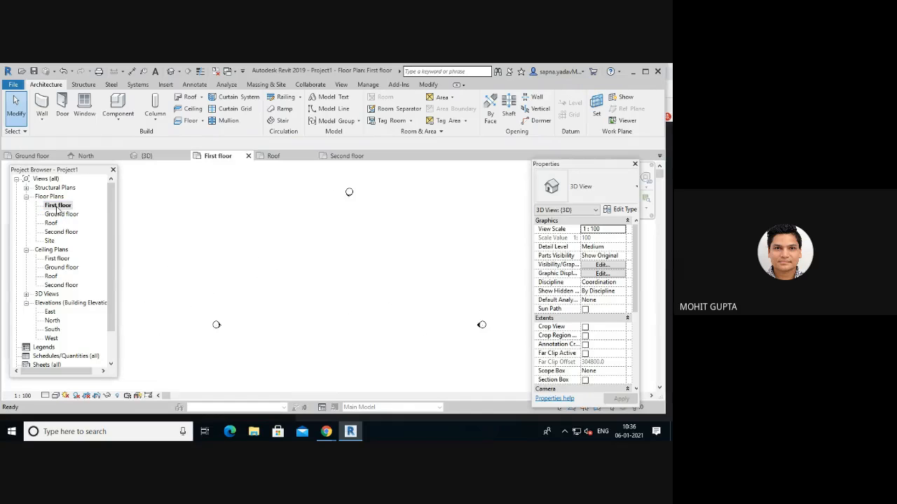
{"action": "double_click", "coordinate": [59, 215]}
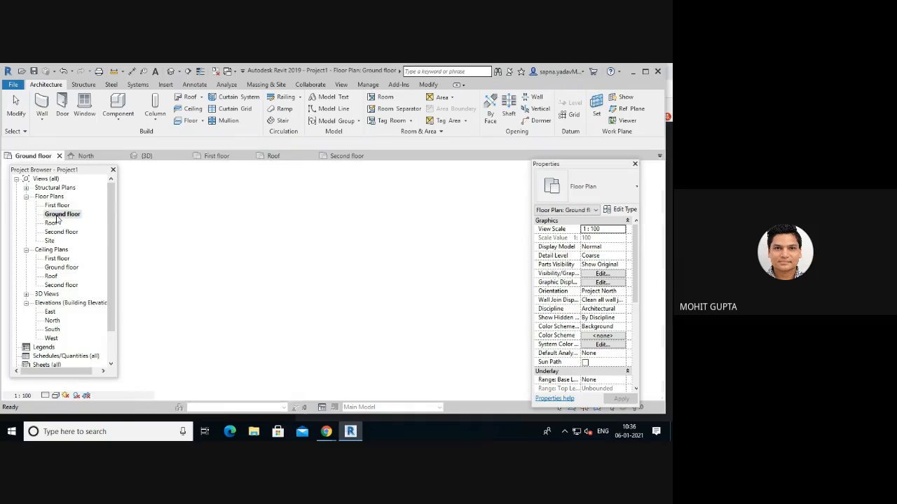
- Delete all the walls on the Second floor plan
{"action": "double_click", "coordinate": [59, 232]}
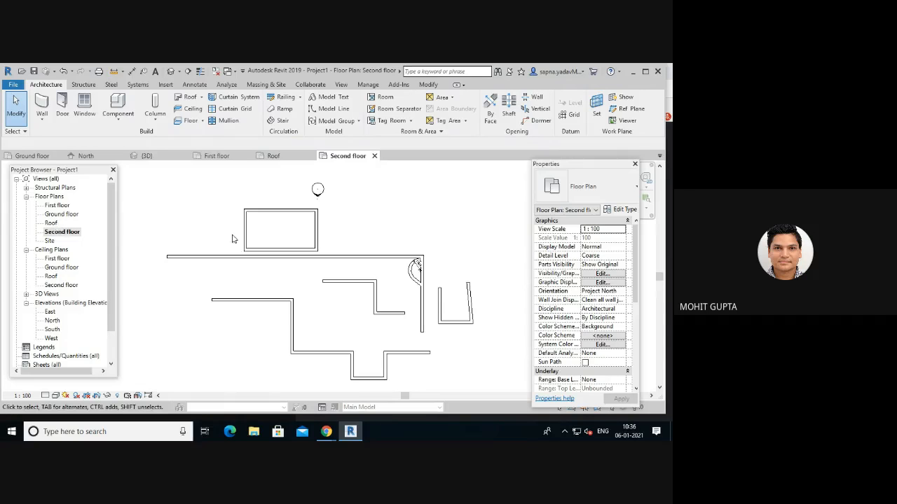
{"action": "scroll", "coordinate": [225, 229], "scroll_direction": "down", "scroll_amount": 1}
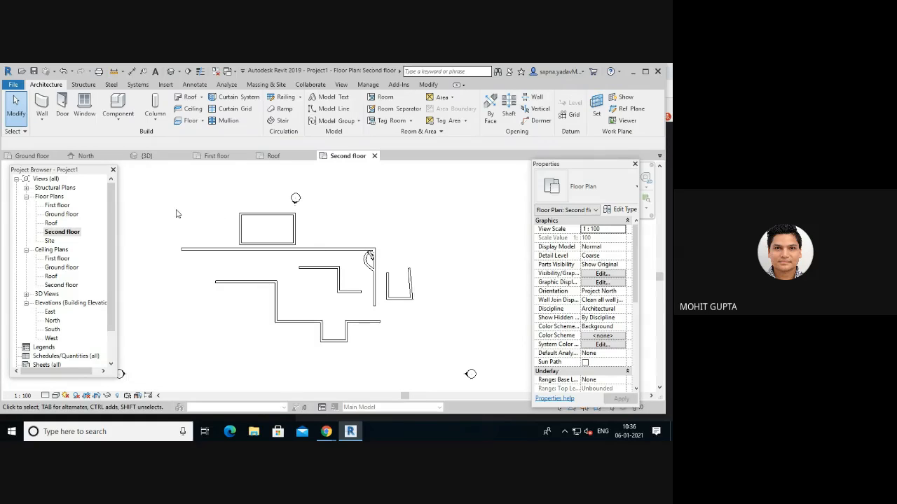
{"action": "left_click_drag", "start_coordinate": [172, 204], "coordinate": [436, 374]}
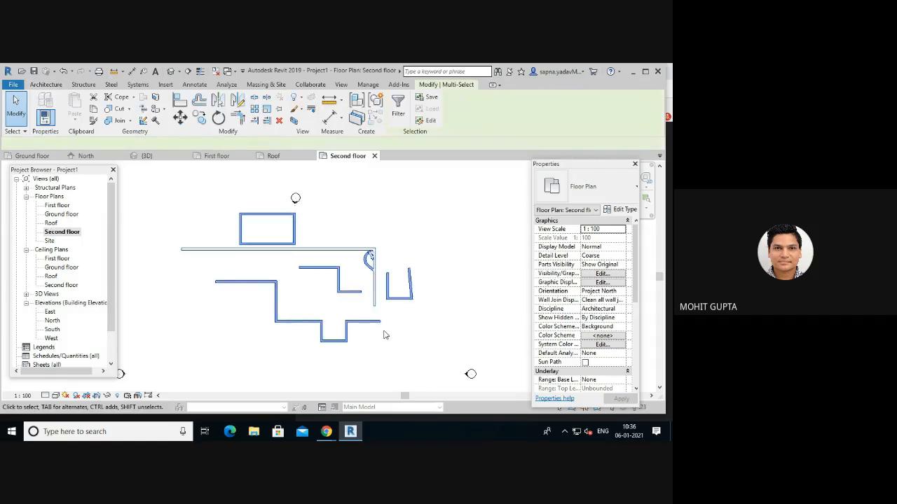
{"action": "scroll", "coordinate": [383, 335], "scroll_direction": "down", "scroll_amount": 1}
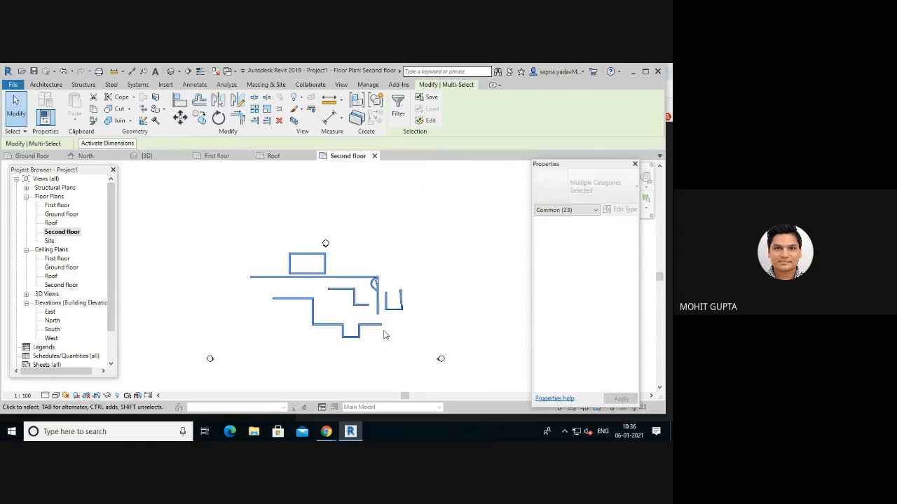
{"action": "scroll", "coordinate": [383, 335], "scroll_direction": "down", "scroll_amount": 1}
{"action": "key", "text": "Delete"}
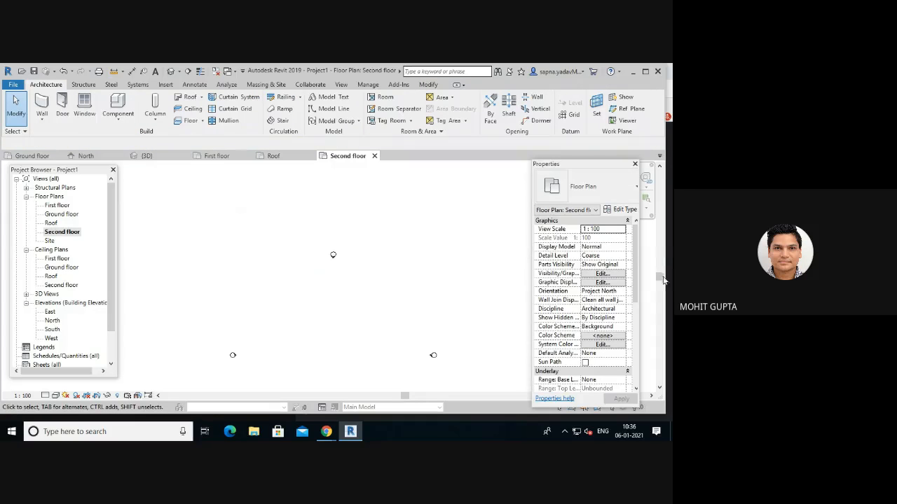
{"action": "left_click_drag", "start_coordinate": [663, 280], "coordinate": [662, 300]}
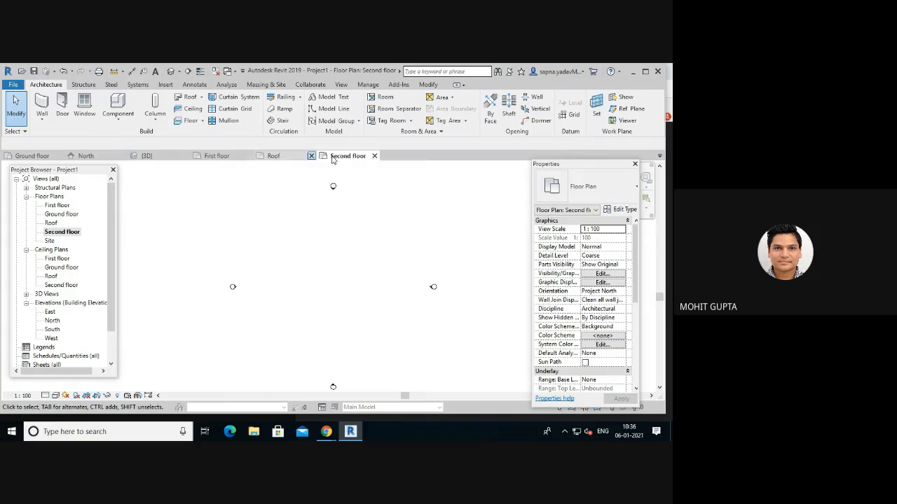
{"action": "left_click", "coordinate": [280, 155]}
{"action": "left_click", "coordinate": [335, 156]}
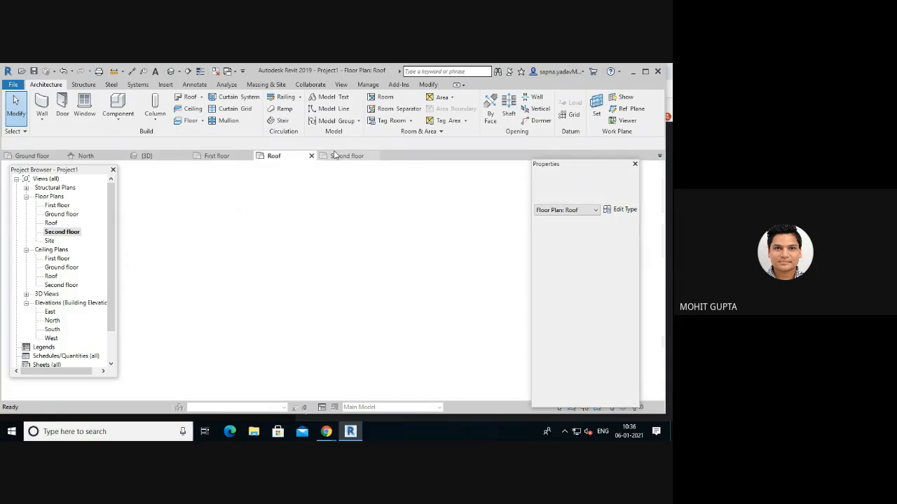
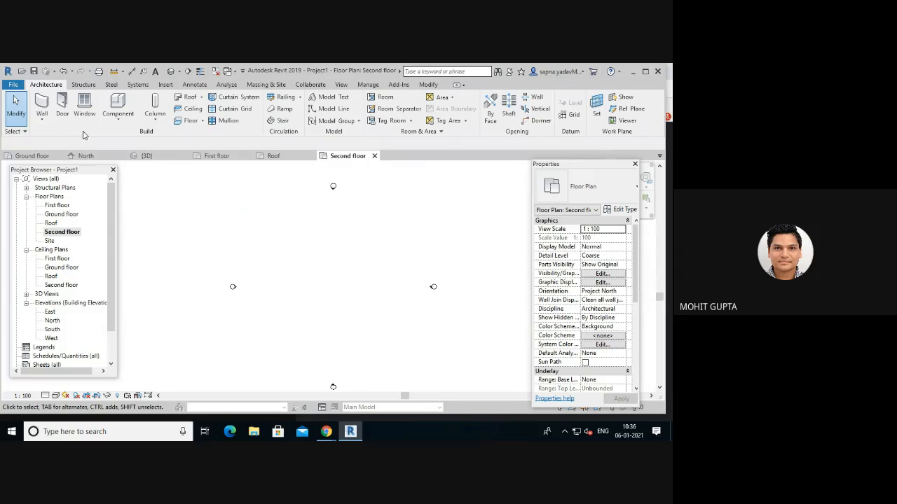
- Examine the basic, curtain and stacked wall types available for architectural walls, and leave wall placement
{"action": "left_click", "coordinate": [42, 120]}
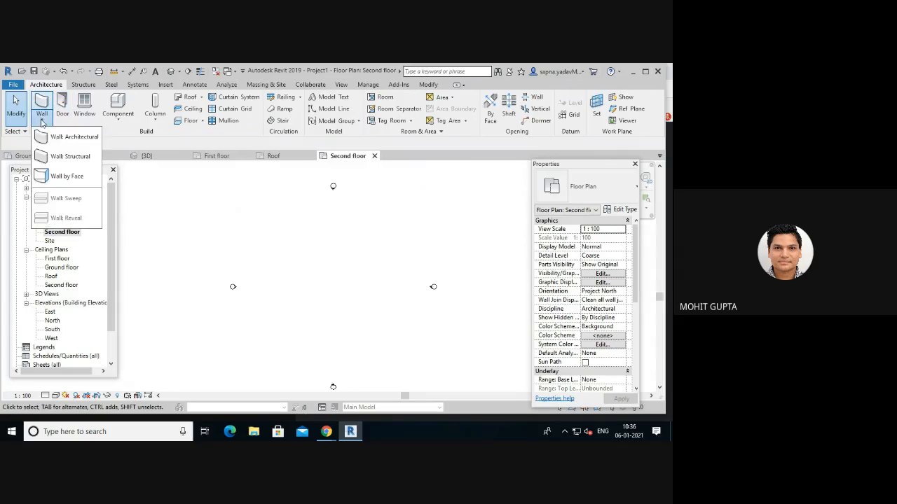
{"action": "left_click", "coordinate": [67, 138]}
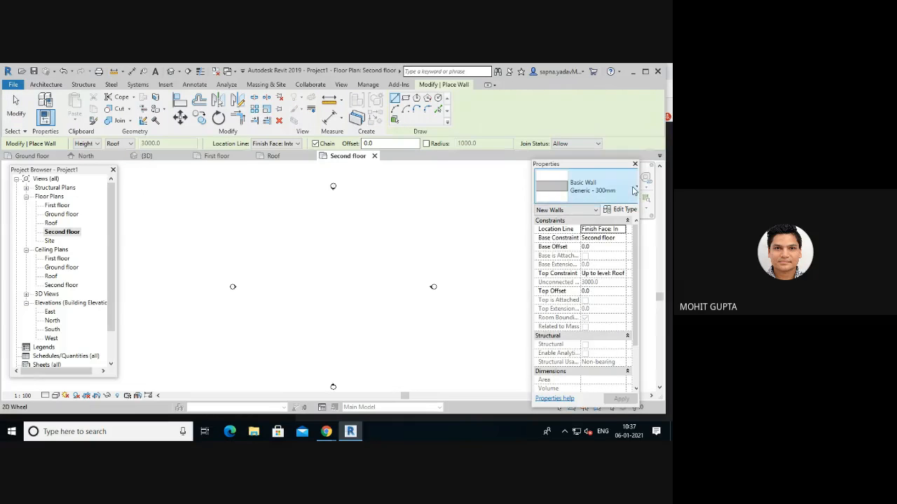
{"action": "left_click", "coordinate": [608, 188]}
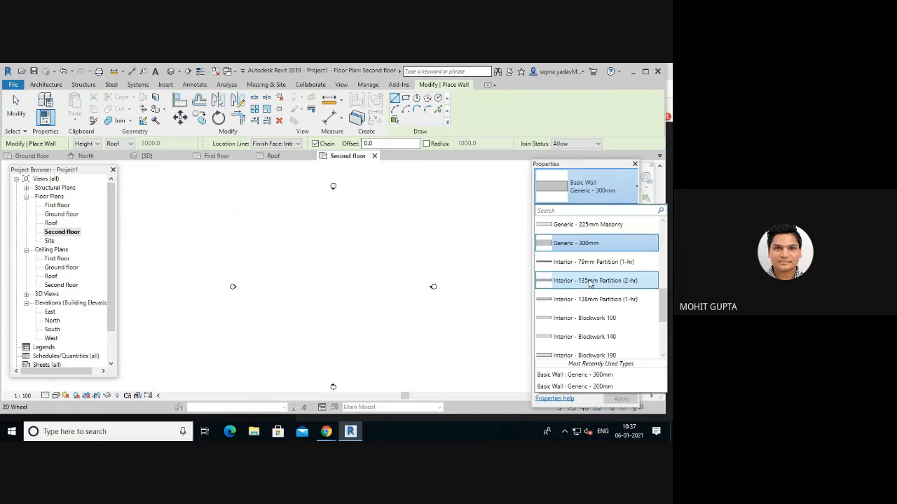
{"action": "scroll", "coordinate": [591, 308], "scroll_direction": "down", "scroll_amount": 1}
{"action": "scroll", "coordinate": [594, 332], "scroll_direction": "down", "scroll_amount": 1}
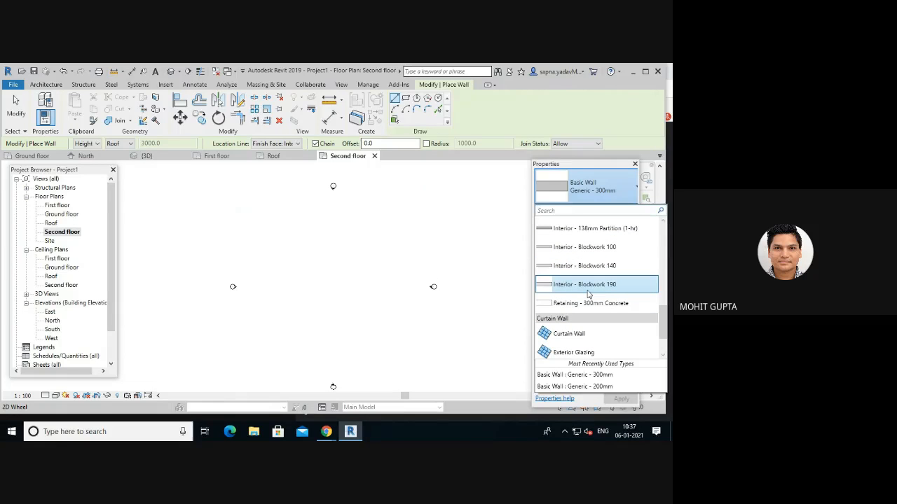
{"action": "scroll", "coordinate": [590, 312], "scroll_direction": "down", "scroll_amount": 1}
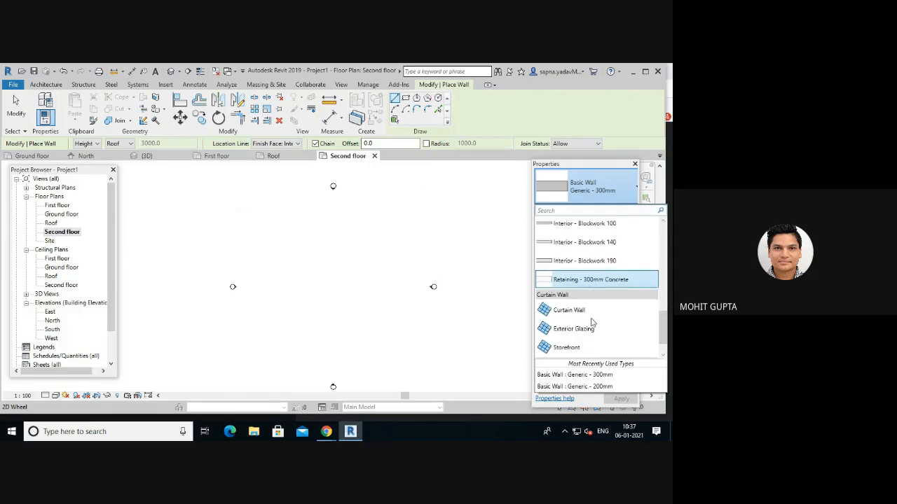
{"action": "scroll", "coordinate": [592, 322], "scroll_direction": "down", "scroll_amount": 1}
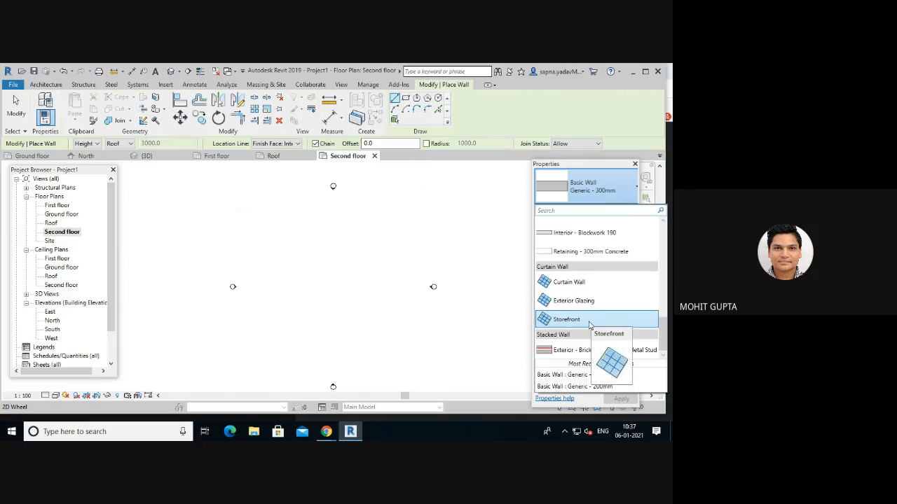
{"action": "scroll", "coordinate": [595, 312], "scroll_direction": "up", "scroll_amount": 5}
{"action": "scroll", "coordinate": [613, 294], "scroll_direction": "up", "scroll_amount": 2}
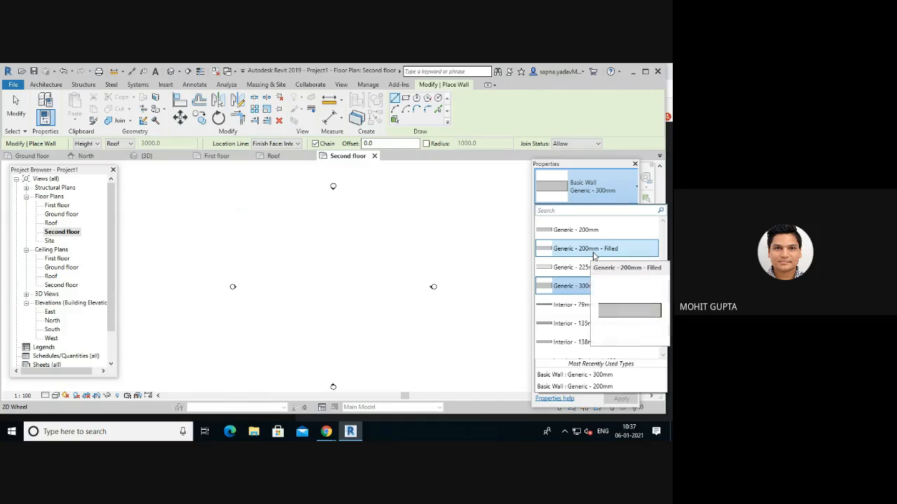
{"action": "scroll", "coordinate": [590, 277], "scroll_direction": "down", "scroll_amount": 3}
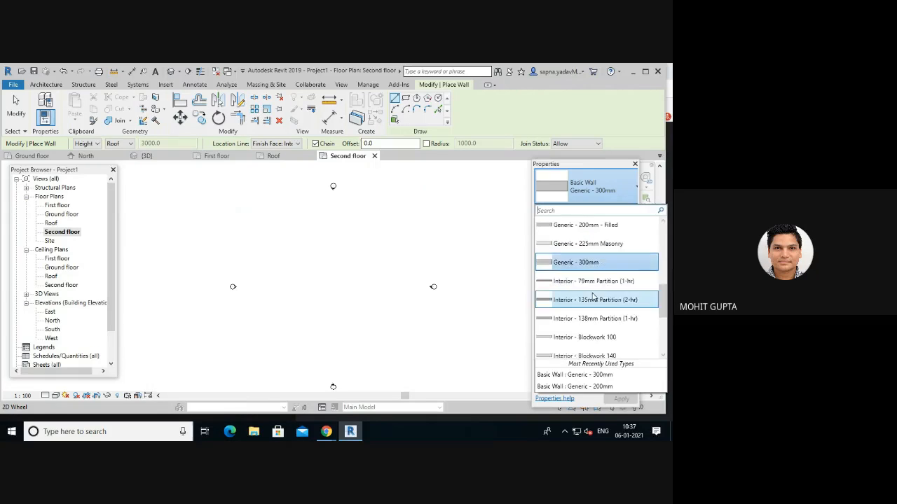
{"action": "scroll", "coordinate": [594, 297], "scroll_direction": "down", "scroll_amount": 2}
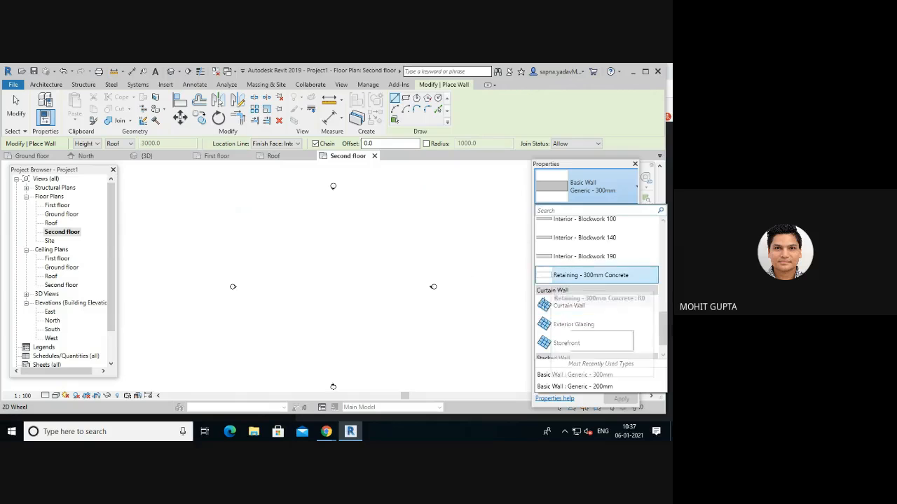
{"action": "scroll", "coordinate": [589, 316], "scroll_direction": "down", "scroll_amount": 1}
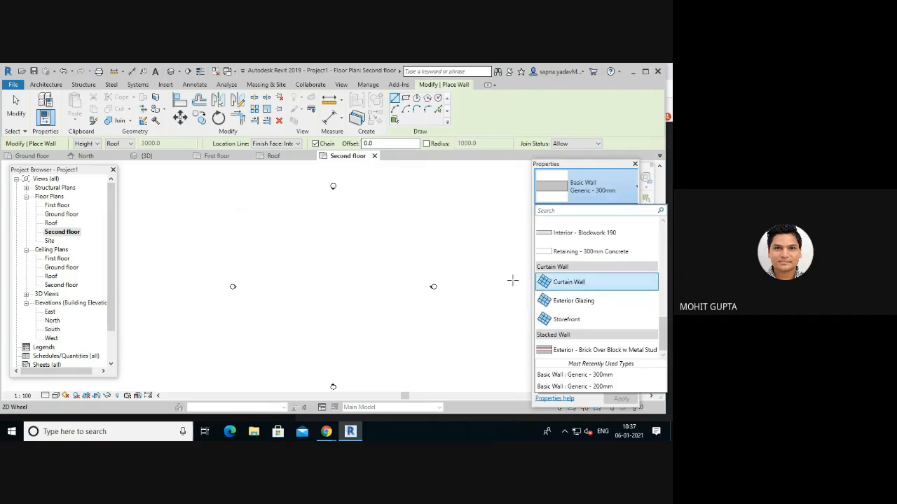
{"action": "key", "text": "Escape"}
{"action": "key", "text": "Escape"}
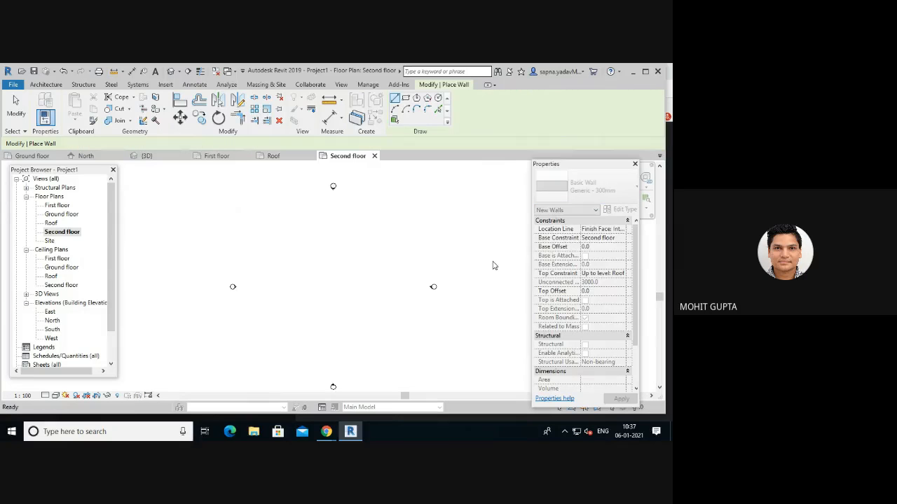
- Draw a closed rectangle of chained Generic - 300mm architectural walls, about 34000 by 17000 mm, between the elevation markers
{"action": "scroll", "coordinate": [332, 263], "scroll_direction": "up", "scroll_amount": 2}
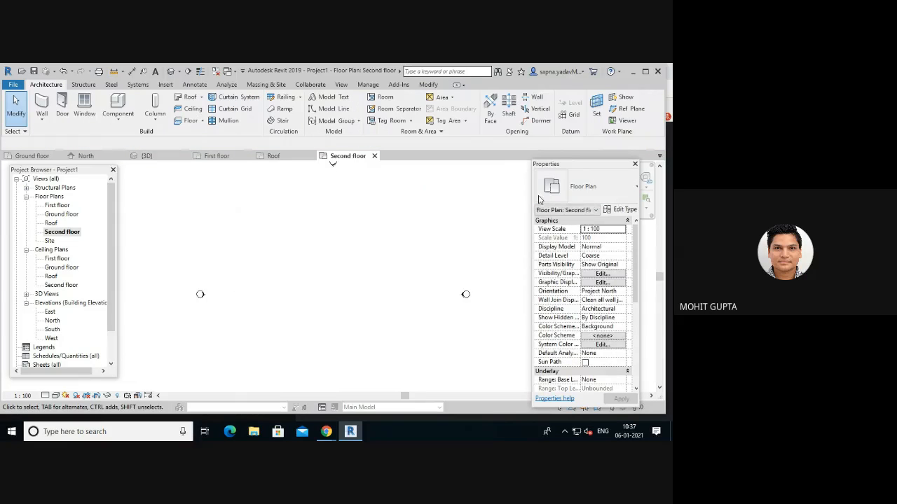
{"action": "left_click", "coordinate": [42, 118]}
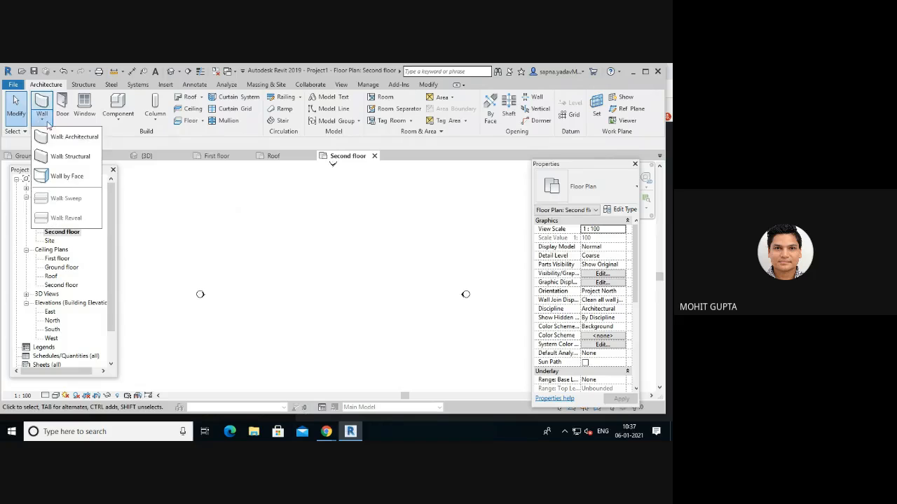
{"action": "left_click", "coordinate": [59, 137]}
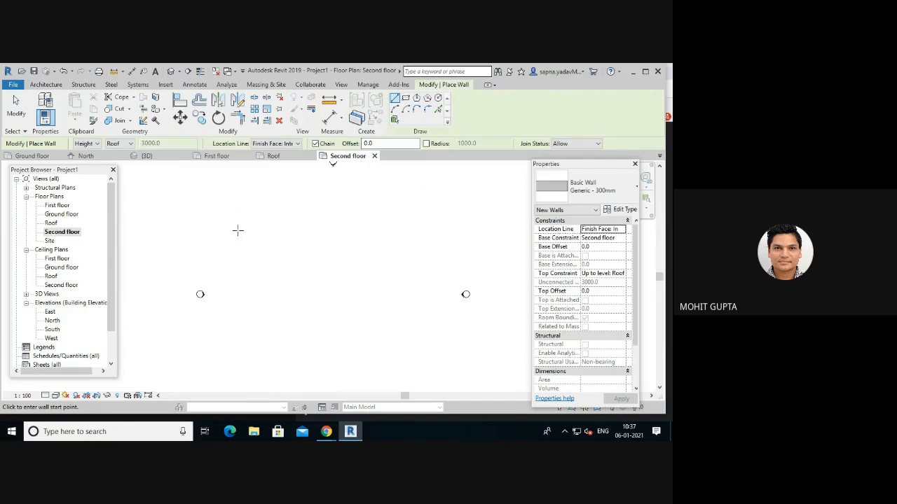
{"action": "scroll", "coordinate": [248, 225], "scroll_direction": "down", "scroll_amount": 2}
{"action": "left_click", "coordinate": [235, 209]}
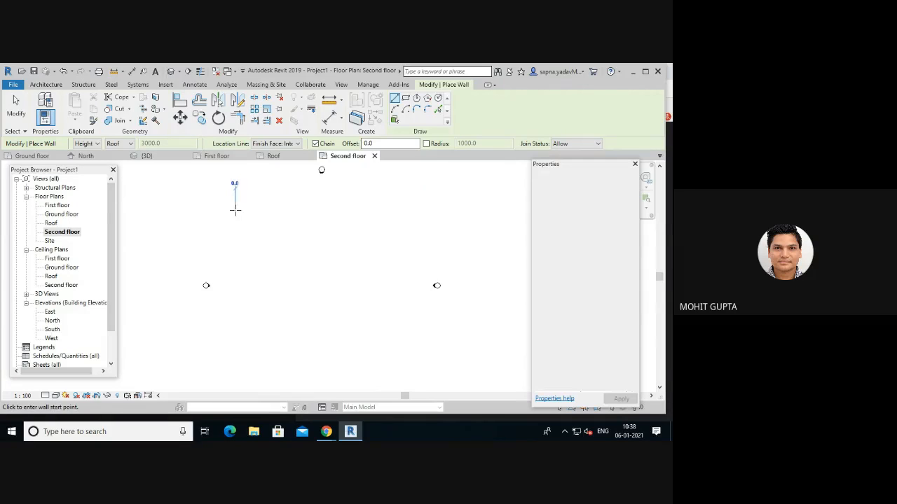
{"action": "left_click", "coordinate": [390, 209]}
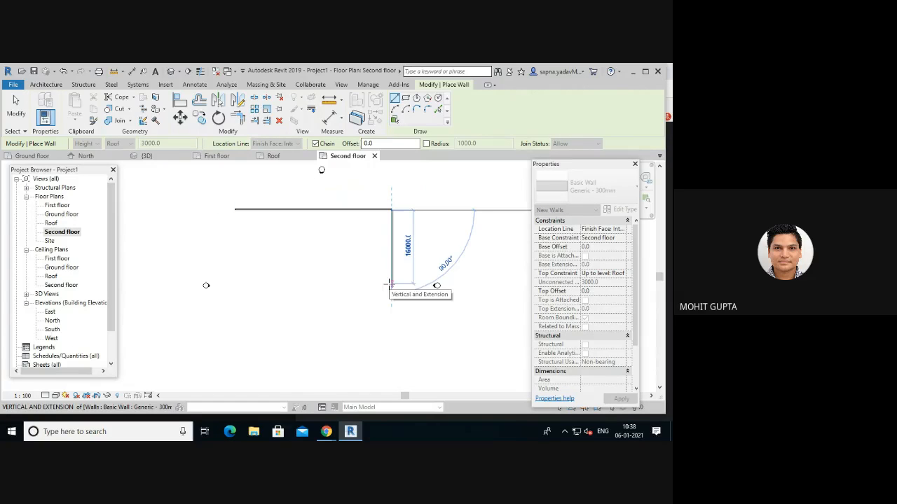
{"action": "left_click", "coordinate": [391, 287]}
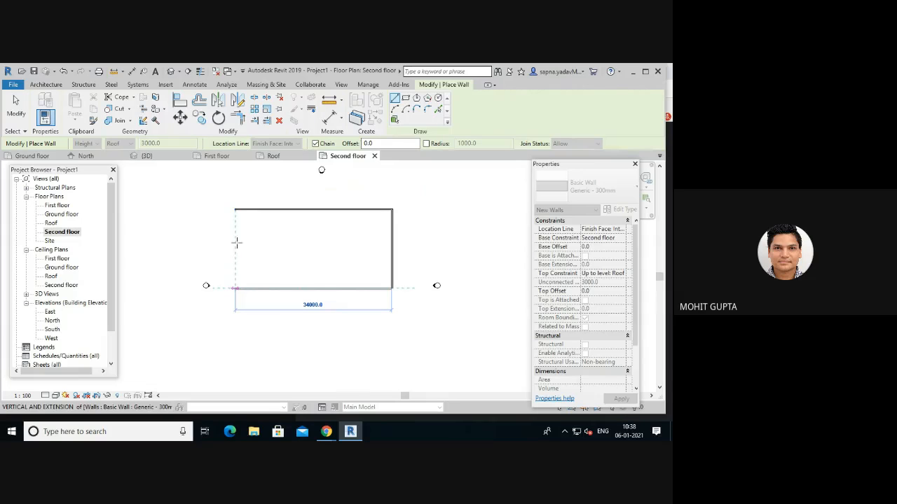
{"action": "left_click", "coordinate": [237, 214]}
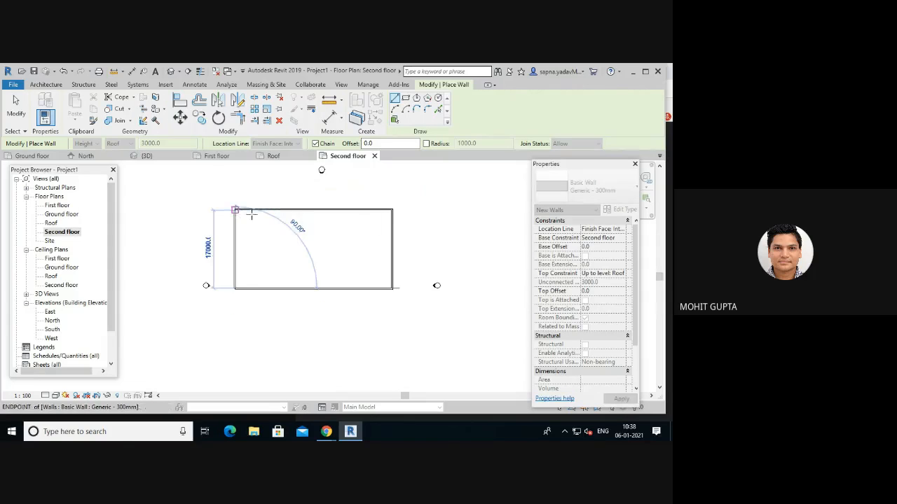
{"action": "left_click", "coordinate": [235, 210]}
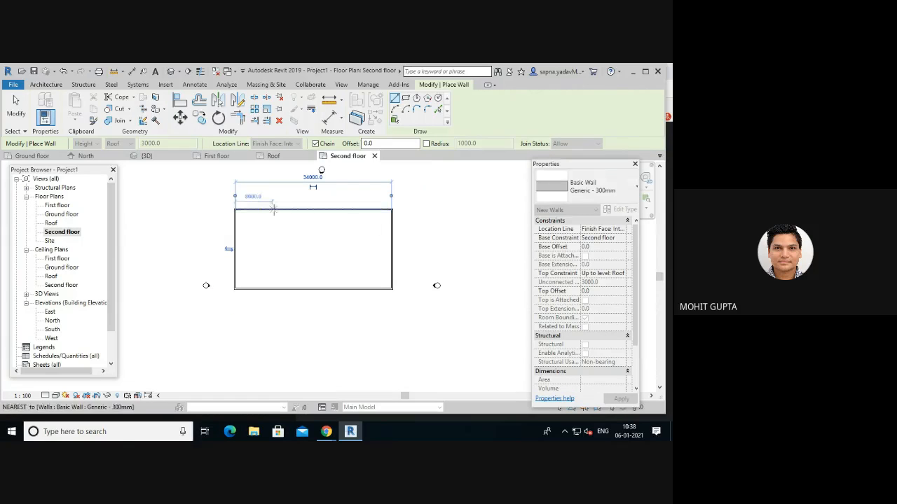
- Draw a small three-sided wall enclosure about 5000 mm deep, hanging inside from the rectangle's upper wall, and end wall placement
{"action": "left_click", "coordinate": [275, 210]}
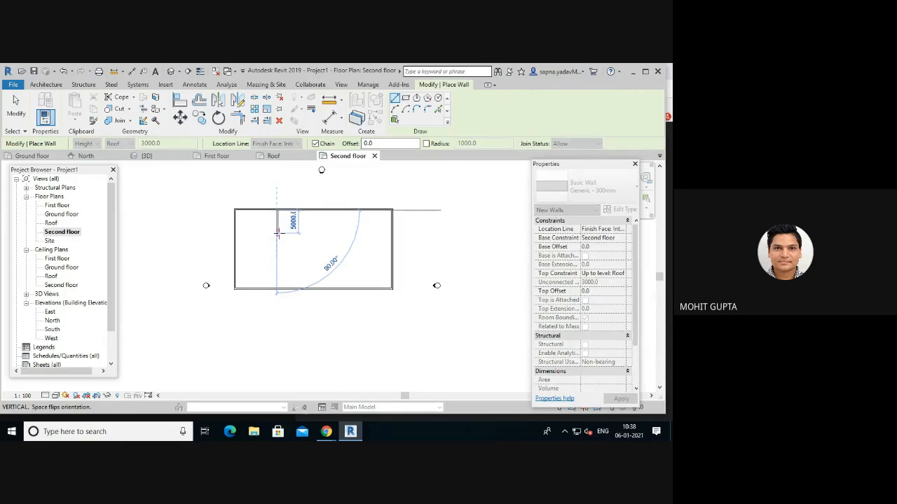
{"action": "left_click", "coordinate": [278, 233]}
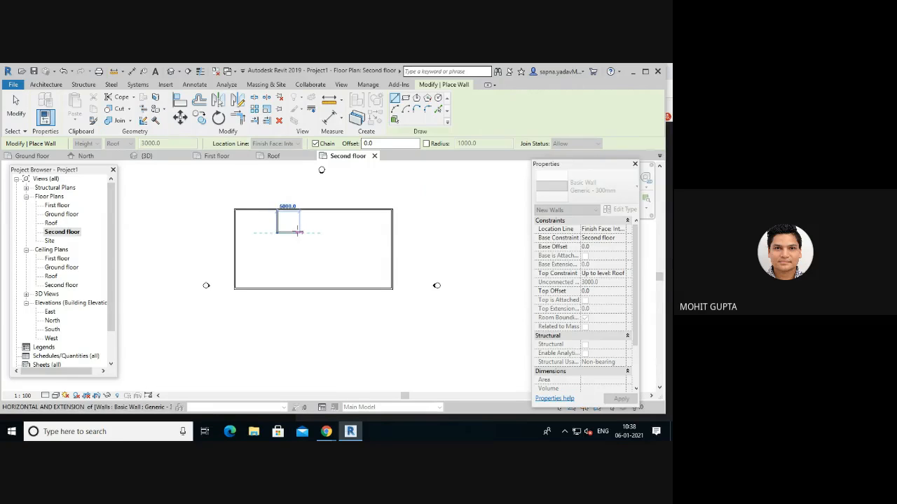
{"action": "left_click", "coordinate": [300, 210]}
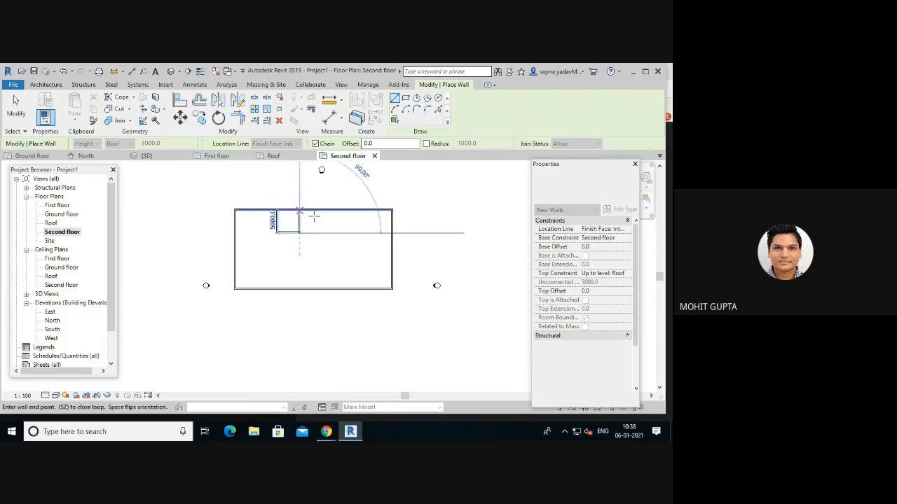
{"action": "key", "text": "Escape"}
{"action": "key", "text": "Escape"}
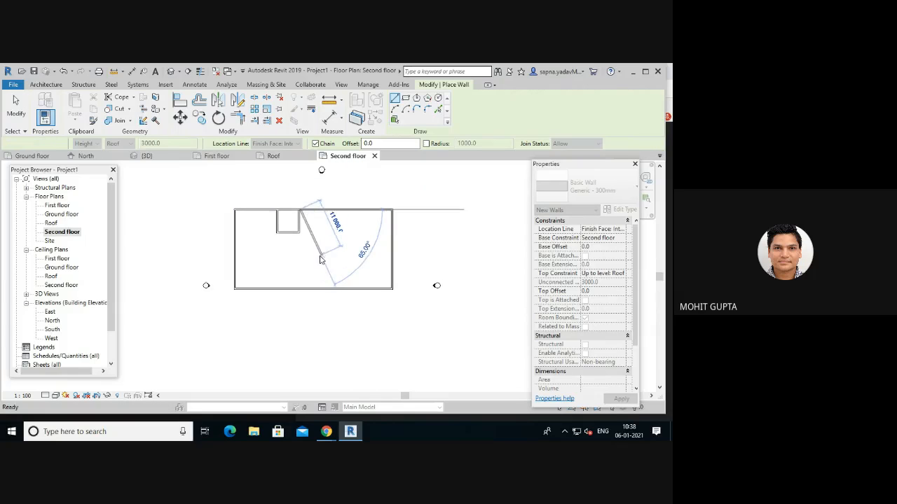
- Draw a vertical wall about 8800 mm long from below the small enclosure down to the rectangle's lower wall, and select it
{"action": "key", "text": "w"}
{"action": "key", "text": "a"}
{"action": "left_click", "coordinate": [288, 232]}
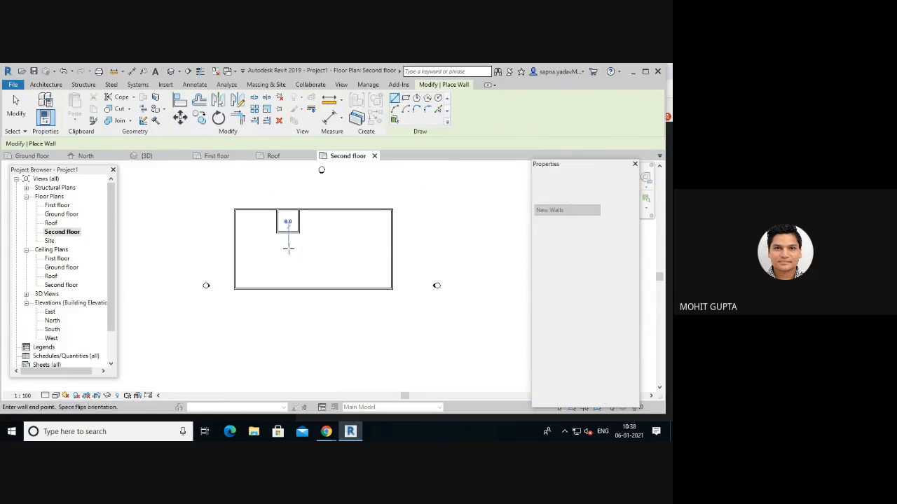
{"action": "left_click", "coordinate": [287, 289]}
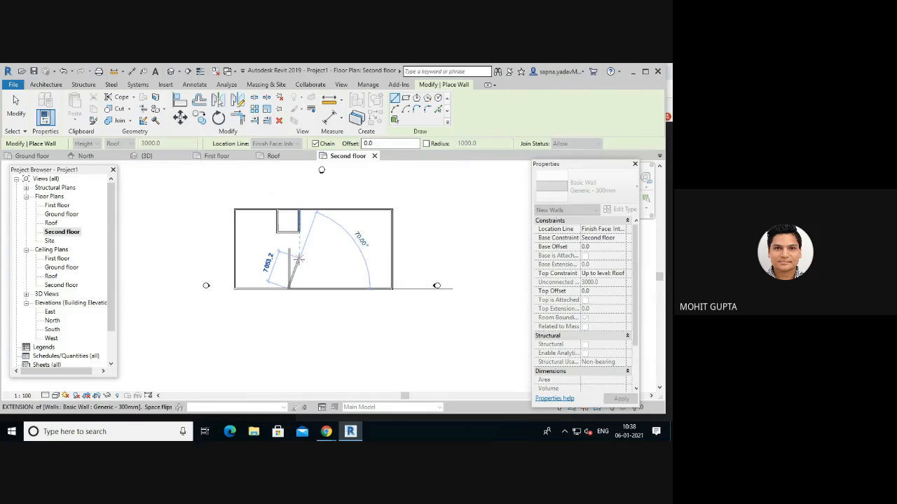
{"action": "key", "text": "Escape"}
{"action": "key", "text": "Escape"}
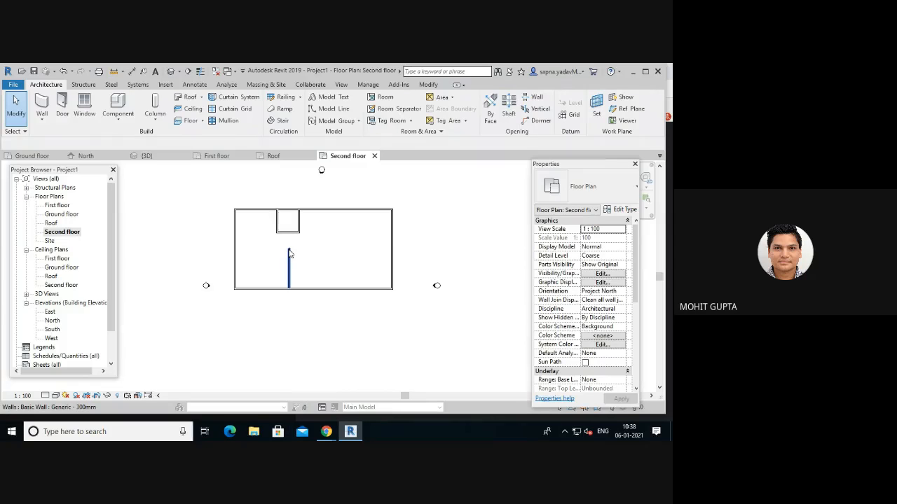
{"action": "left_click", "coordinate": [297, 255]}
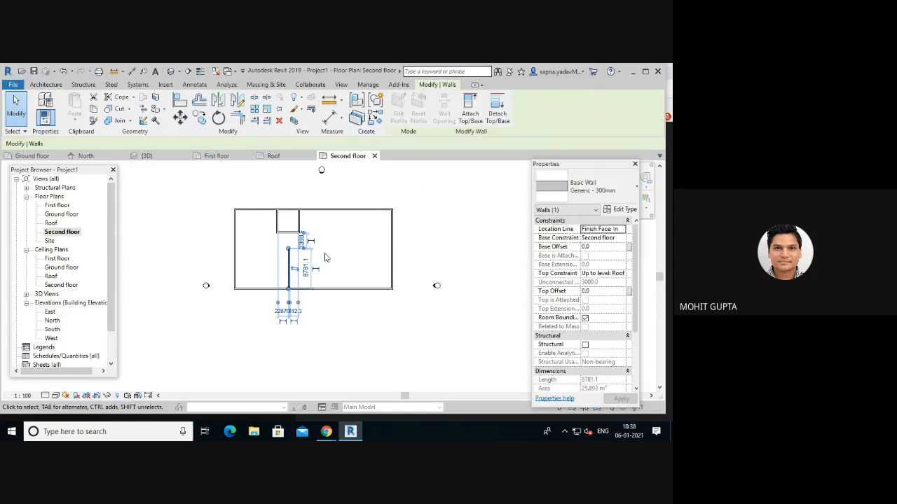
- Draw chained walls from the vertical wall's upper end: about 16000 mm horizontally, and straight down to the rectangle's lower wall
{"action": "left_click", "coordinate": [325, 266]}
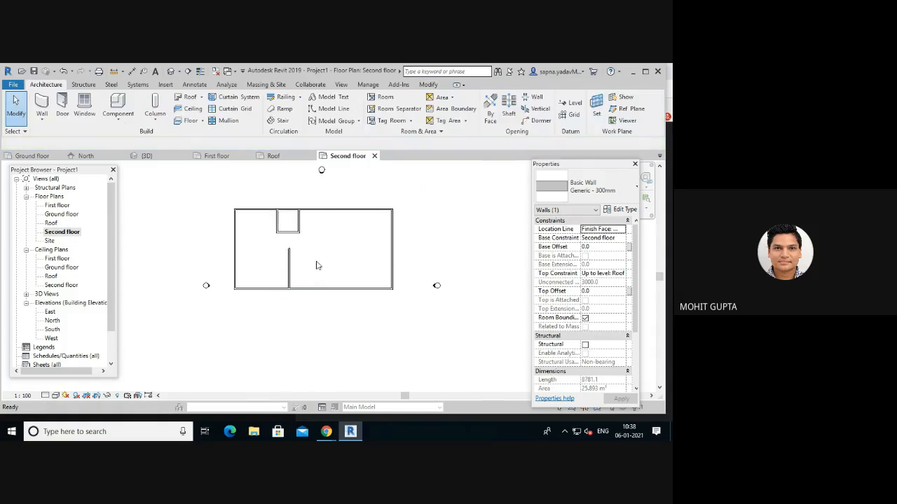
{"action": "left_click", "coordinate": [45, 120]}
{"action": "left_click", "coordinate": [61, 138]}
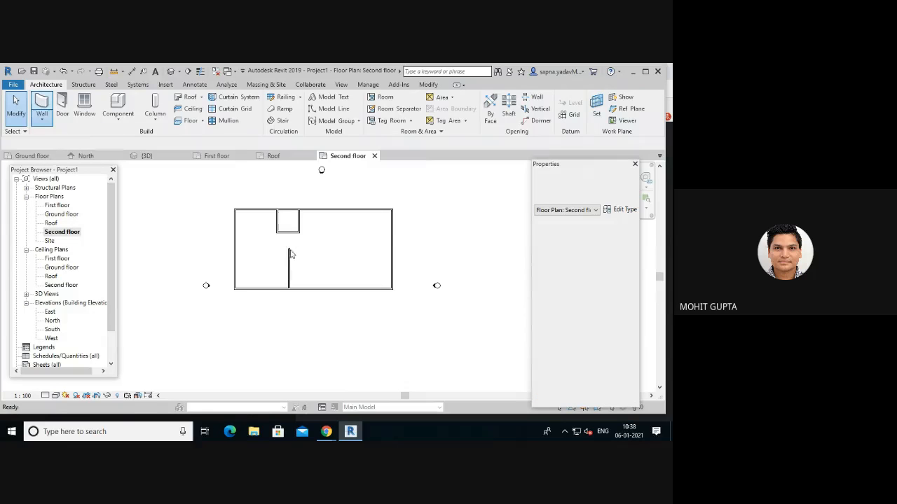
{"action": "left_click", "coordinate": [288, 248]}
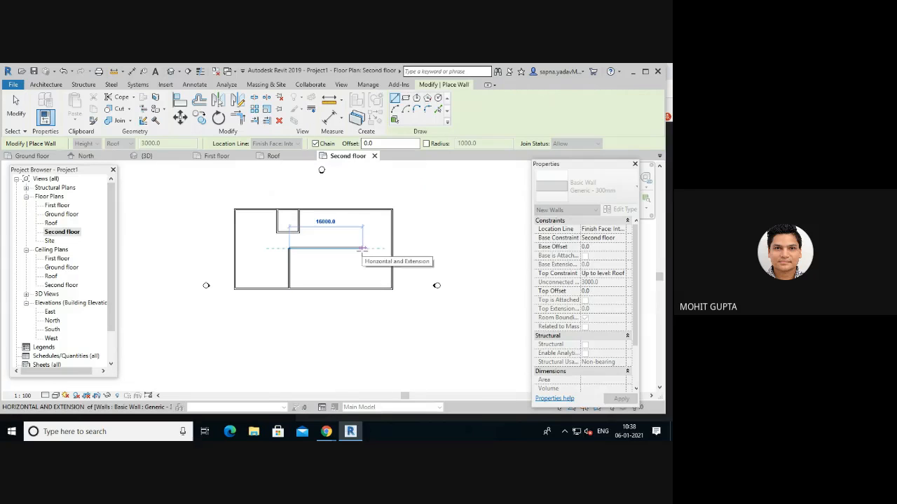
{"action": "left_click", "coordinate": [362, 249]}
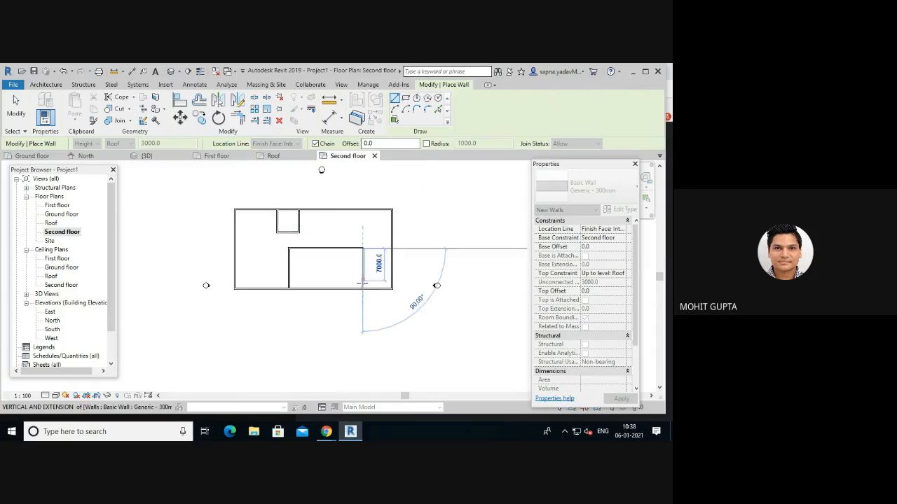
{"action": "left_click", "coordinate": [362, 287]}
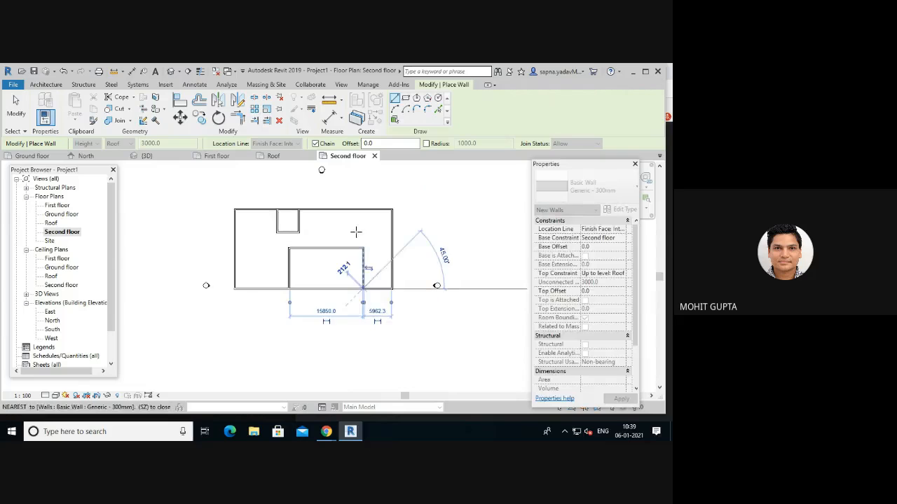
{"action": "key", "text": "Escape"}
{"action": "key", "text": "Escape"}
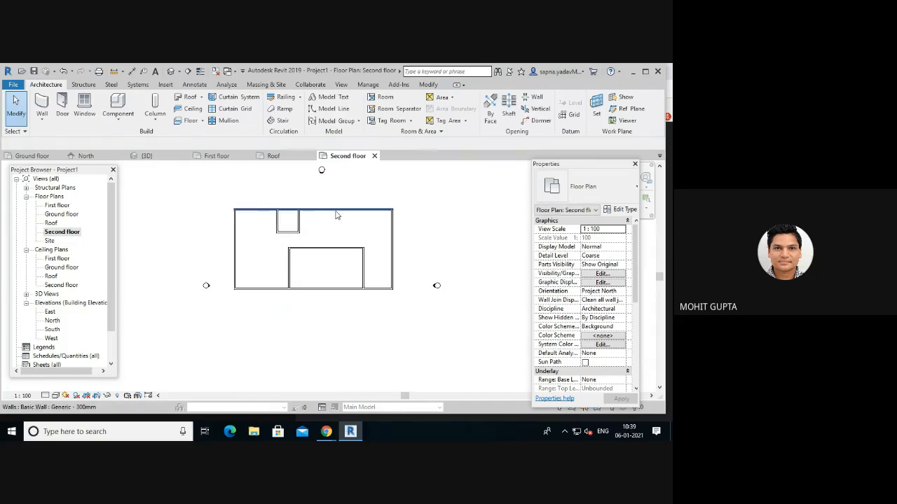
- Draw chained walls from the small enclosure's lower right corner, in line with the lower room's right wall, and about 4850 mm up to the upper wall
{"action": "left_click", "coordinate": [44, 119]}
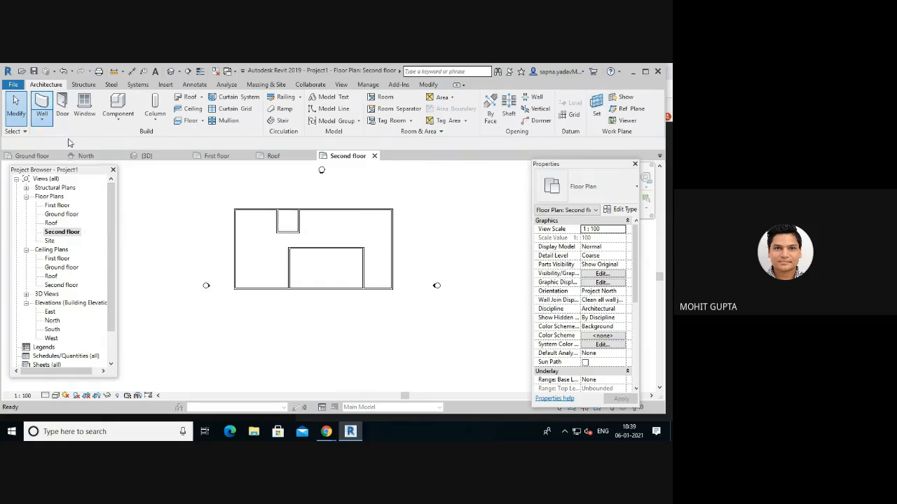
{"action": "key", "text": "w"}
{"action": "key", "text": "a"}
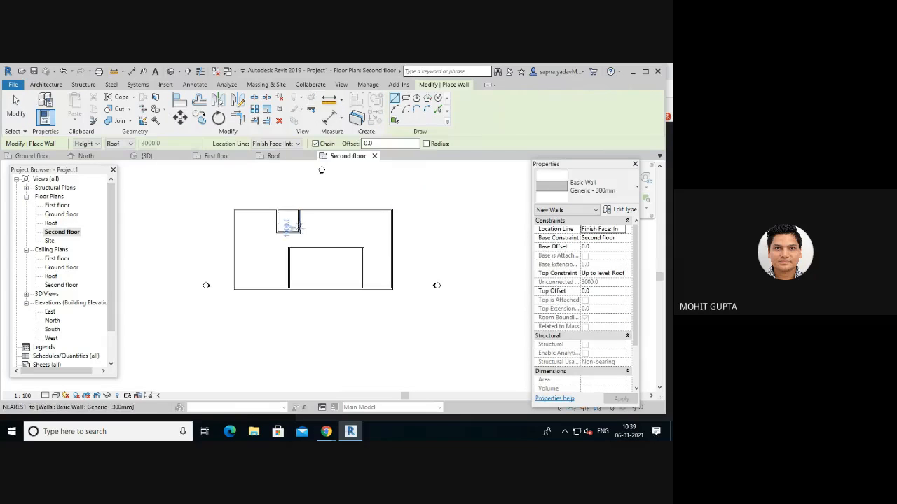
{"action": "left_click", "coordinate": [299, 232]}
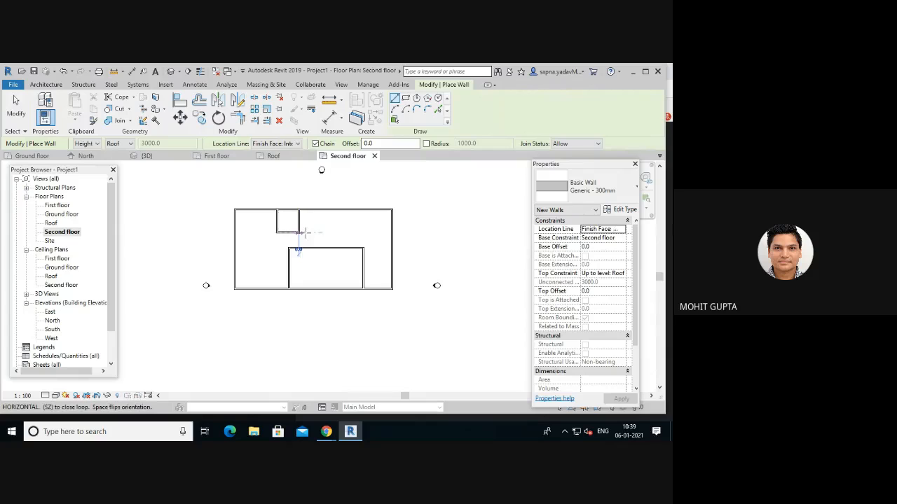
{"action": "left_click", "coordinate": [363, 232]}
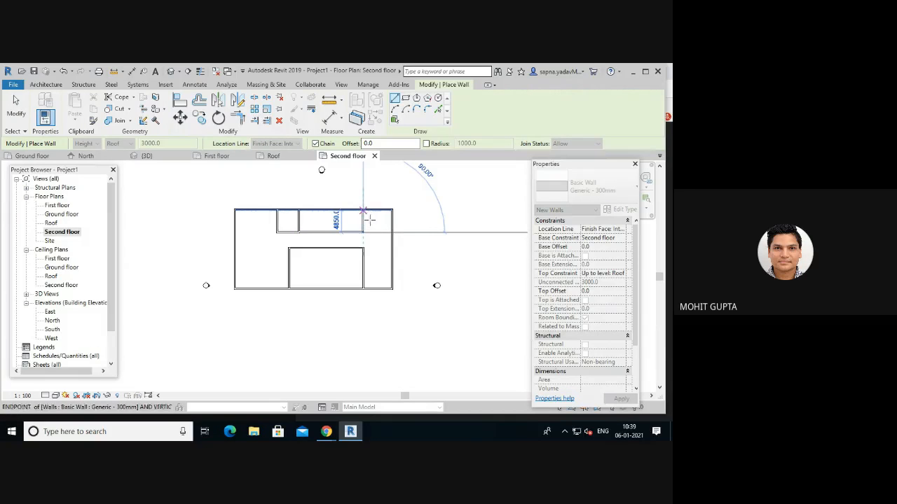
{"action": "left_click", "coordinate": [369, 220]}
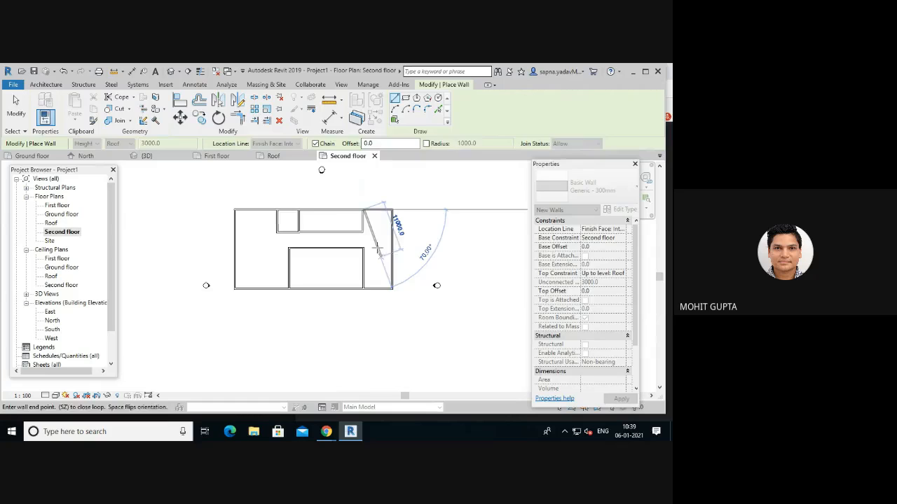
{"action": "key", "text": "Escape"}
{"action": "key", "text": "Escape"}
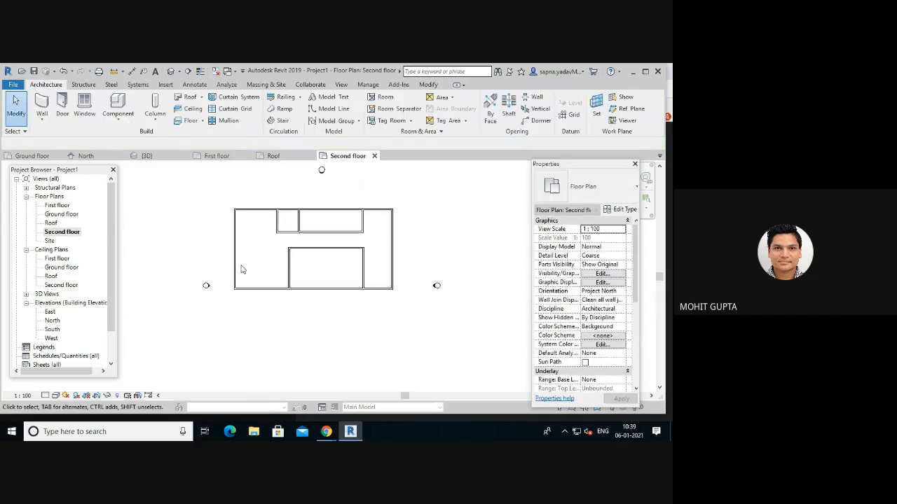
- Examine the wall layout in plan and in the 3D view, check the first floor plan, and return to the second floor plan
{"action": "scroll", "coordinate": [363, 248], "scroll_direction": "up", "scroll_amount": 2}
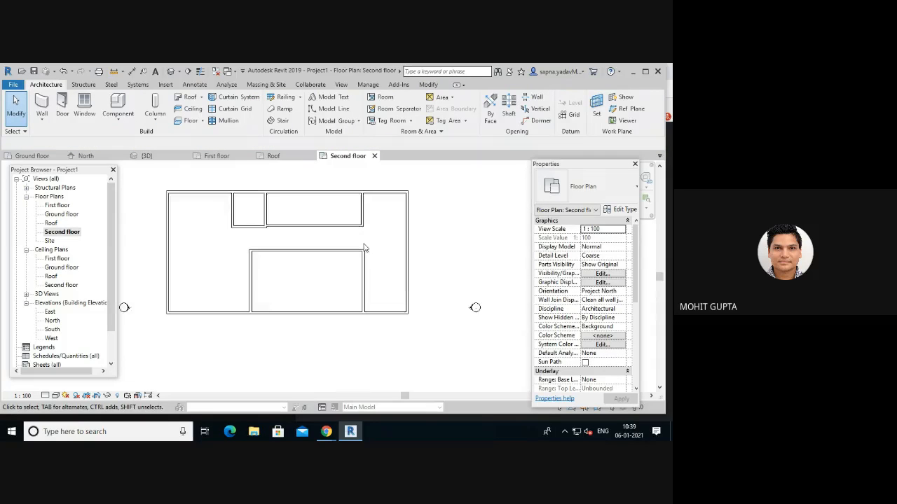
{"action": "scroll", "coordinate": [357, 245], "scroll_direction": "down", "scroll_amount": 2}
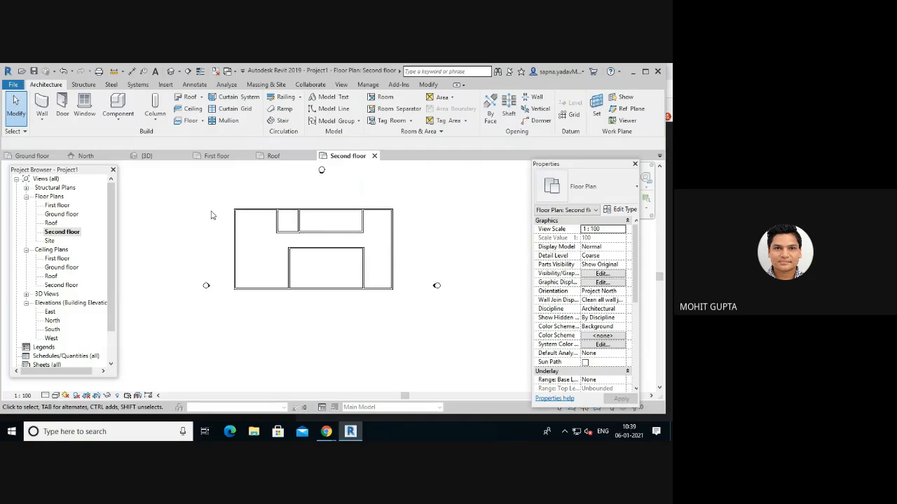
{"action": "scroll", "coordinate": [236, 222], "scroll_direction": "up", "scroll_amount": 1}
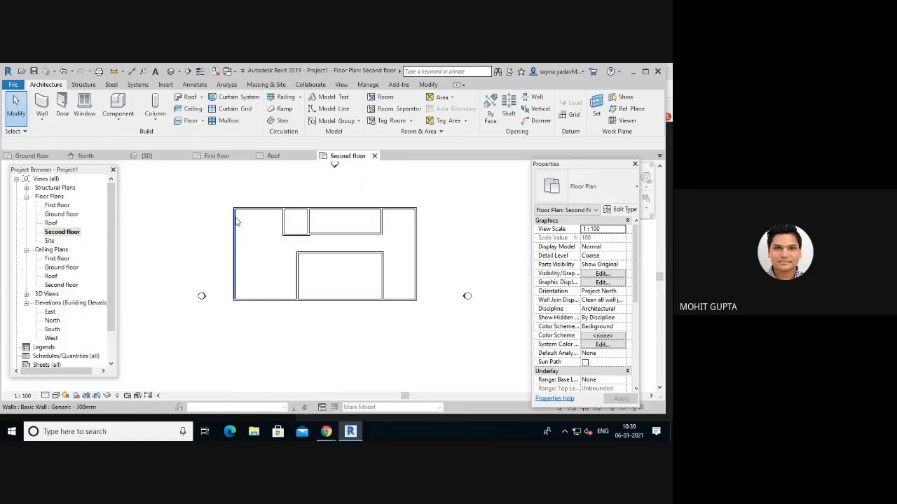
{"action": "scroll", "coordinate": [236, 222], "scroll_direction": "up", "scroll_amount": 1}
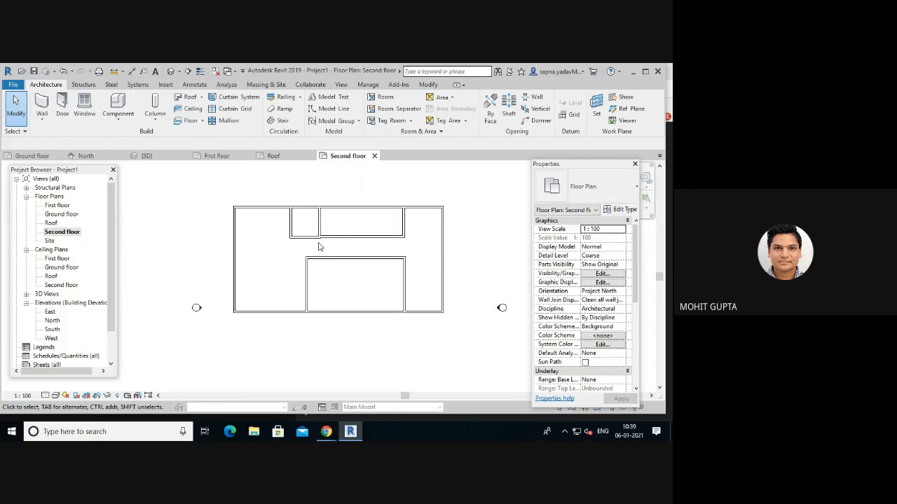
{"action": "left_click", "coordinate": [170, 71]}
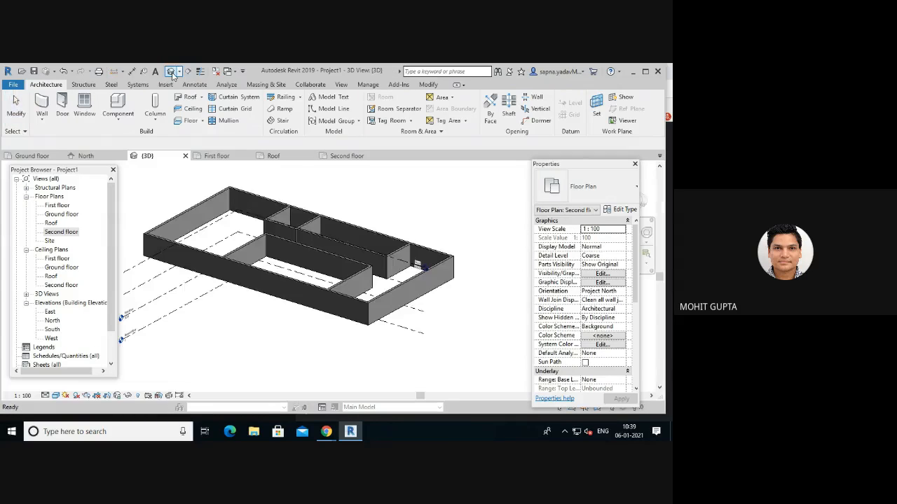
{"action": "scroll", "coordinate": [320, 213], "scroll_direction": "down", "scroll_amount": 2}
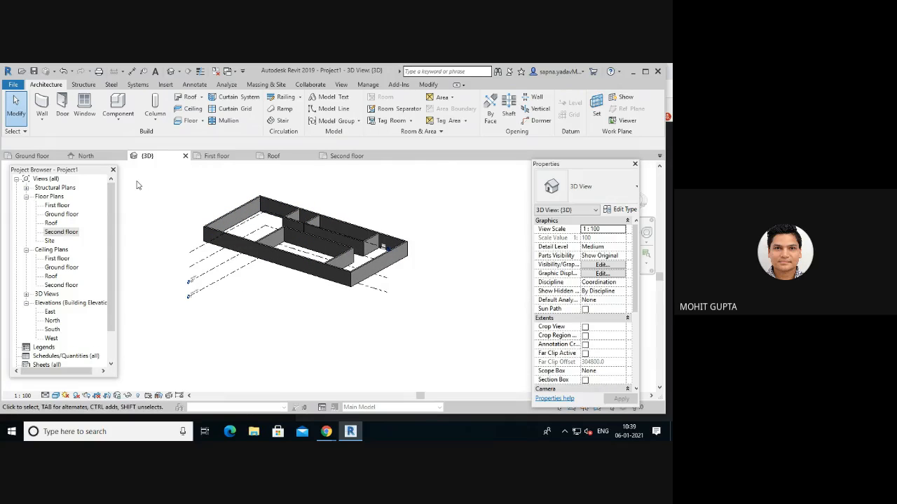
{"action": "double_click", "coordinate": [56, 205]}
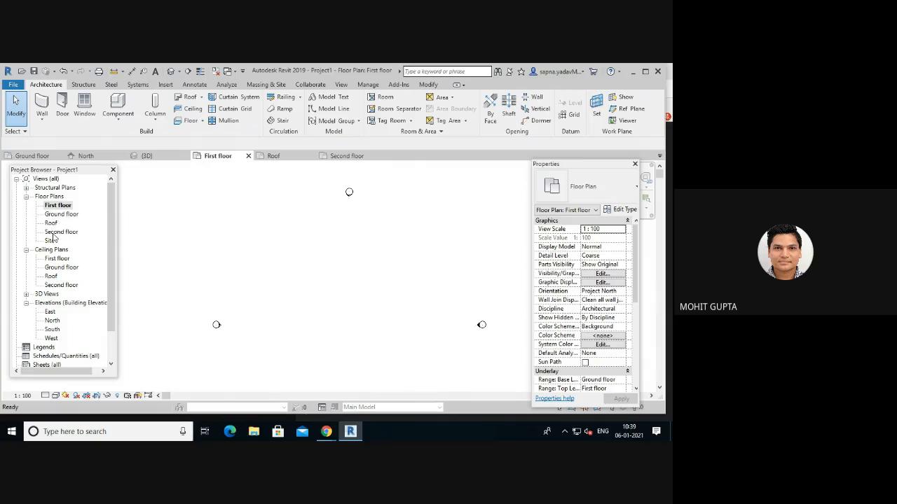
{"action": "double_click", "coordinate": [54, 233]}
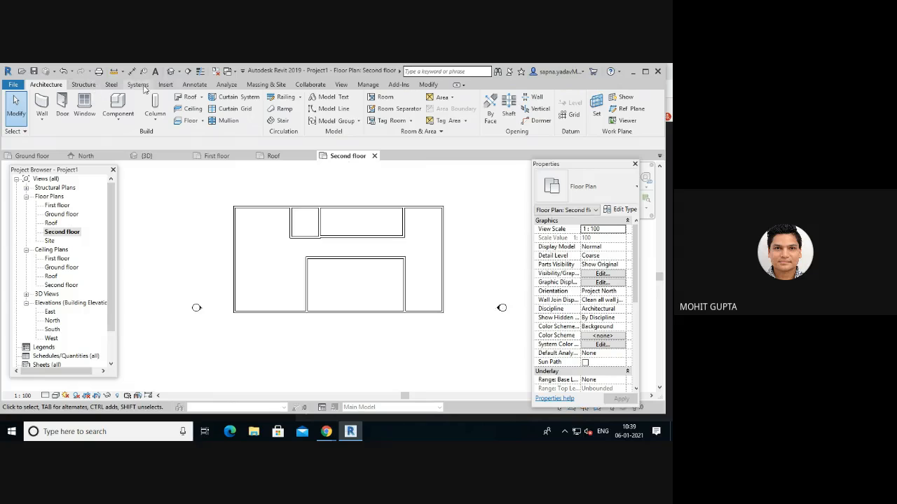
- Add a linear dimension for the rectangle's overall horizontal length, placed above its upper wall
{"action": "left_click", "coordinate": [193, 85]}
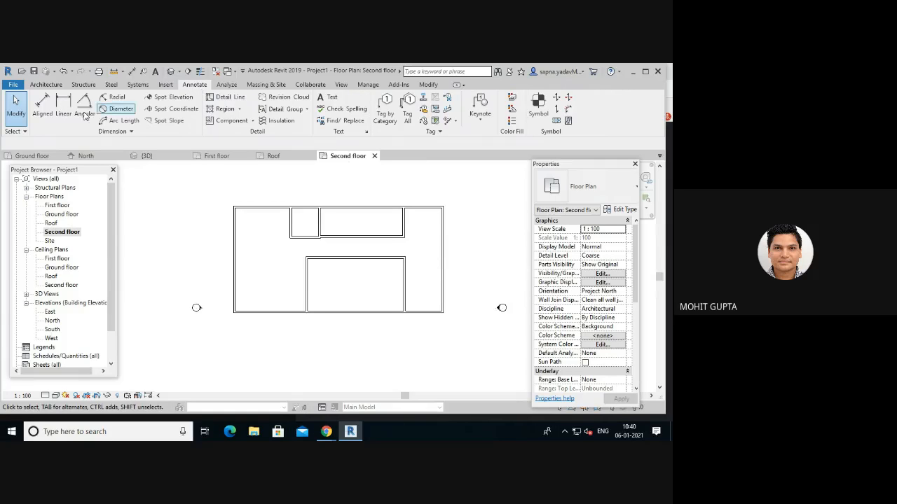
{"action": "left_click", "coordinate": [64, 105]}
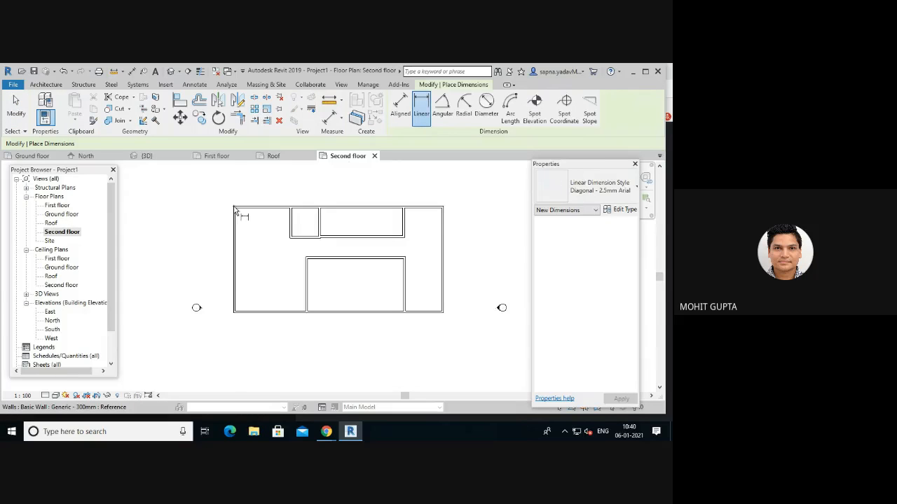
{"action": "left_click", "coordinate": [237, 211]}
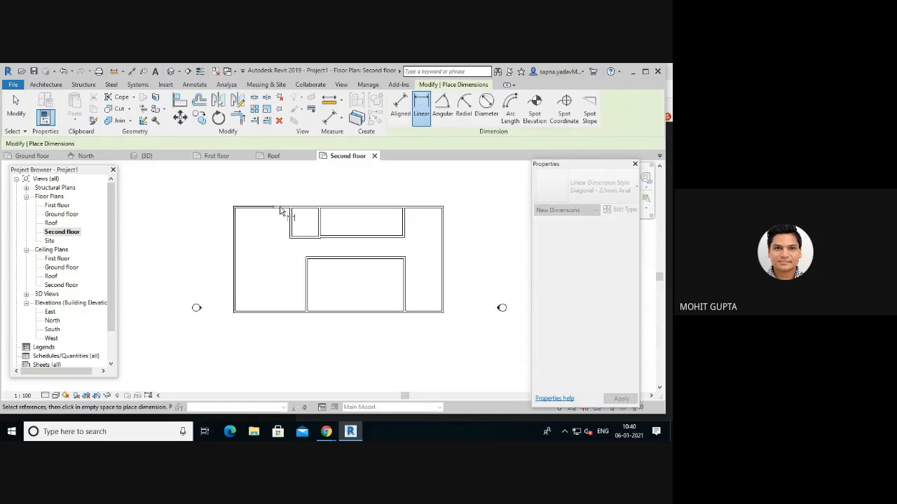
{"action": "left_click", "coordinate": [444, 212]}
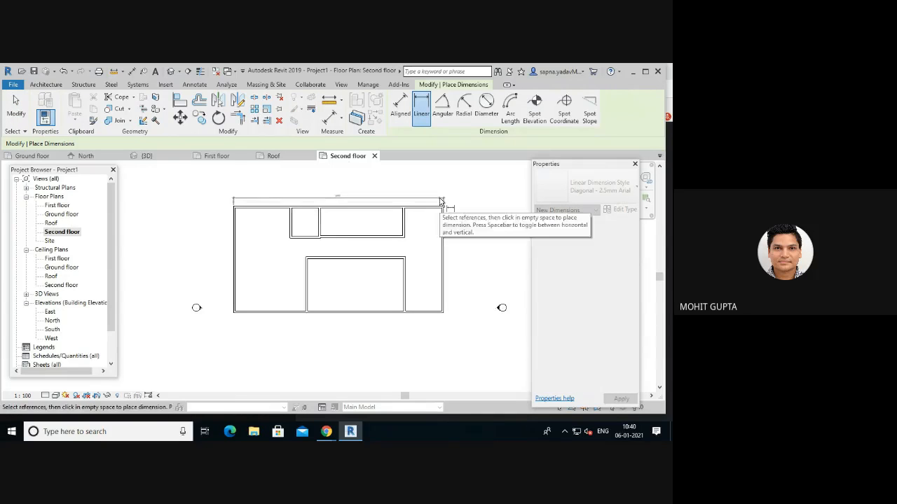
{"action": "scroll", "coordinate": [443, 201], "scroll_direction": "up", "scroll_amount": 3}
{"action": "scroll", "coordinate": [440, 202], "scroll_direction": "down", "scroll_amount": 4}
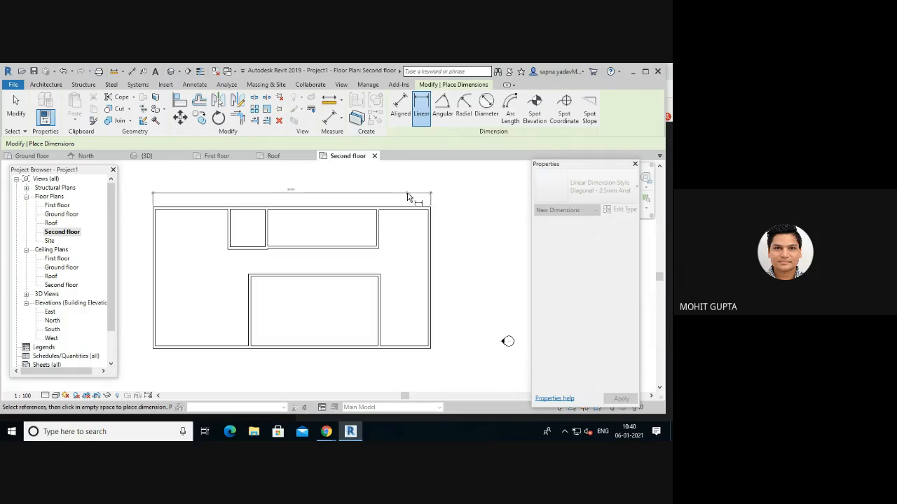
{"action": "scroll", "coordinate": [398, 193], "scroll_direction": "up", "scroll_amount": 1}
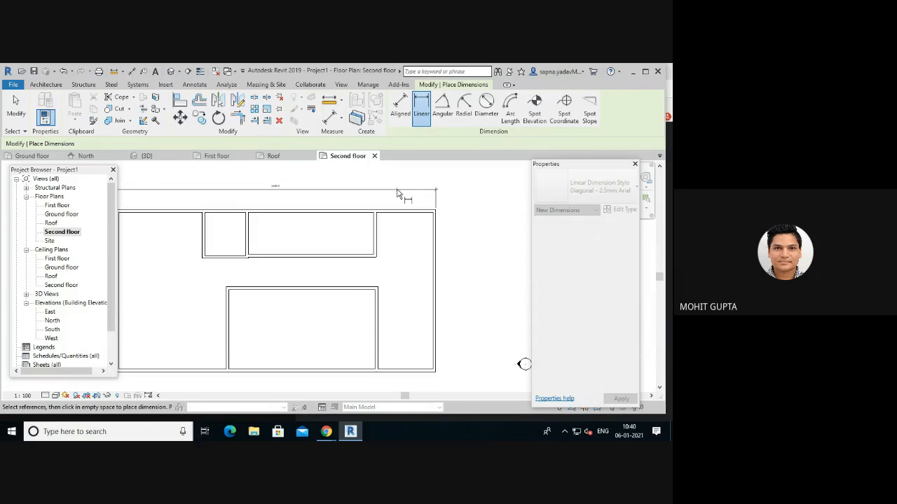
{"action": "left_click", "coordinate": [397, 194]}
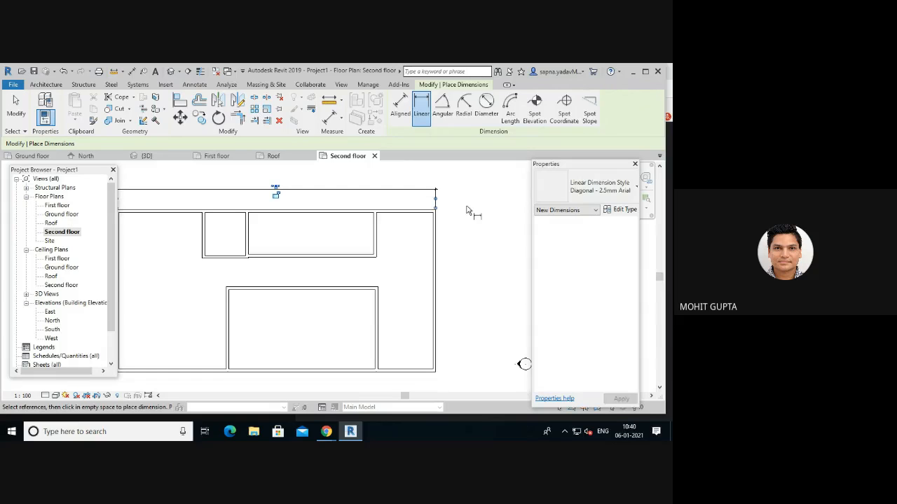
{"action": "key", "text": "Escape"}
{"action": "key", "text": "Escape"}
{"action": "scroll", "coordinate": [462, 209], "scroll_direction": "down", "scroll_amount": 1}
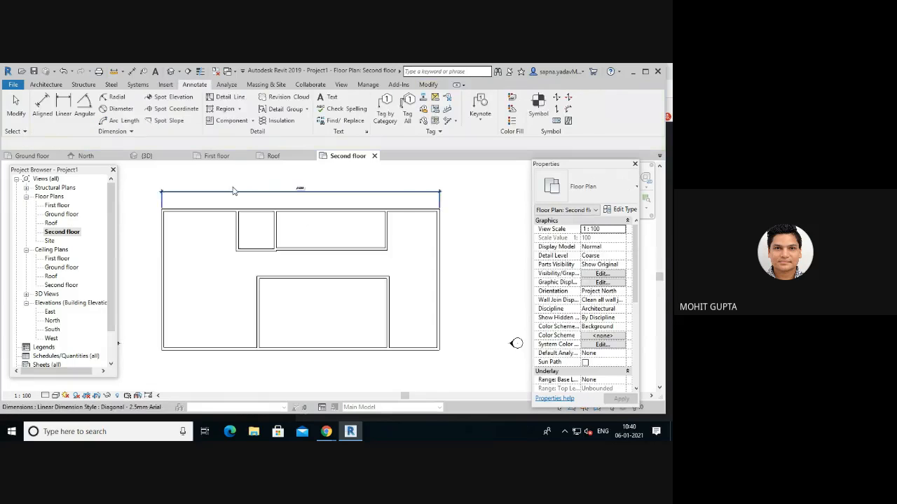
{"action": "scroll", "coordinate": [279, 191], "scroll_direction": "up", "scroll_amount": 3}
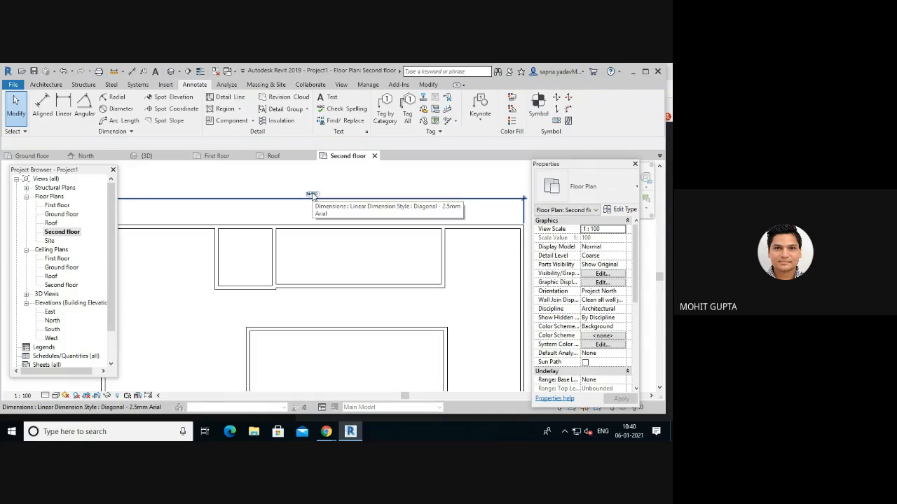
{"action": "scroll", "coordinate": [313, 196], "scroll_direction": "down", "scroll_amount": 2}
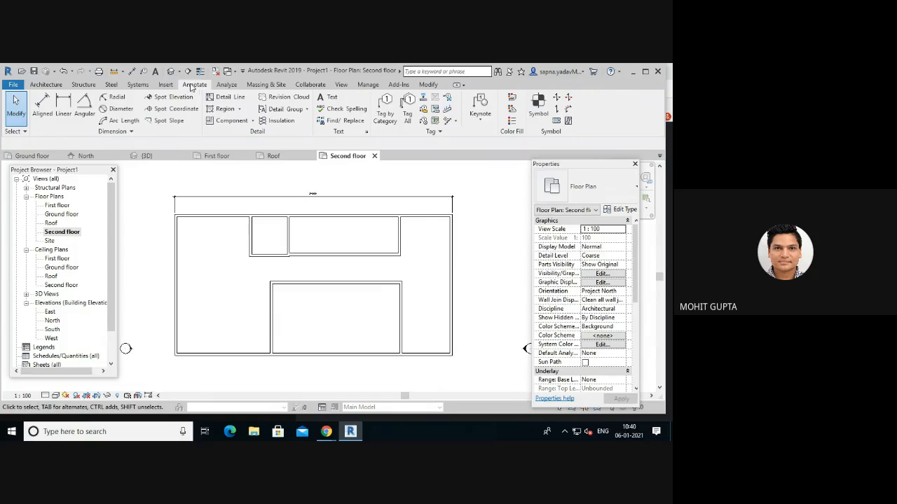
- Add a vertical linear dimension for the rectangle's overall depth, placed outside its right wall
{"action": "left_click", "coordinate": [67, 106]}
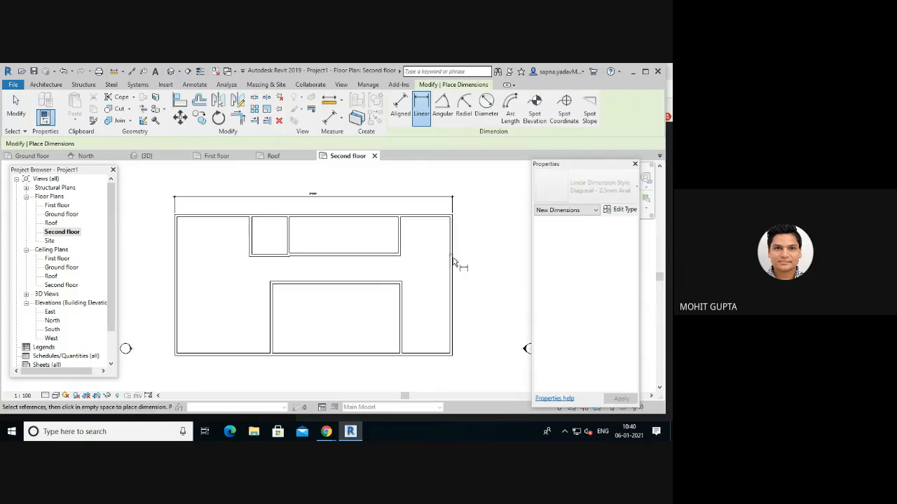
{"action": "left_click", "coordinate": [452, 357]}
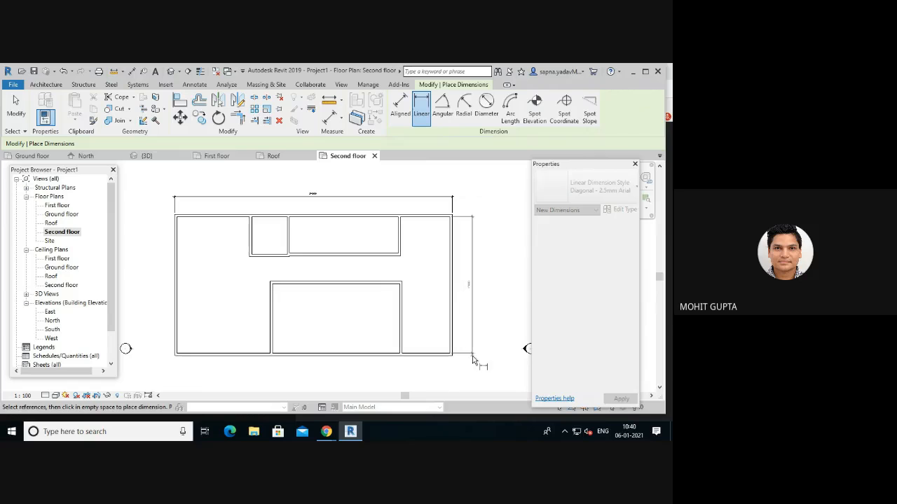
{"action": "left_click", "coordinate": [473, 286]}
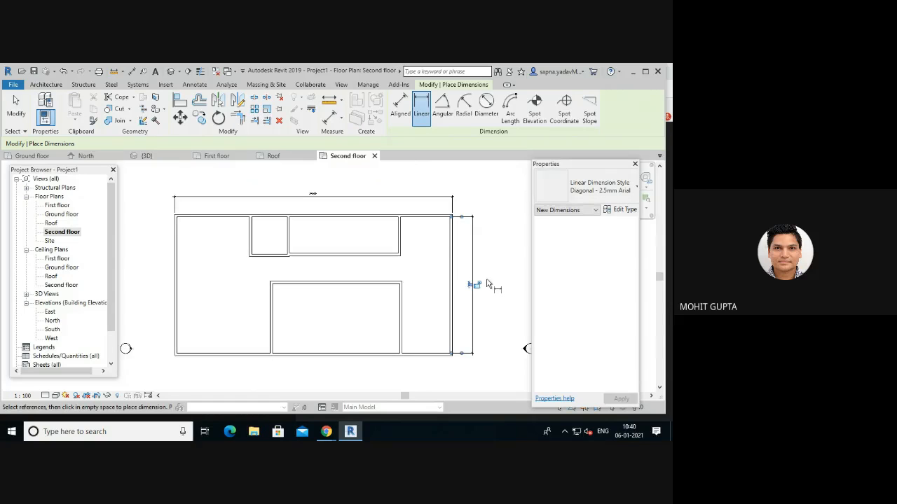
{"action": "scroll", "coordinate": [477, 266], "scroll_direction": "up", "scroll_amount": 2}
{"action": "scroll", "coordinate": [429, 206], "scroll_direction": "down", "scroll_amount": 1}
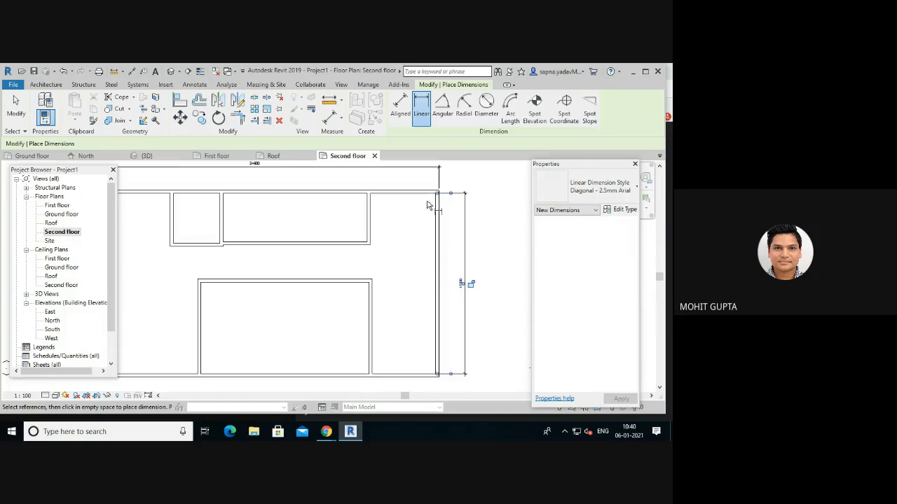
{"action": "scroll", "coordinate": [482, 252], "scroll_direction": "down", "scroll_amount": 1}
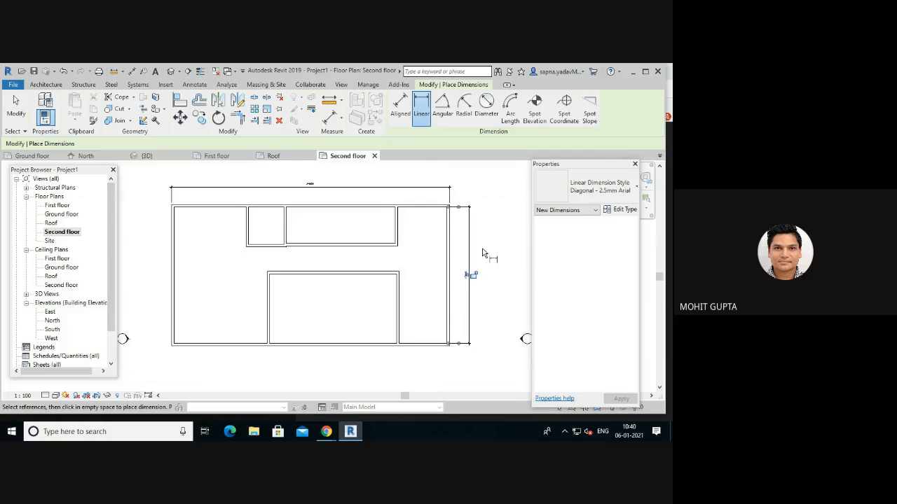
- Examine the horizontal and vertical linear dimensions placed around the rectangular plan
{"action": "scroll", "coordinate": [482, 252], "scroll_direction": "up", "scroll_amount": 2}
{"action": "scroll", "coordinate": [474, 226], "scroll_direction": "down", "scroll_amount": 1}
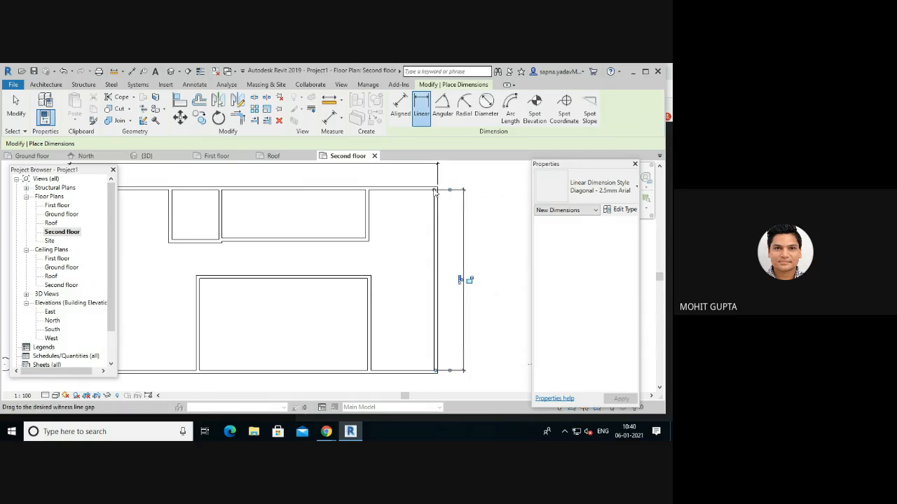
{"action": "scroll", "coordinate": [449, 258], "scroll_direction": "down", "scroll_amount": 3}
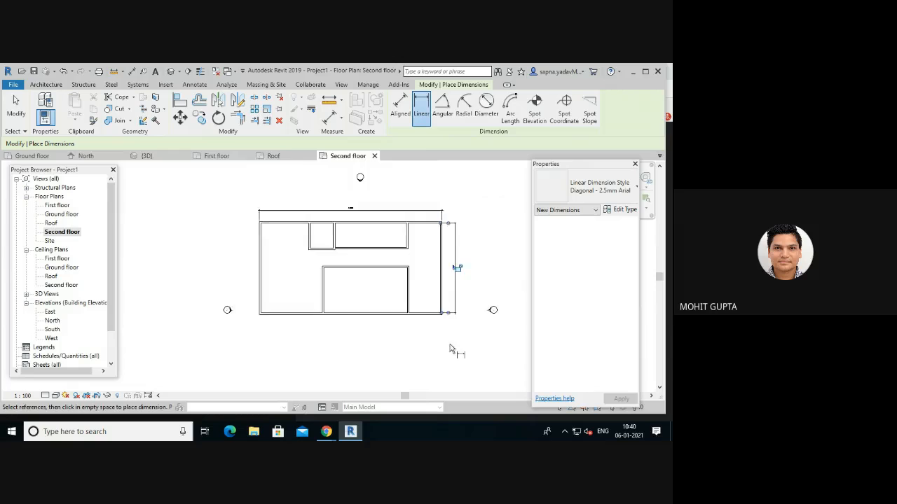
{"action": "scroll", "coordinate": [454, 353], "scroll_direction": "up", "scroll_amount": 1}
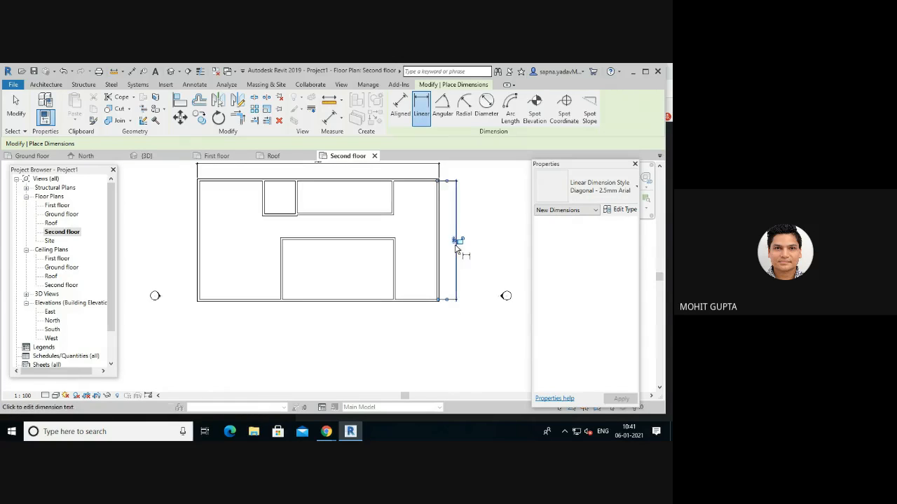
{"action": "scroll", "coordinate": [458, 242], "scroll_direction": "up", "scroll_amount": 2}
{"action": "scroll", "coordinate": [466, 262], "scroll_direction": "down", "scroll_amount": 1}
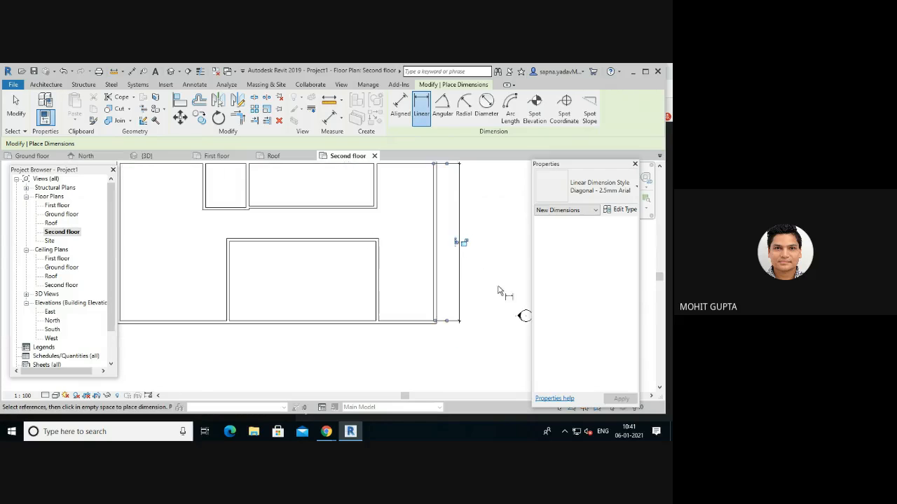
{"action": "scroll", "coordinate": [498, 290], "scroll_direction": "down", "scroll_amount": 1}
{"action": "scroll", "coordinate": [302, 323], "scroll_direction": "up", "scroll_amount": 1}
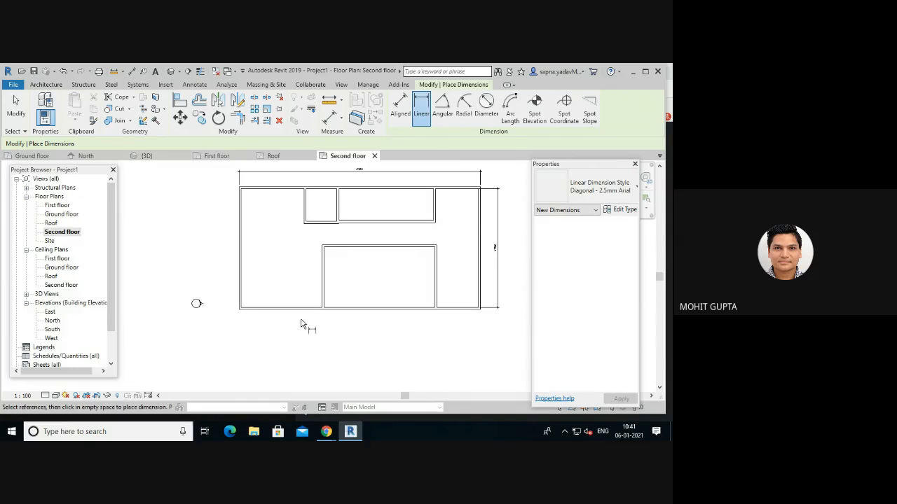
- Add a linear dimension for the rectangle's overall horizontal length, placed below its lower wall
{"action": "left_click", "coordinate": [241, 313]}
{"action": "left_click", "coordinate": [479, 313]}
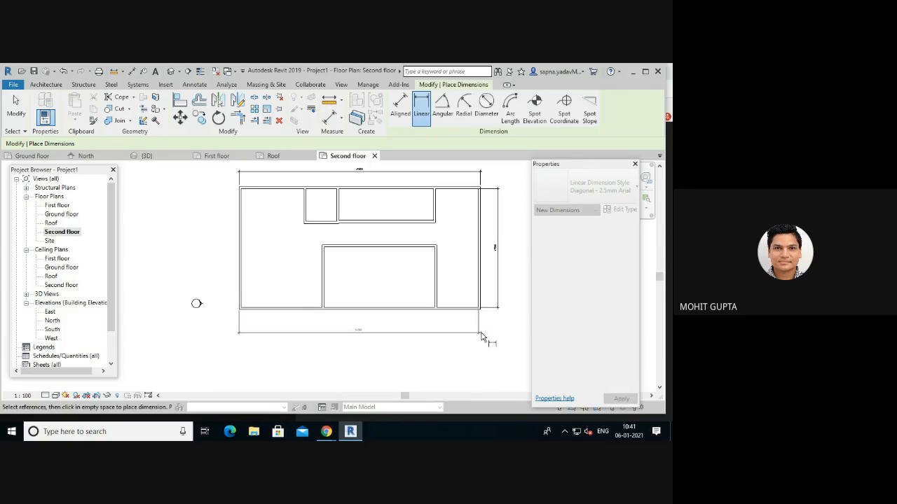
{"action": "left_click", "coordinate": [371, 326]}
{"action": "scroll", "coordinate": [370, 326], "scroll_direction": "up", "scroll_amount": 2}
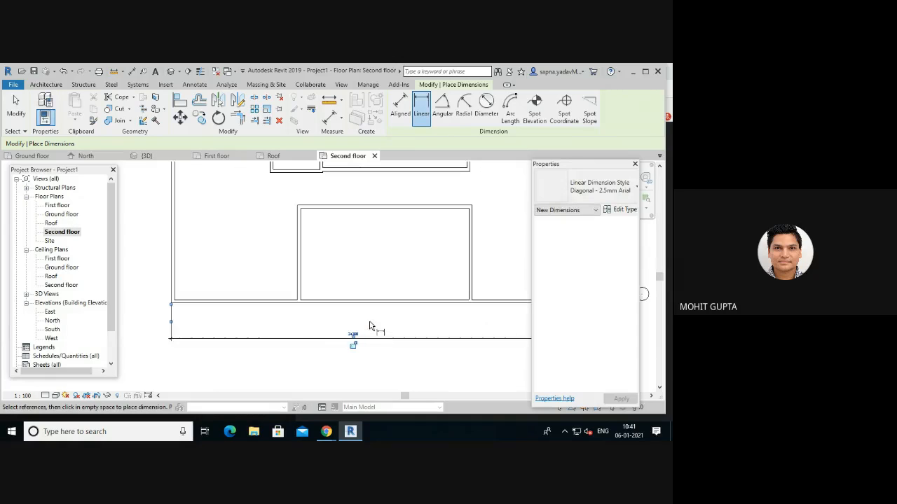
{"action": "scroll", "coordinate": [370, 326], "scroll_direction": "down", "scroll_amount": 1}
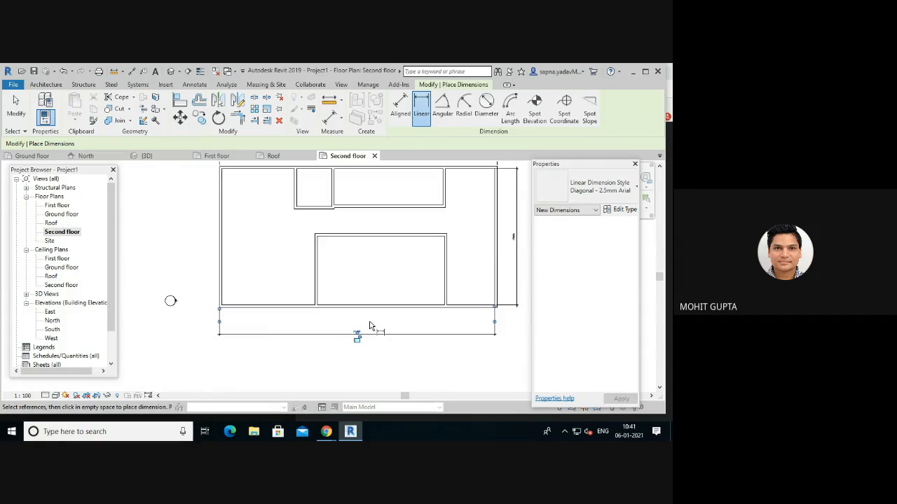
{"action": "key", "text": "Escape"}
{"action": "key", "text": "Escape"}
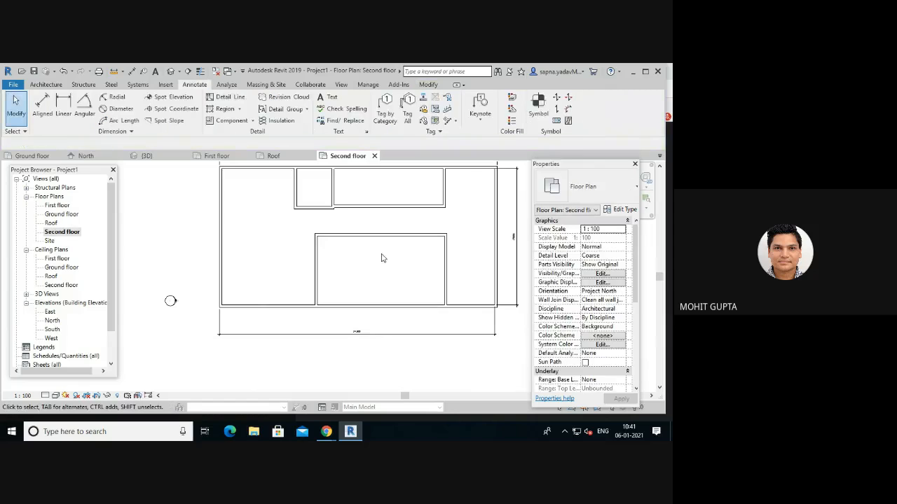
- Delete the three linear dimensions placed below, to the right of and above the rectangle
{"action": "scroll", "coordinate": [382, 259], "scroll_direction": "down", "scroll_amount": 2}
{"action": "scroll", "coordinate": [382, 300], "scroll_direction": "up", "scroll_amount": 1}
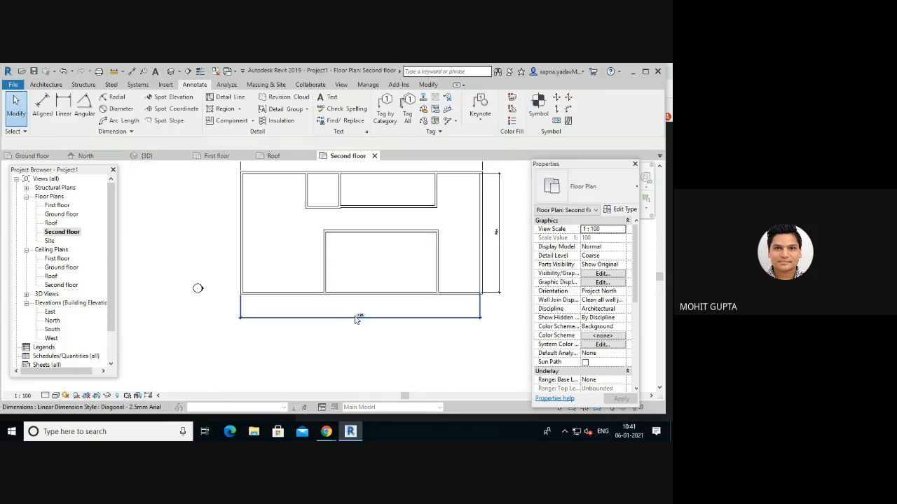
{"action": "left_click", "coordinate": [357, 319]}
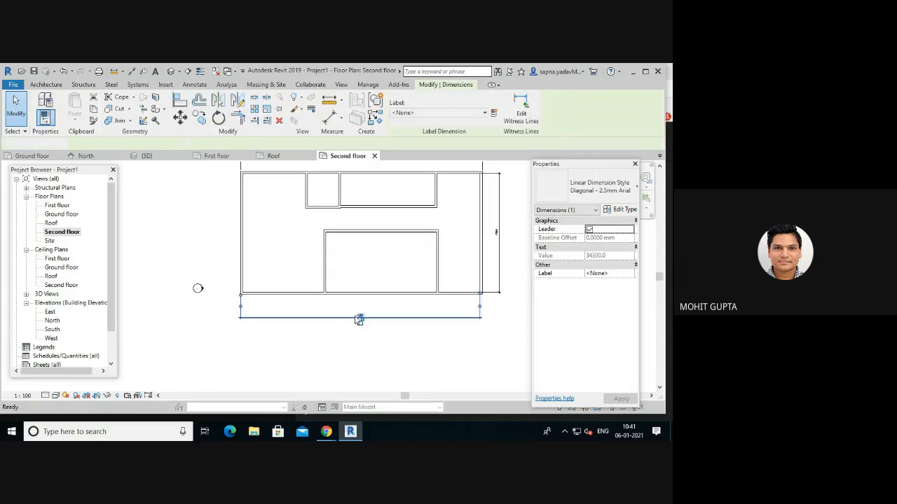
{"action": "key", "text": "Escape"}
{"action": "left_click", "coordinate": [498, 232]}
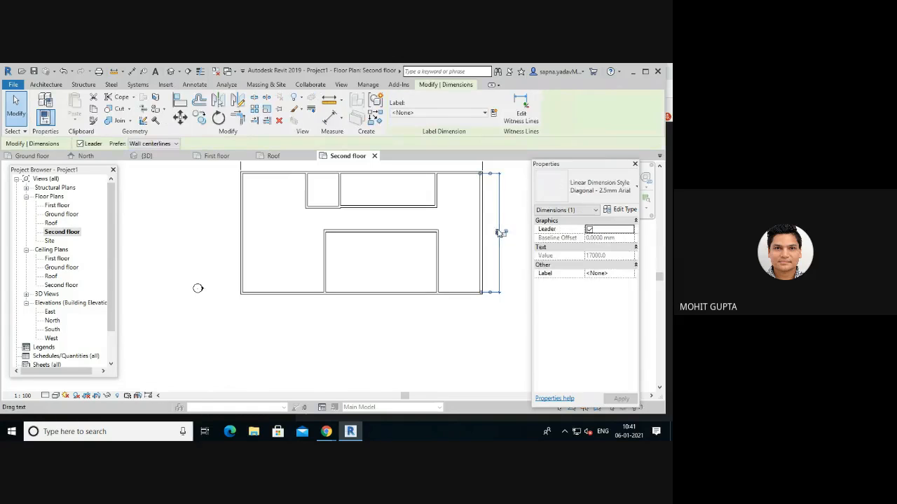
{"action": "key", "text": "Delete"}
{"action": "scroll", "coordinate": [427, 201], "scroll_direction": "down", "scroll_amount": 1}
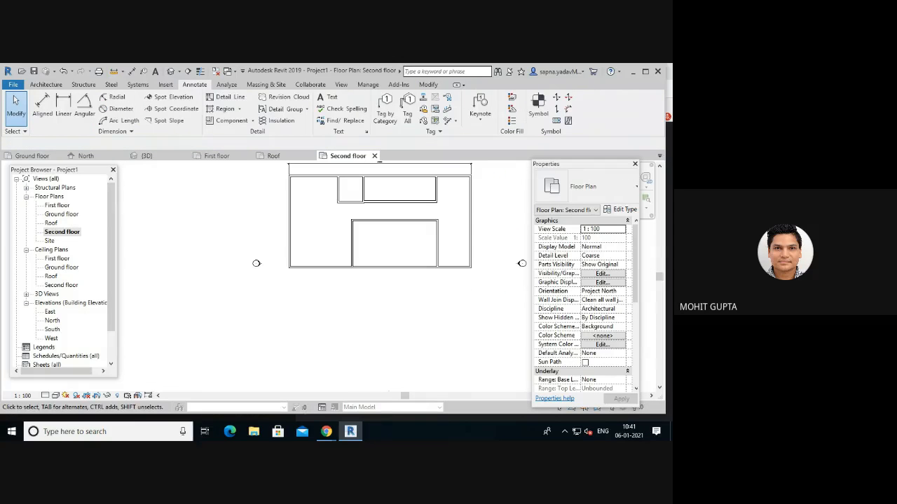
{"action": "left_click_drag", "start_coordinate": [660, 279], "coordinate": [661, 263]}
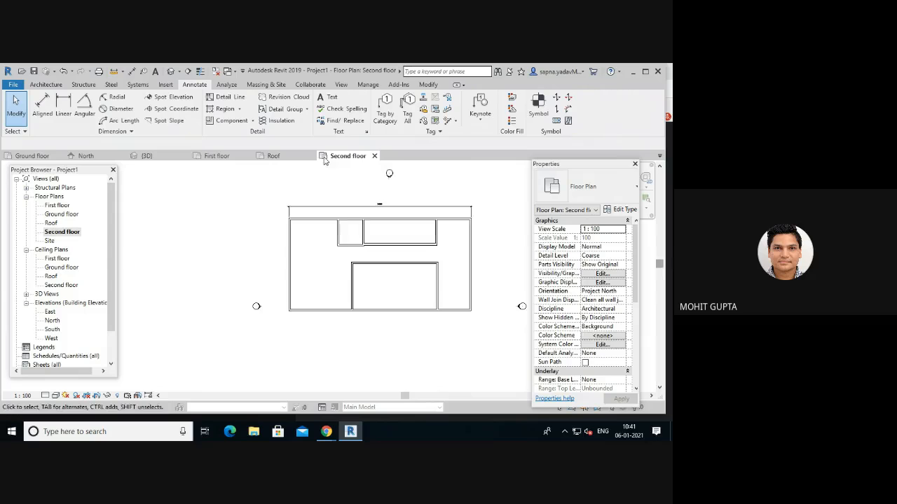
{"action": "scroll", "coordinate": [380, 206], "scroll_direction": "up", "scroll_amount": 2}
{"action": "left_click", "coordinate": [380, 204]}
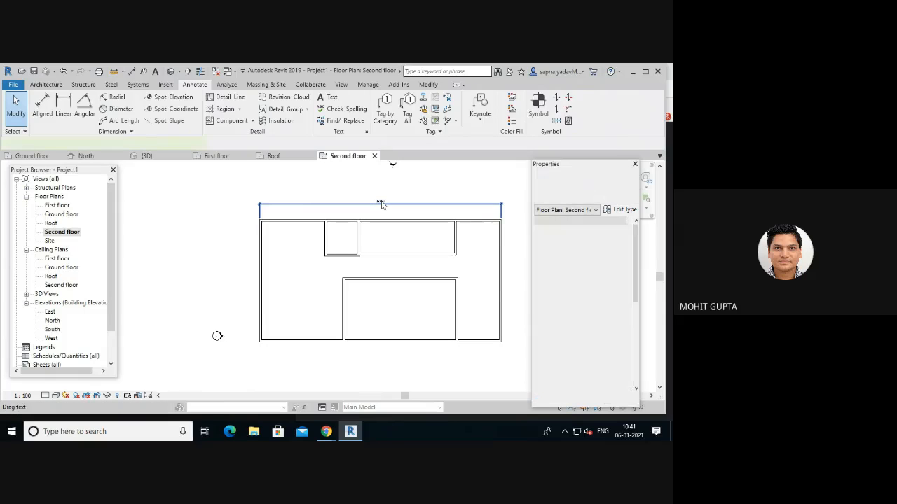
{"action": "key", "text": "Delete"}
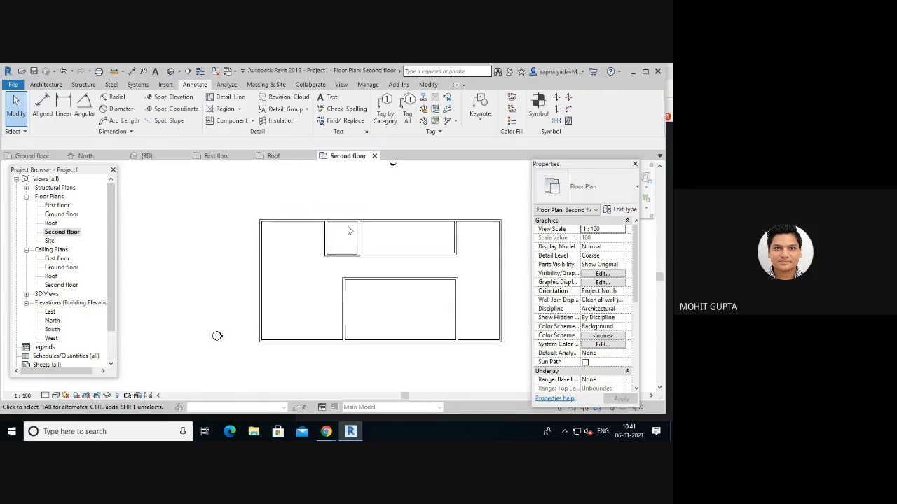
- Move the rectangle's upper wall by setting its temporary dimension to the upper enclosure's lower wall to 5000 mm
{"action": "scroll", "coordinate": [348, 230], "scroll_direction": "up", "scroll_amount": 2}
{"action": "left_click", "coordinate": [303, 217]}
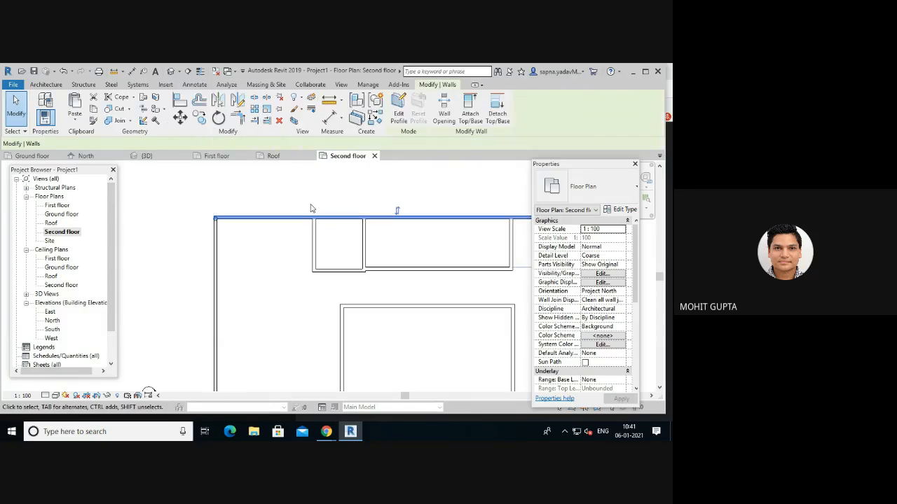
{"action": "scroll", "coordinate": [429, 239], "scroll_direction": "down", "scroll_amount": 3}
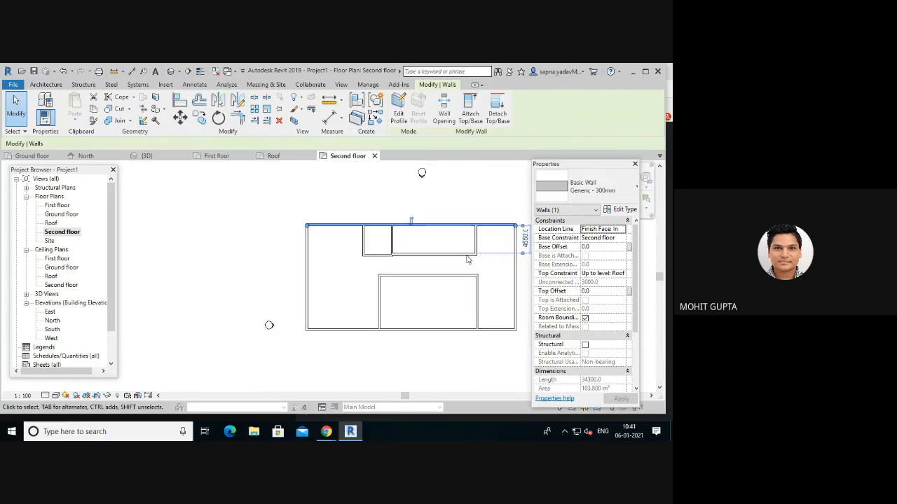
{"action": "scroll", "coordinate": [431, 258], "scroll_direction": "down", "scroll_amount": 2}
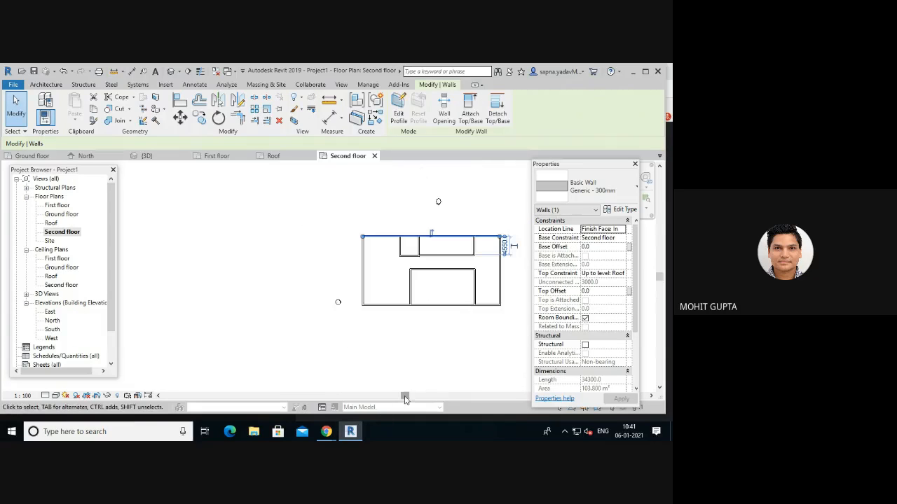
{"action": "left_click_drag", "start_coordinate": [412, 399], "coordinate": [422, 399]}
{"action": "scroll", "coordinate": [430, 231], "scroll_direction": "up", "scroll_amount": 2}
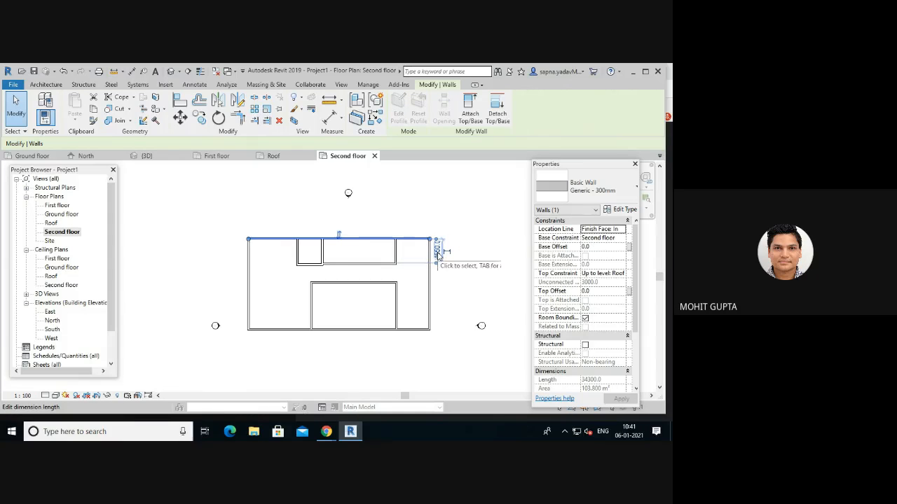
{"action": "left_click", "coordinate": [437, 253]}
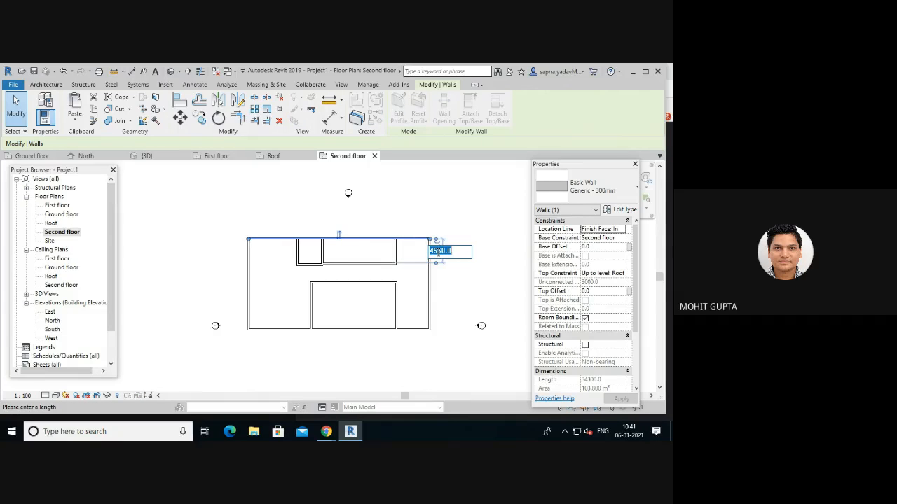
{"action": "type", "text": "5000"}
{"action": "key", "text": "Return"}
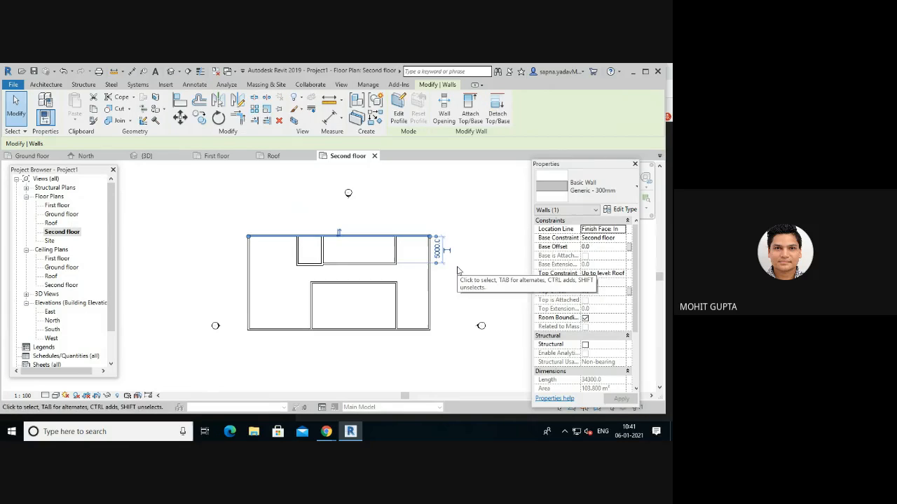
{"action": "key", "text": "Escape"}
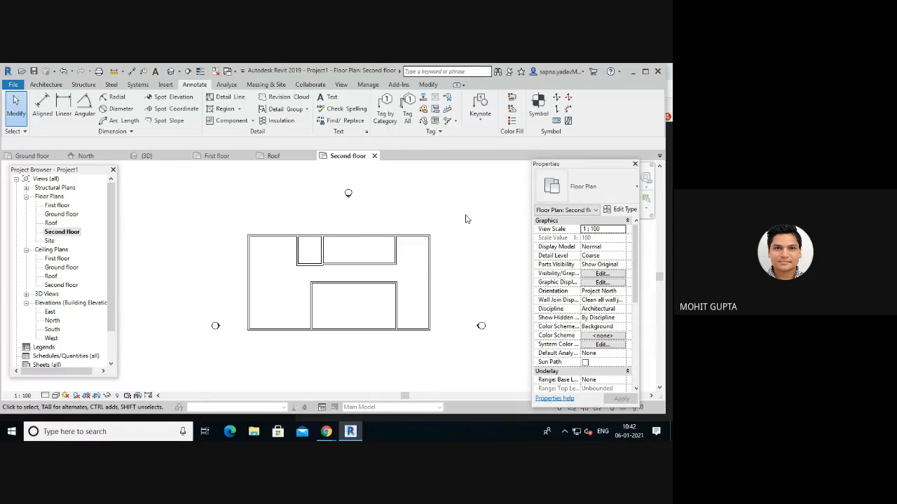
- Dismiss the save reminder and draw a six-sided inscribed polygon wall with a radius of about 5000 mm below the rectangle's lower wall
{"action": "left_click", "coordinate": [61, 86]}
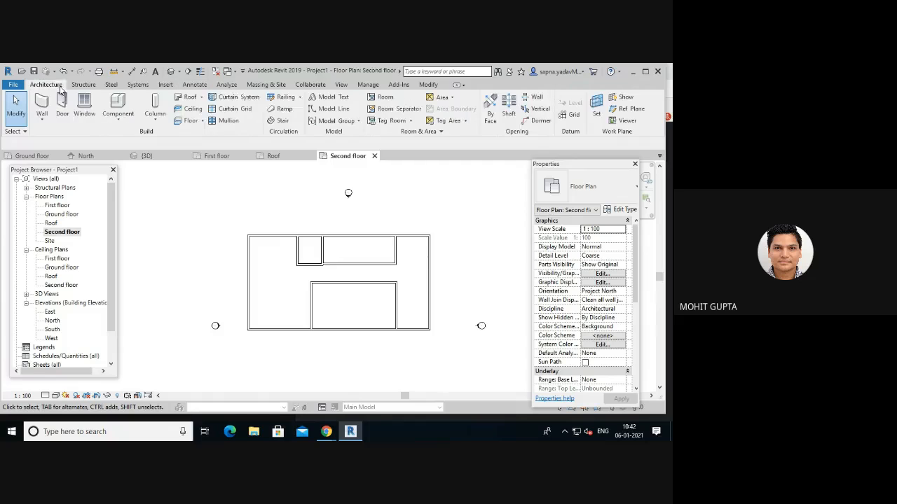
{"action": "left_click", "coordinate": [44, 121]}
{"action": "left_click", "coordinate": [73, 138]}
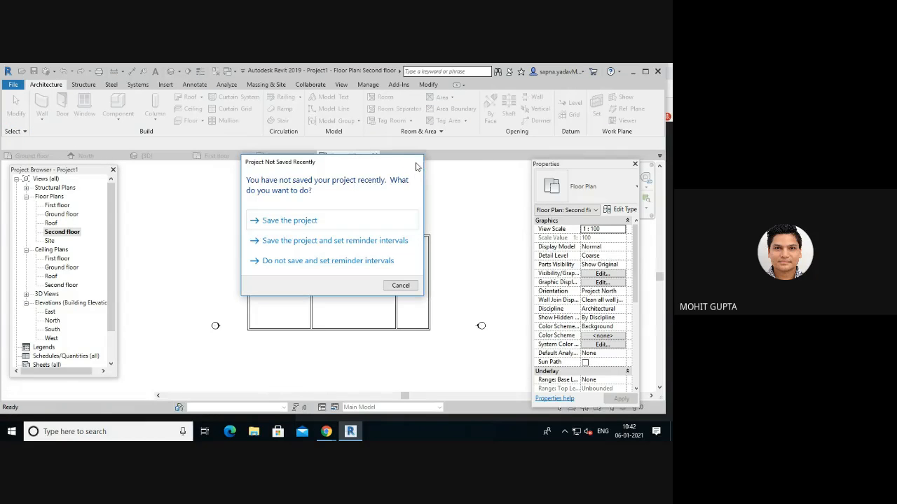
{"action": "left_click", "coordinate": [416, 166]}
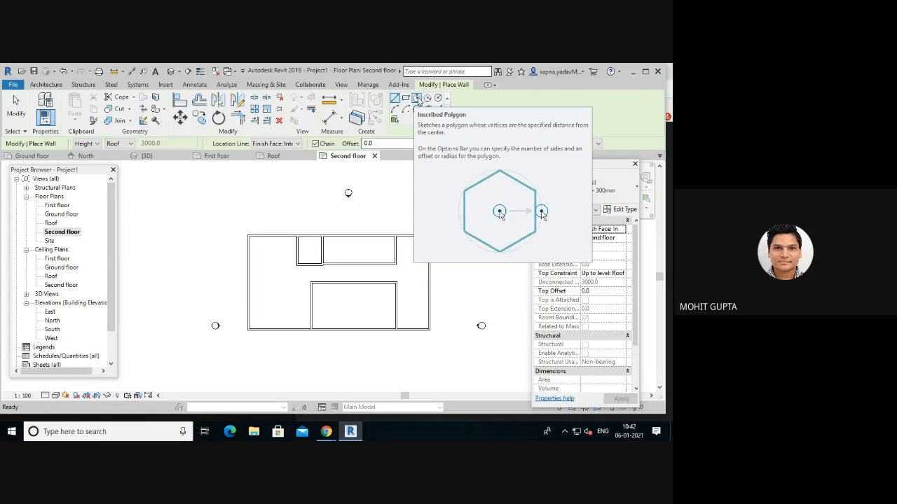
{"action": "left_click", "coordinate": [416, 99]}
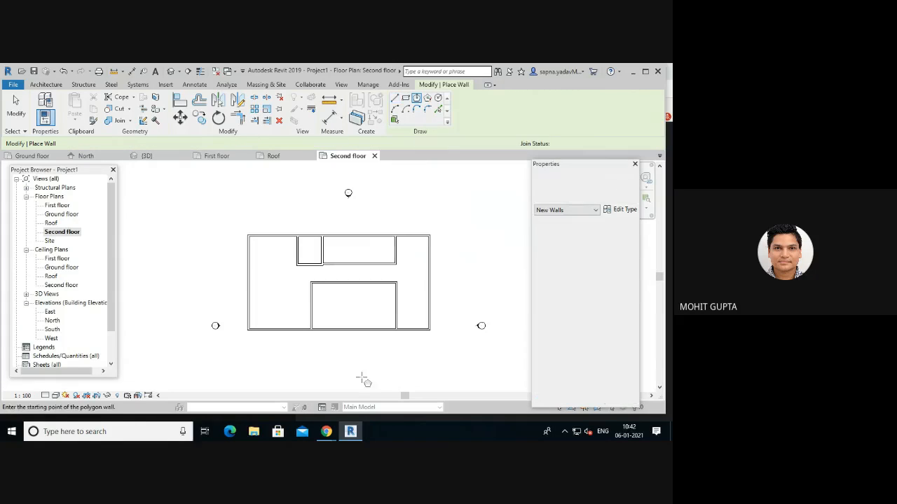
{"action": "scroll", "coordinate": [349, 354], "scroll_direction": "down", "scroll_amount": 1}
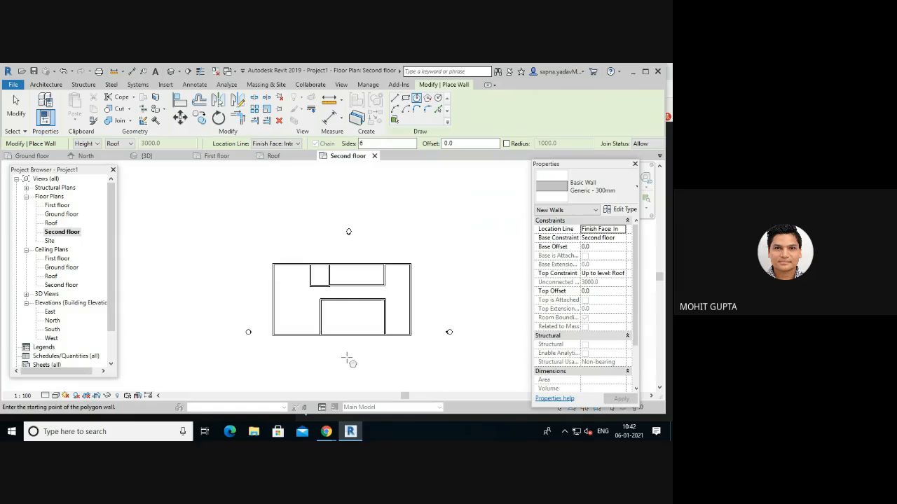
{"action": "scroll", "coordinate": [348, 360], "scroll_direction": "down", "scroll_amount": 1}
{"action": "left_click", "coordinate": [346, 360]}
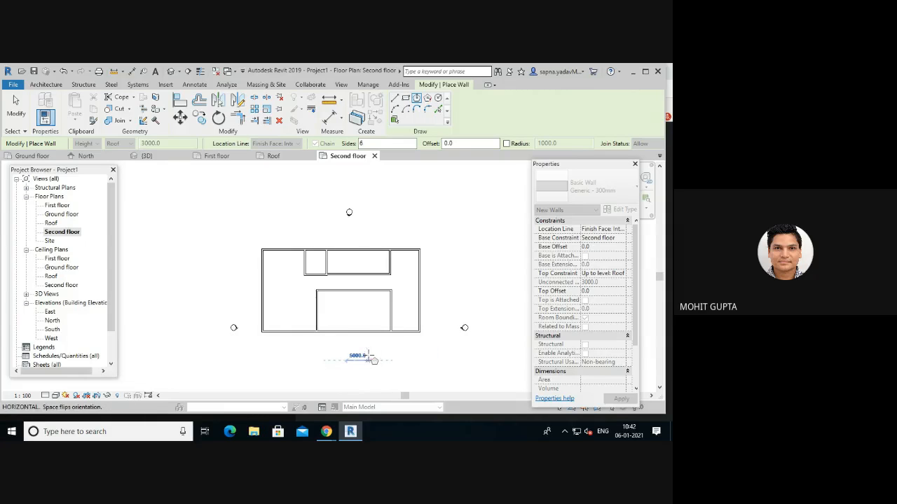
{"action": "left_click", "coordinate": [427, 358]}
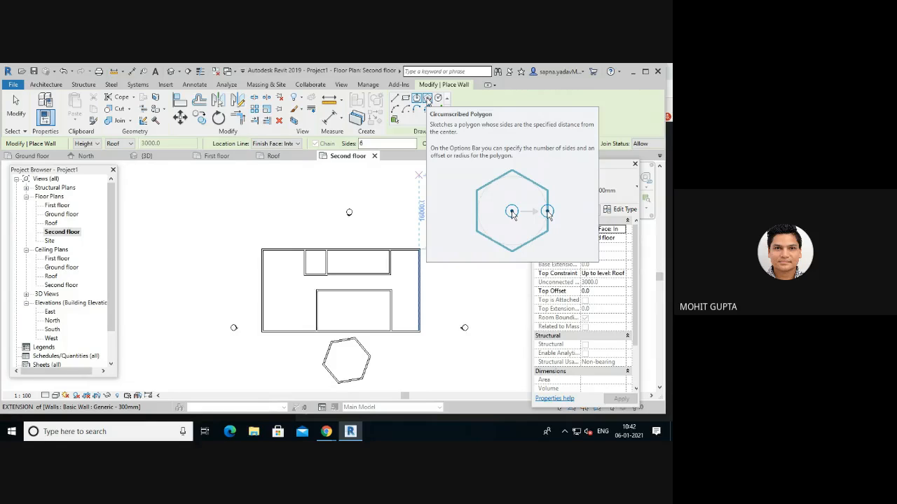
- Draw a six-sided circumscribed polygon wall with a radius of about 6000 mm to the right of the first hexagon
{"action": "left_click", "coordinate": [428, 99]}
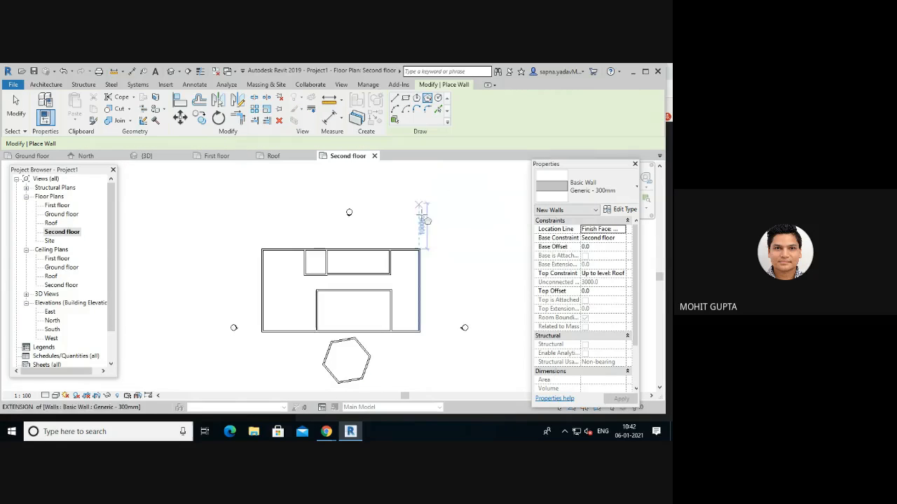
{"action": "scroll", "coordinate": [404, 361], "scroll_direction": "down", "scroll_amount": 1}
{"action": "left_click", "coordinate": [404, 365]}
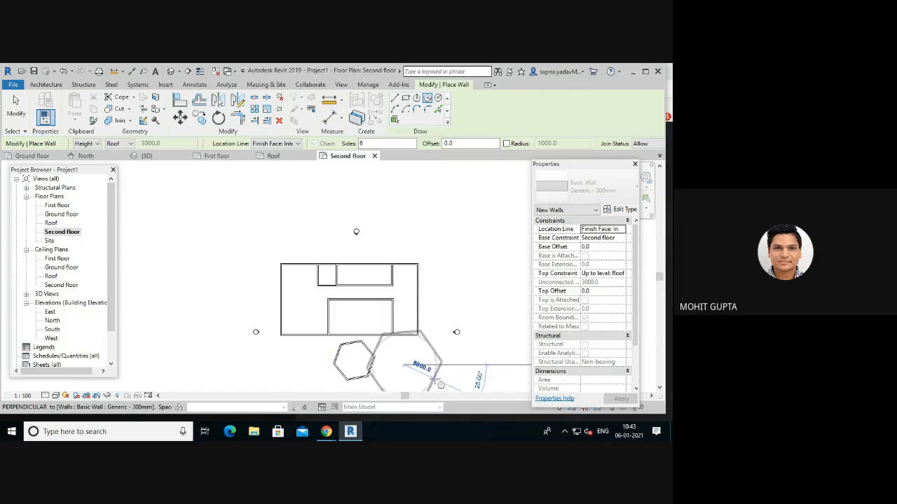
{"action": "left_click", "coordinate": [404, 364]}
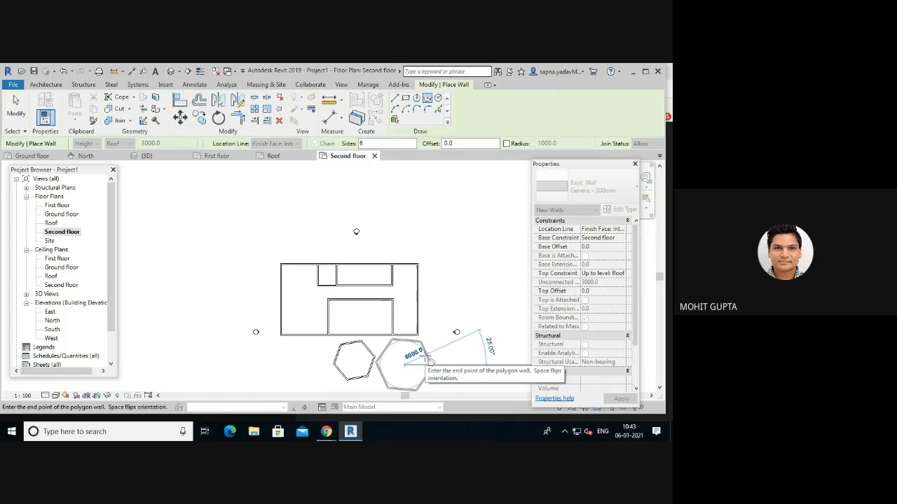
{"action": "left_click", "coordinate": [429, 359]}
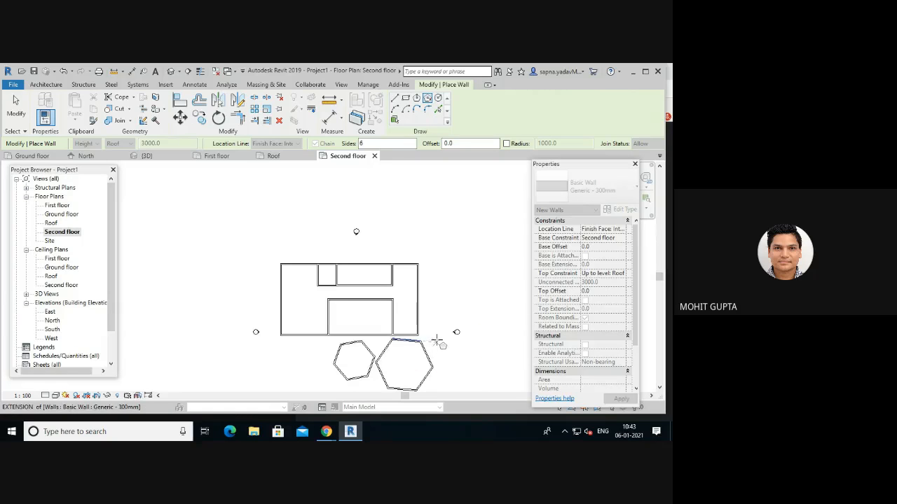
{"action": "key", "text": "Escape"}
{"action": "key", "text": "Escape"}
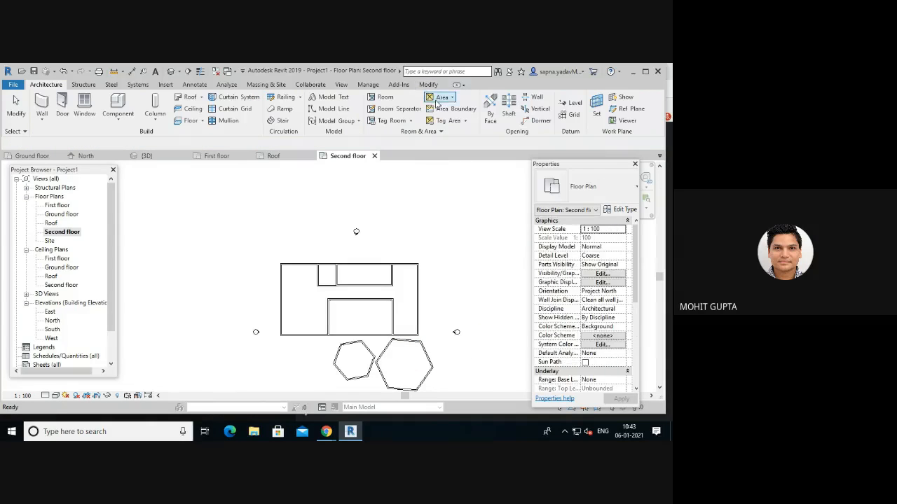
- Draw a circular architectural wall with a radius of about 5000 mm below the rectangle's lower-left corner
{"action": "left_click", "coordinate": [42, 120]}
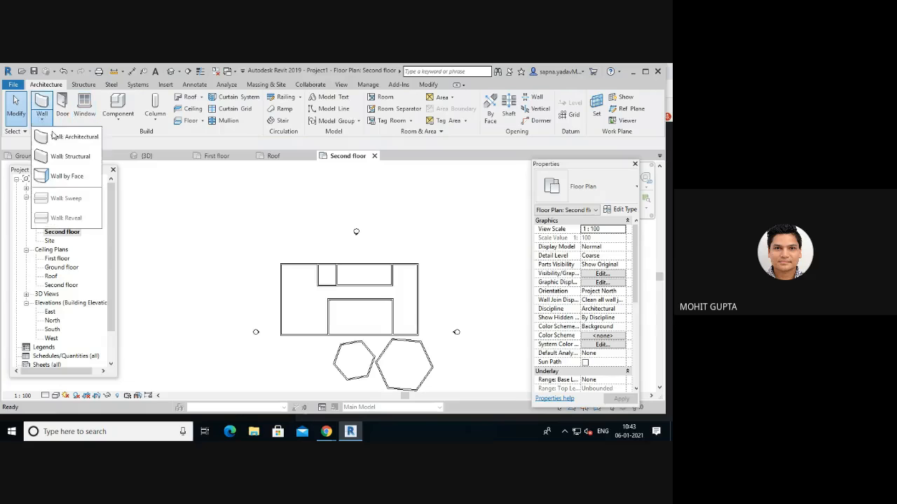
{"action": "left_click", "coordinate": [64, 138]}
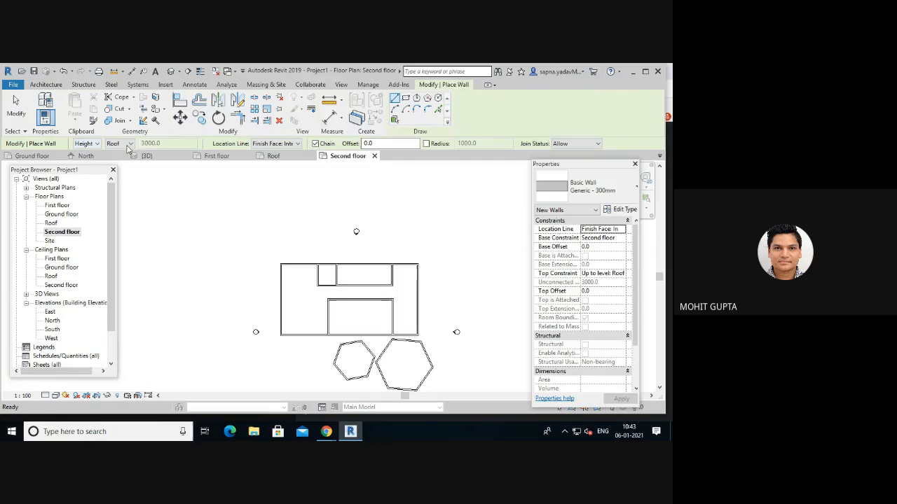
{"action": "left_click", "coordinate": [438, 99]}
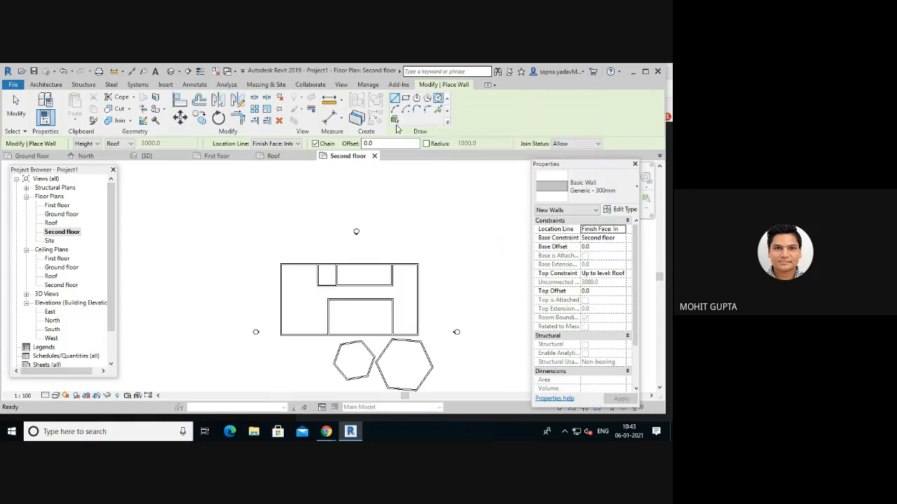
{"action": "scroll", "coordinate": [274, 369], "scroll_direction": "down", "scroll_amount": 1}
{"action": "left_click", "coordinate": [280, 367]}
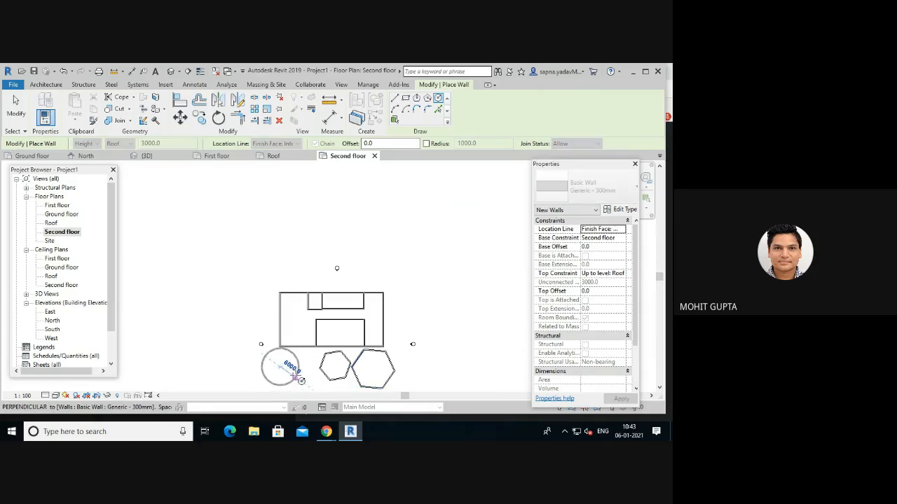
{"action": "left_click", "coordinate": [295, 373]}
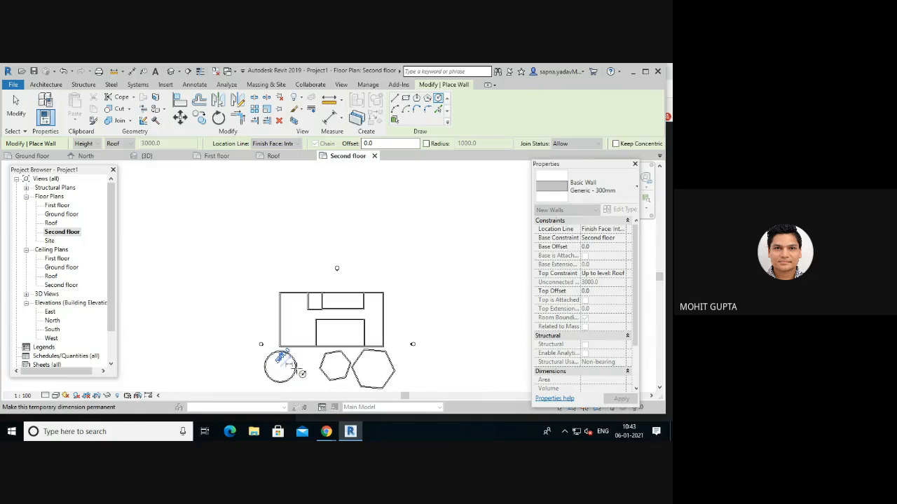
- Draw a second circular wall with a radius of about 5000 mm overlapping the first, between it and the smaller hexagon
{"action": "left_click", "coordinate": [296, 368]}
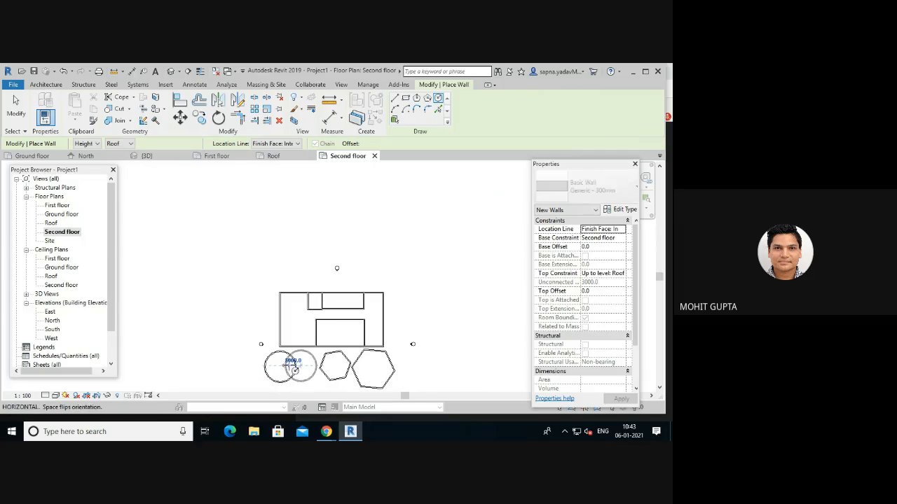
{"action": "left_click", "coordinate": [295, 375]}
{"action": "key", "text": "Escape"}
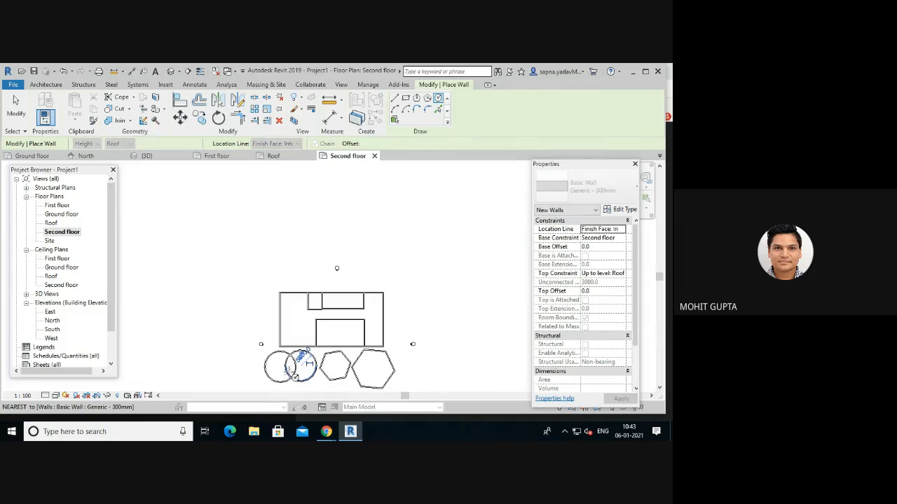
{"action": "key", "text": "Escape"}
{"action": "left_click", "coordinate": [42, 118]}
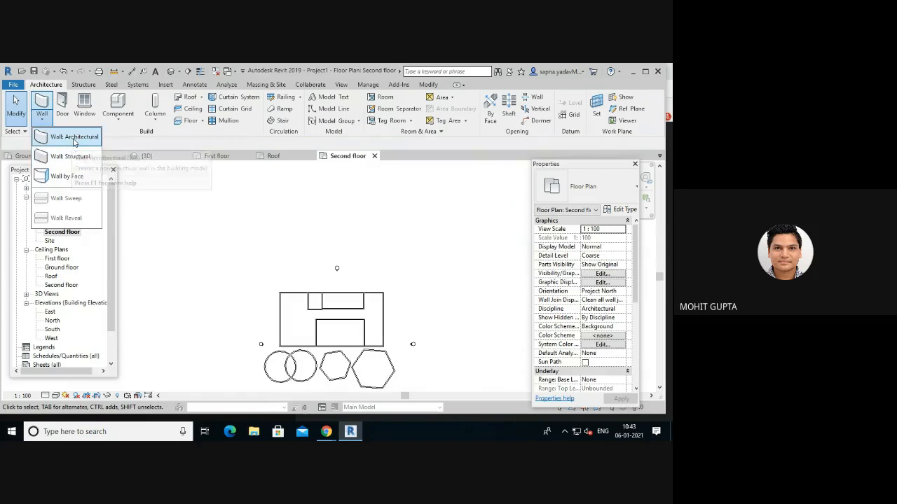
{"action": "left_click", "coordinate": [74, 140]}
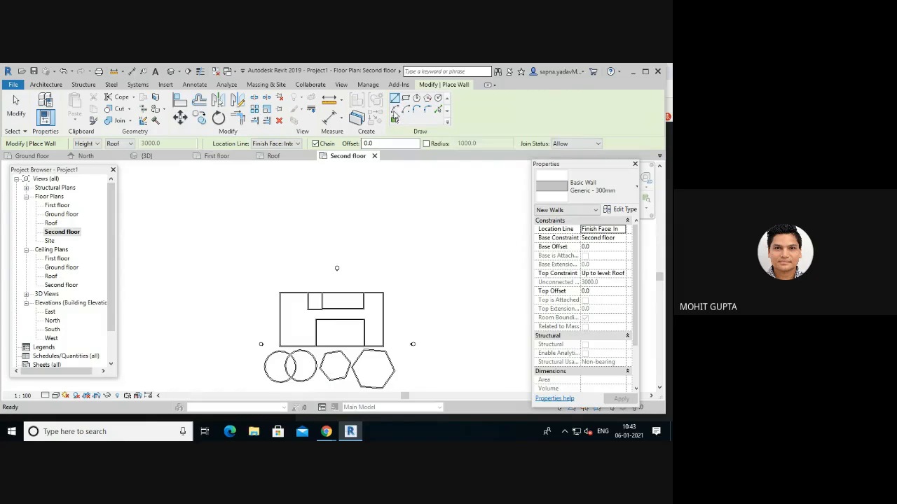
{"action": "left_click", "coordinate": [430, 110]}
{"action": "left_click", "coordinate": [430, 110]}
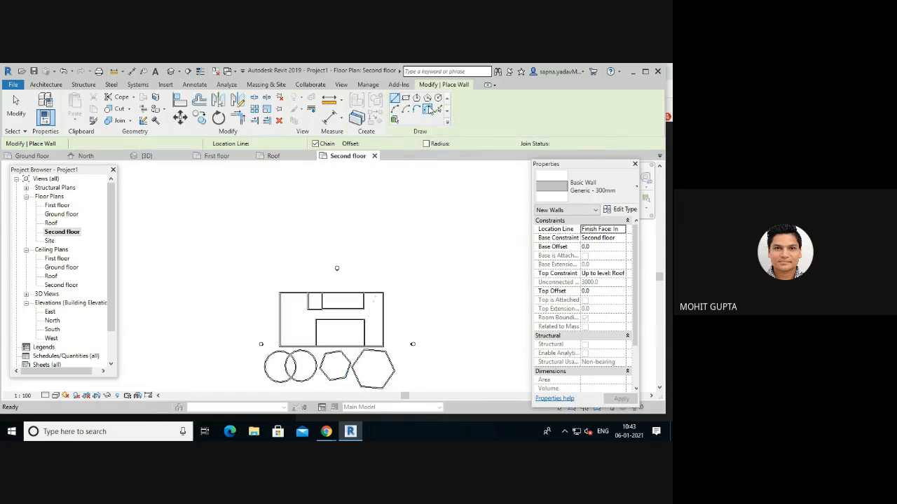
{"action": "left_click", "coordinate": [381, 293]}
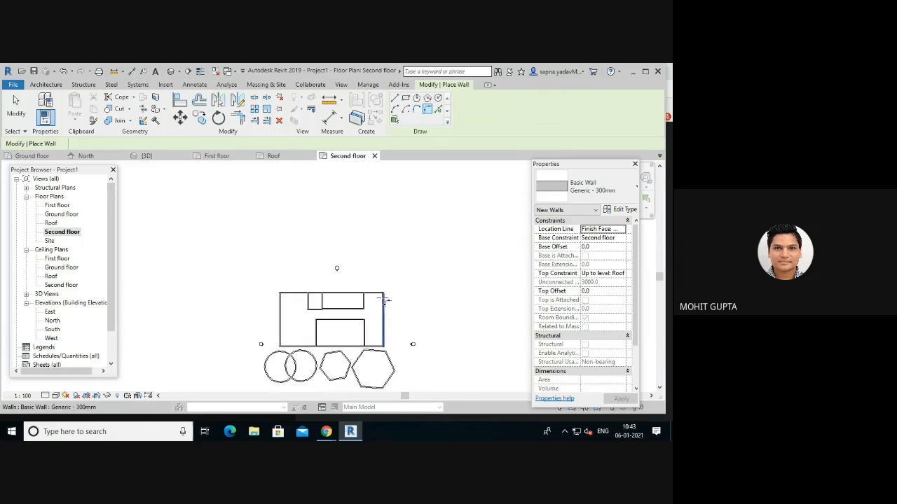
{"action": "left_click", "coordinate": [383, 298]}
{"action": "key", "text": "Escape"}
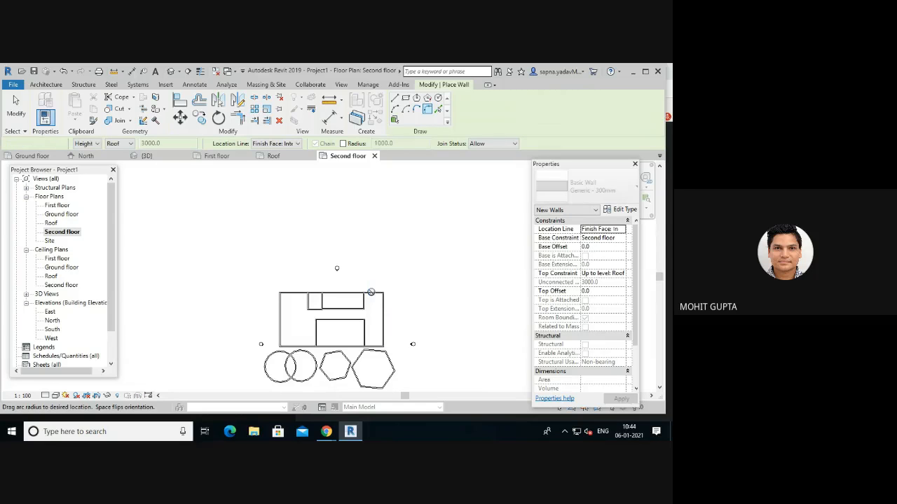
{"action": "key", "text": "Escape"}
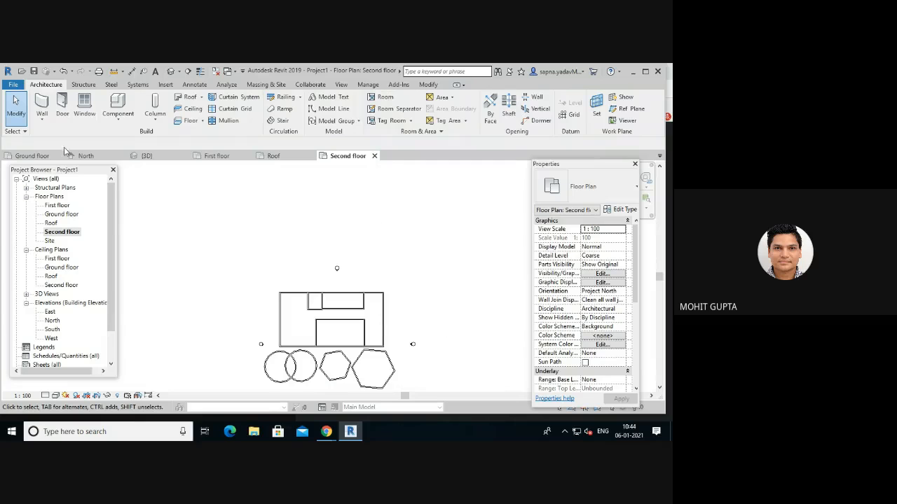
- Try to round the rectangle's upper-right corner with a fillet arc wall between its upper and right walls
{"action": "left_click", "coordinate": [41, 121]}
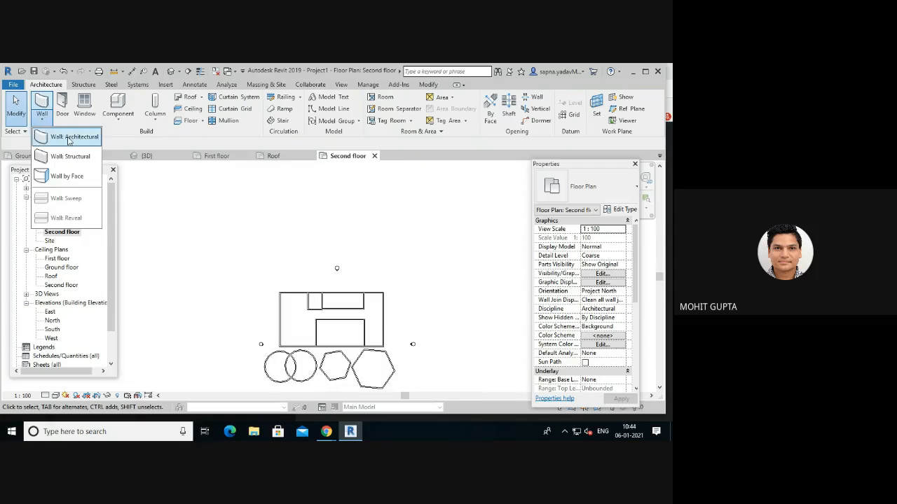
{"action": "left_click", "coordinate": [49, 137]}
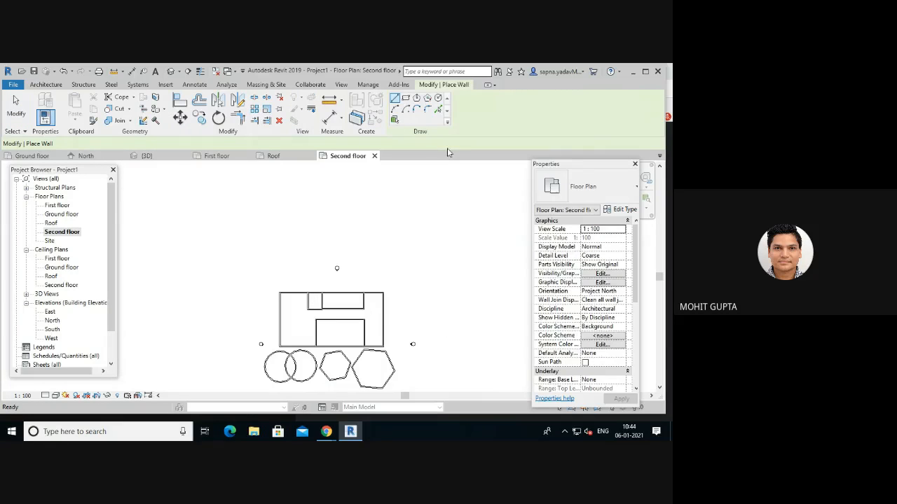
{"action": "left_click", "coordinate": [427, 110]}
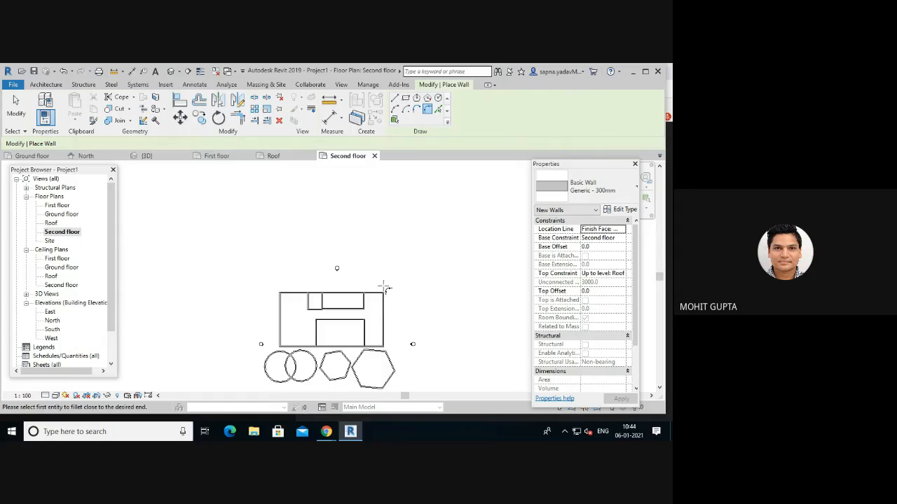
{"action": "scroll", "coordinate": [384, 287], "scroll_direction": "up", "scroll_amount": 3}
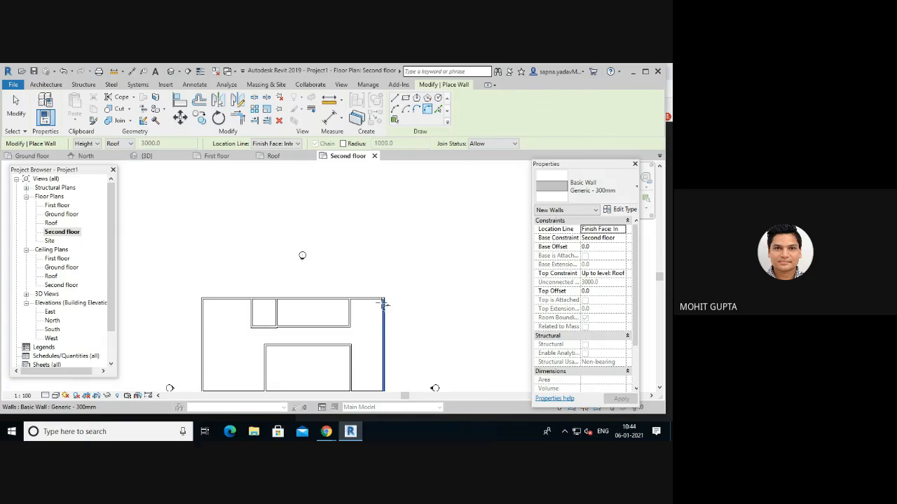
{"action": "left_click", "coordinate": [386, 306]}
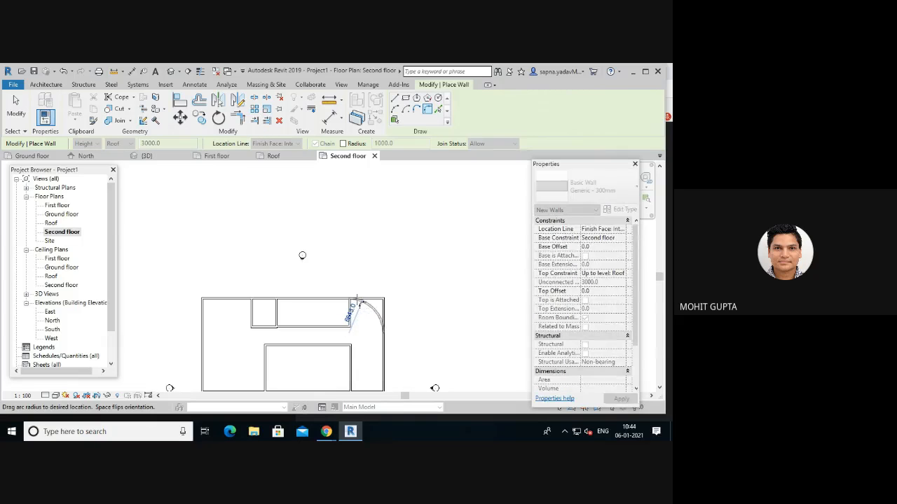
{"action": "left_click", "coordinate": [394, 301]}
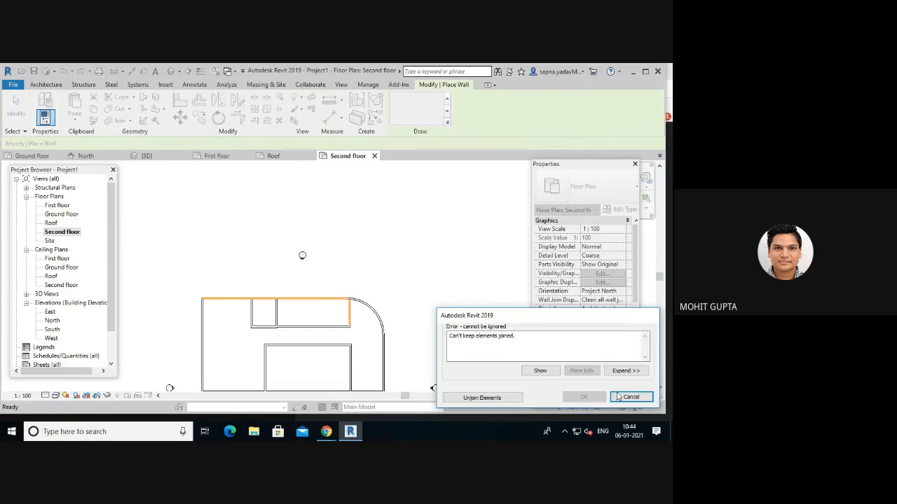
{"action": "left_click", "coordinate": [631, 397]}
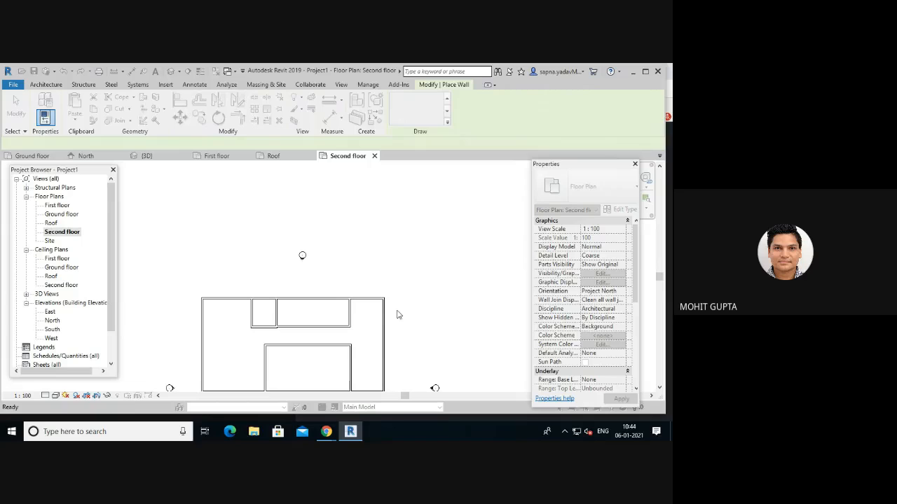
{"action": "key", "text": "Escape"}
{"action": "key", "text": "Escape"}
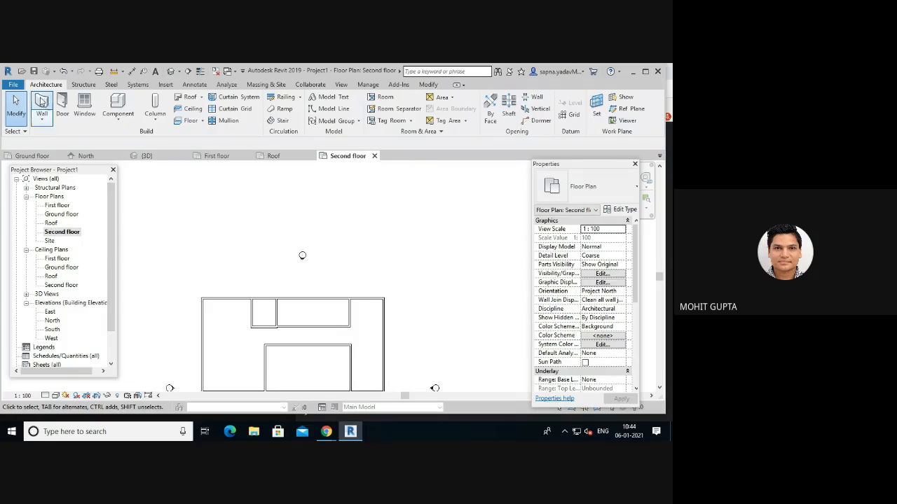
- Look through the basic wall types available for new architectural walls around Generic - 300mm
{"action": "left_click", "coordinate": [42, 120]}
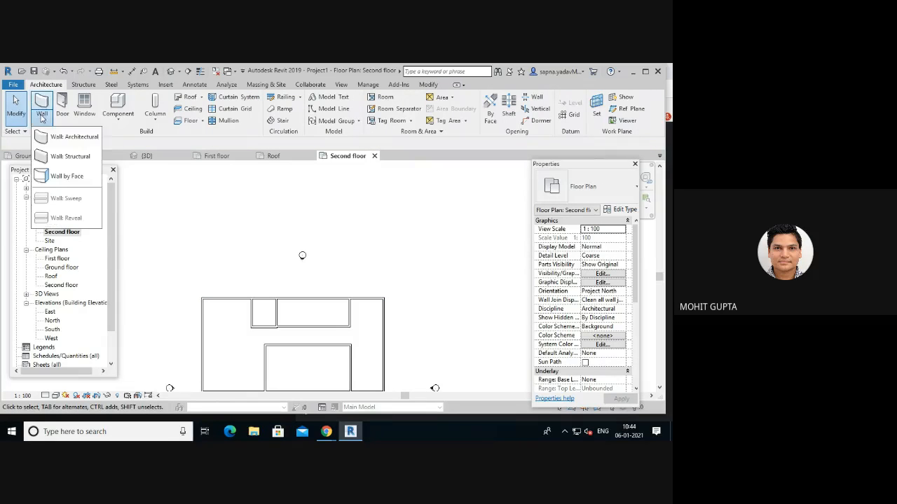
{"action": "left_click", "coordinate": [63, 140]}
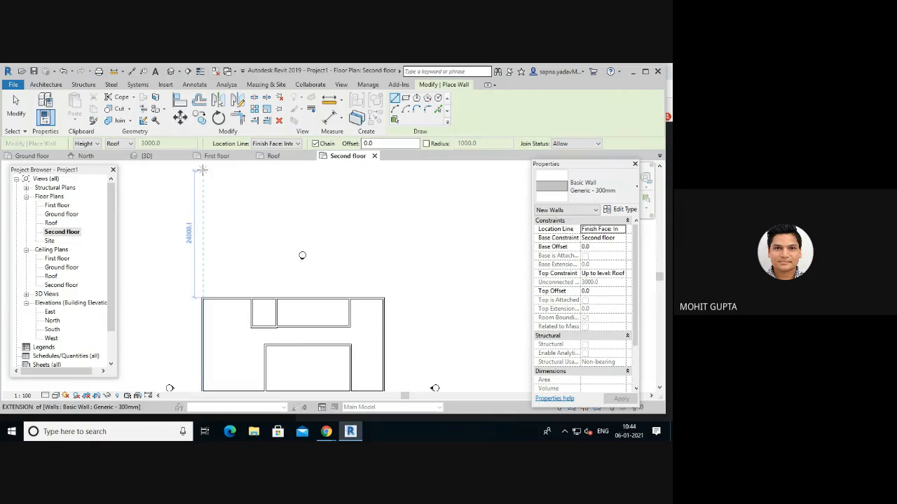
{"action": "left_click", "coordinate": [617, 191]}
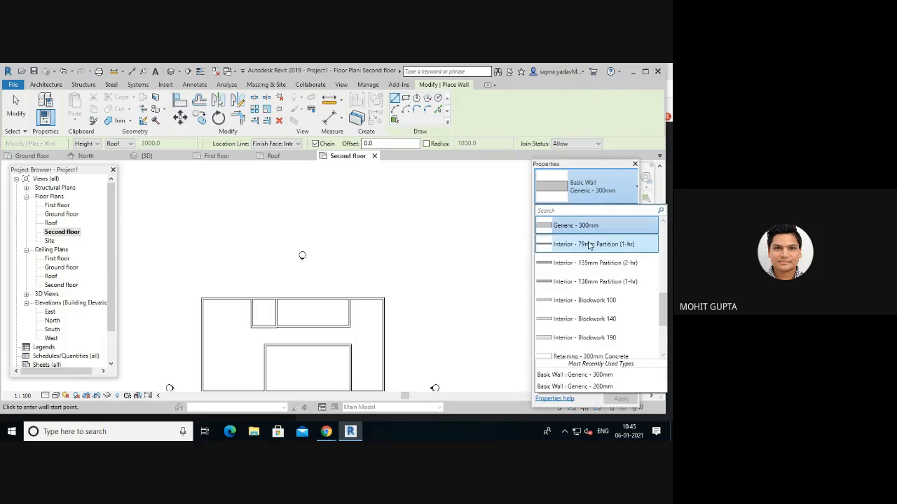
{"action": "scroll", "coordinate": [604, 252], "scroll_direction": "up", "scroll_amount": 2}
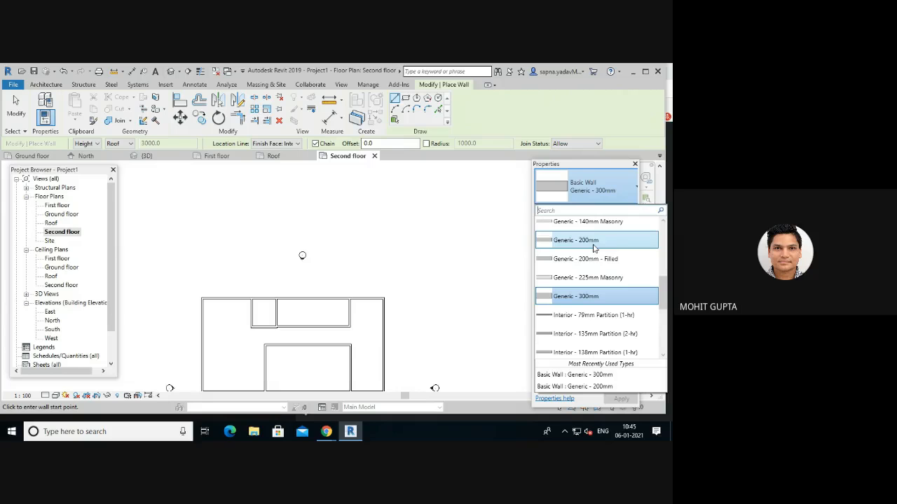
{"action": "left_click", "coordinate": [487, 232]}
{"action": "key", "text": "Escape"}
{"action": "key", "text": "Escape"}
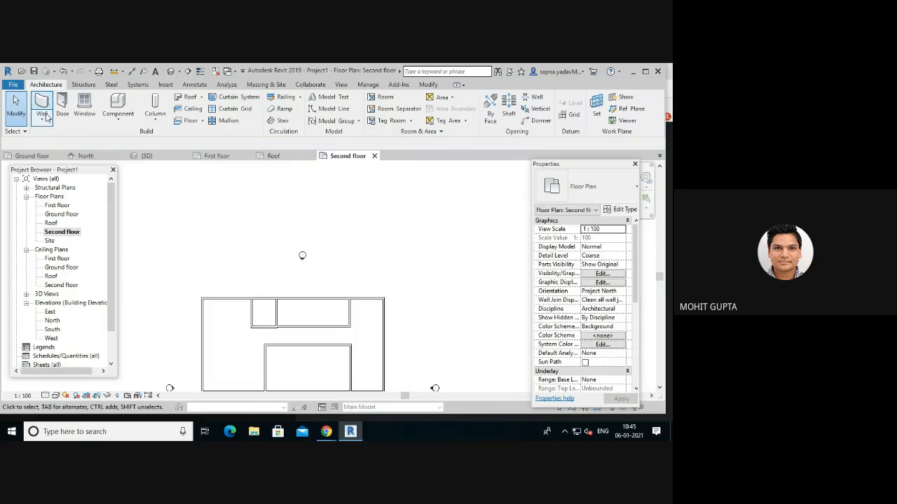
- Duplicate the Generic - 300mm basic wall type under the name Generic - 250mm
{"action": "left_click", "coordinate": [46, 118]}
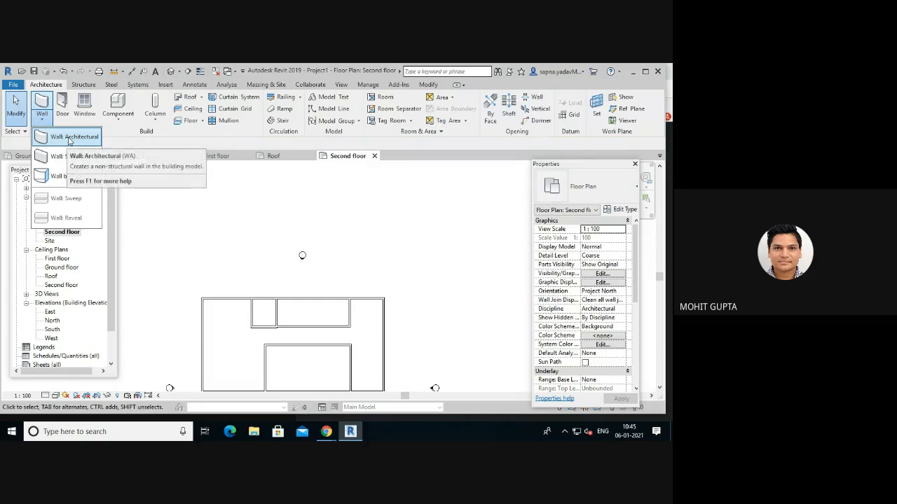
{"action": "left_click", "coordinate": [68, 138]}
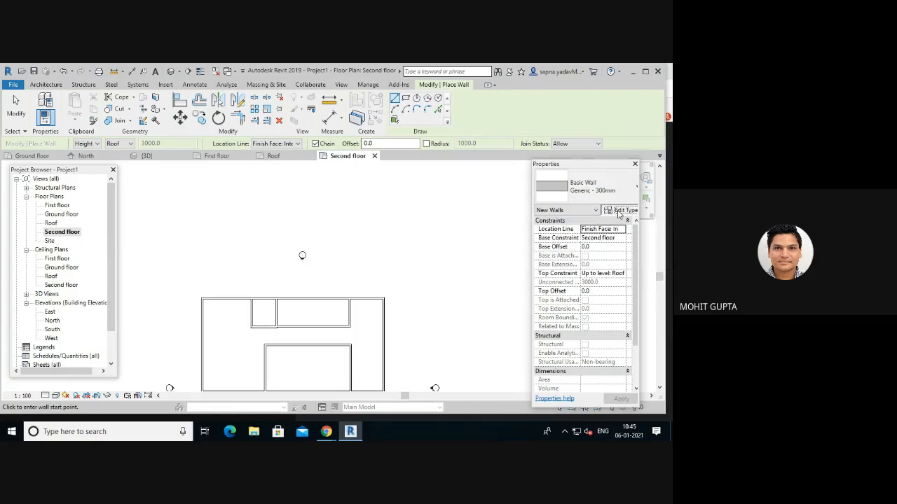
{"action": "left_click", "coordinate": [620, 210]}
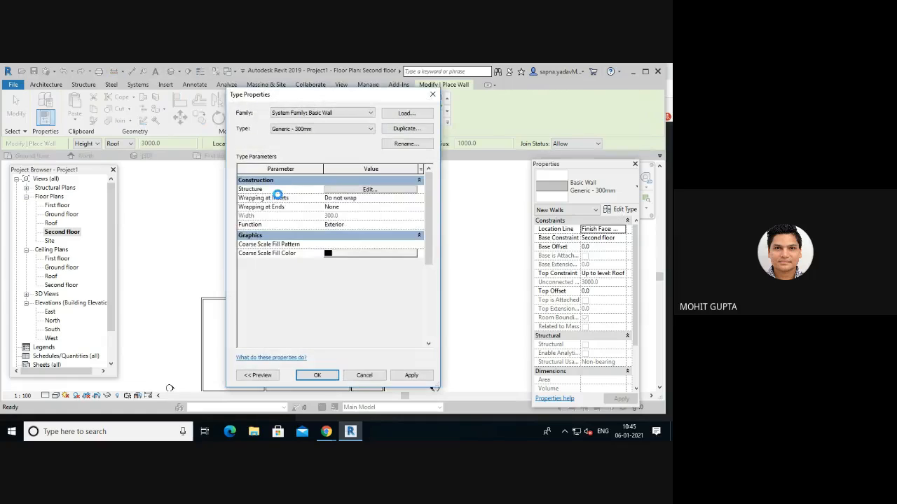
{"action": "left_click", "coordinate": [408, 129]}
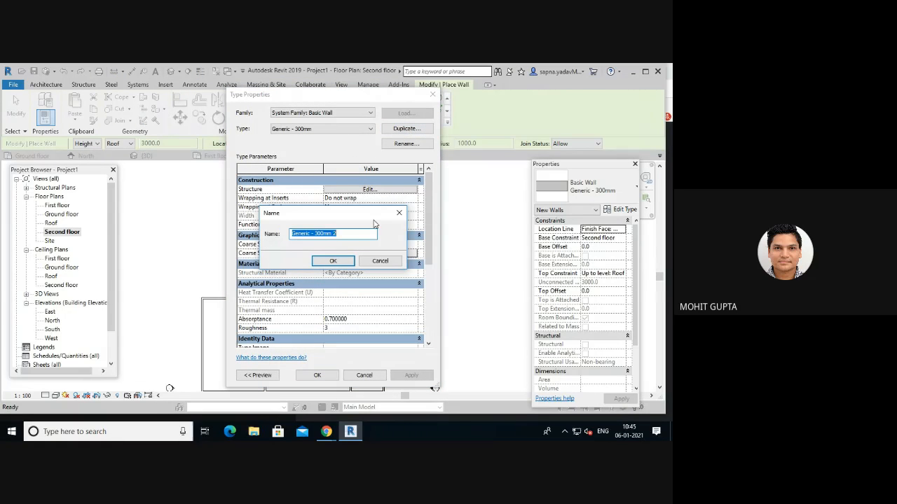
{"action": "left_click", "coordinate": [334, 234]}
{"action": "key", "text": "BackSpace"}
{"action": "key", "text": "BackSpace"}
{"action": "key", "text": "BackSpace"}
{"action": "key", "text": "BackSpace"}
{"action": "key", "text": "BackSpace"}
{"action": "left_click", "coordinate": [345, 265]}
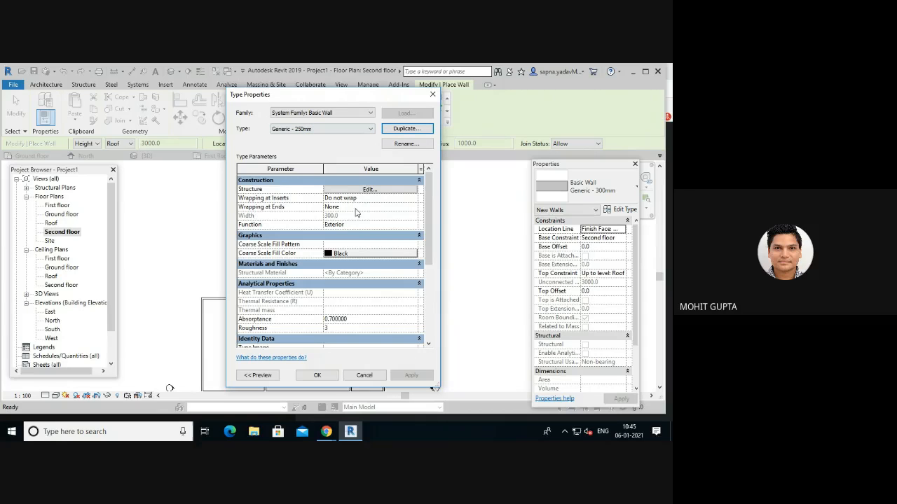
- Set the Generic - 250mm wall type's structure layer thickness to 250 mm and accept the type properties
{"action": "left_click", "coordinate": [368, 189]}
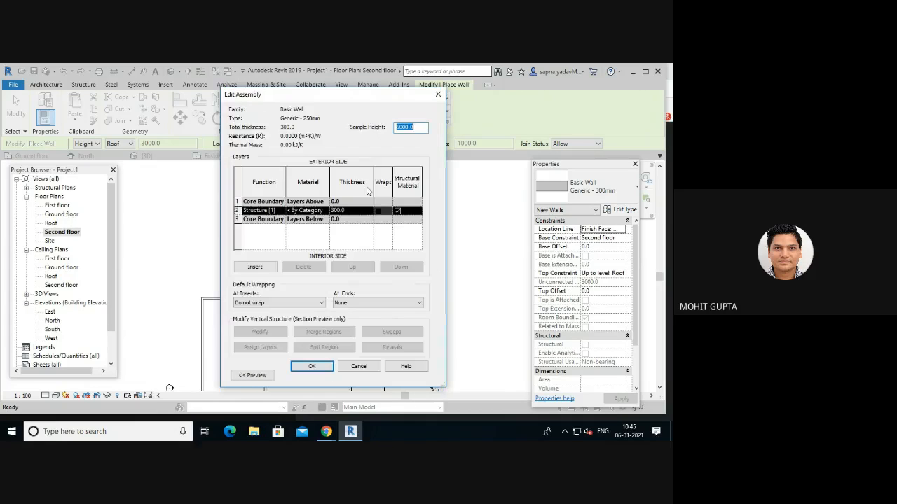
{"action": "left_click", "coordinate": [346, 210]}
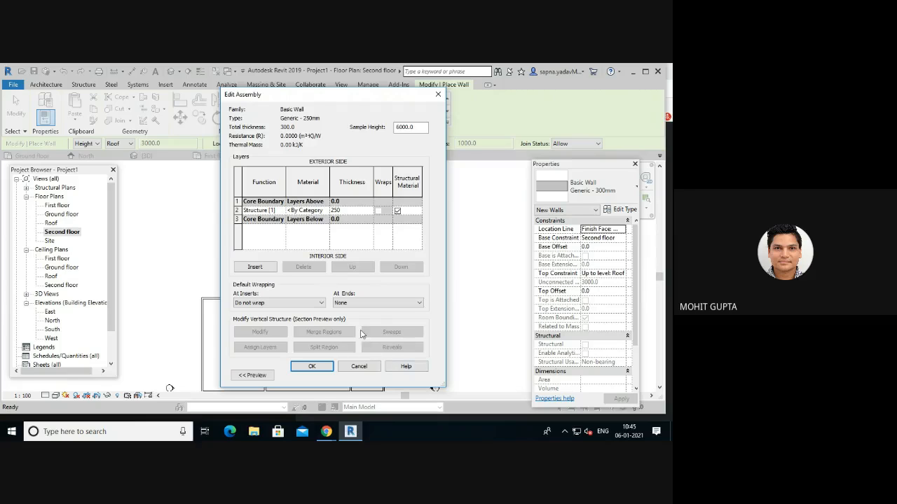
{"action": "left_click", "coordinate": [324, 366]}
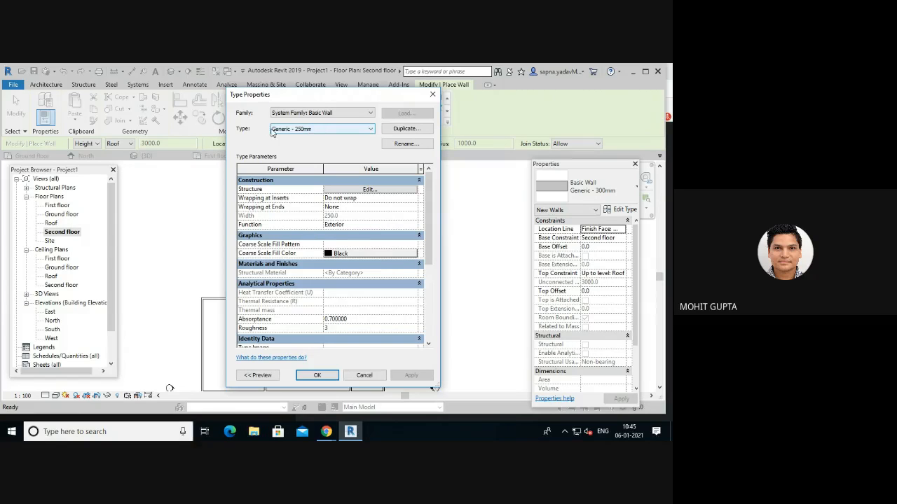
{"action": "left_click", "coordinate": [316, 375]}
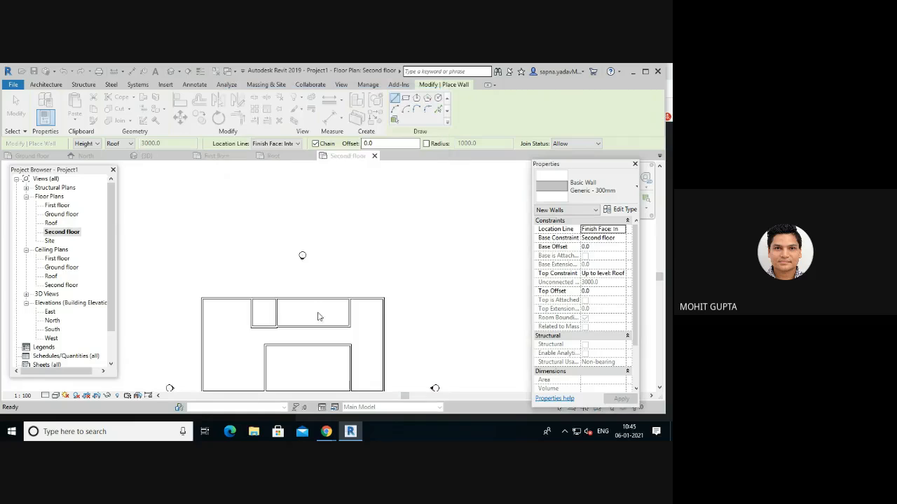
- Draw a stepped chain of four Generic - 250mm walls above the plan's upper-right corner, about 15000 mm long, then about 6000 mm each
{"action": "left_click", "coordinate": [339, 277]}
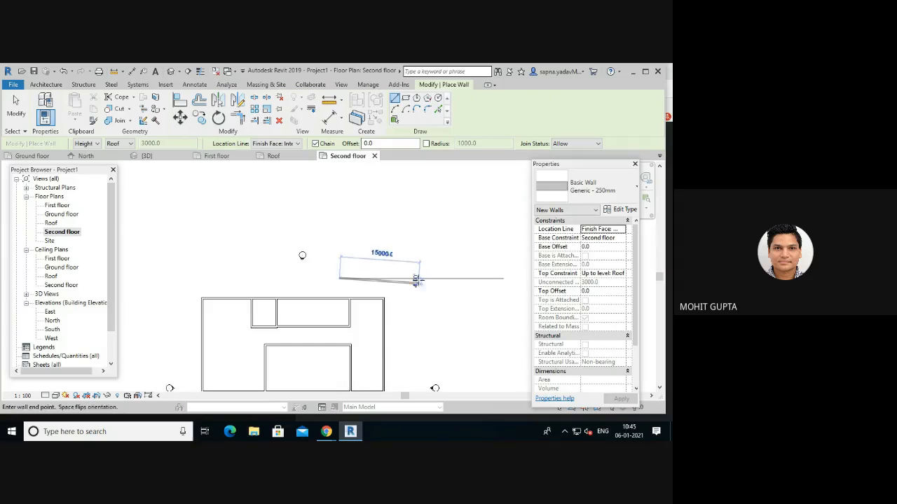
{"action": "left_click", "coordinate": [419, 278]}
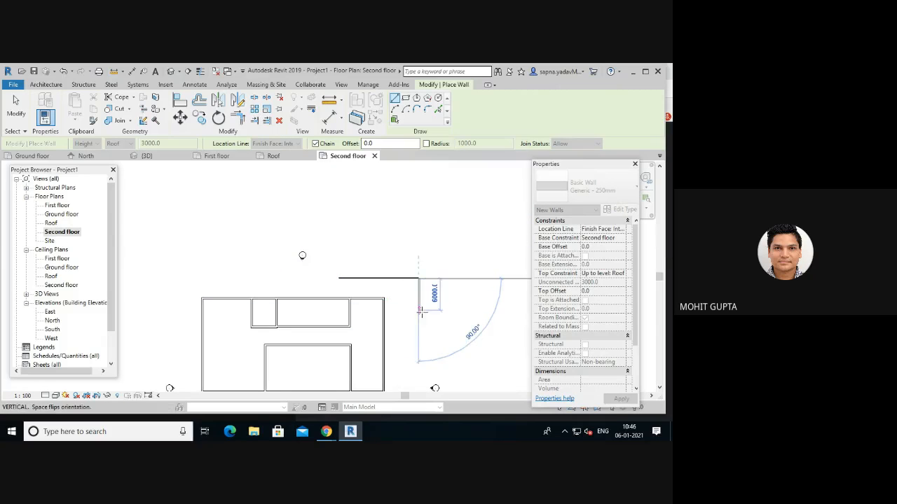
{"action": "left_click", "coordinate": [420, 310]}
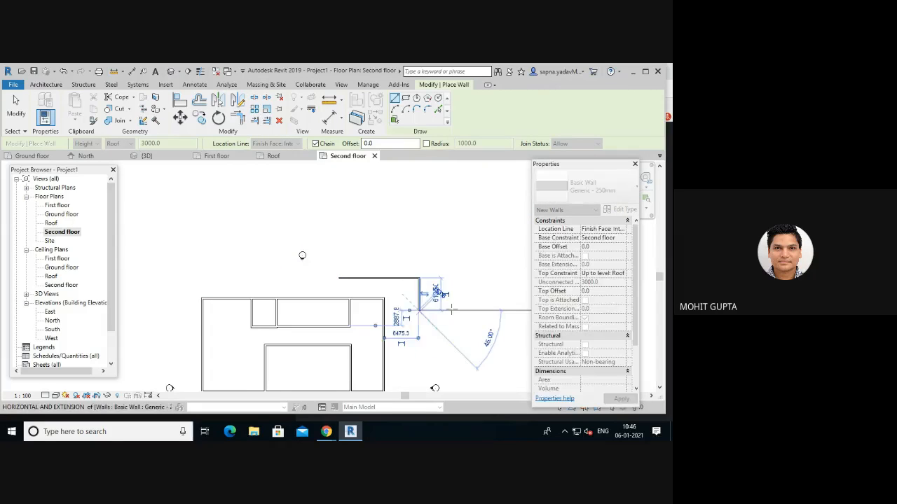
{"action": "left_click", "coordinate": [452, 309]}
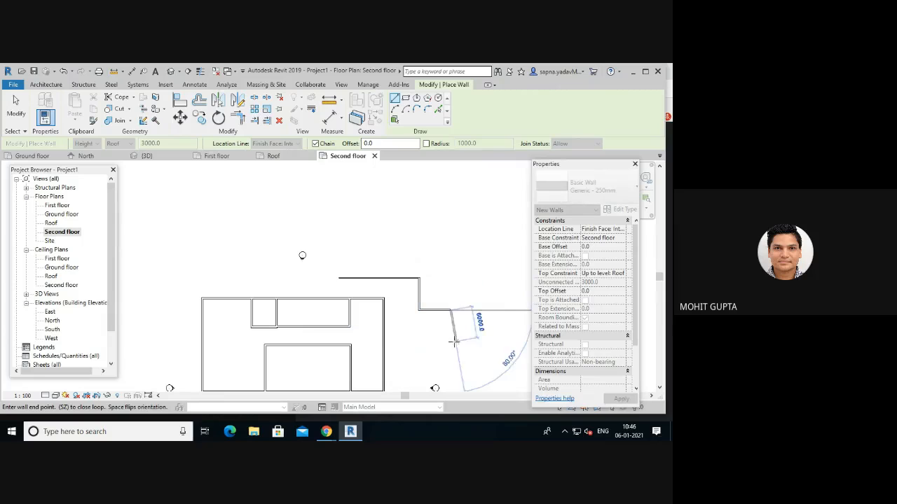
{"action": "left_click", "coordinate": [450, 341]}
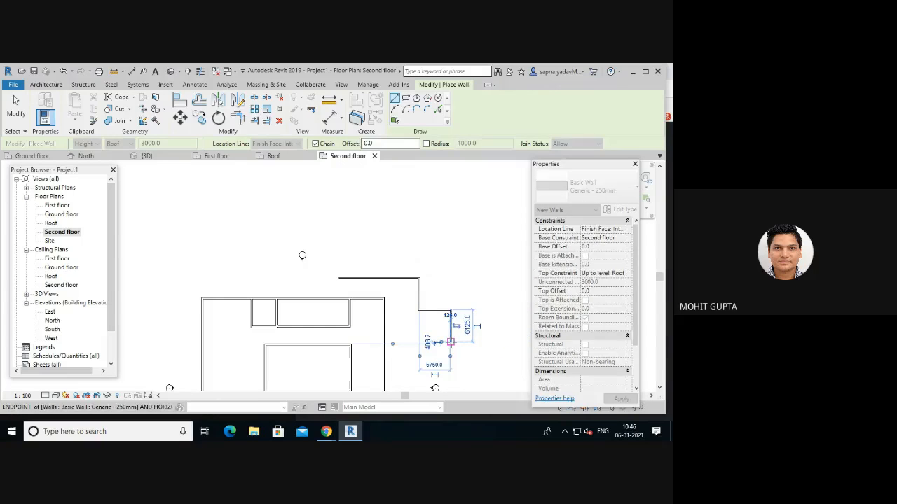
{"action": "key", "text": "Escape"}
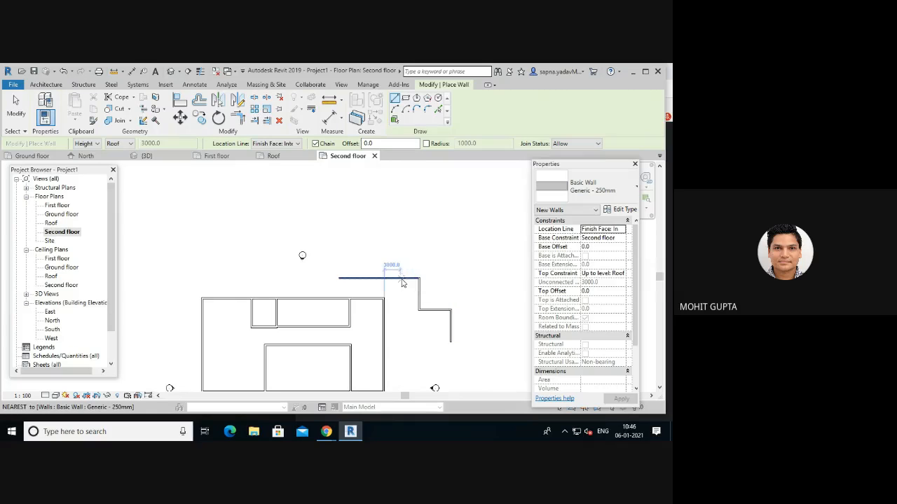
{"action": "key", "text": "Escape"}
- Add a linear dimension across the thickness of the new upper horizontal wall, placed just beyond its free end
{"action": "scroll", "coordinate": [403, 283], "scroll_direction": "up", "scroll_amount": 2}
{"action": "scroll", "coordinate": [403, 283], "scroll_direction": "up", "scroll_amount": 2}
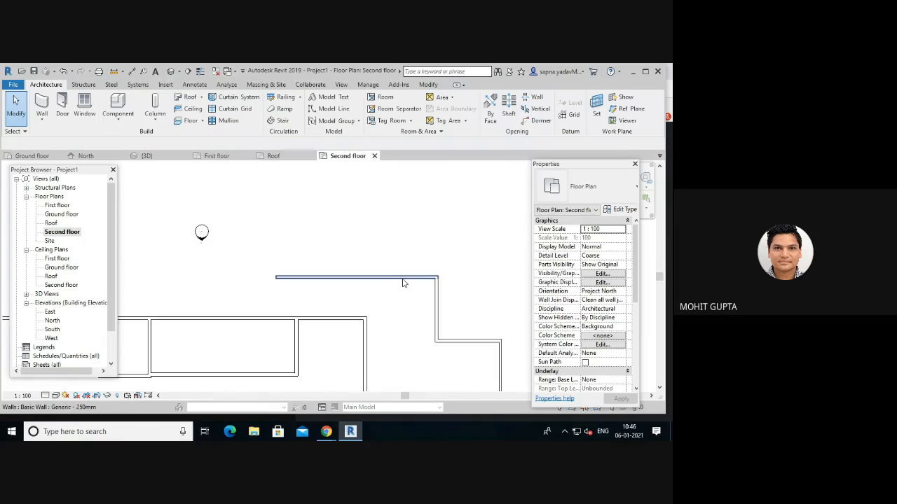
{"action": "left_click", "coordinate": [196, 85]}
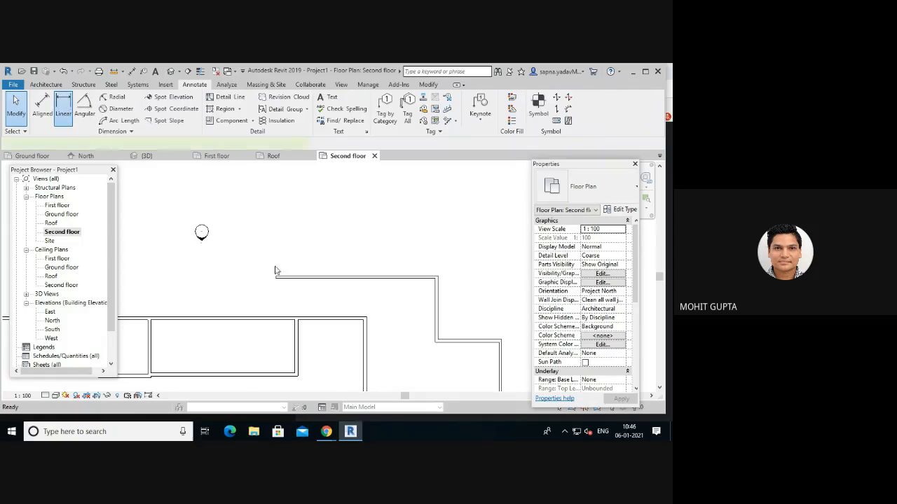
{"action": "scroll", "coordinate": [278, 280], "scroll_direction": "up", "scroll_amount": 3}
{"action": "scroll", "coordinate": [278, 281], "scroll_direction": "up", "scroll_amount": 2}
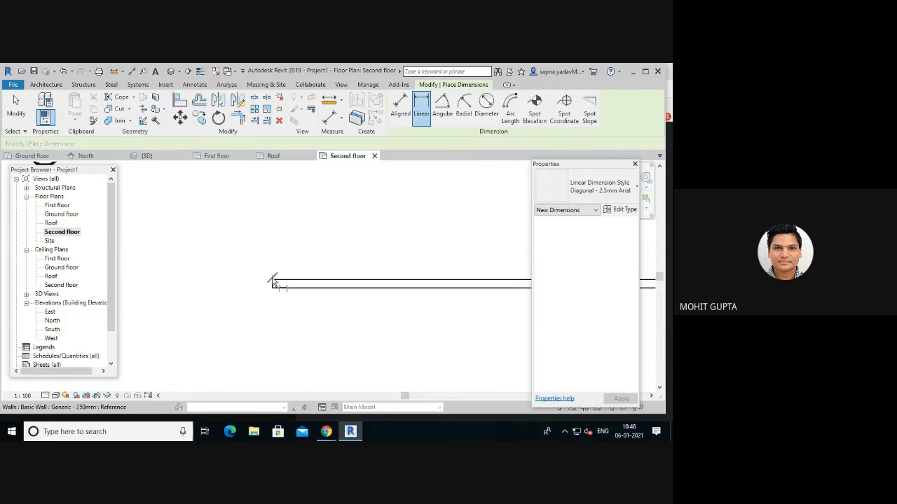
{"action": "left_click", "coordinate": [273, 286]}
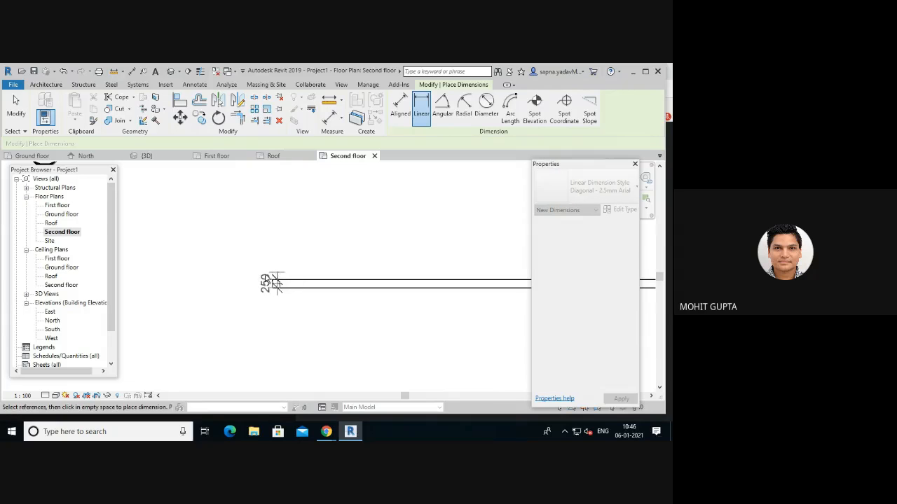
{"action": "scroll", "coordinate": [261, 281], "scroll_direction": "down", "scroll_amount": 4}
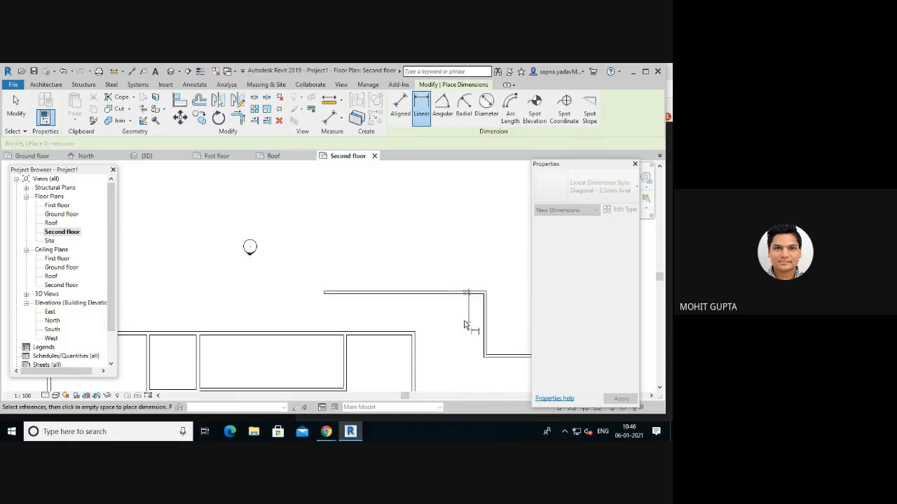
{"action": "left_click", "coordinate": [312, 293]}
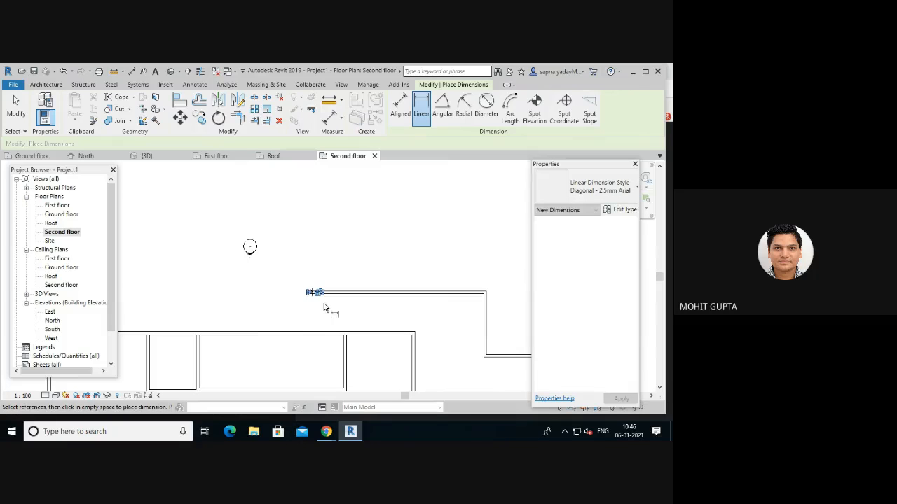
{"action": "key", "text": "Escape"}
{"action": "scroll", "coordinate": [310, 287], "scroll_direction": "up", "scroll_amount": 3}
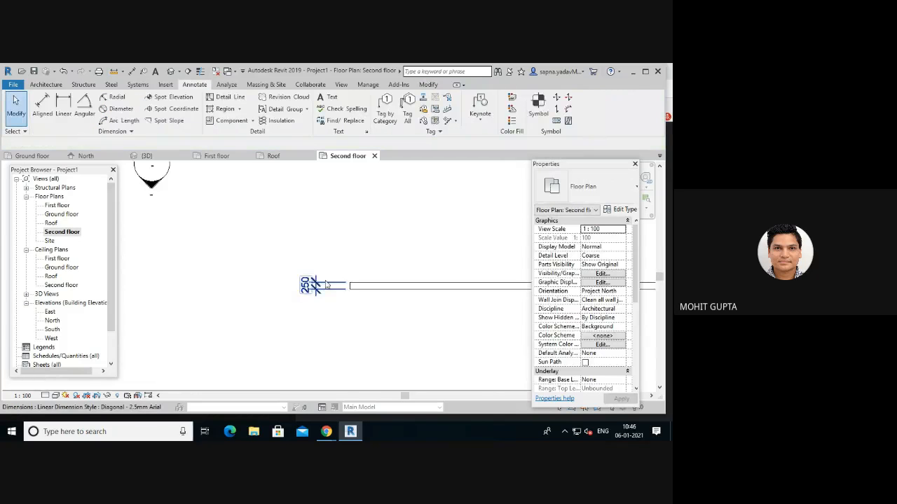
{"action": "scroll", "coordinate": [376, 298], "scroll_direction": "down", "scroll_amount": 1}
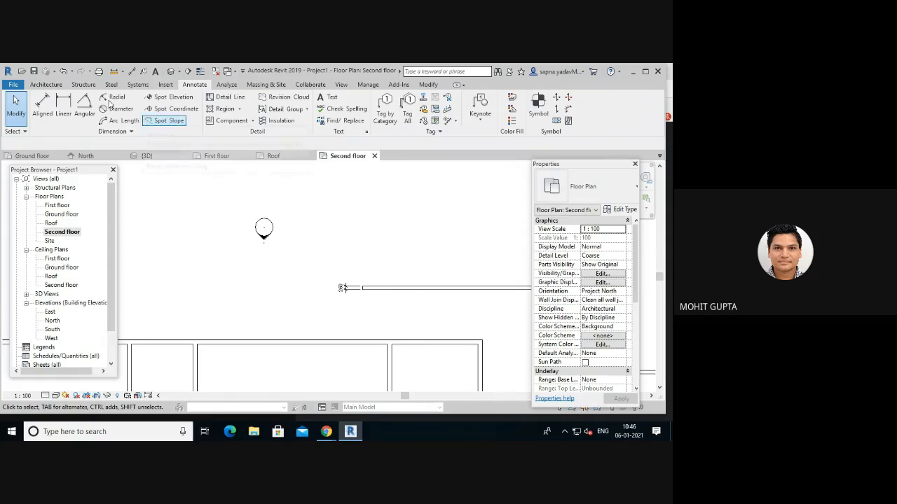
{"action": "left_click", "coordinate": [46, 85]}
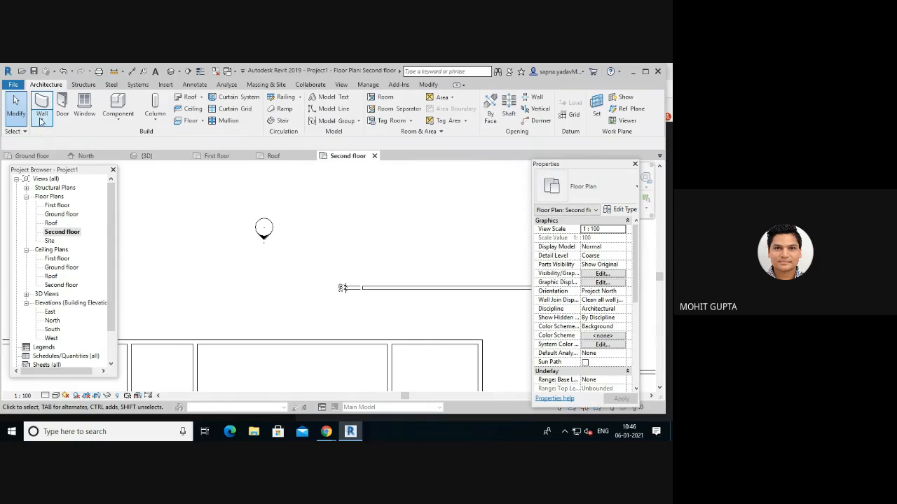
{"action": "left_click", "coordinate": [42, 118]}
{"action": "left_click", "coordinate": [67, 138]}
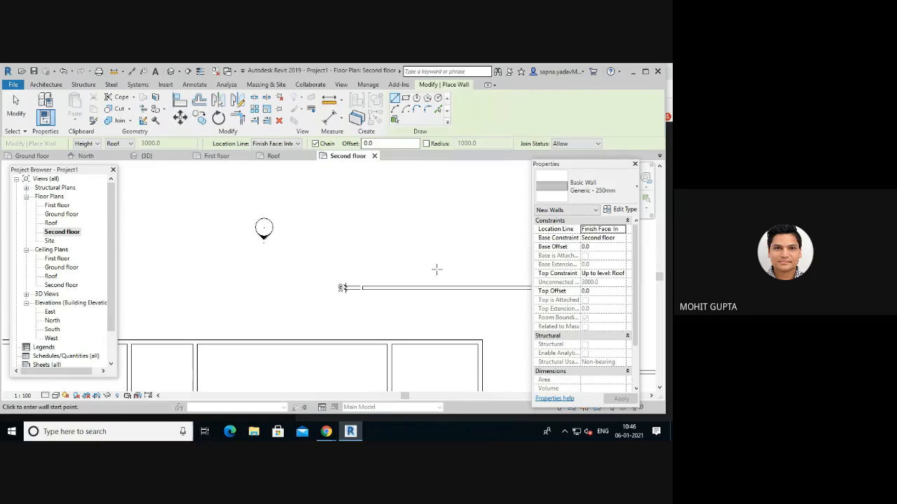
{"action": "scroll", "coordinate": [428, 321], "scroll_direction": "down", "scroll_amount": 2}
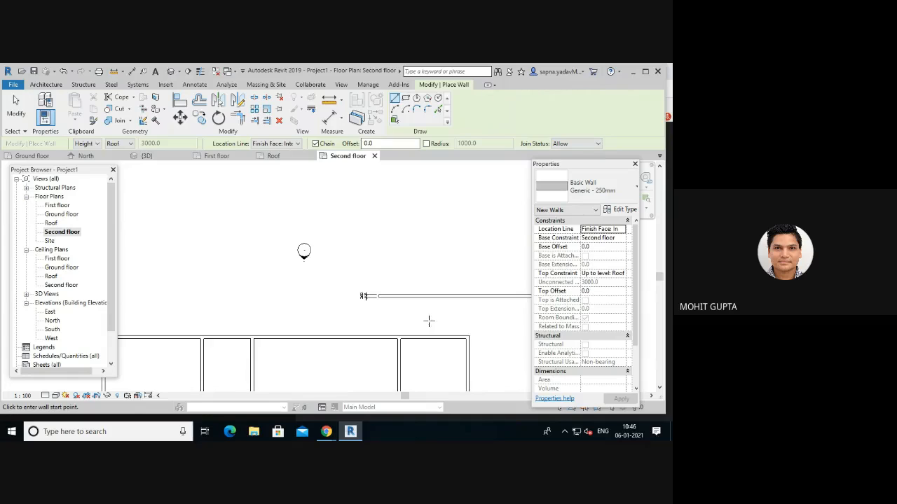
{"action": "scroll", "coordinate": [435, 321], "scroll_direction": "down", "scroll_amount": 1}
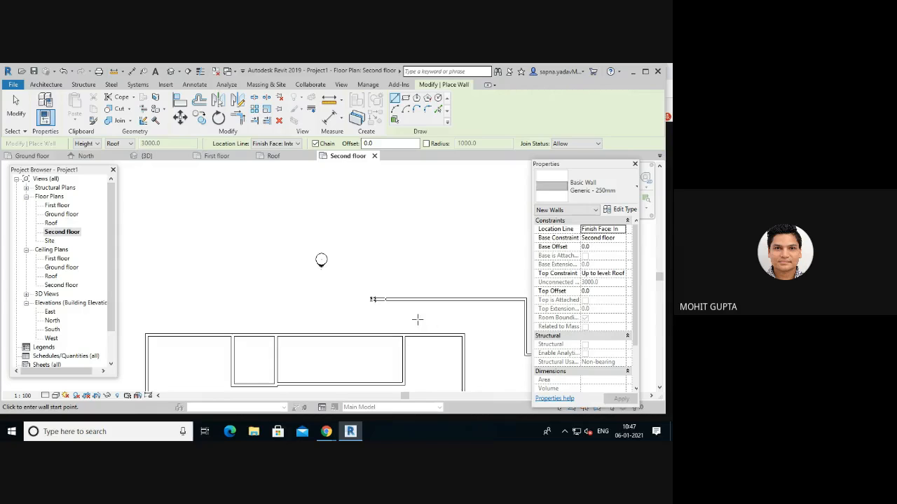
{"action": "scroll", "coordinate": [420, 319], "scroll_direction": "down", "scroll_amount": 3}
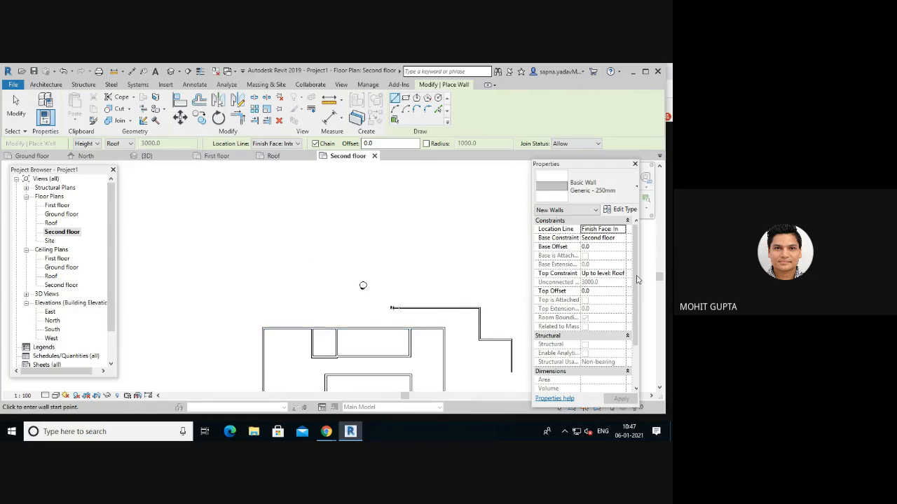
{"action": "left_click_drag", "start_coordinate": [660, 279], "coordinate": [663, 303]}
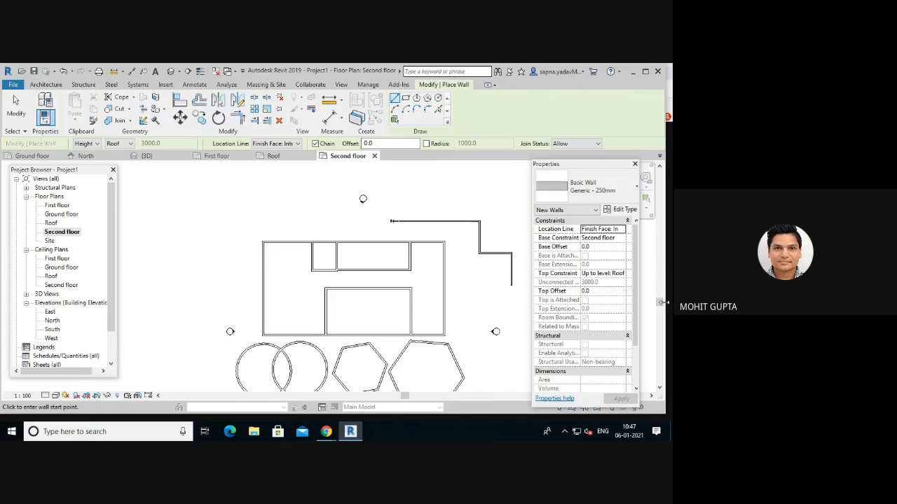
- Open the default 3D view and examine the rectangular, circular, polygonal and stepped walls, leaving the wall command
{"action": "left_click", "coordinate": [170, 72]}
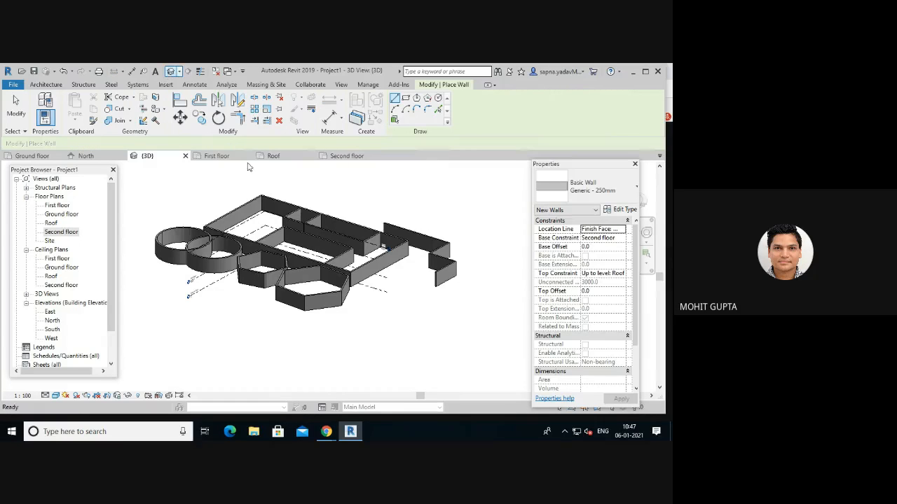
{"action": "scroll", "coordinate": [213, 248], "scroll_direction": "up", "scroll_amount": 2}
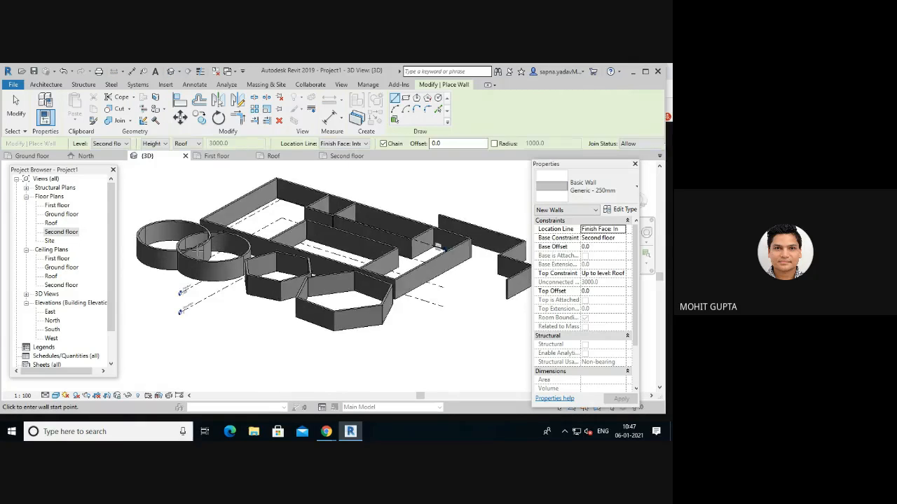
{"action": "scroll", "coordinate": [199, 250], "scroll_direction": "down", "scroll_amount": 4}
{"action": "scroll", "coordinate": [189, 273], "scroll_direction": "up", "scroll_amount": 4}
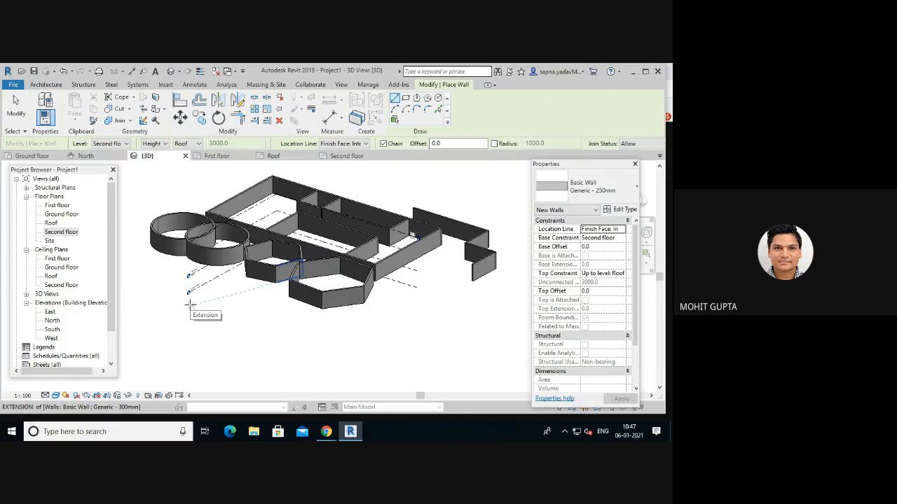
{"action": "scroll", "coordinate": [189, 303], "scroll_direction": "down", "scroll_amount": 1}
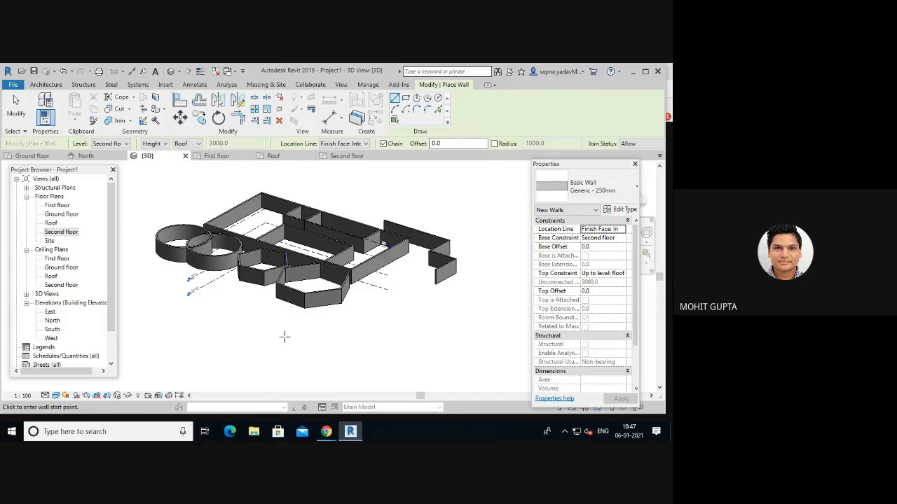
{"action": "left_click", "coordinate": [286, 334]}
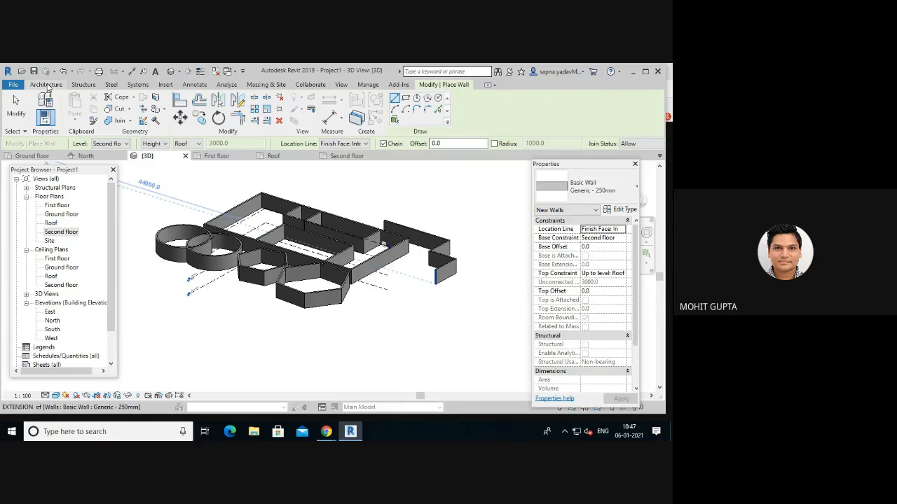
{"action": "left_click", "coordinate": [45, 85]}
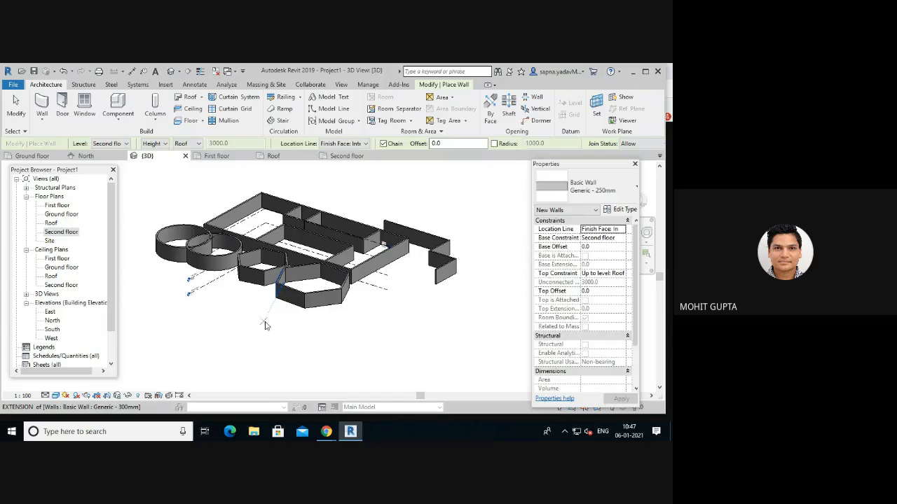
{"action": "key", "text": "Escape"}
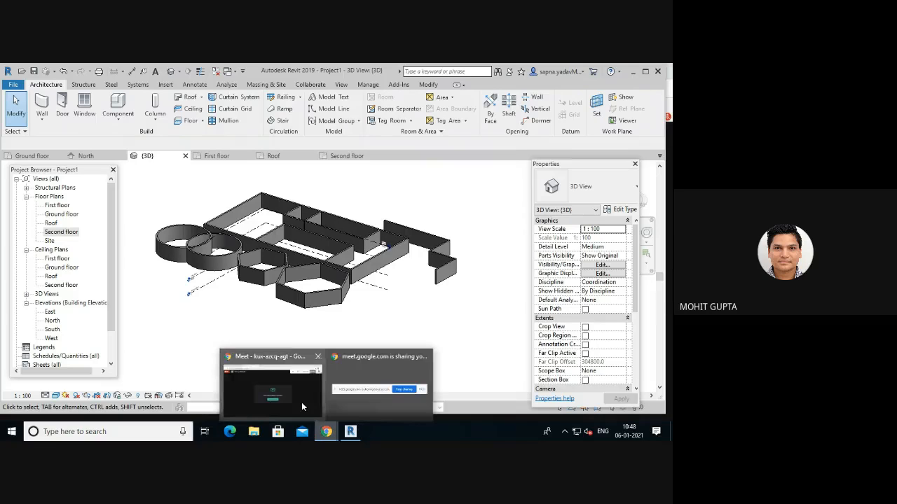
- Switch to the Google Meet window and request to stop the meeting recording
{"action": "left_click", "coordinate": [301, 403]}
{"action": "left_click", "coordinate": [657, 400]}
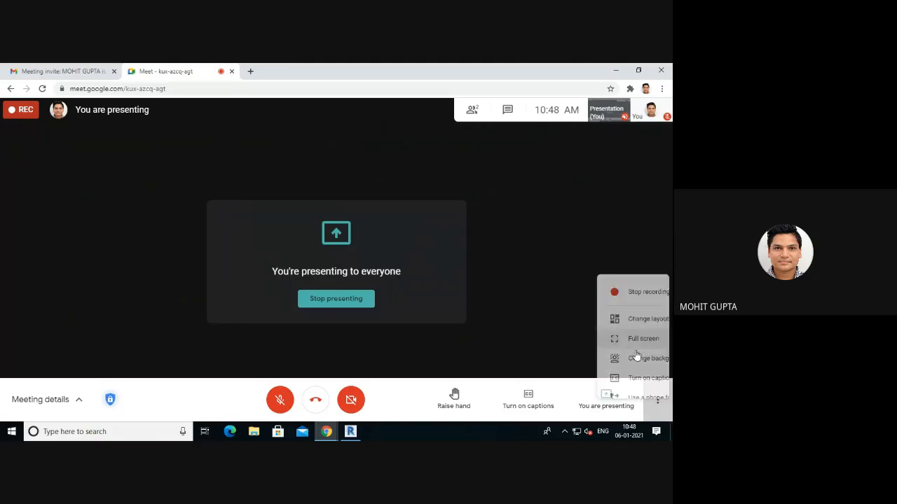
{"action": "left_click", "coordinate": [596, 161]}
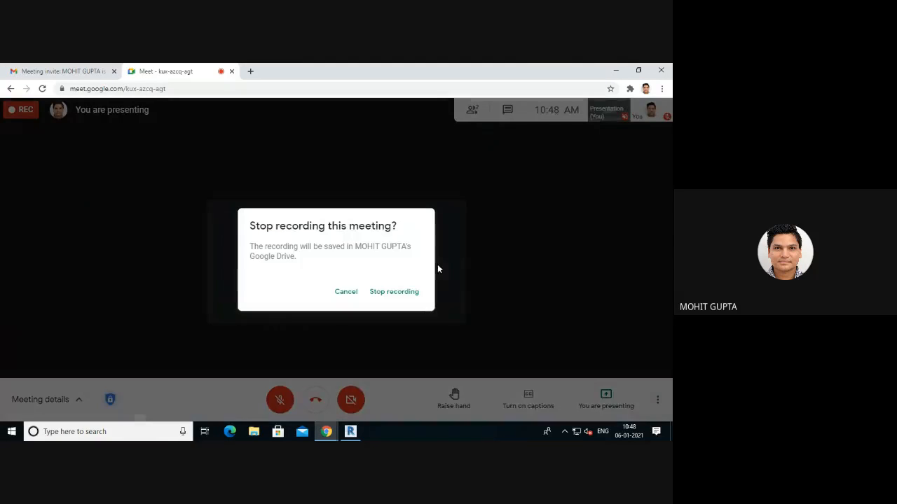